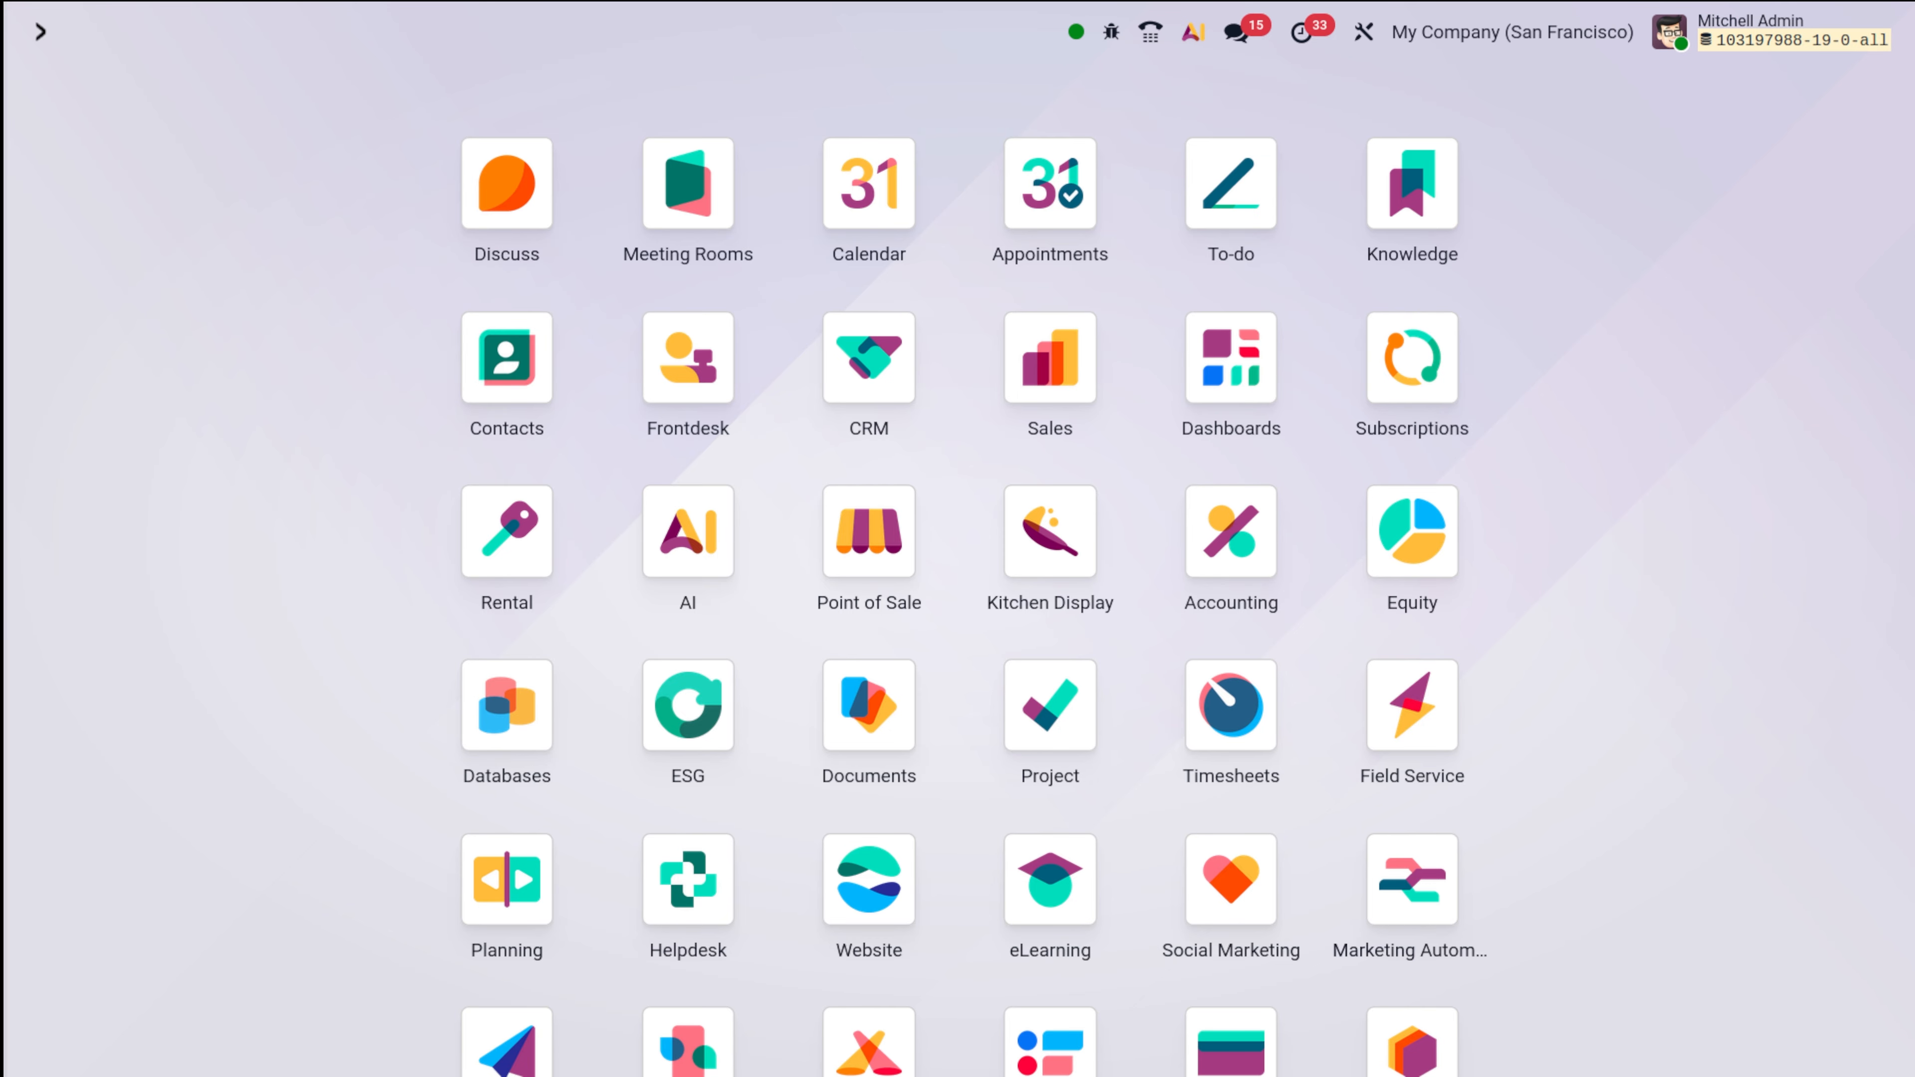
Scroll the Odoo home screen to see every installed app from Discuss to Inventory.
scroll(1209, 770, down, 10)
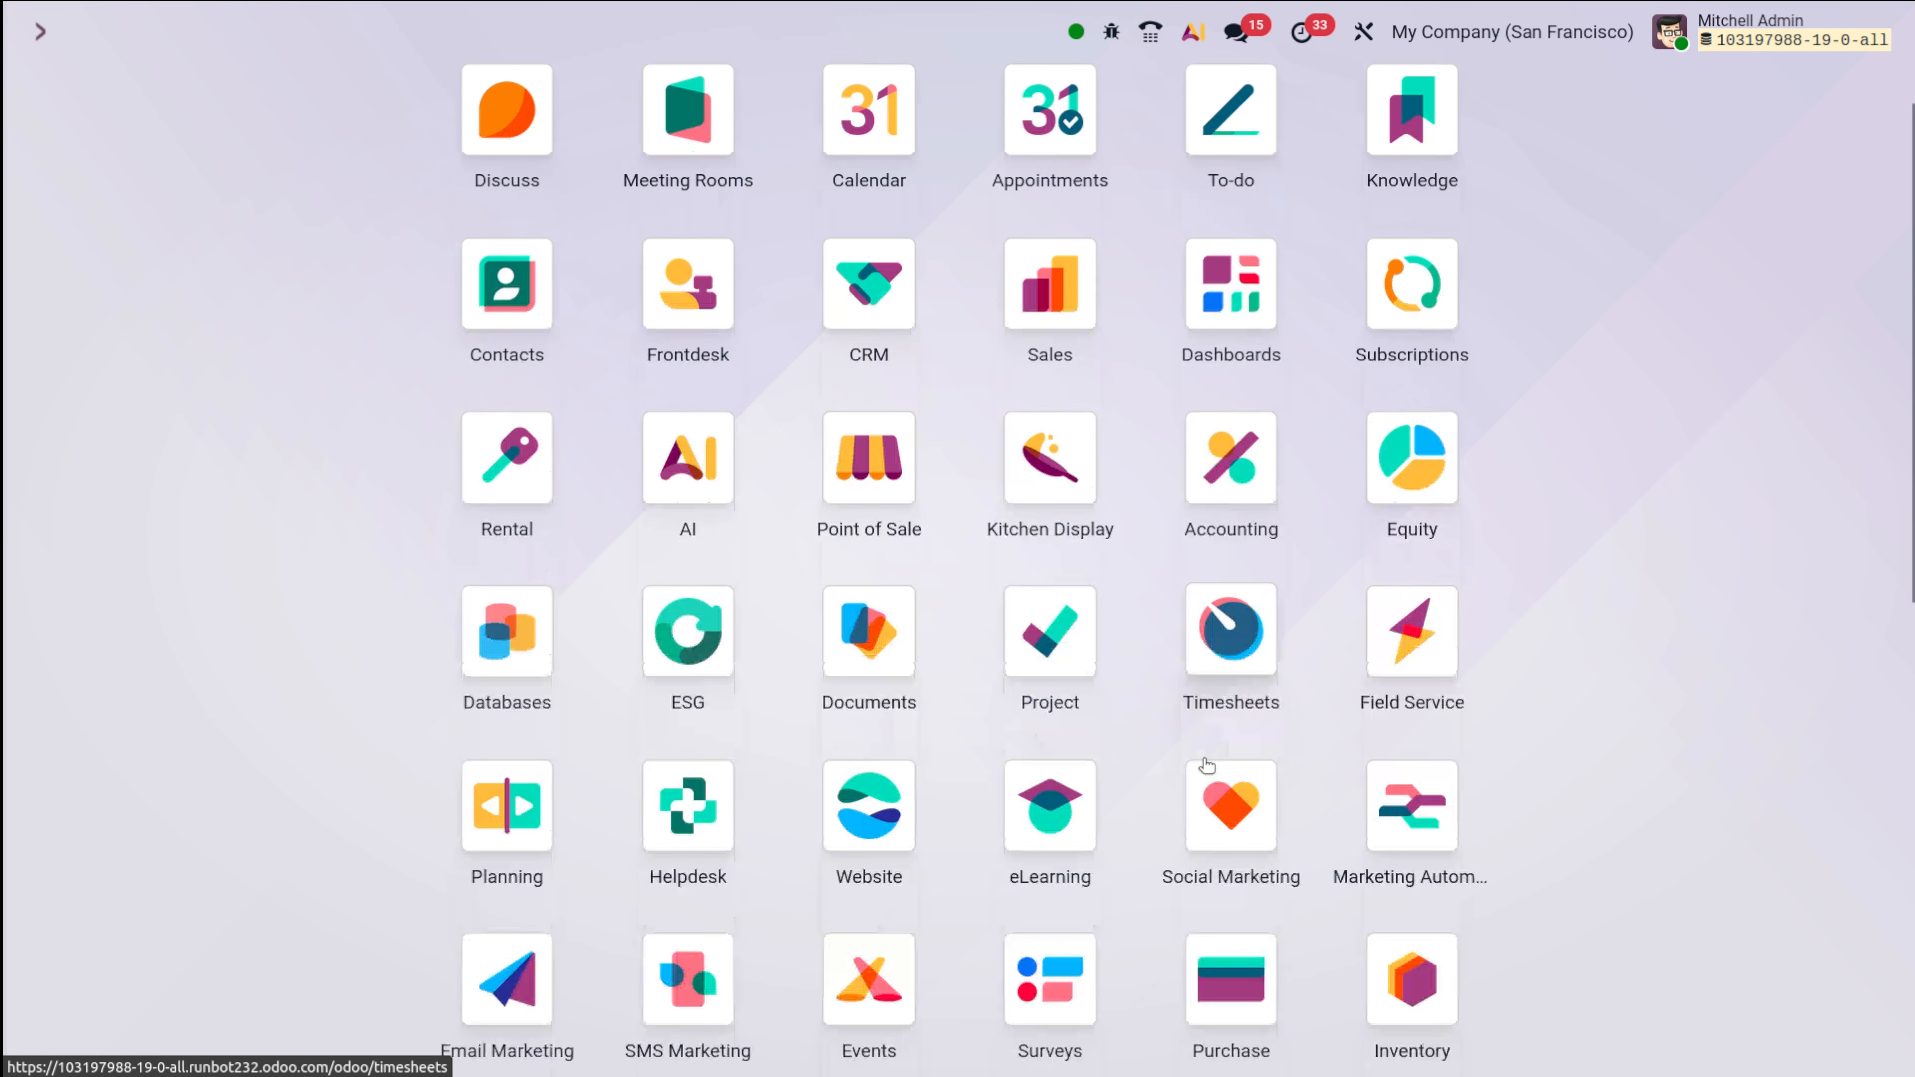
Go to Settings > Users & Companies > Users to list the three internal accounts.
click(1033, 937)
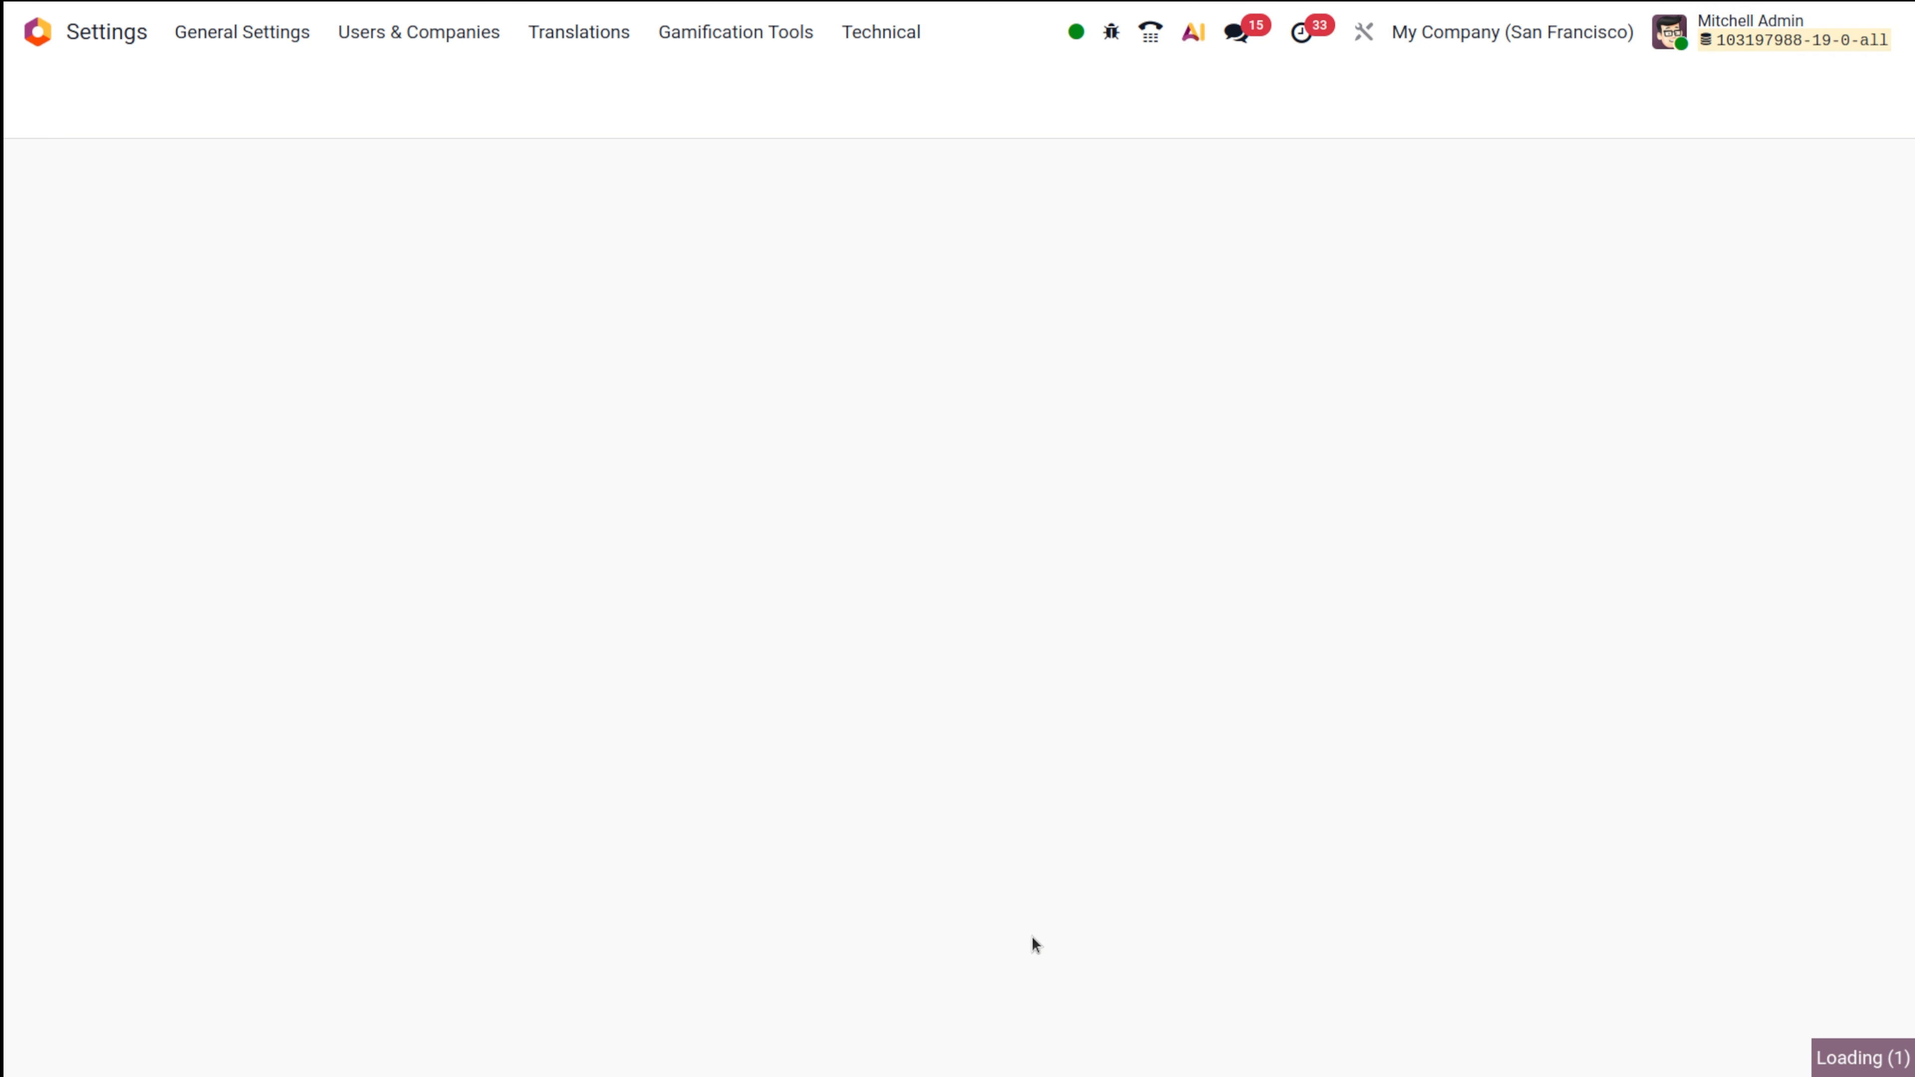
click(418, 32)
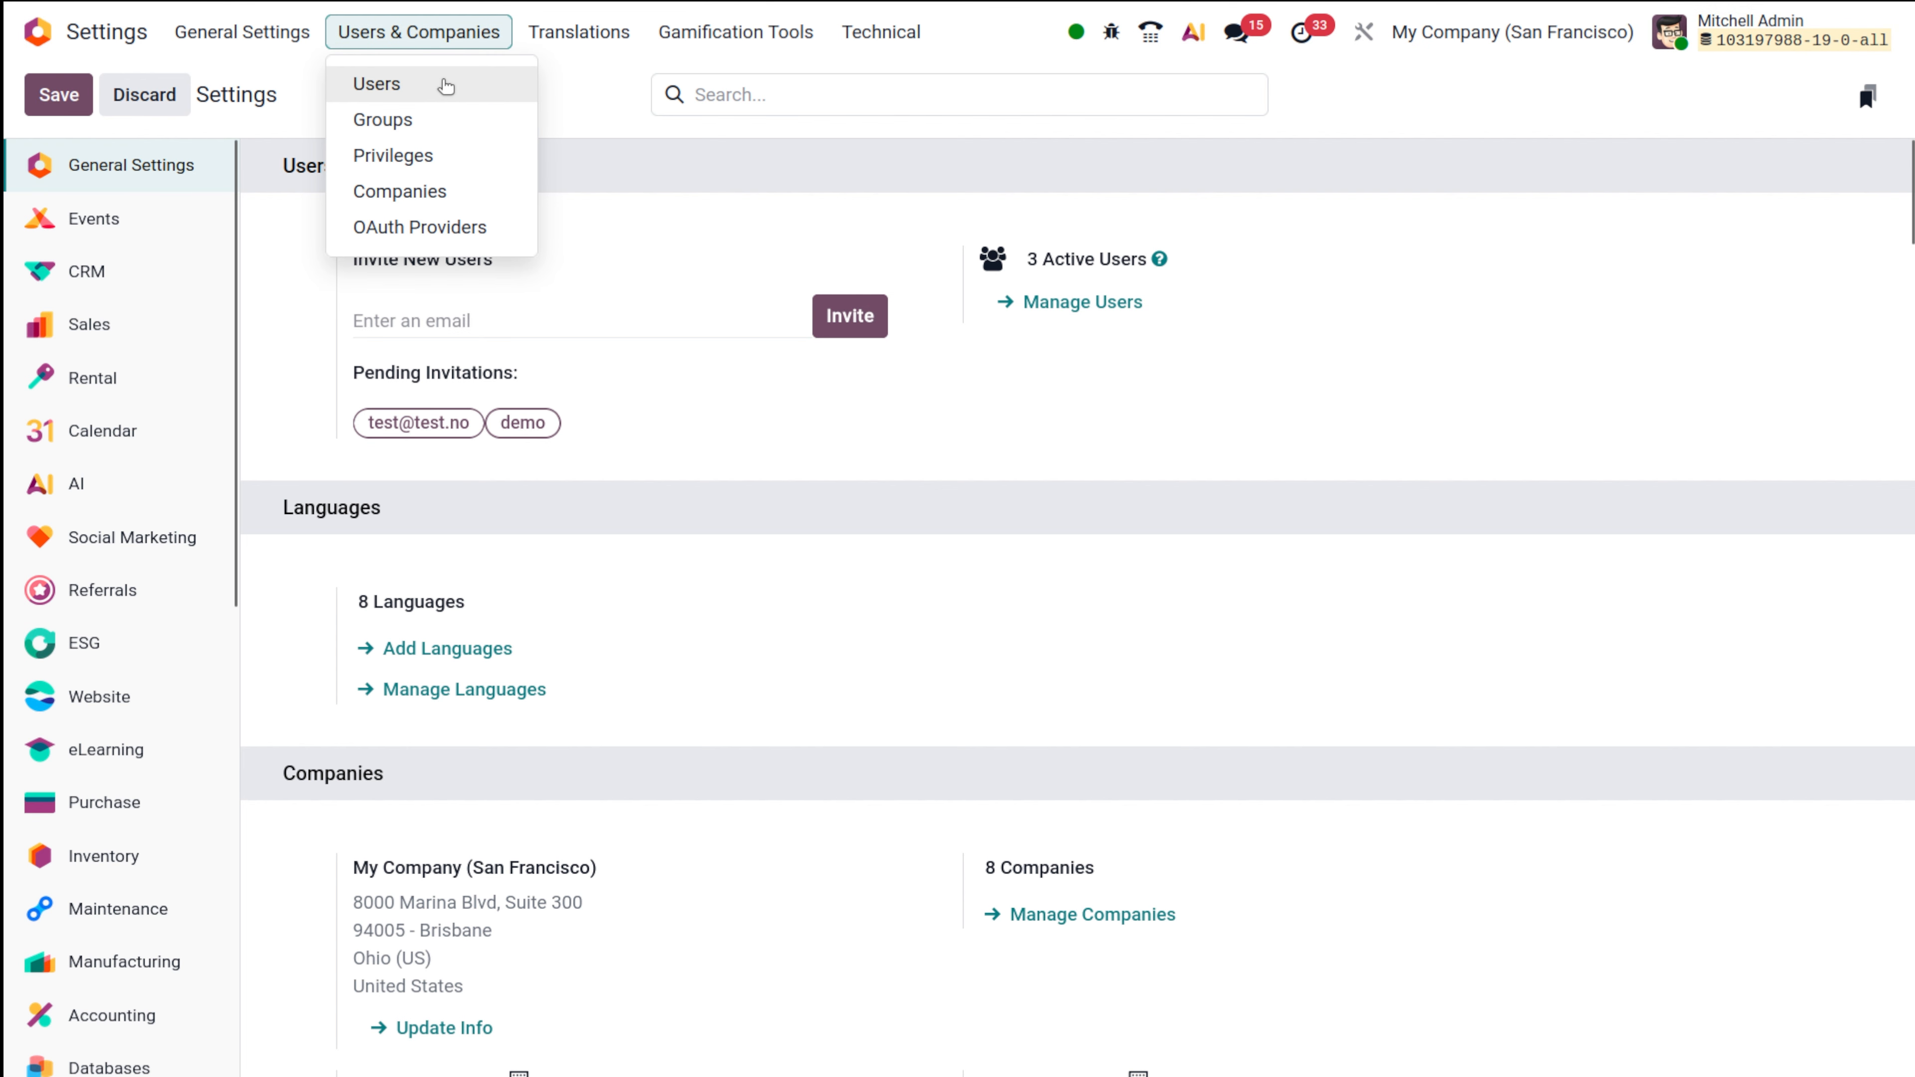
click(446, 92)
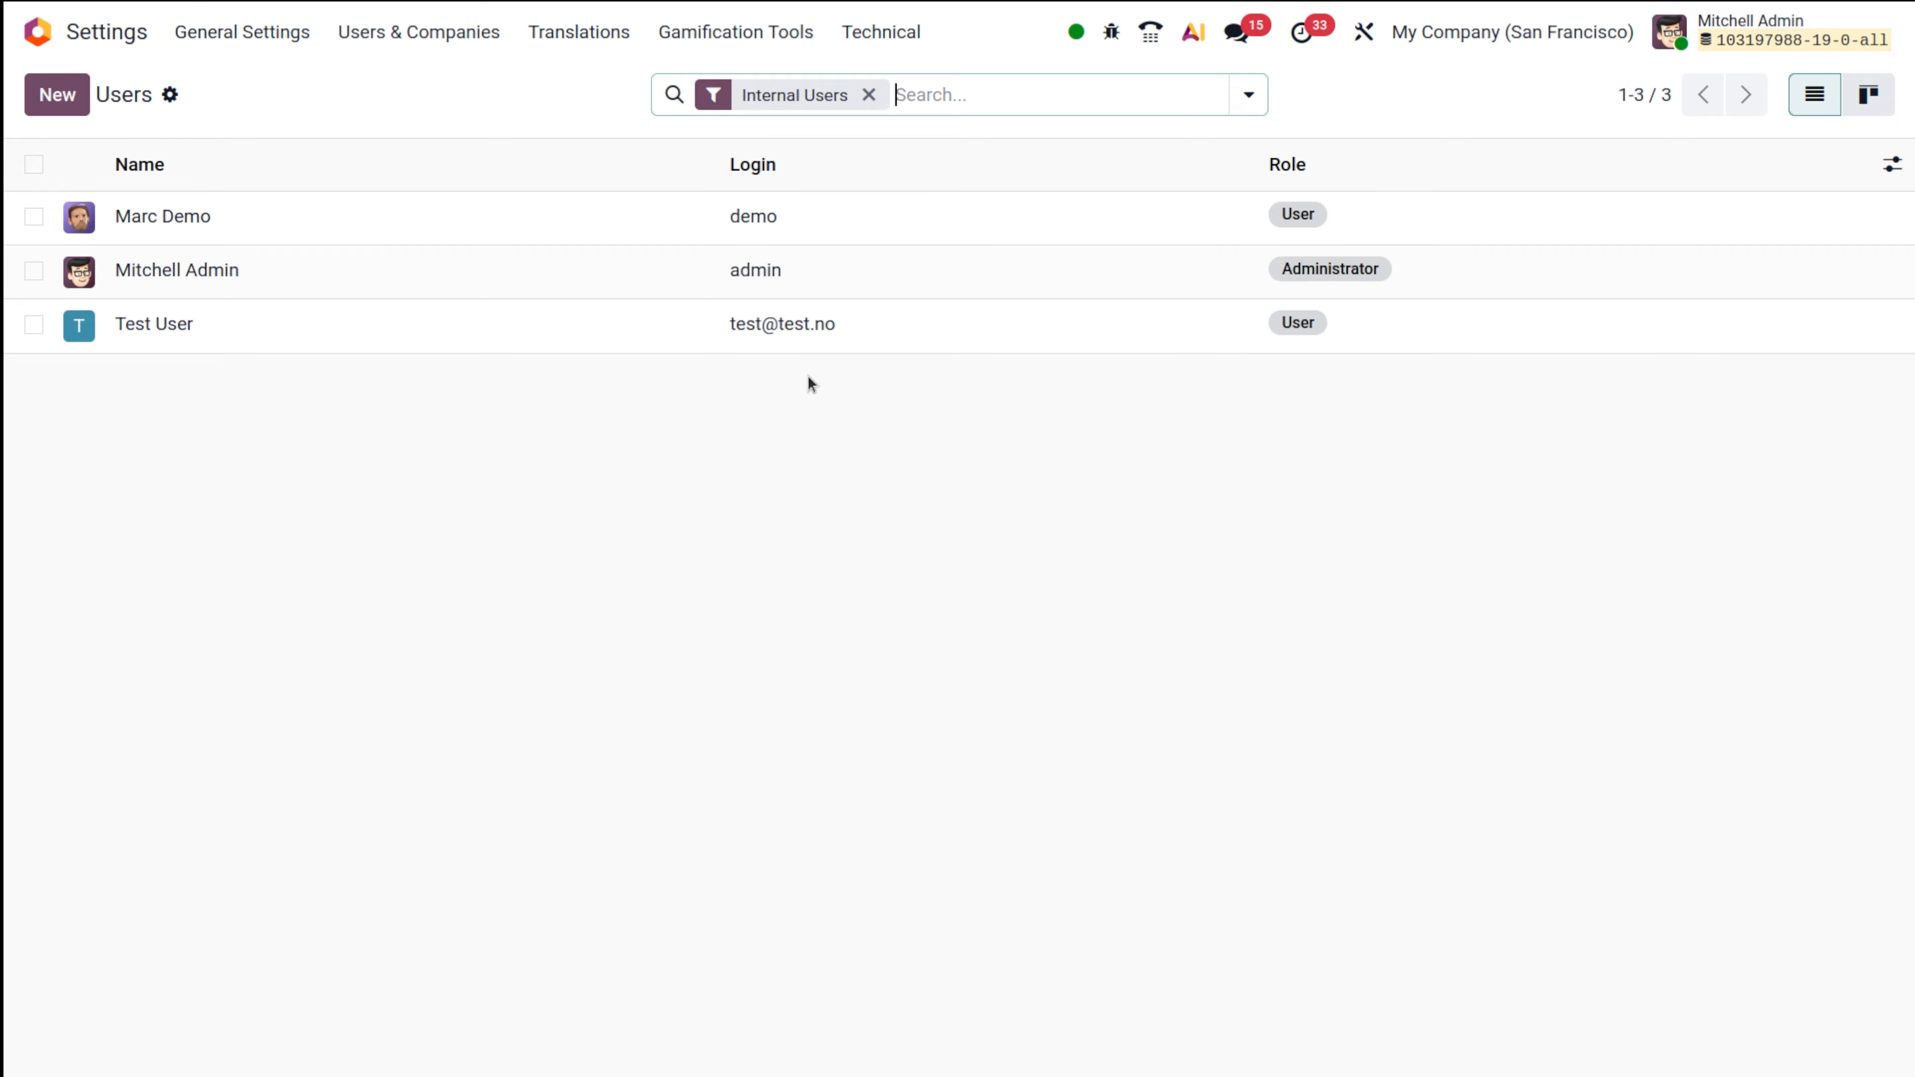
Discard a blank new-user form and open the administrator user's record on Access Rights.
click(57, 95)
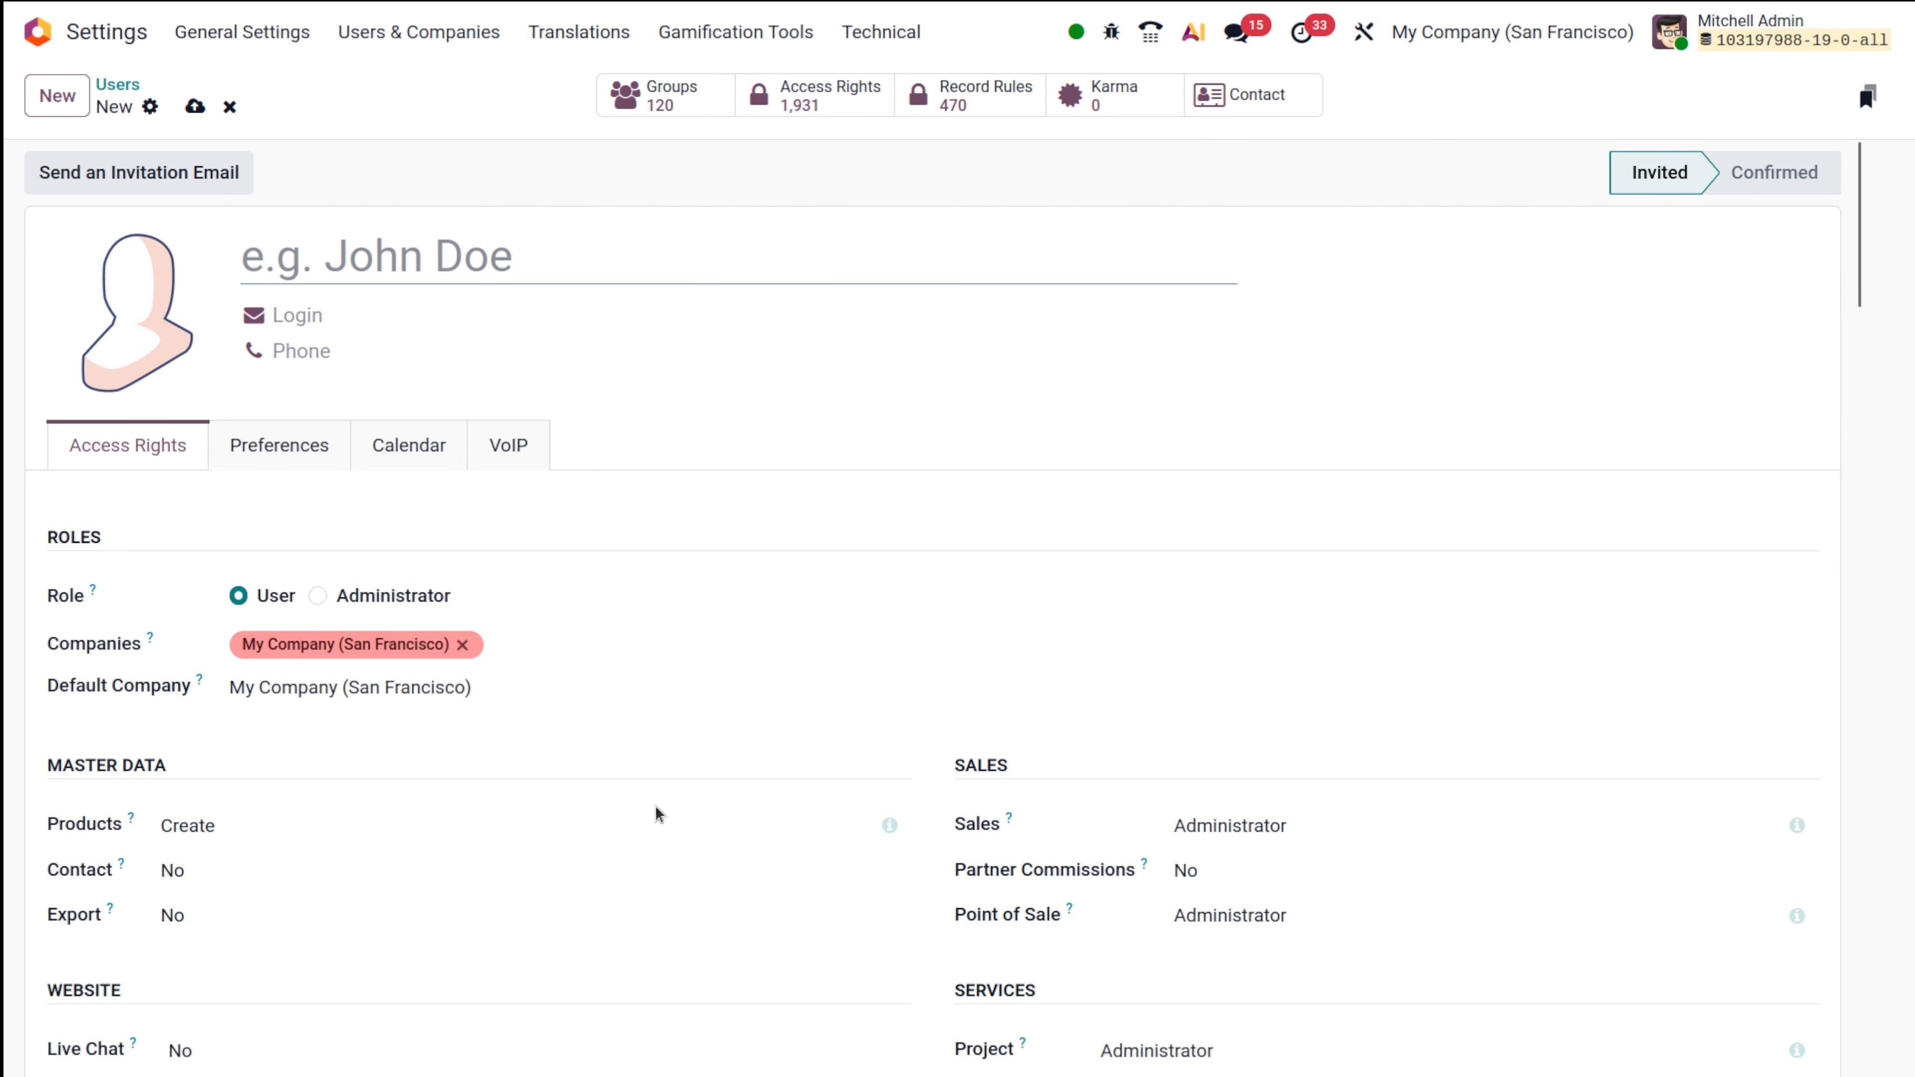
scroll(654, 809, down, 15)
scroll(656, 811, up, 20)
click(228, 105)
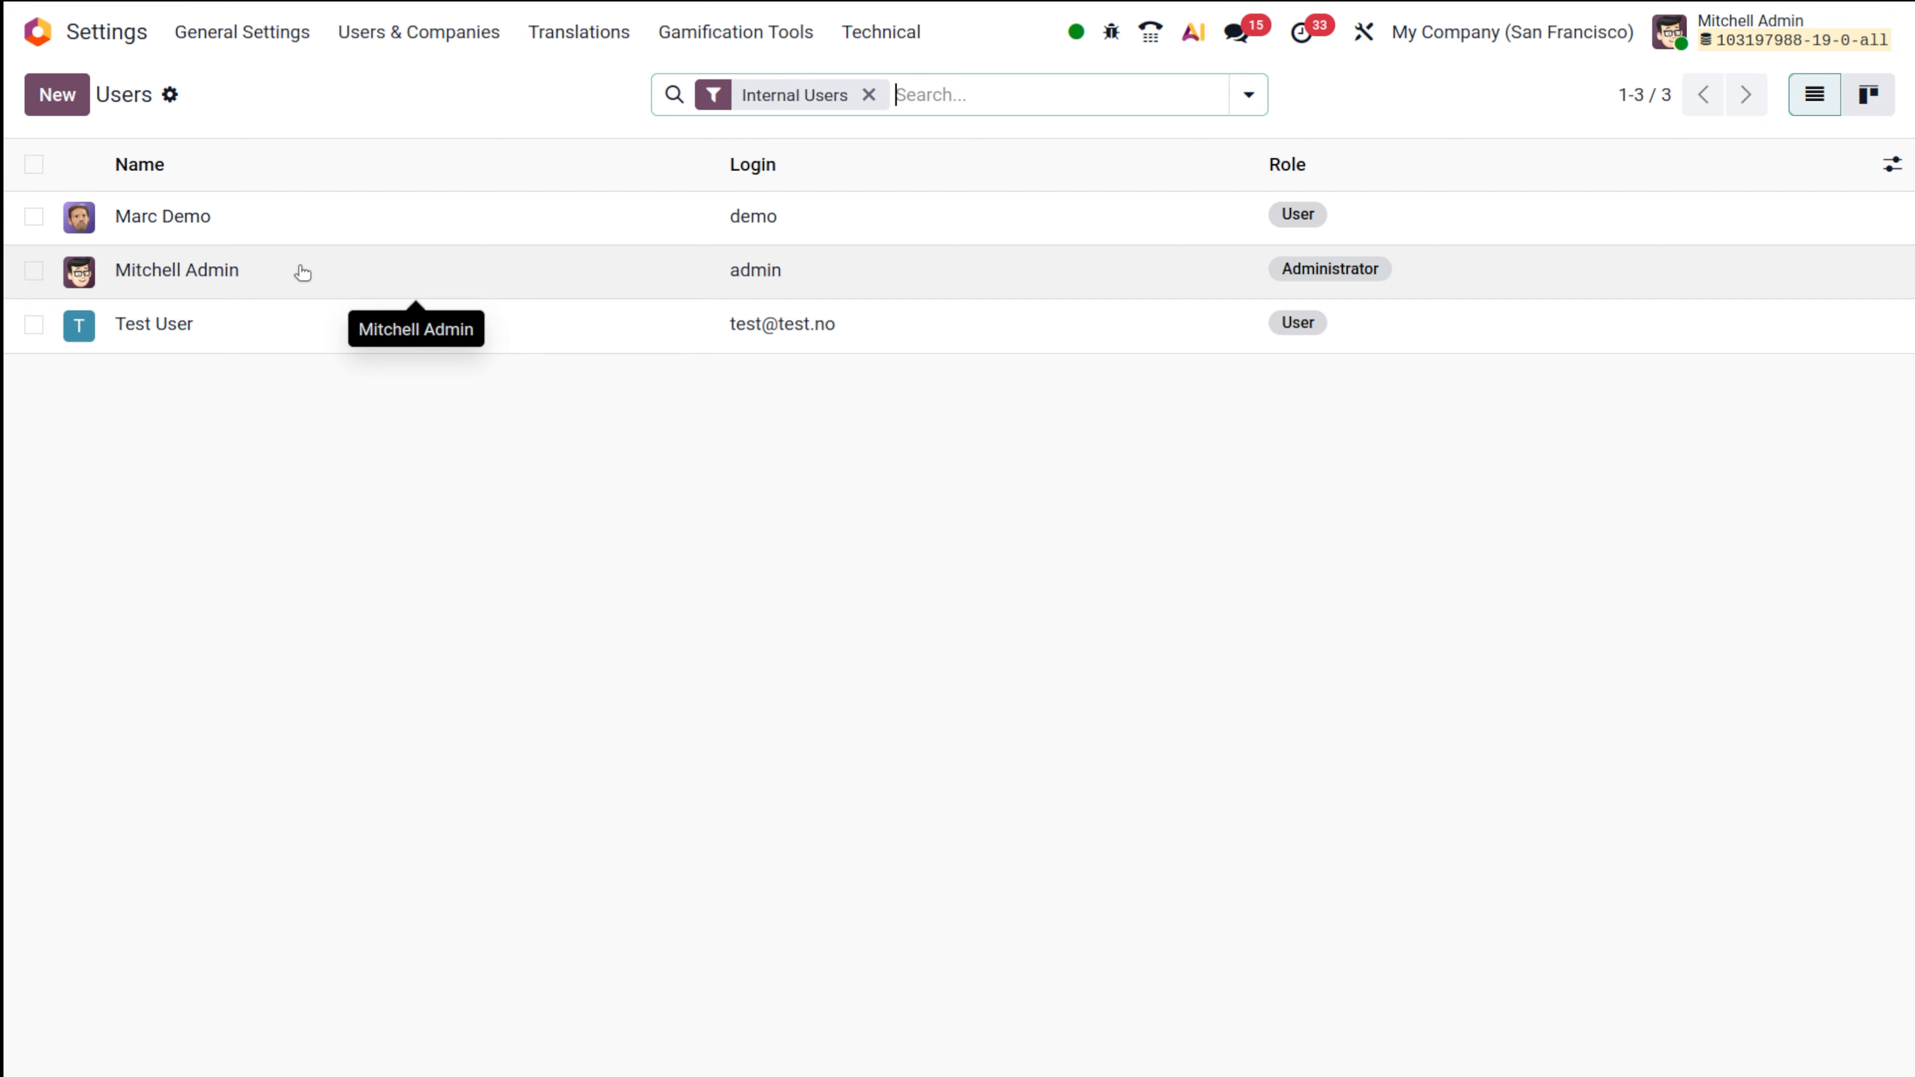
click(334, 272)
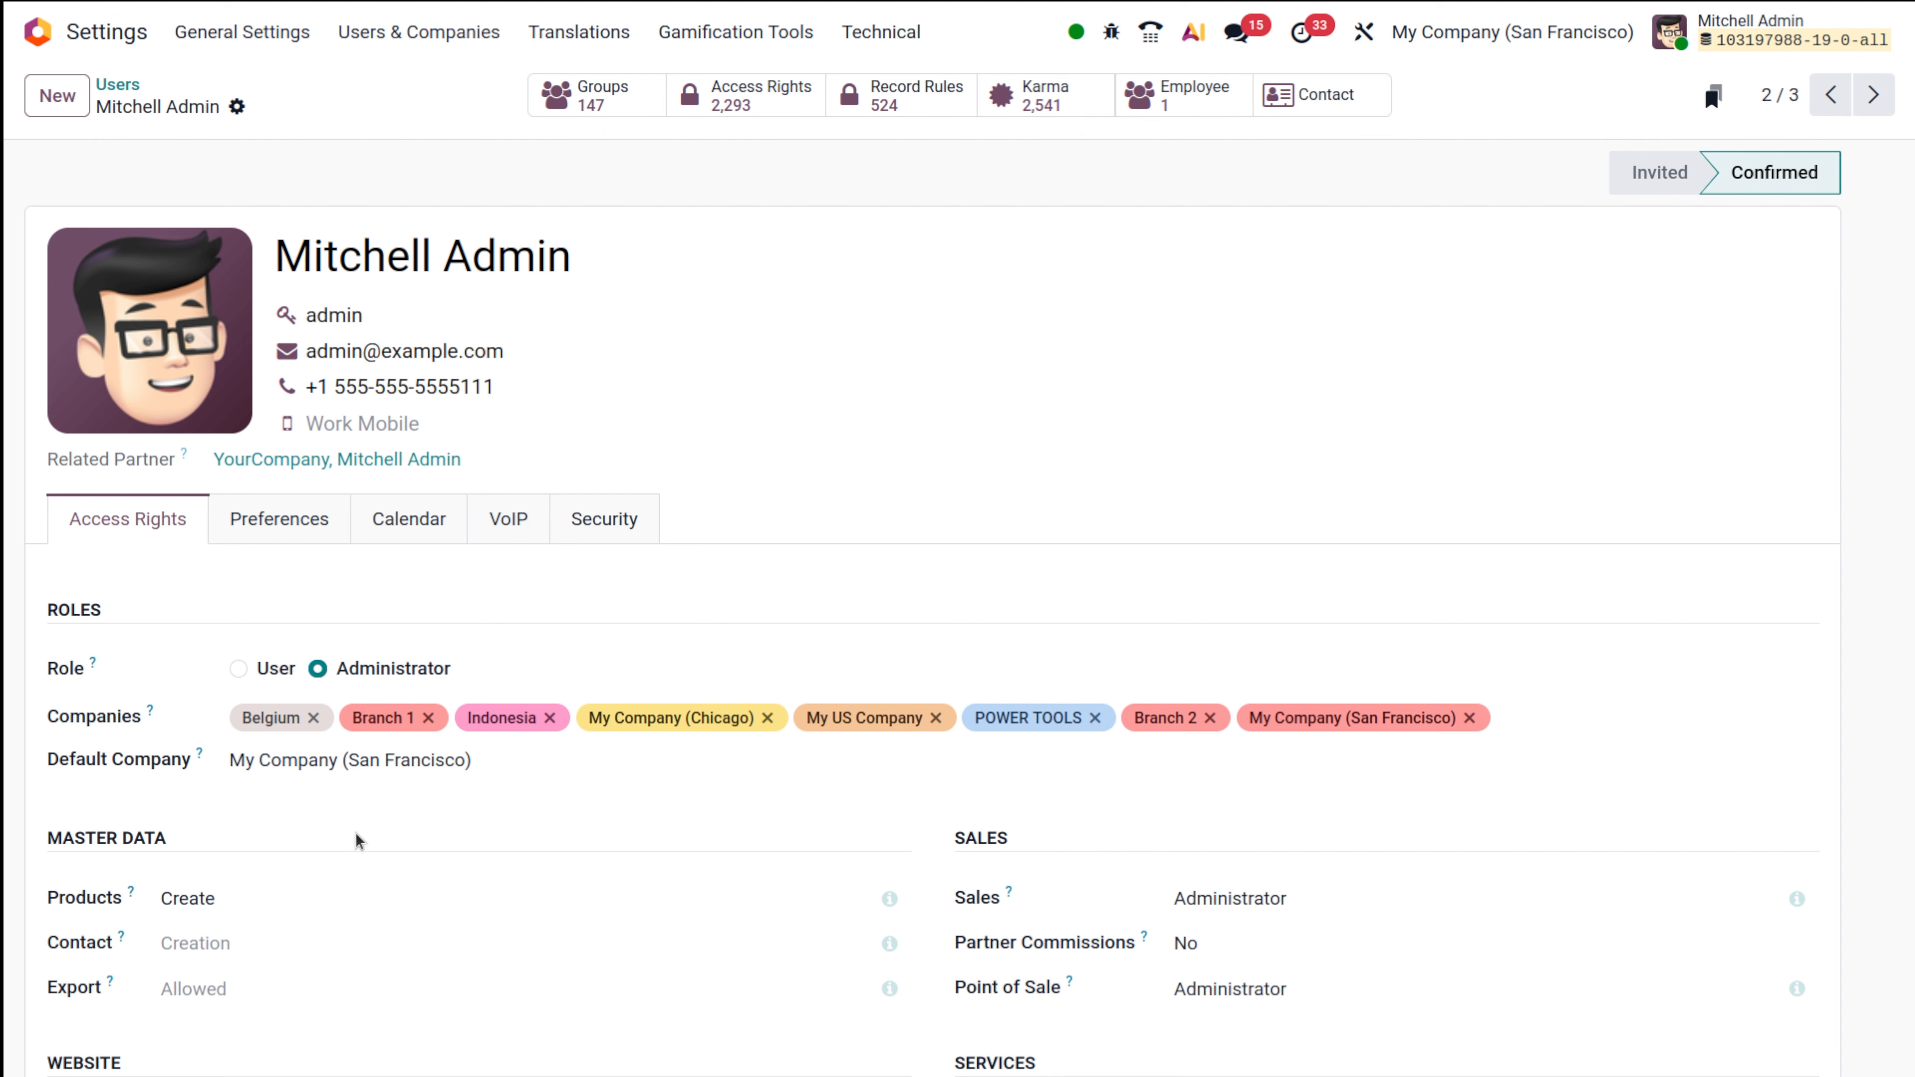
scroll(676, 630, down, 6)
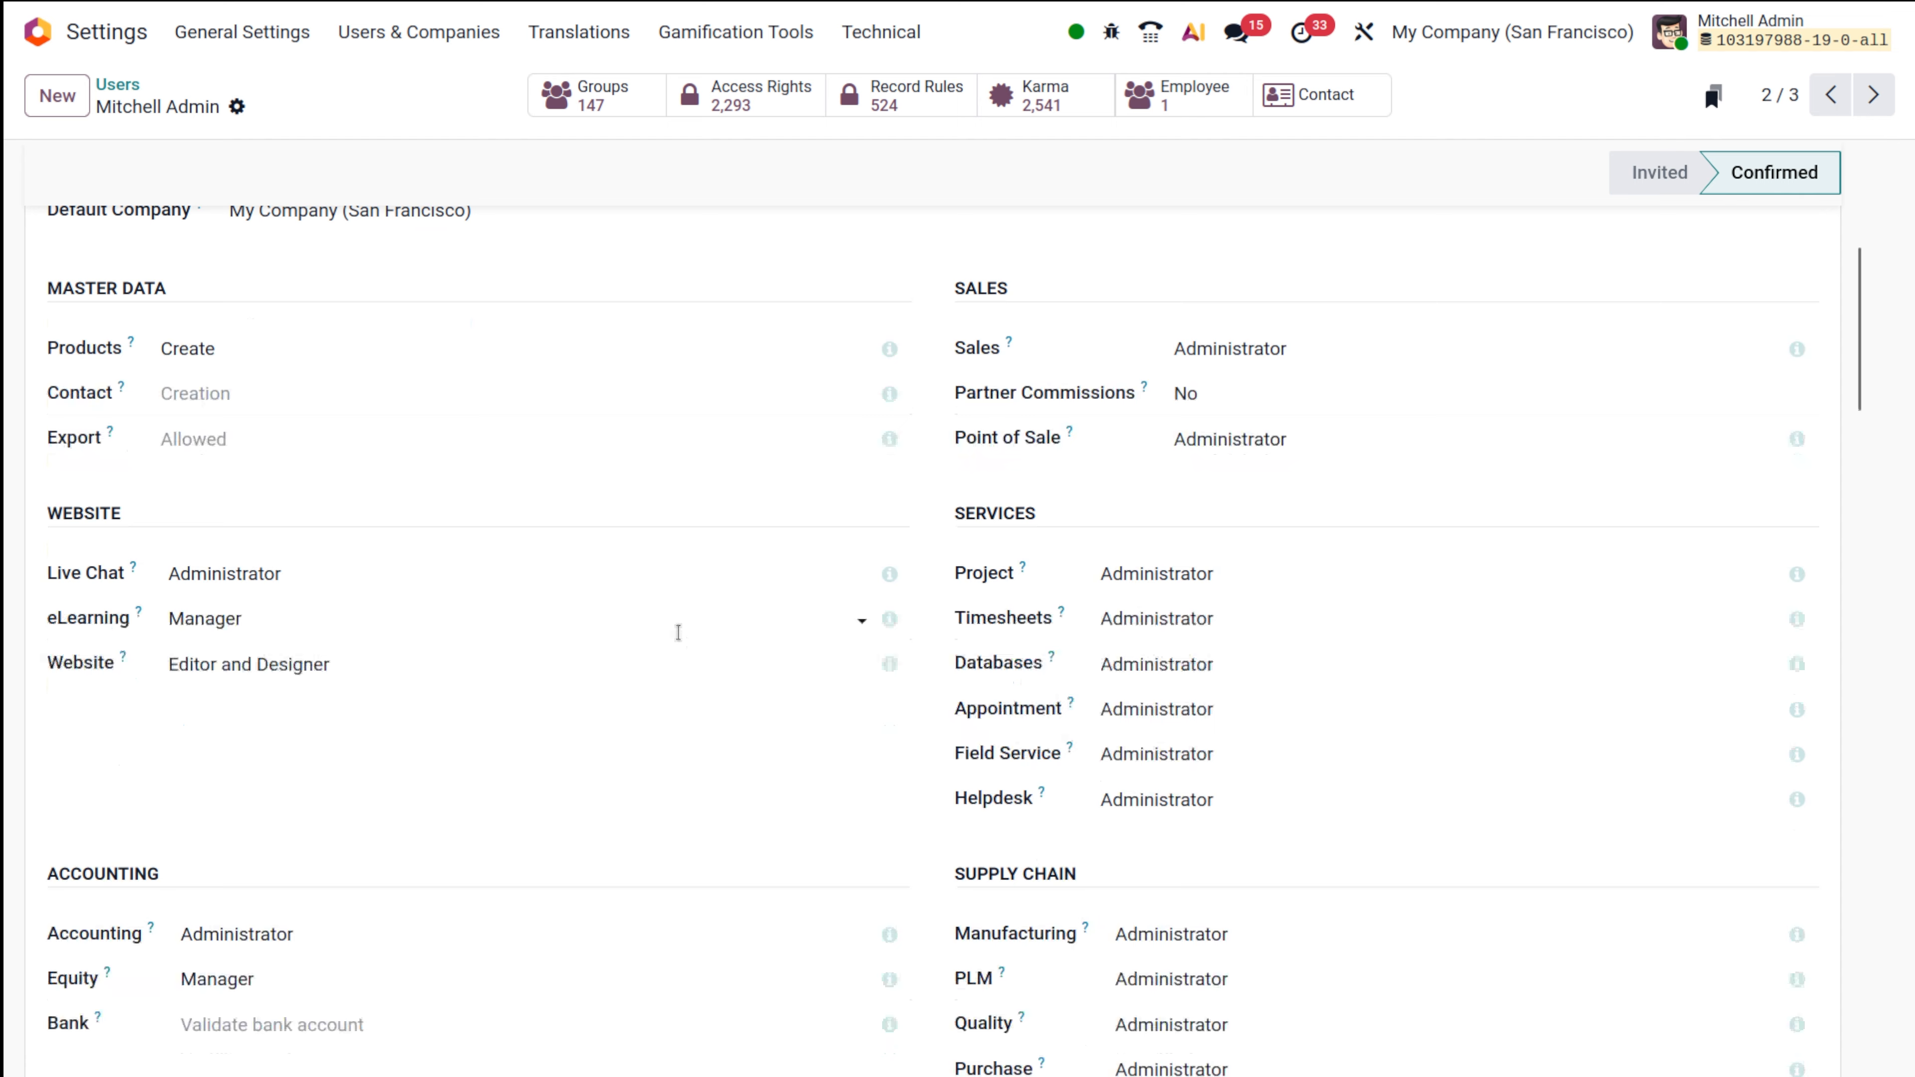
scroll(676, 630, up, 2)
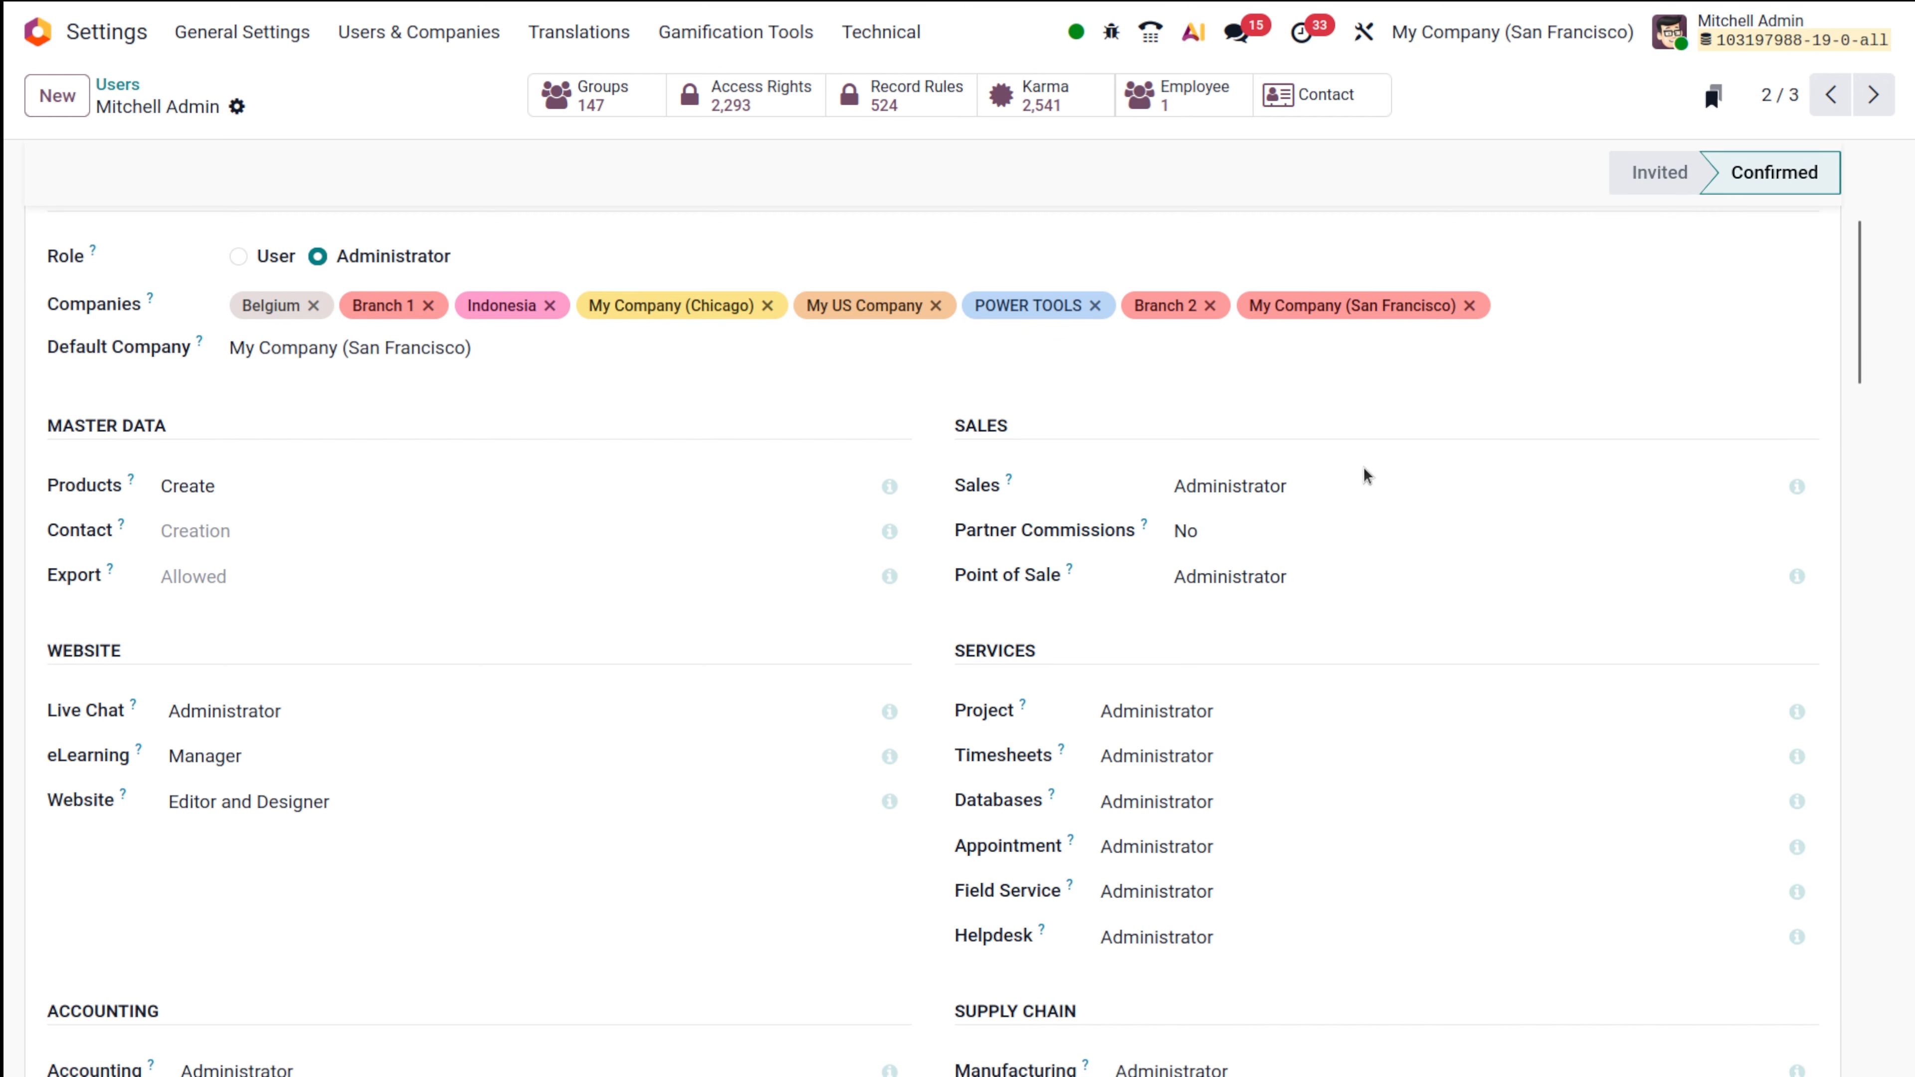
click(1347, 489)
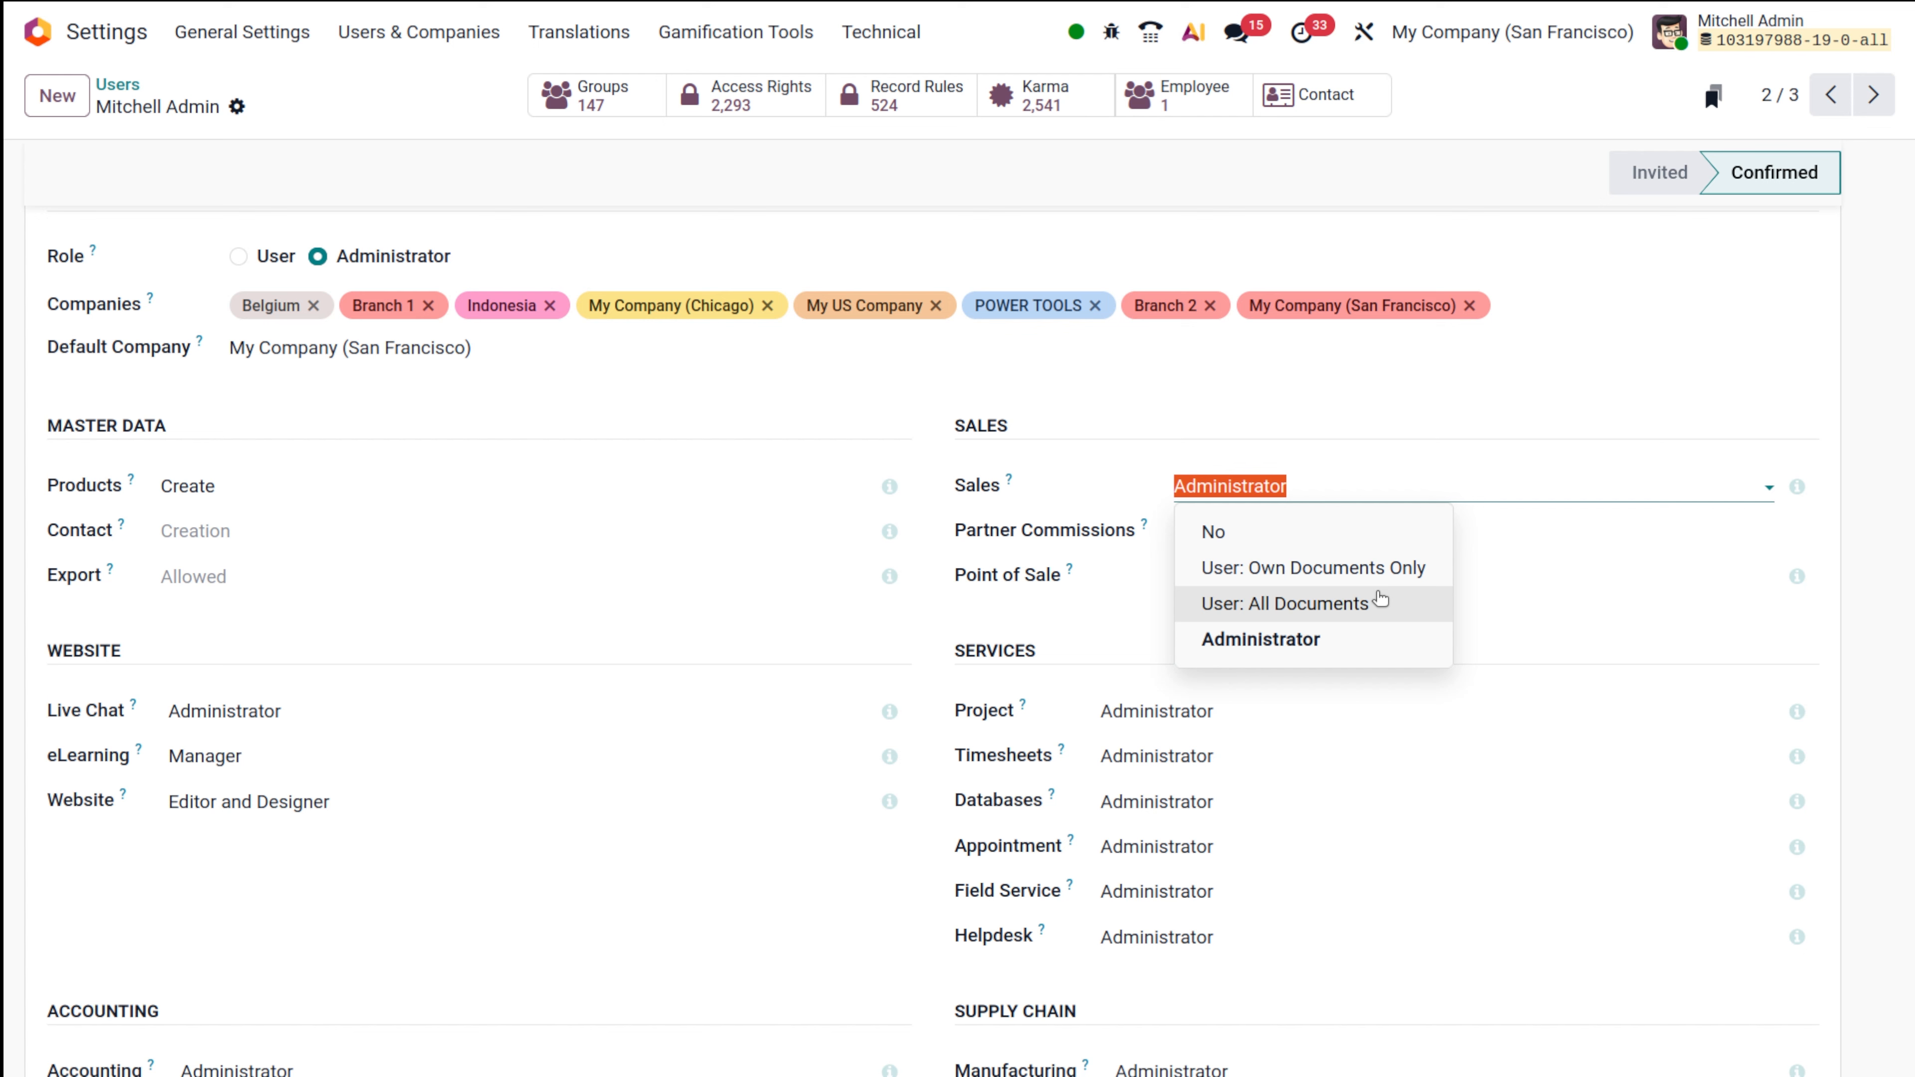
click(1257, 367)
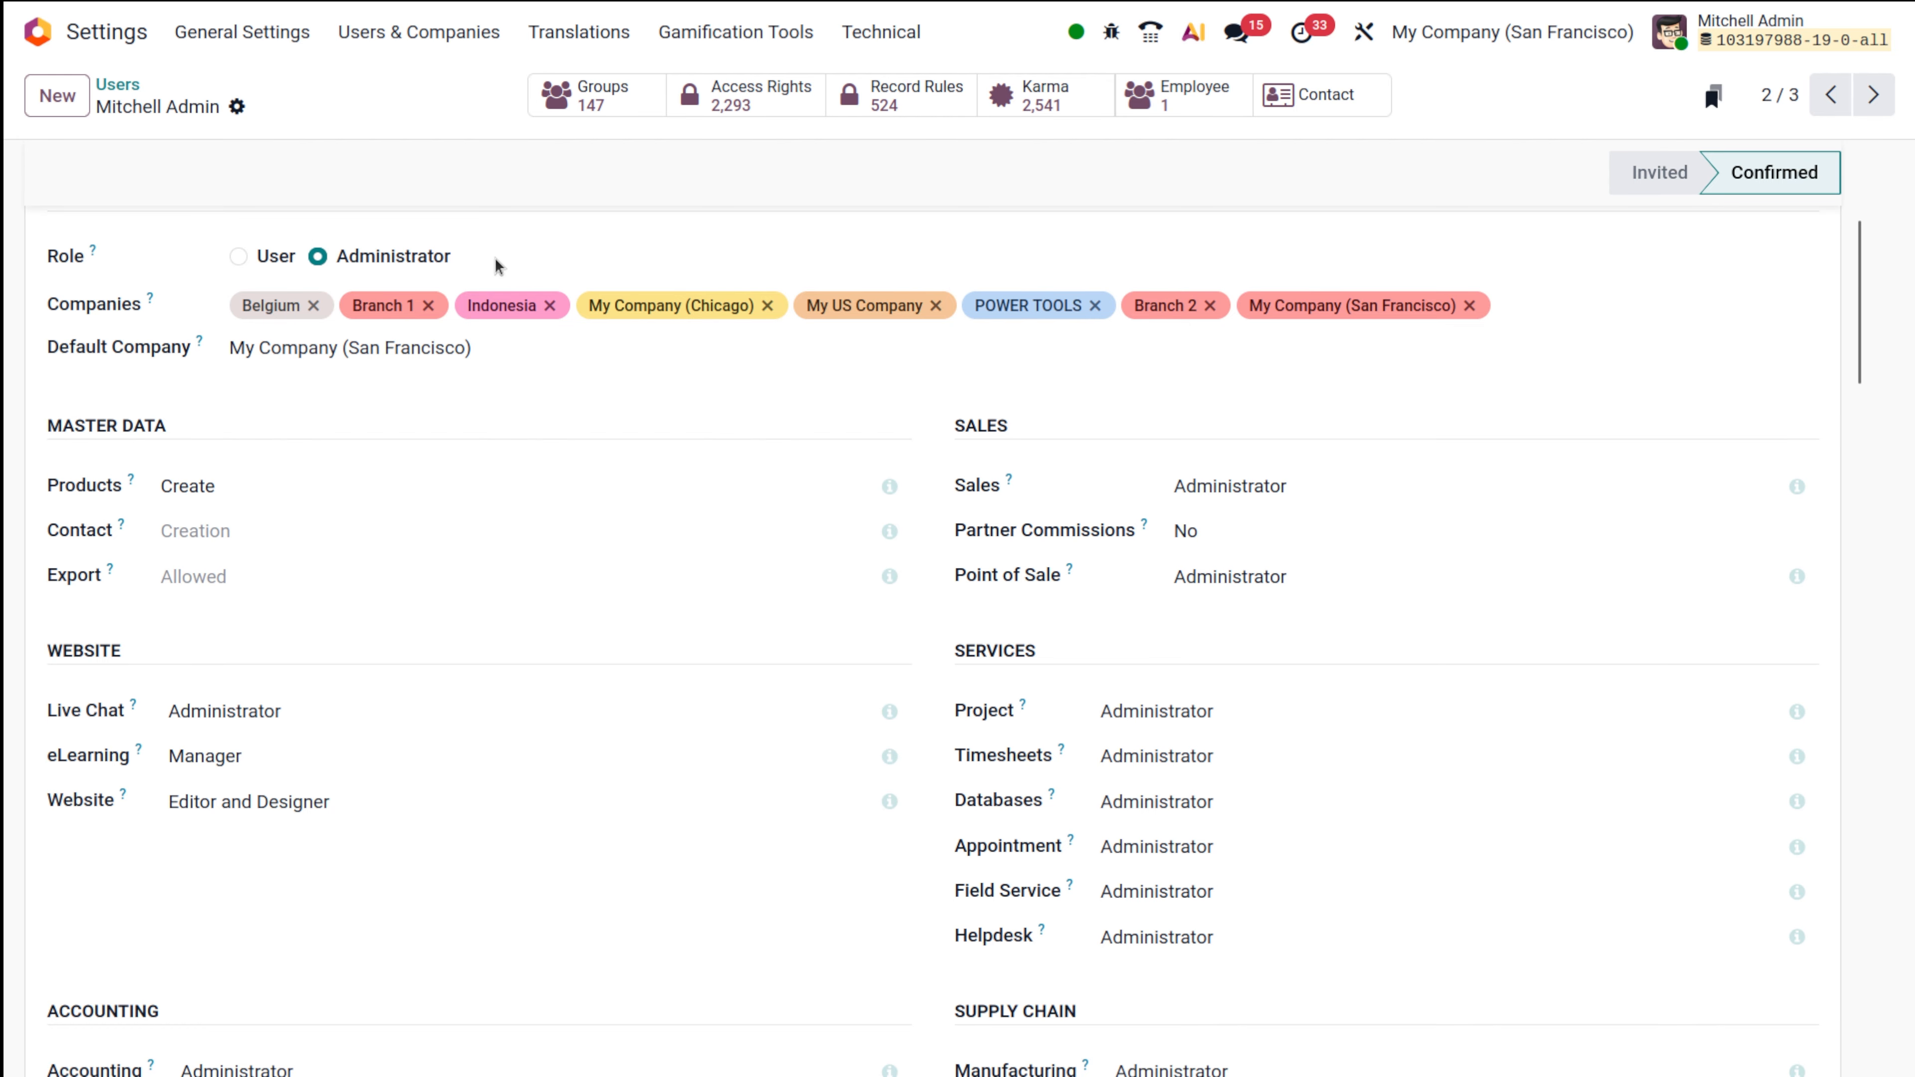
Open the demo user's record and keep Sales access at User: Own Documents Only.
click(118, 84)
click(220, 240)
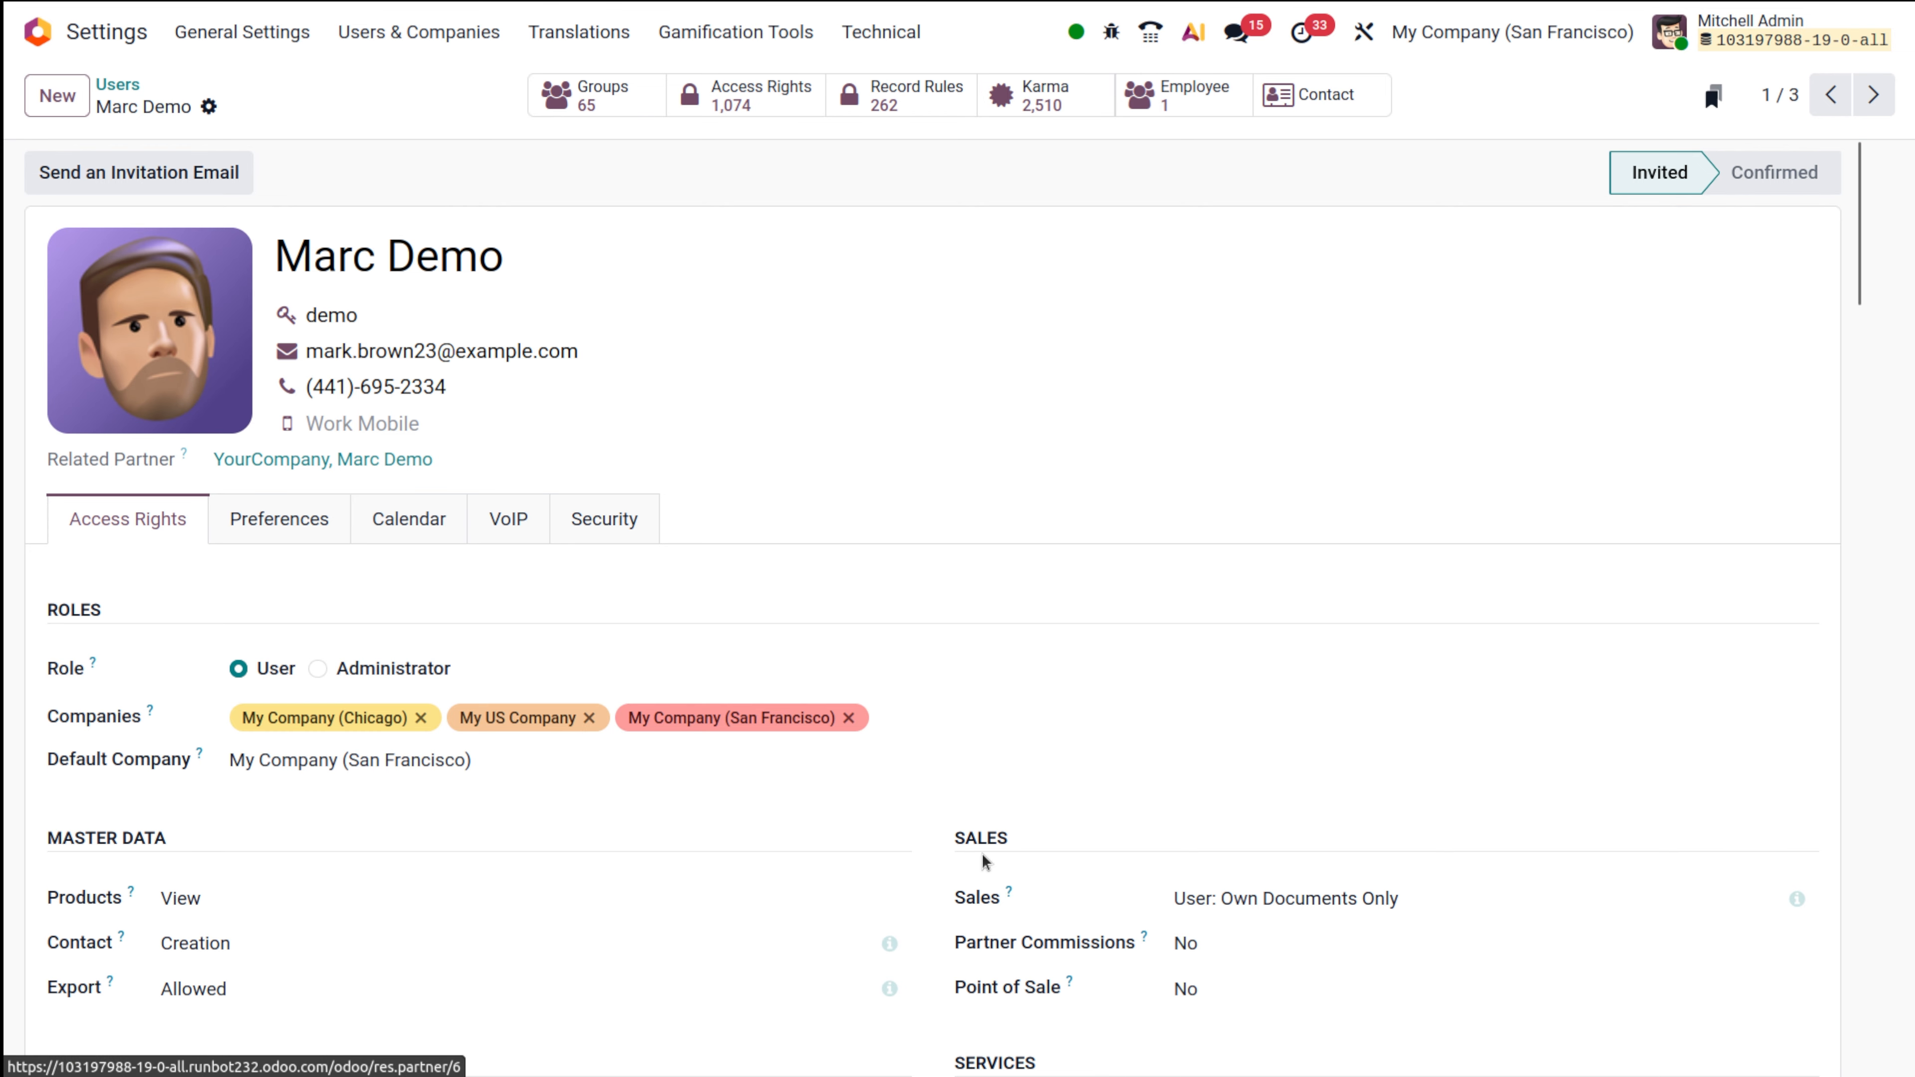
scroll(1448, 852, down, 3)
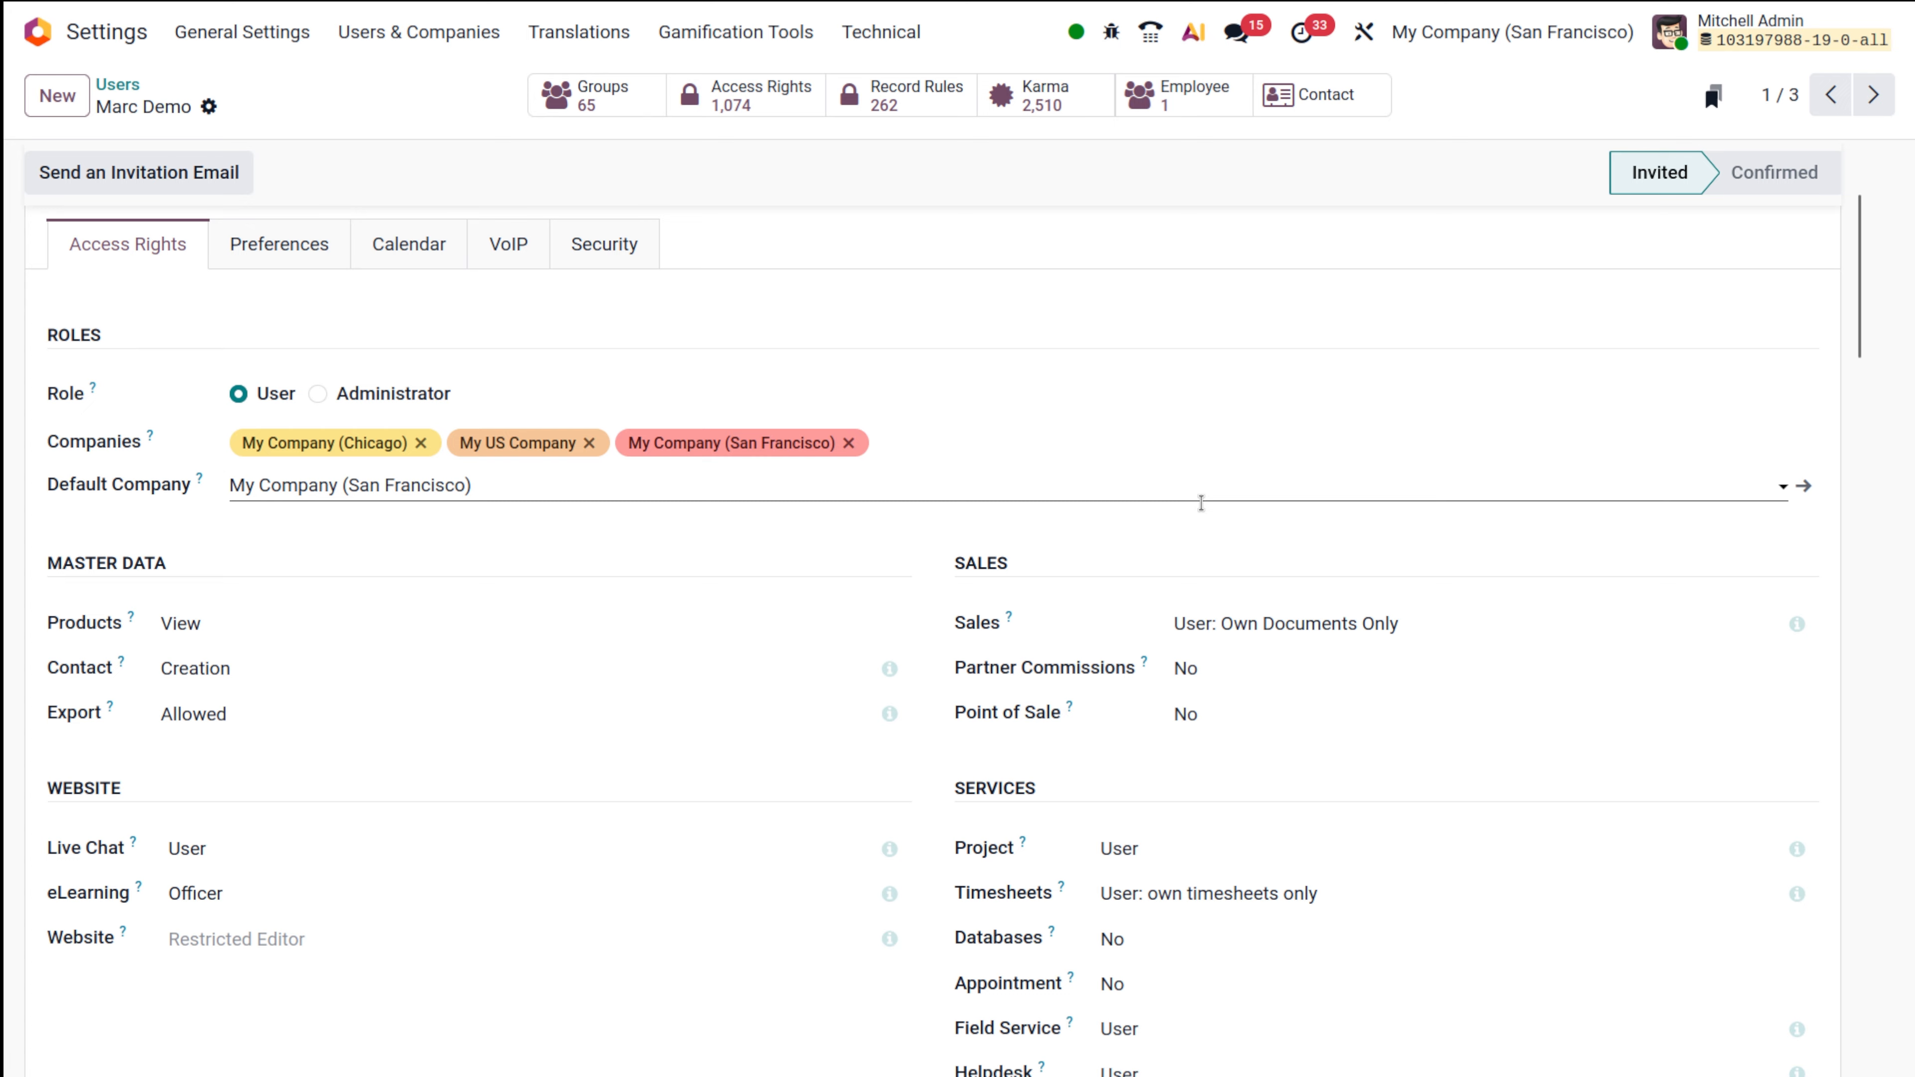
click(1273, 620)
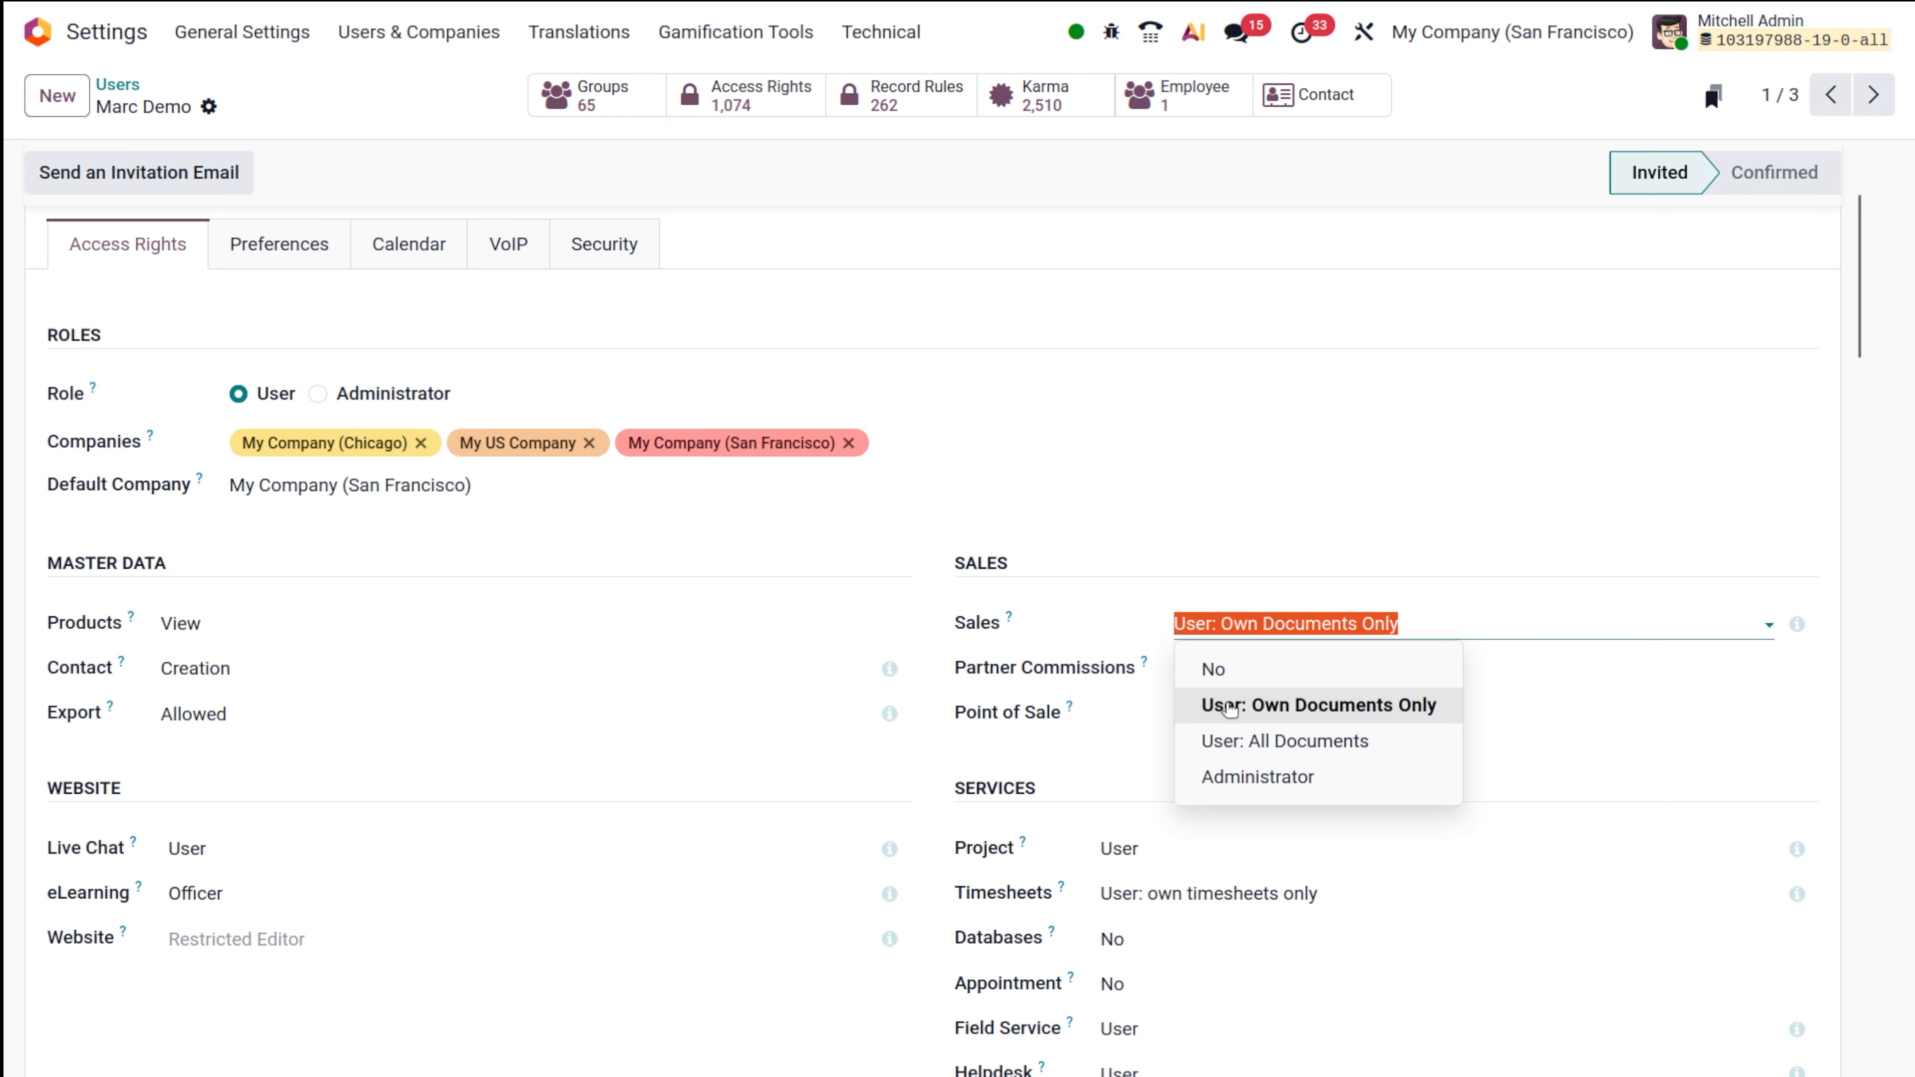
click(1436, 471)
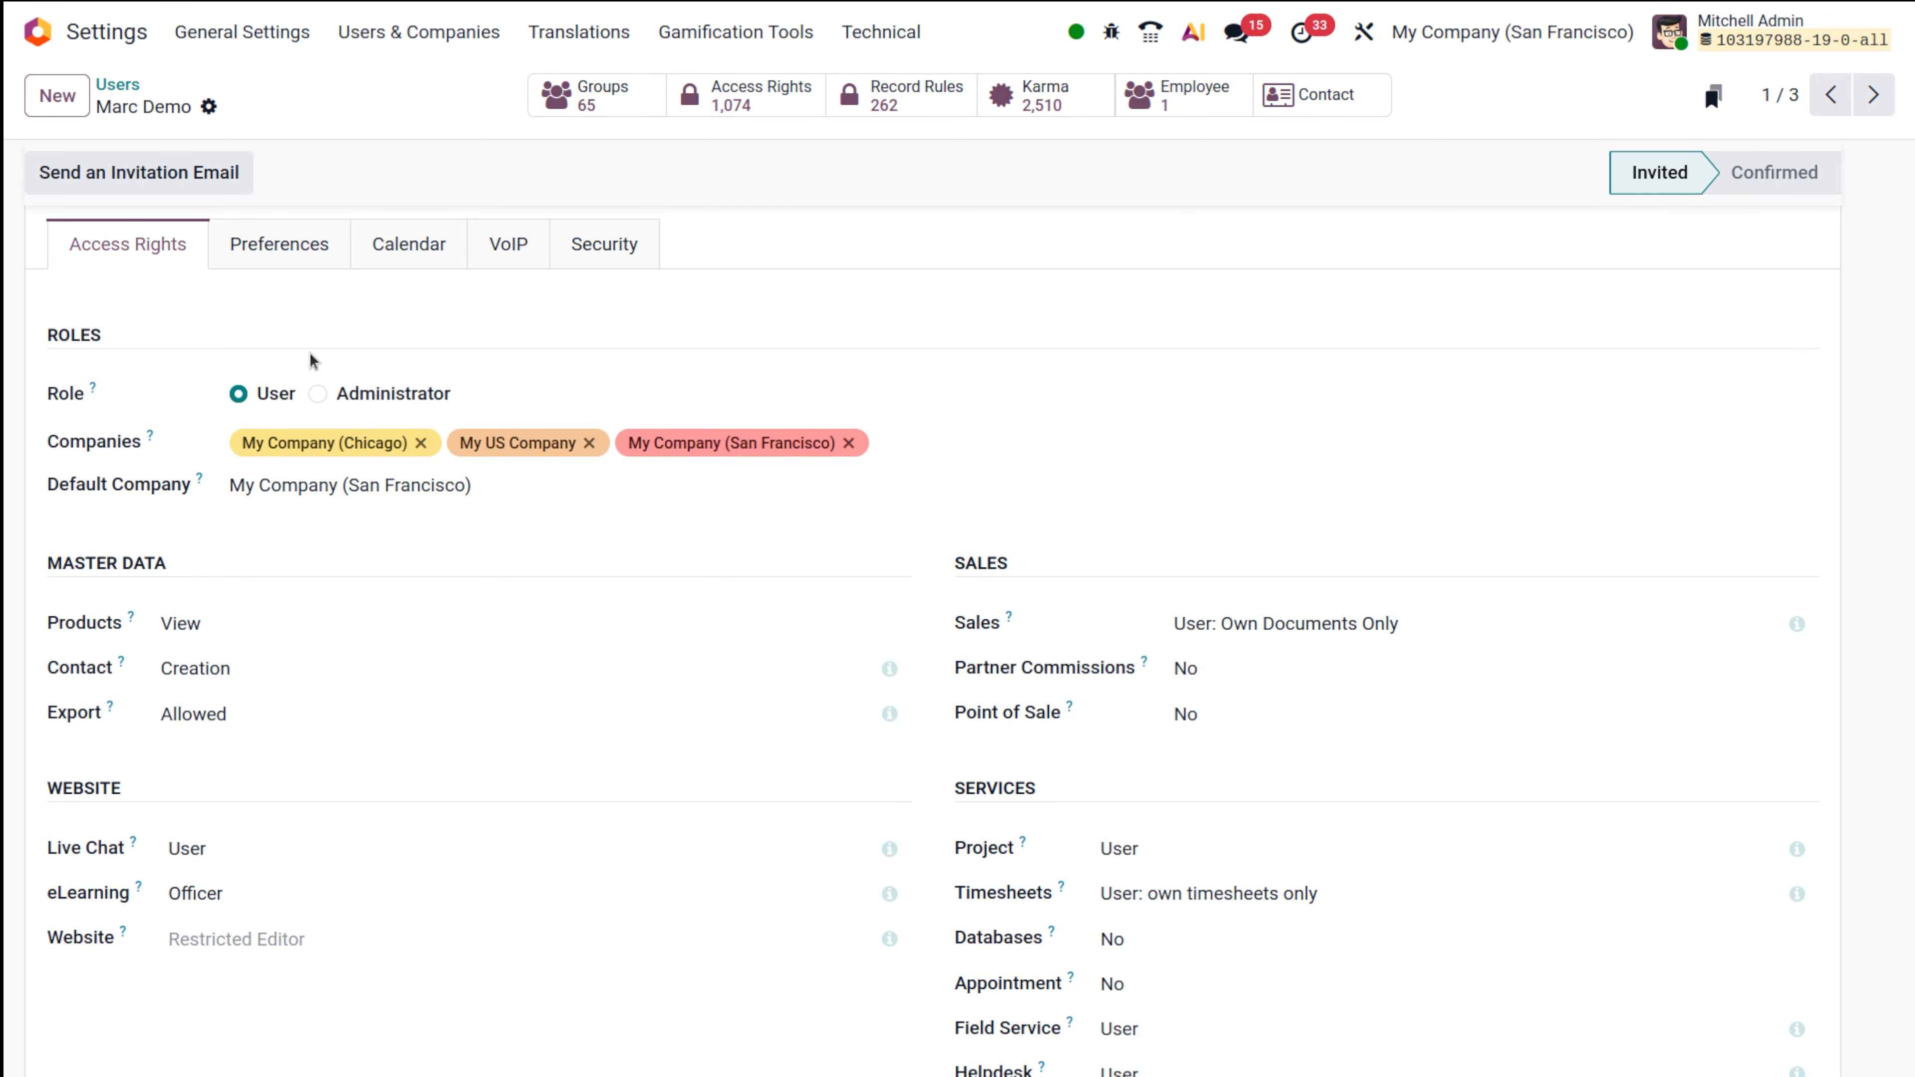
scroll(707, 894, down, 5)
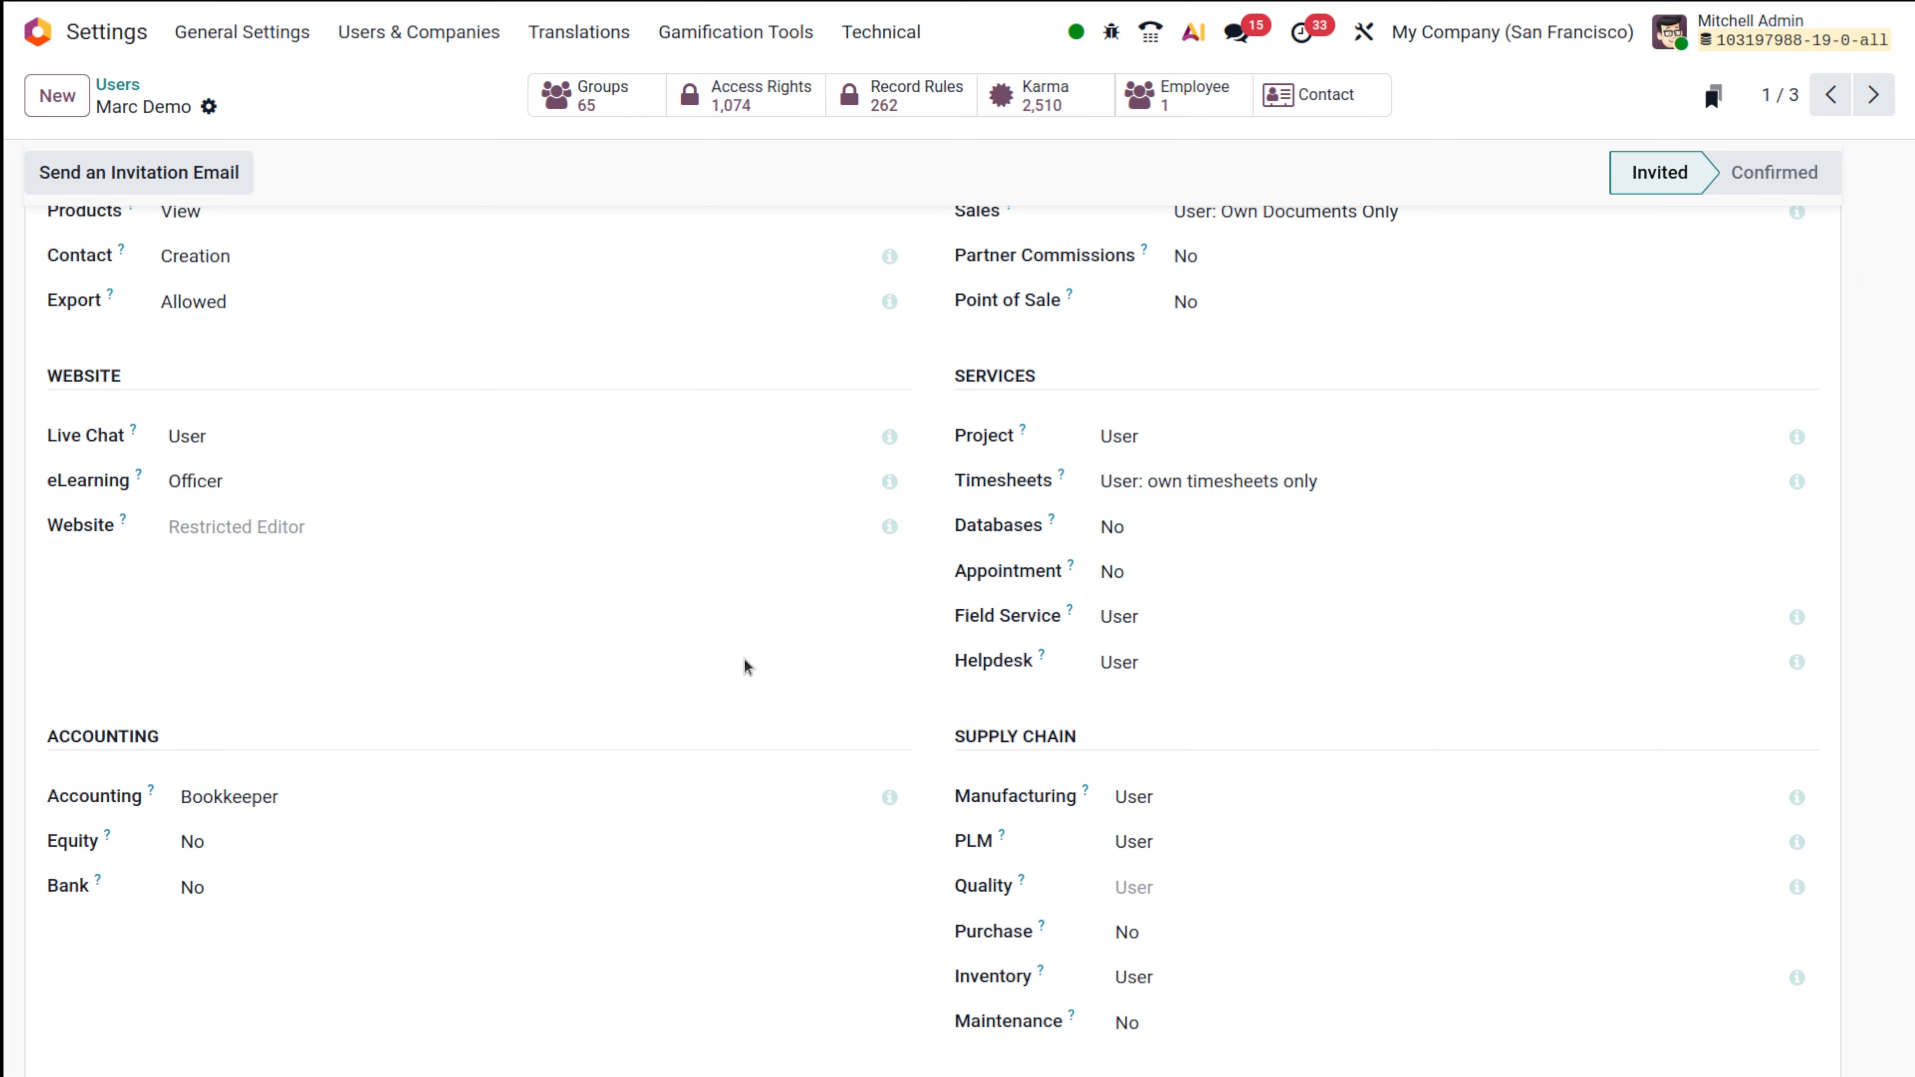
scroll(746, 666, up, 10)
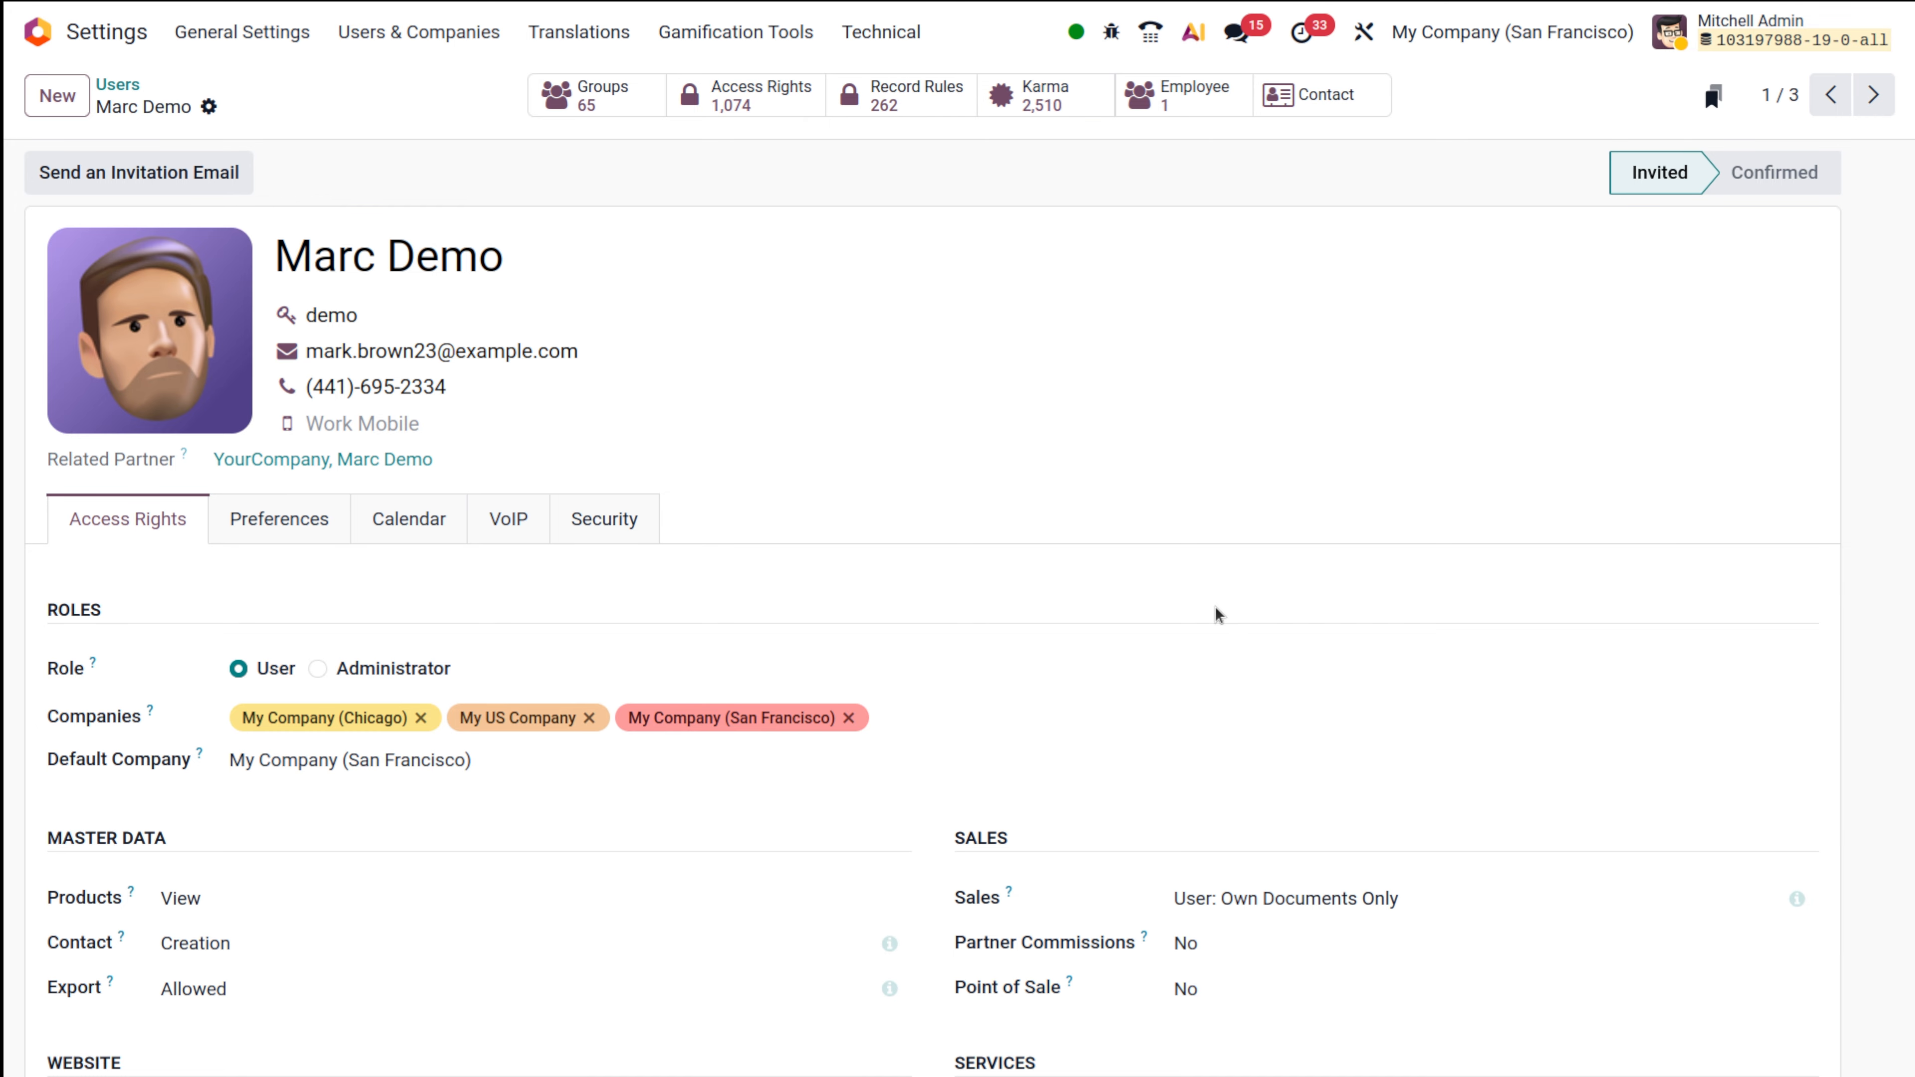
scroll(1216, 615, down, 5)
click(1239, 532)
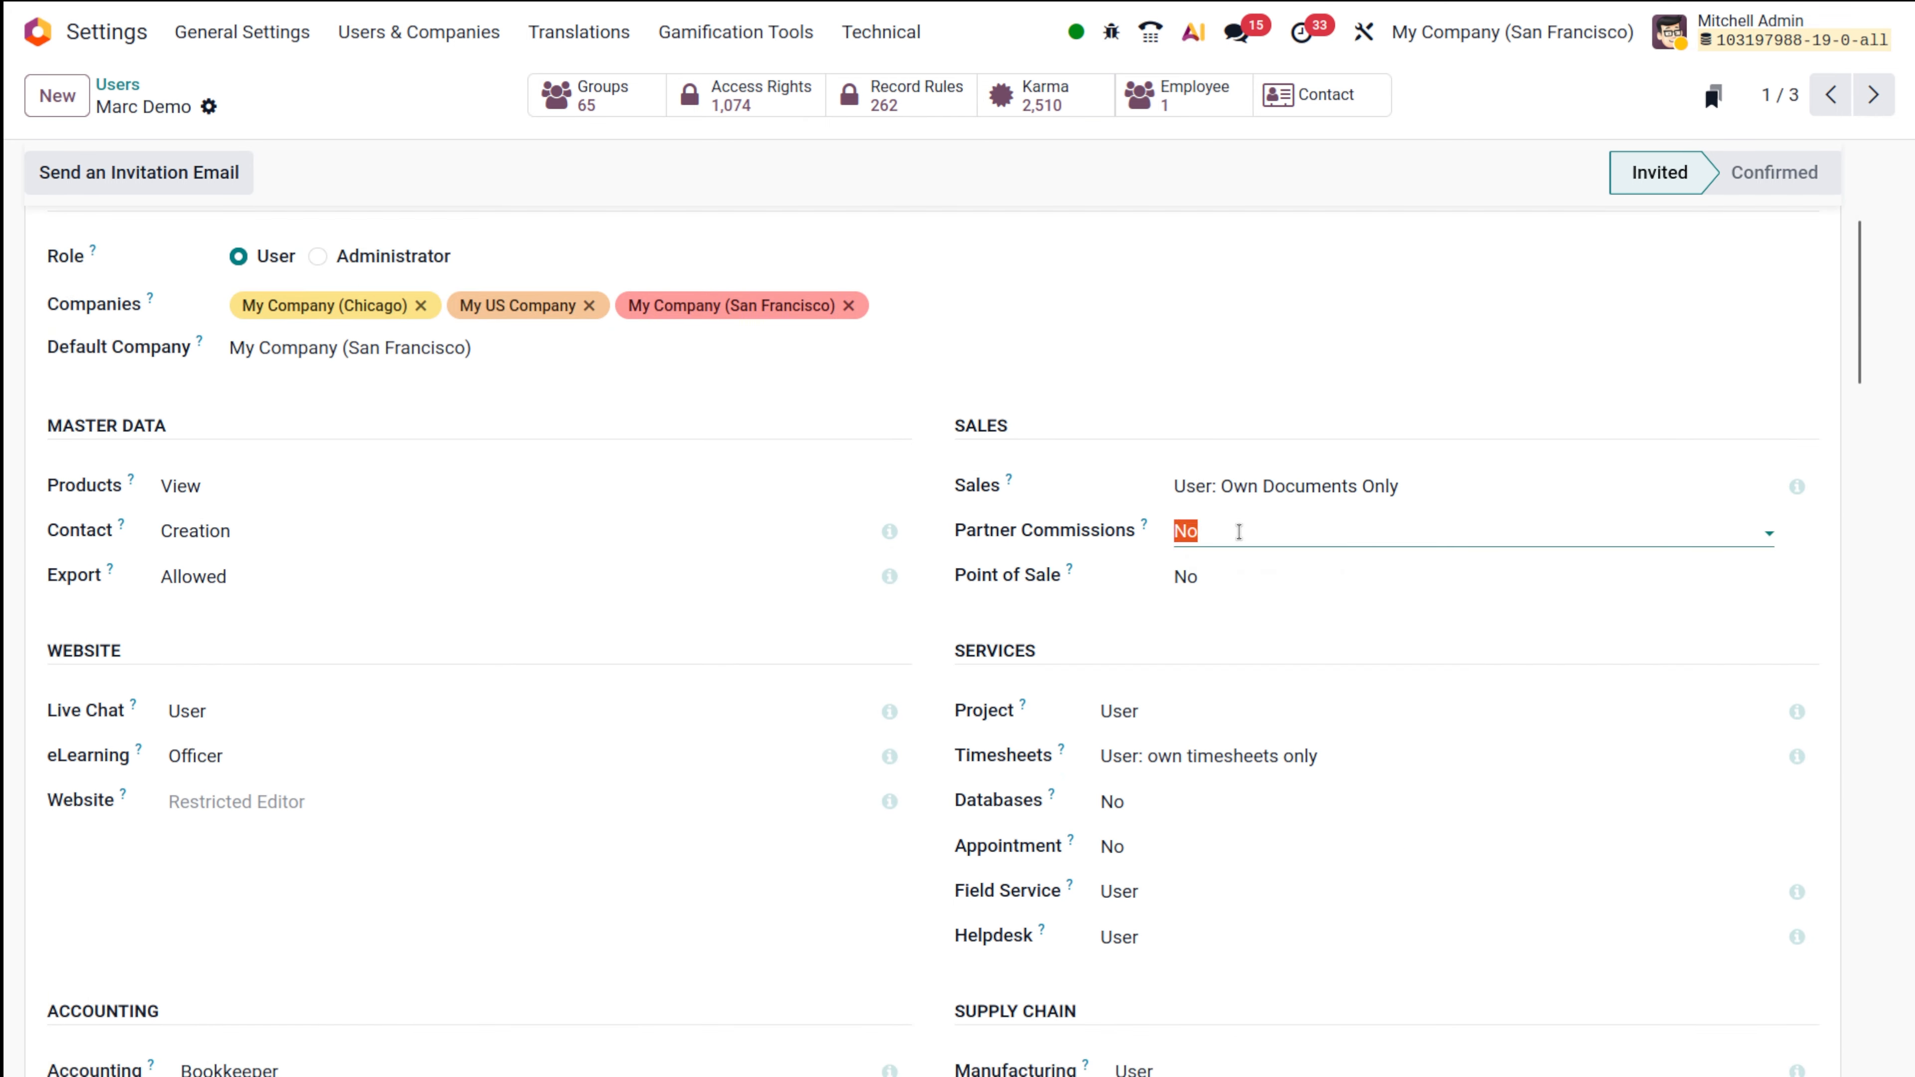
click(1208, 422)
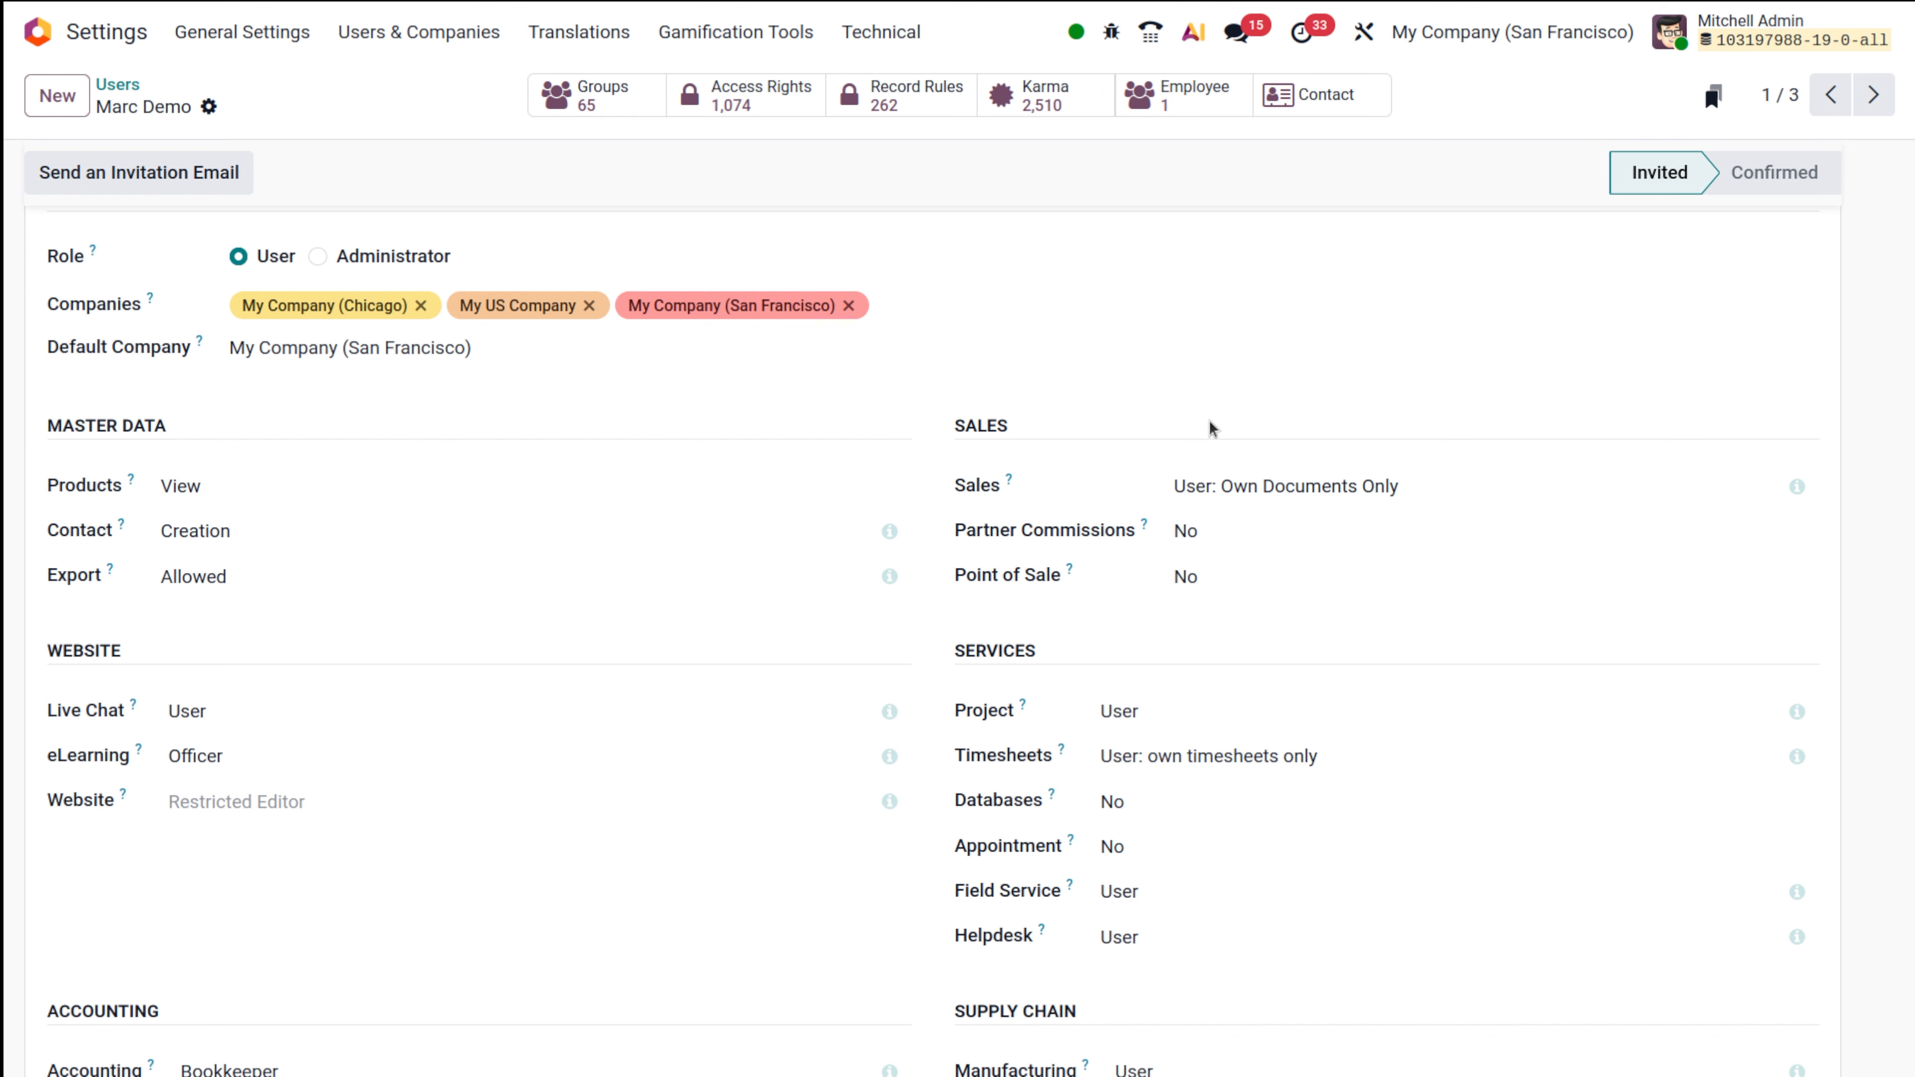
scroll(809, 1060, down, 10)
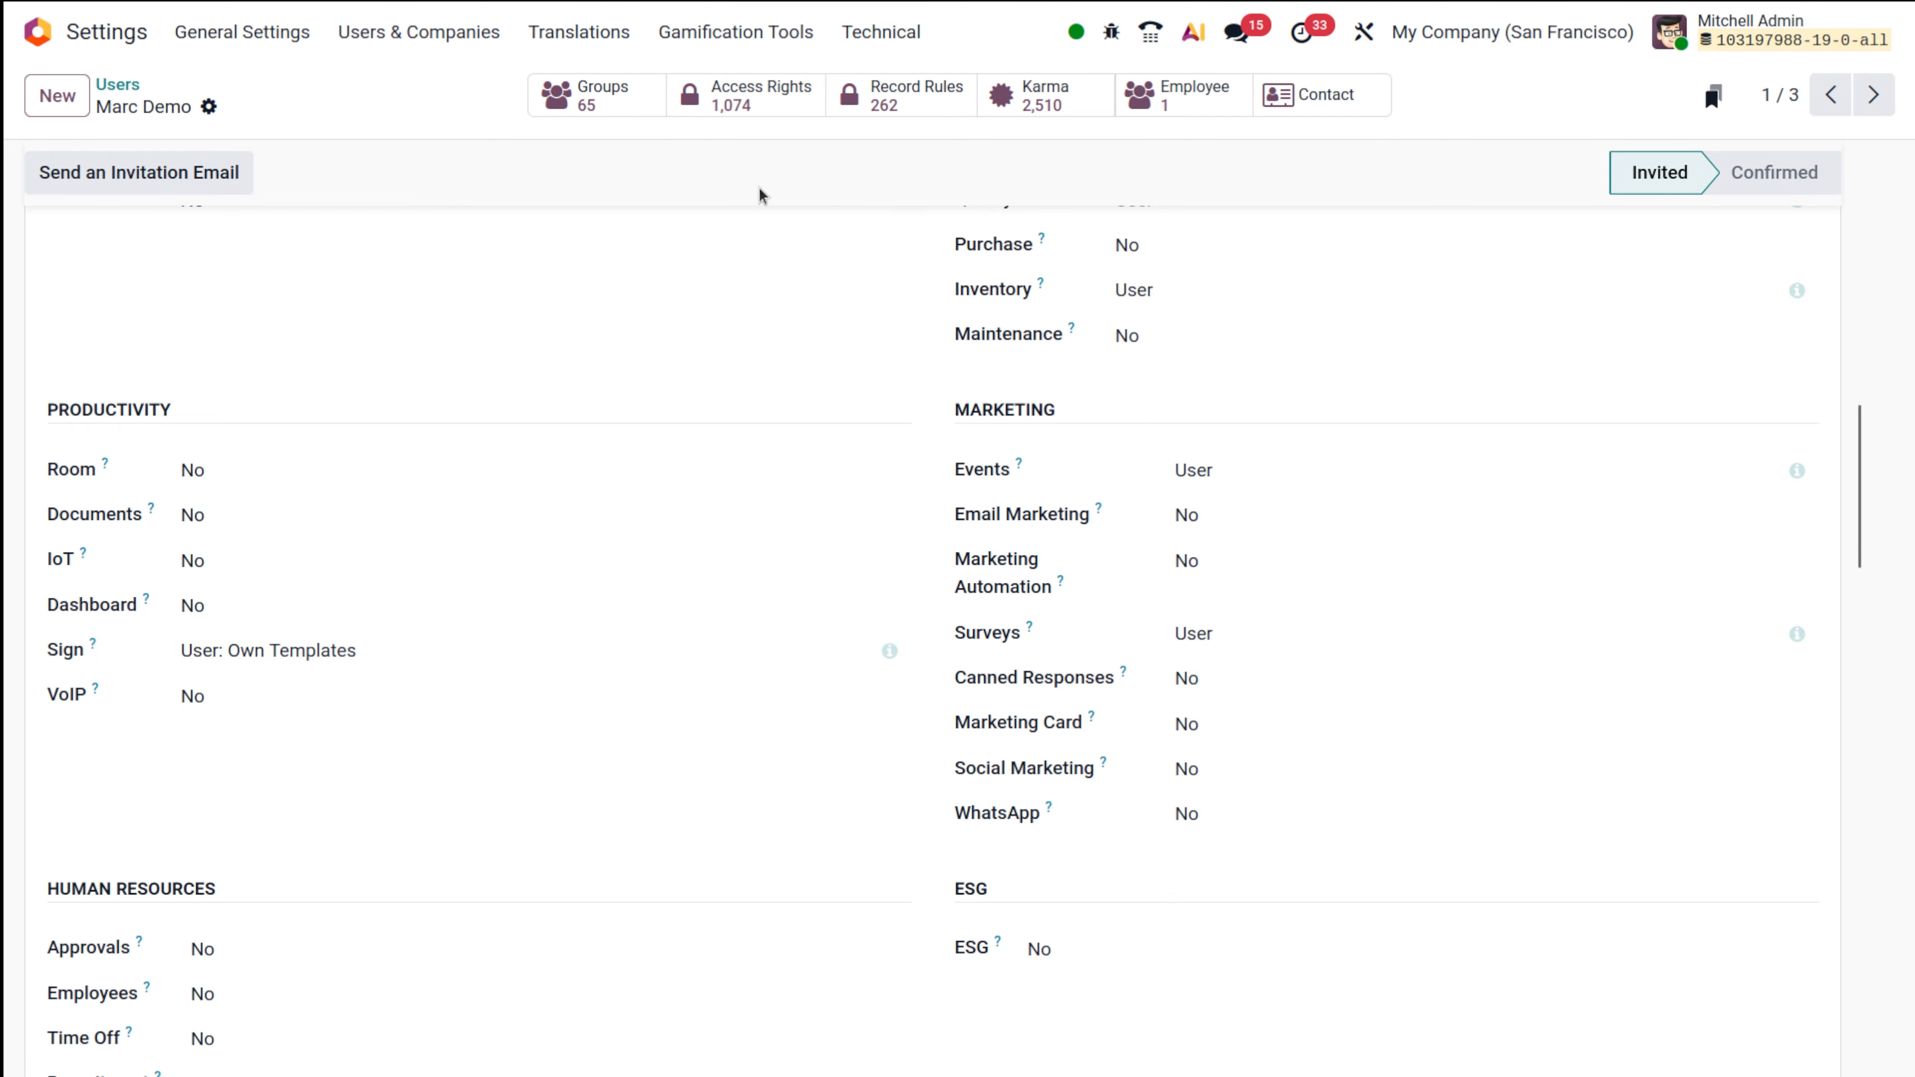
click(1338, 516)
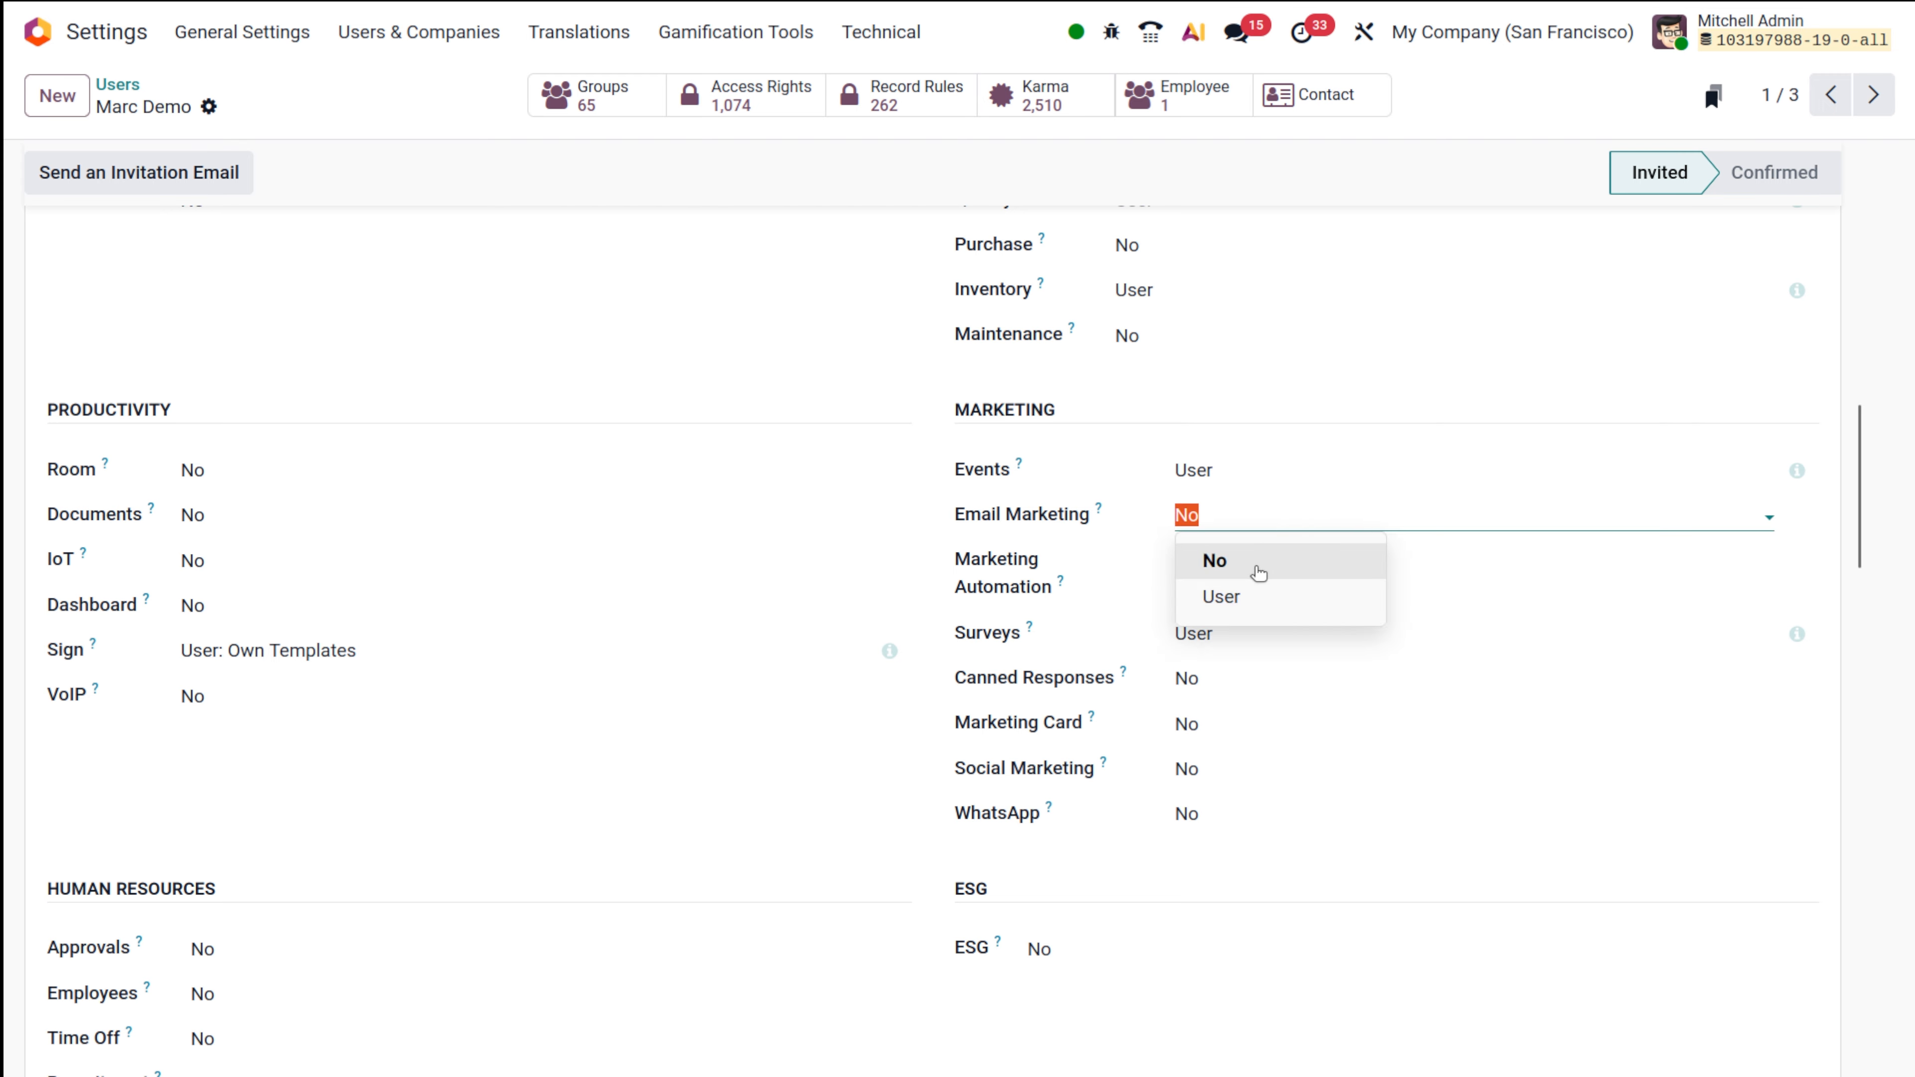
click(1323, 427)
click(1195, 335)
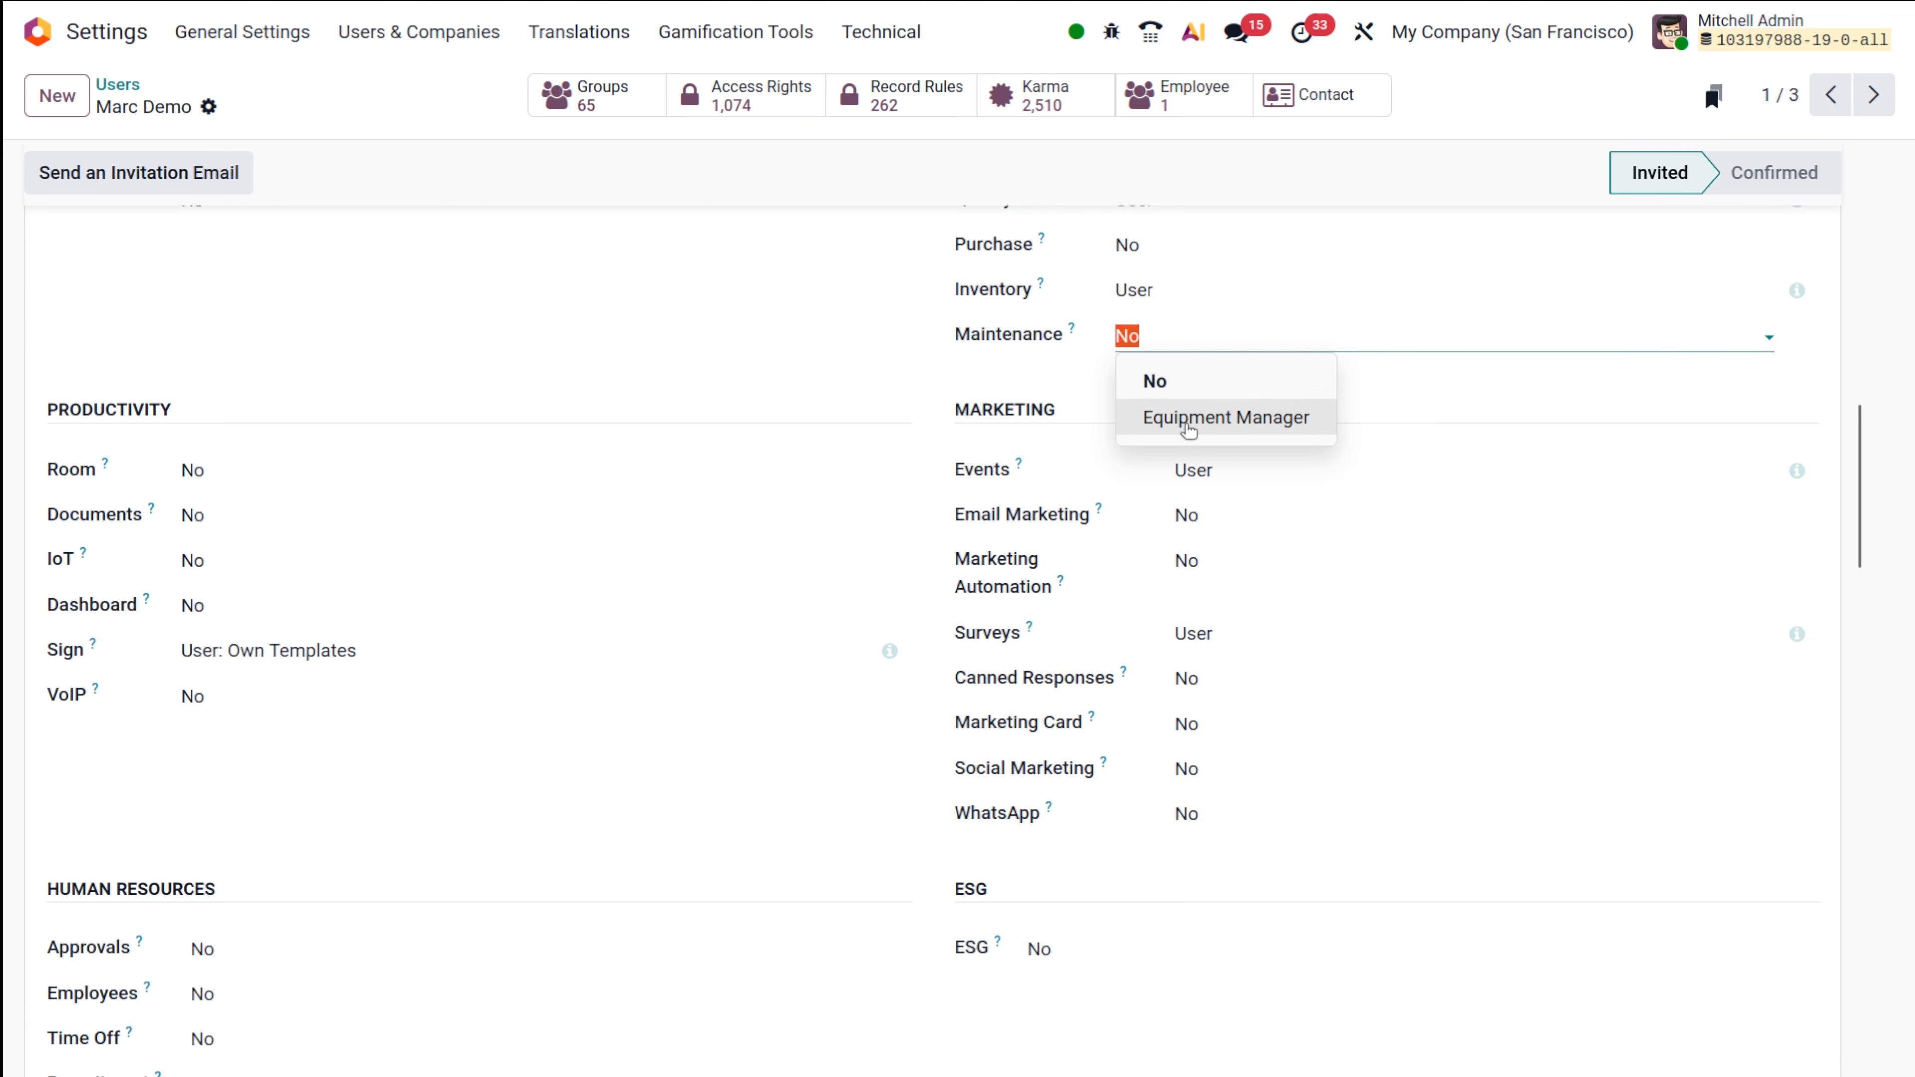
scroll(995, 360, up, 10)
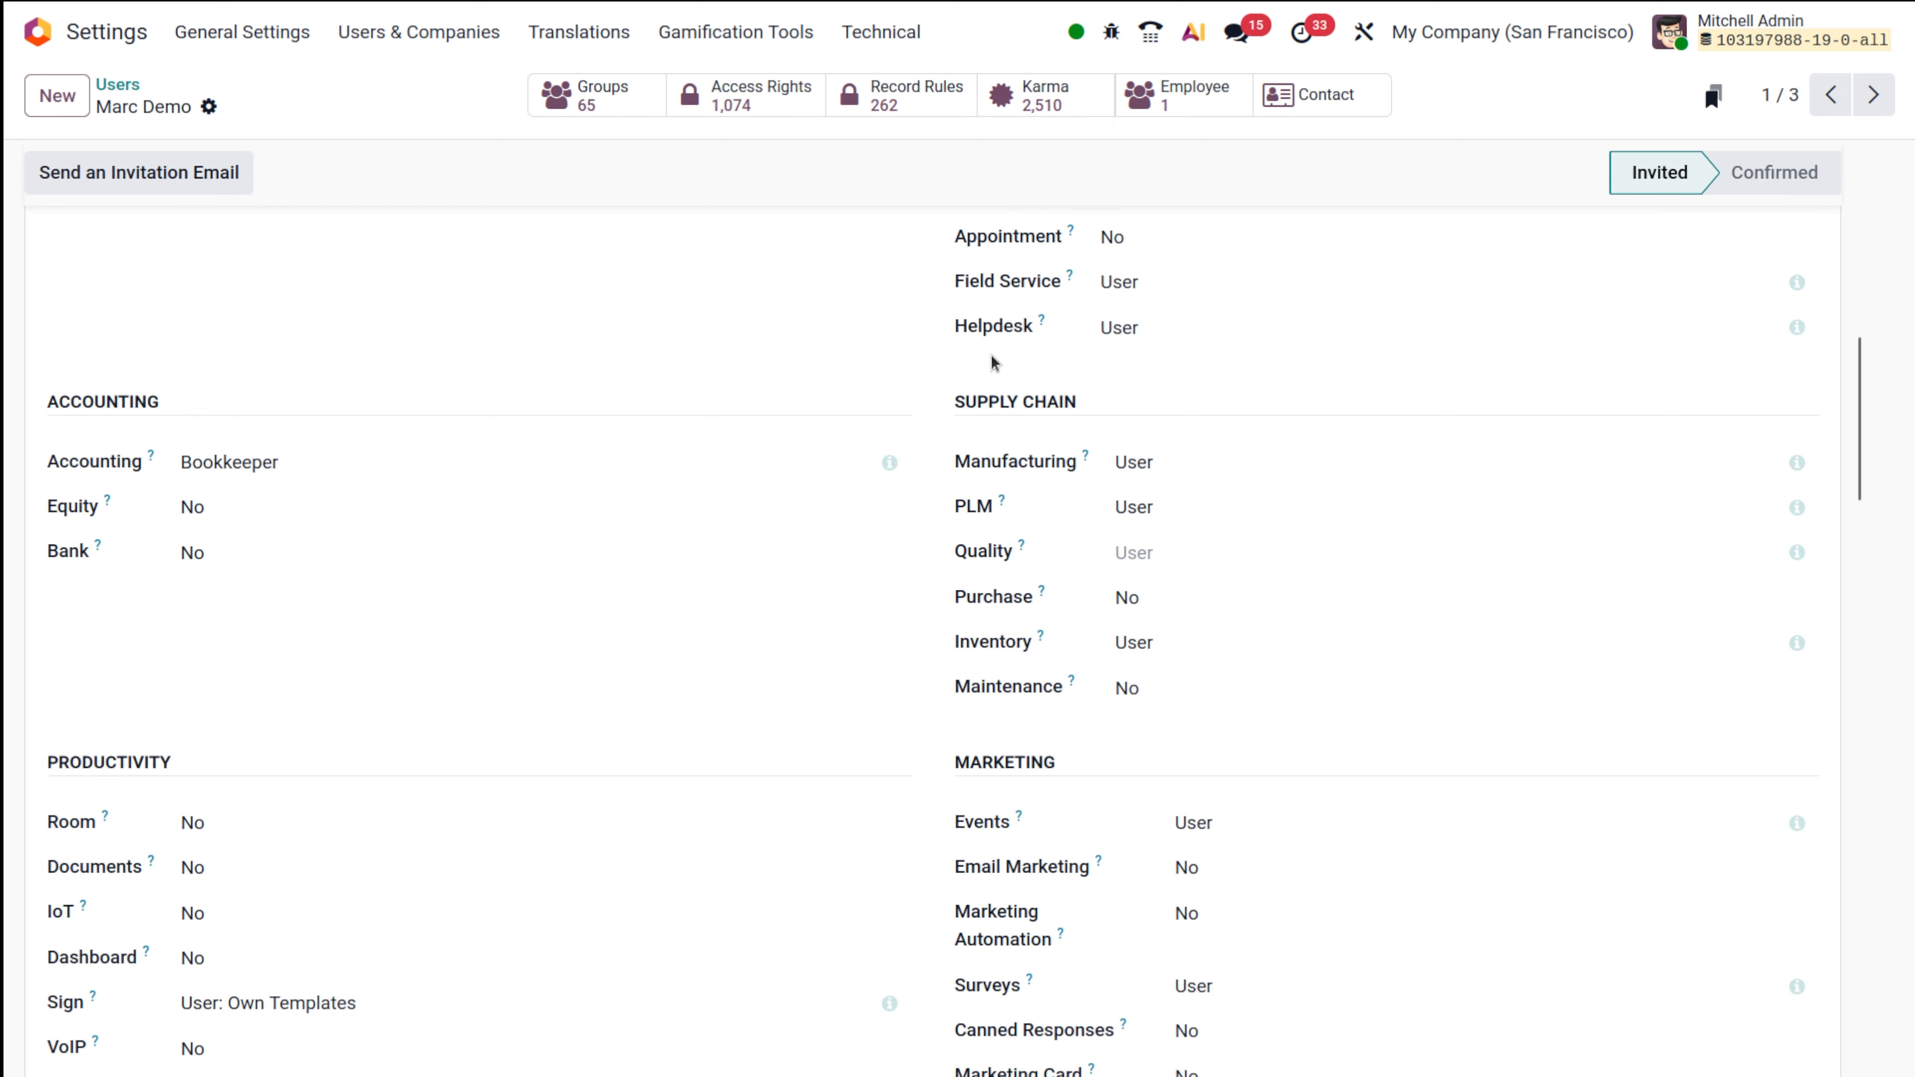
scroll(570, 611, down, 10)
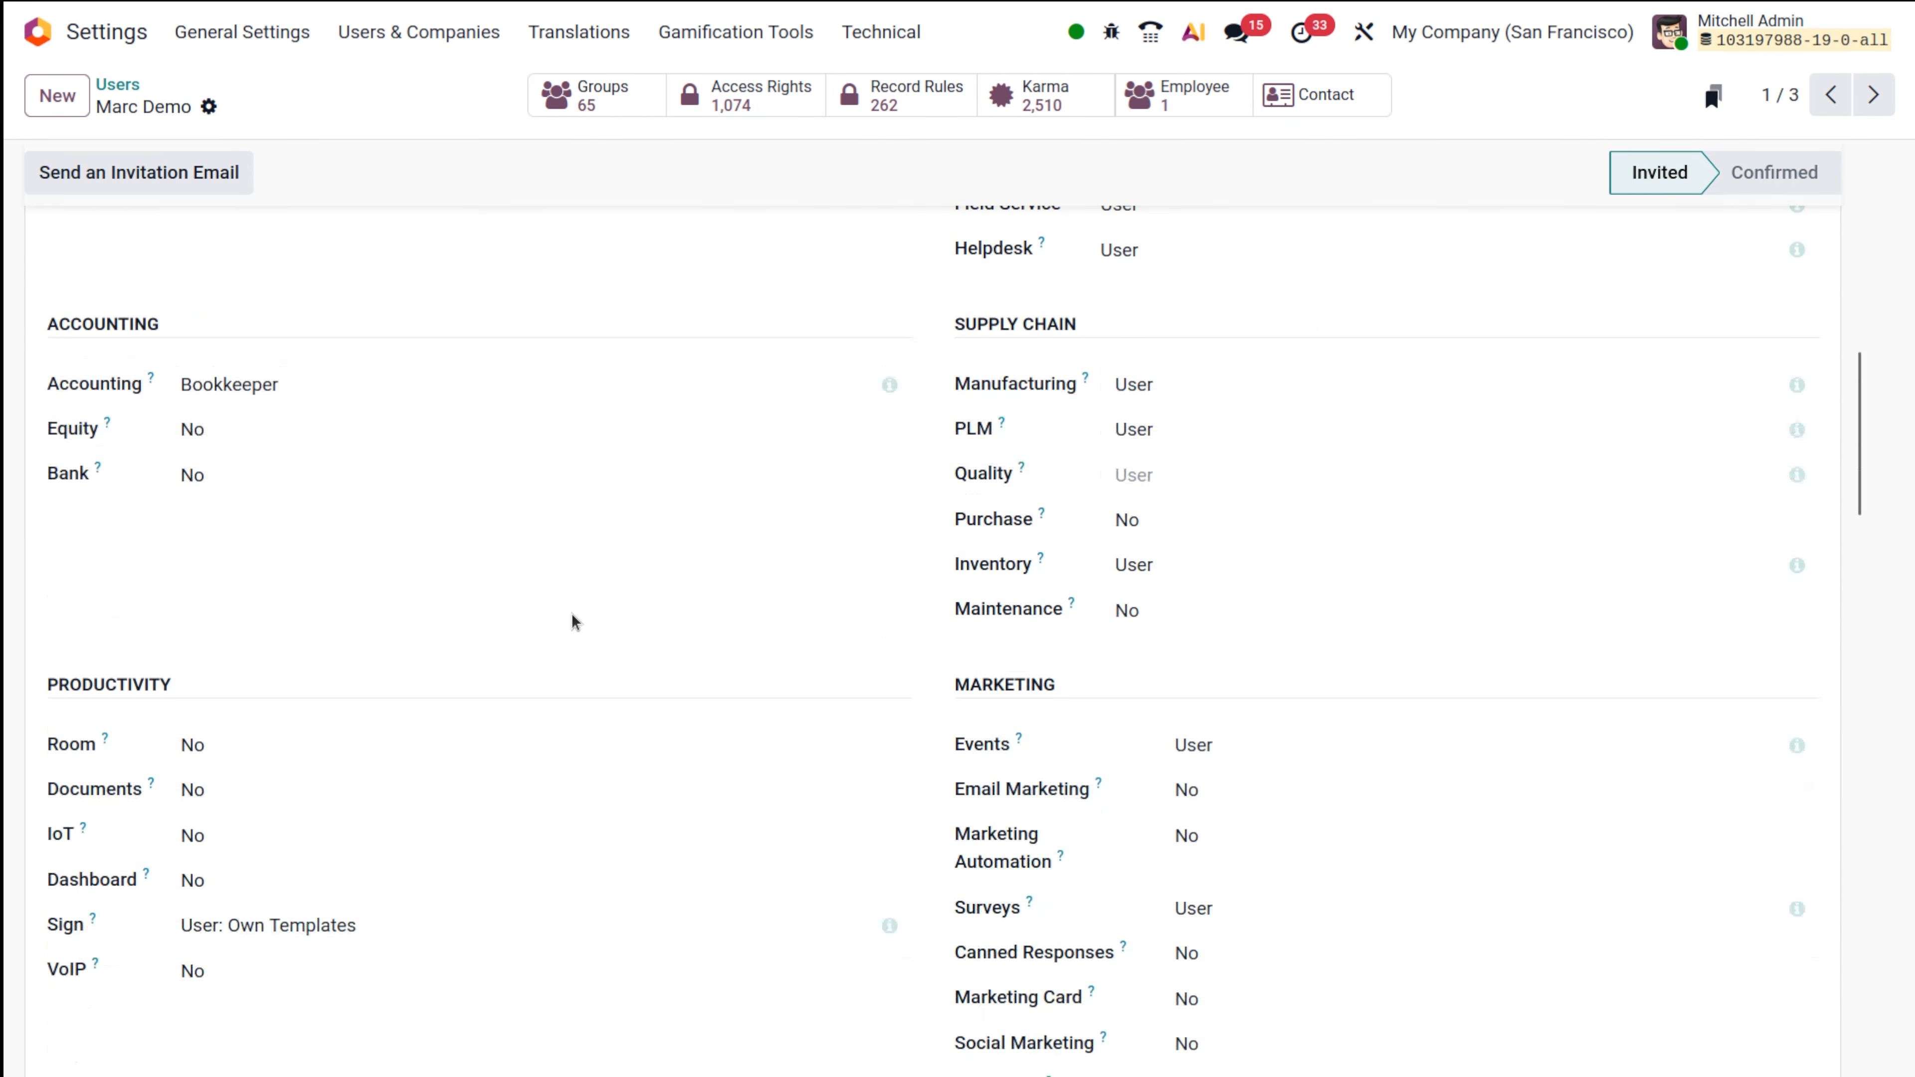
click(1197, 571)
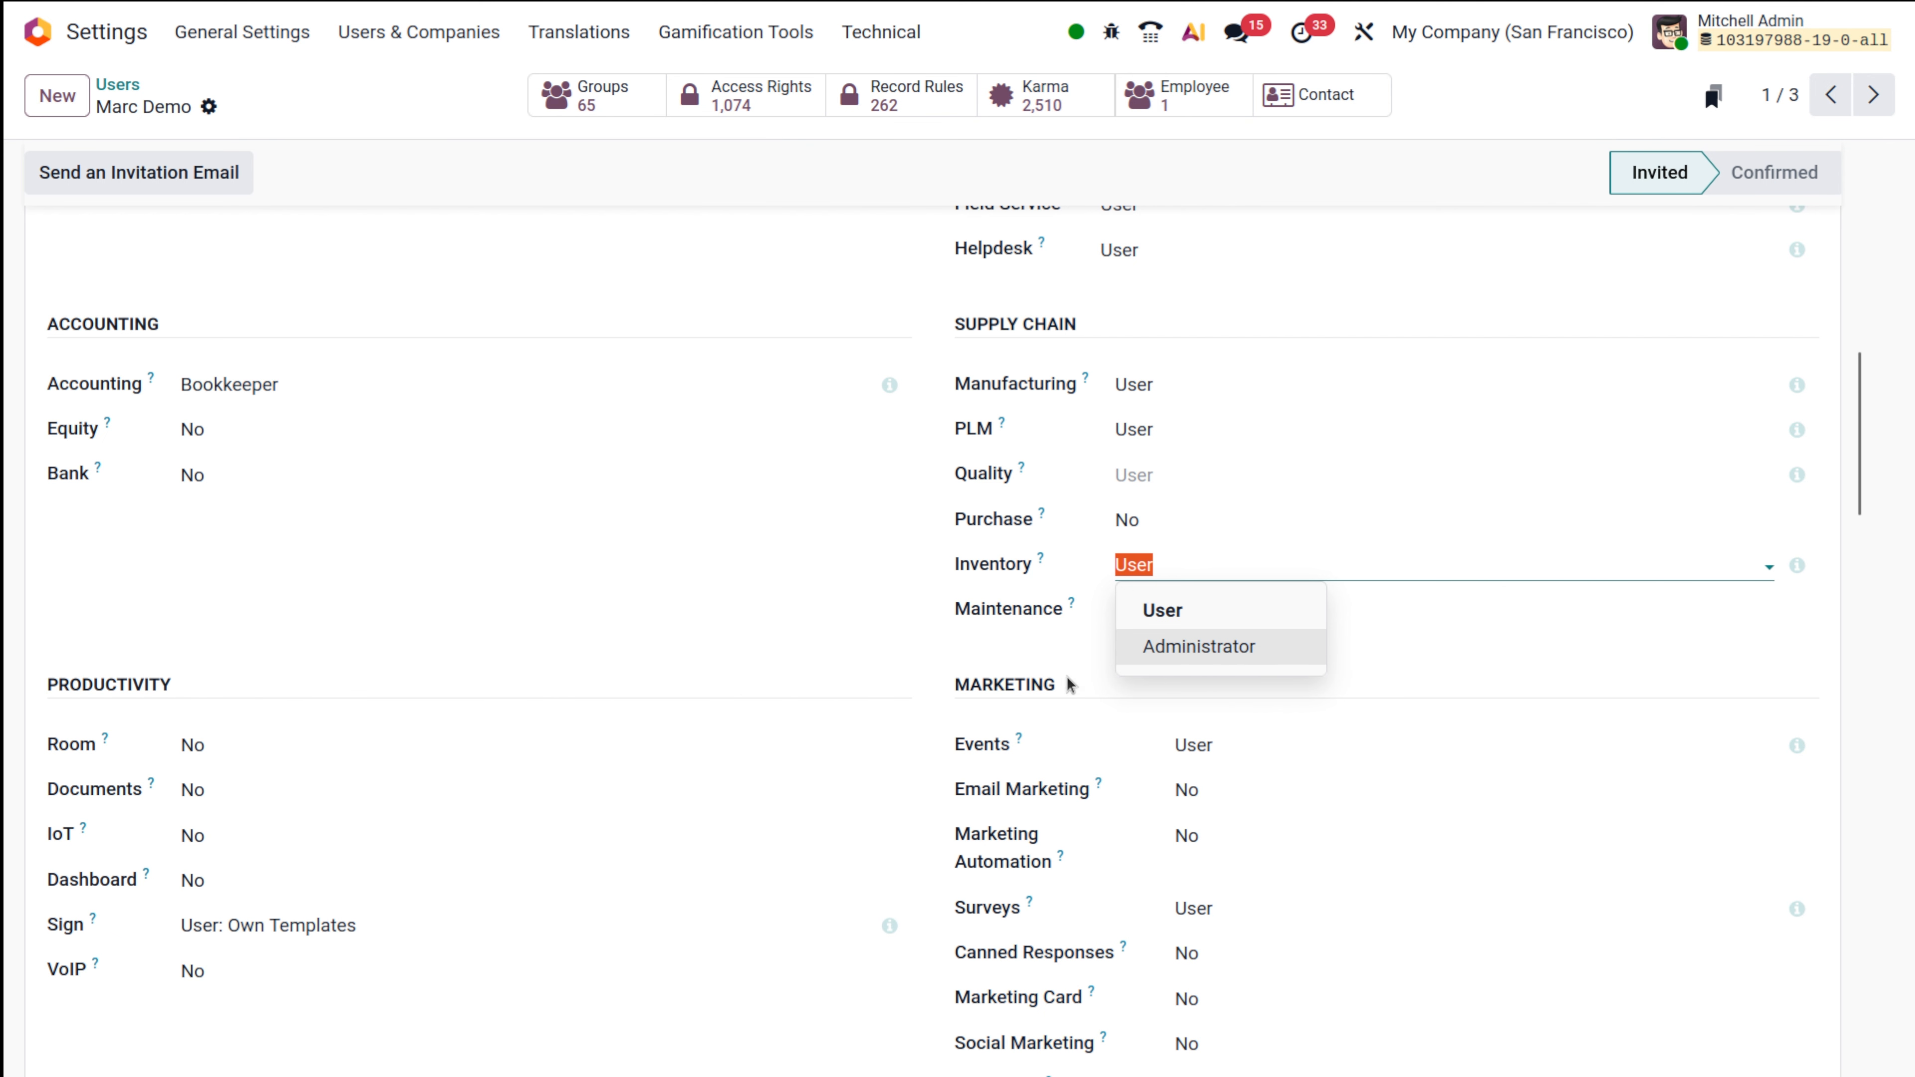
click(835, 535)
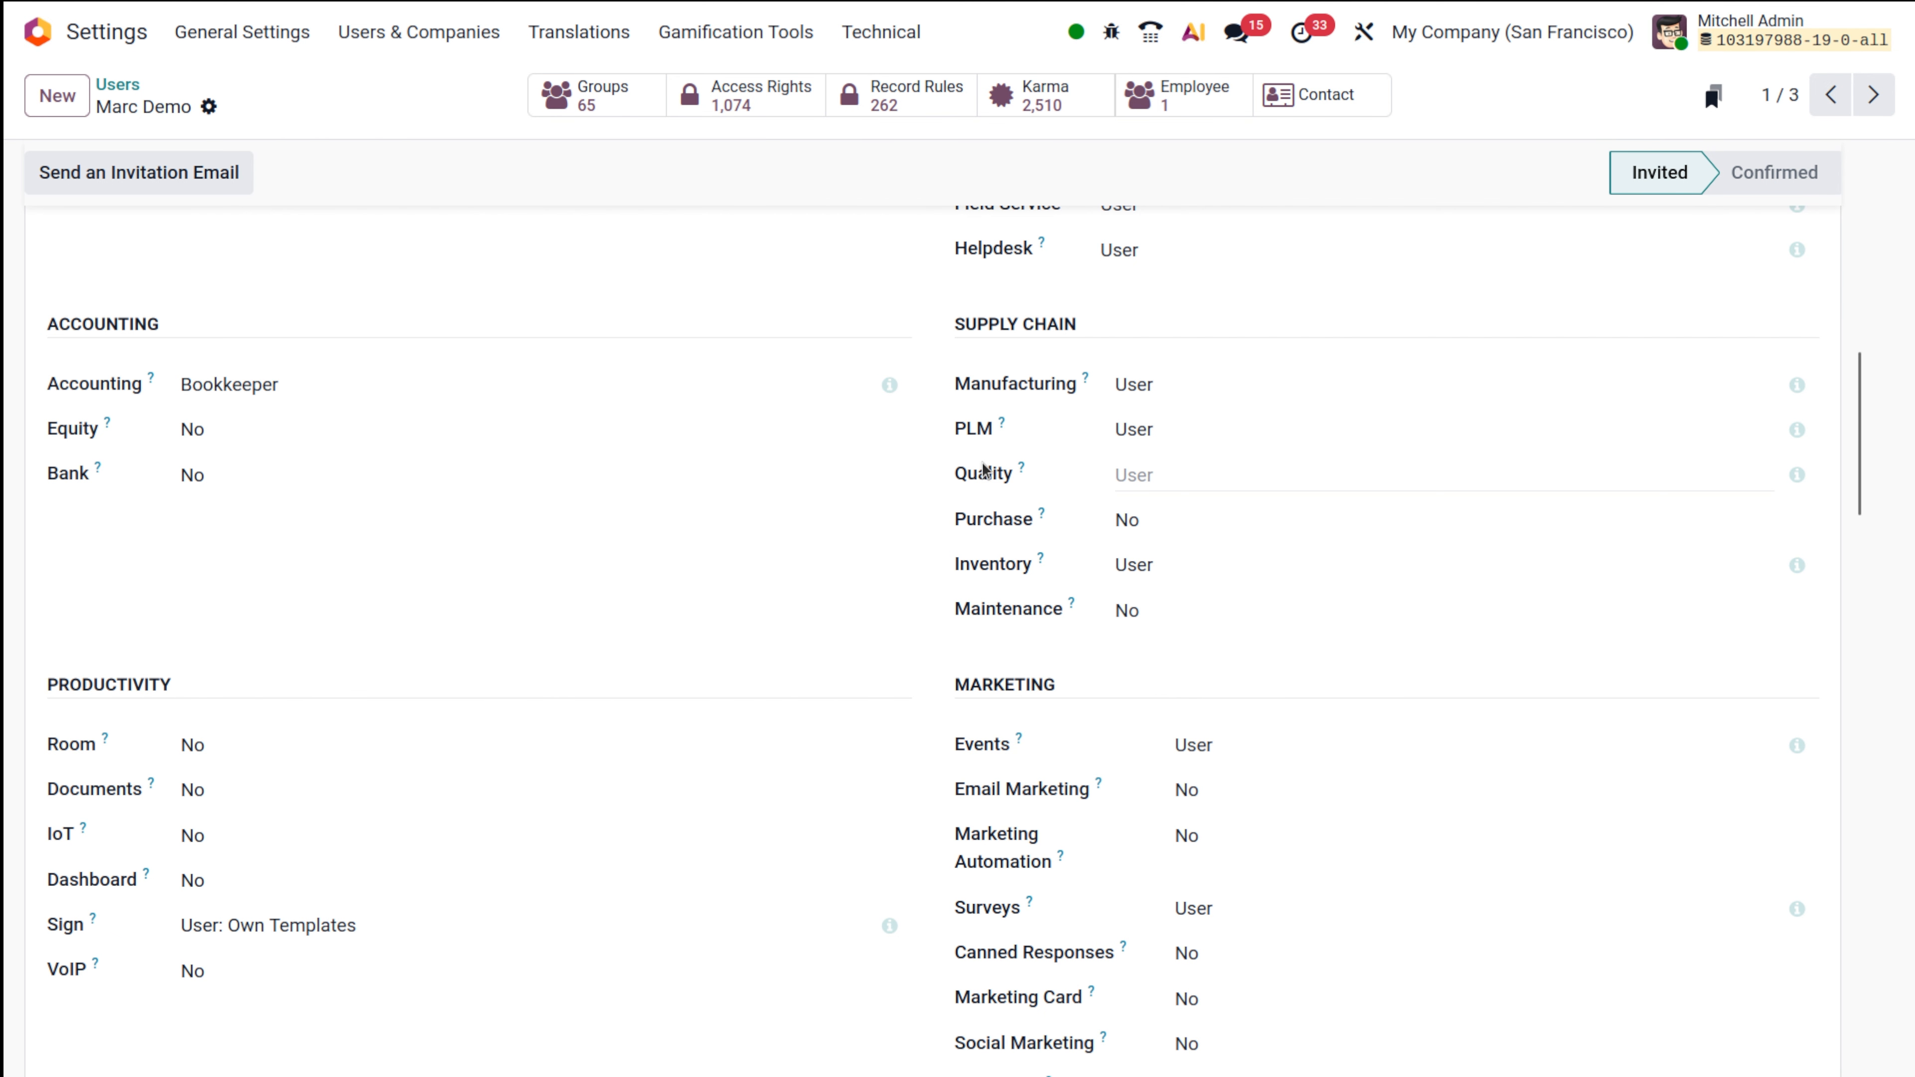
scroll(982, 464, down, 9)
scroll(982, 463, up, 15)
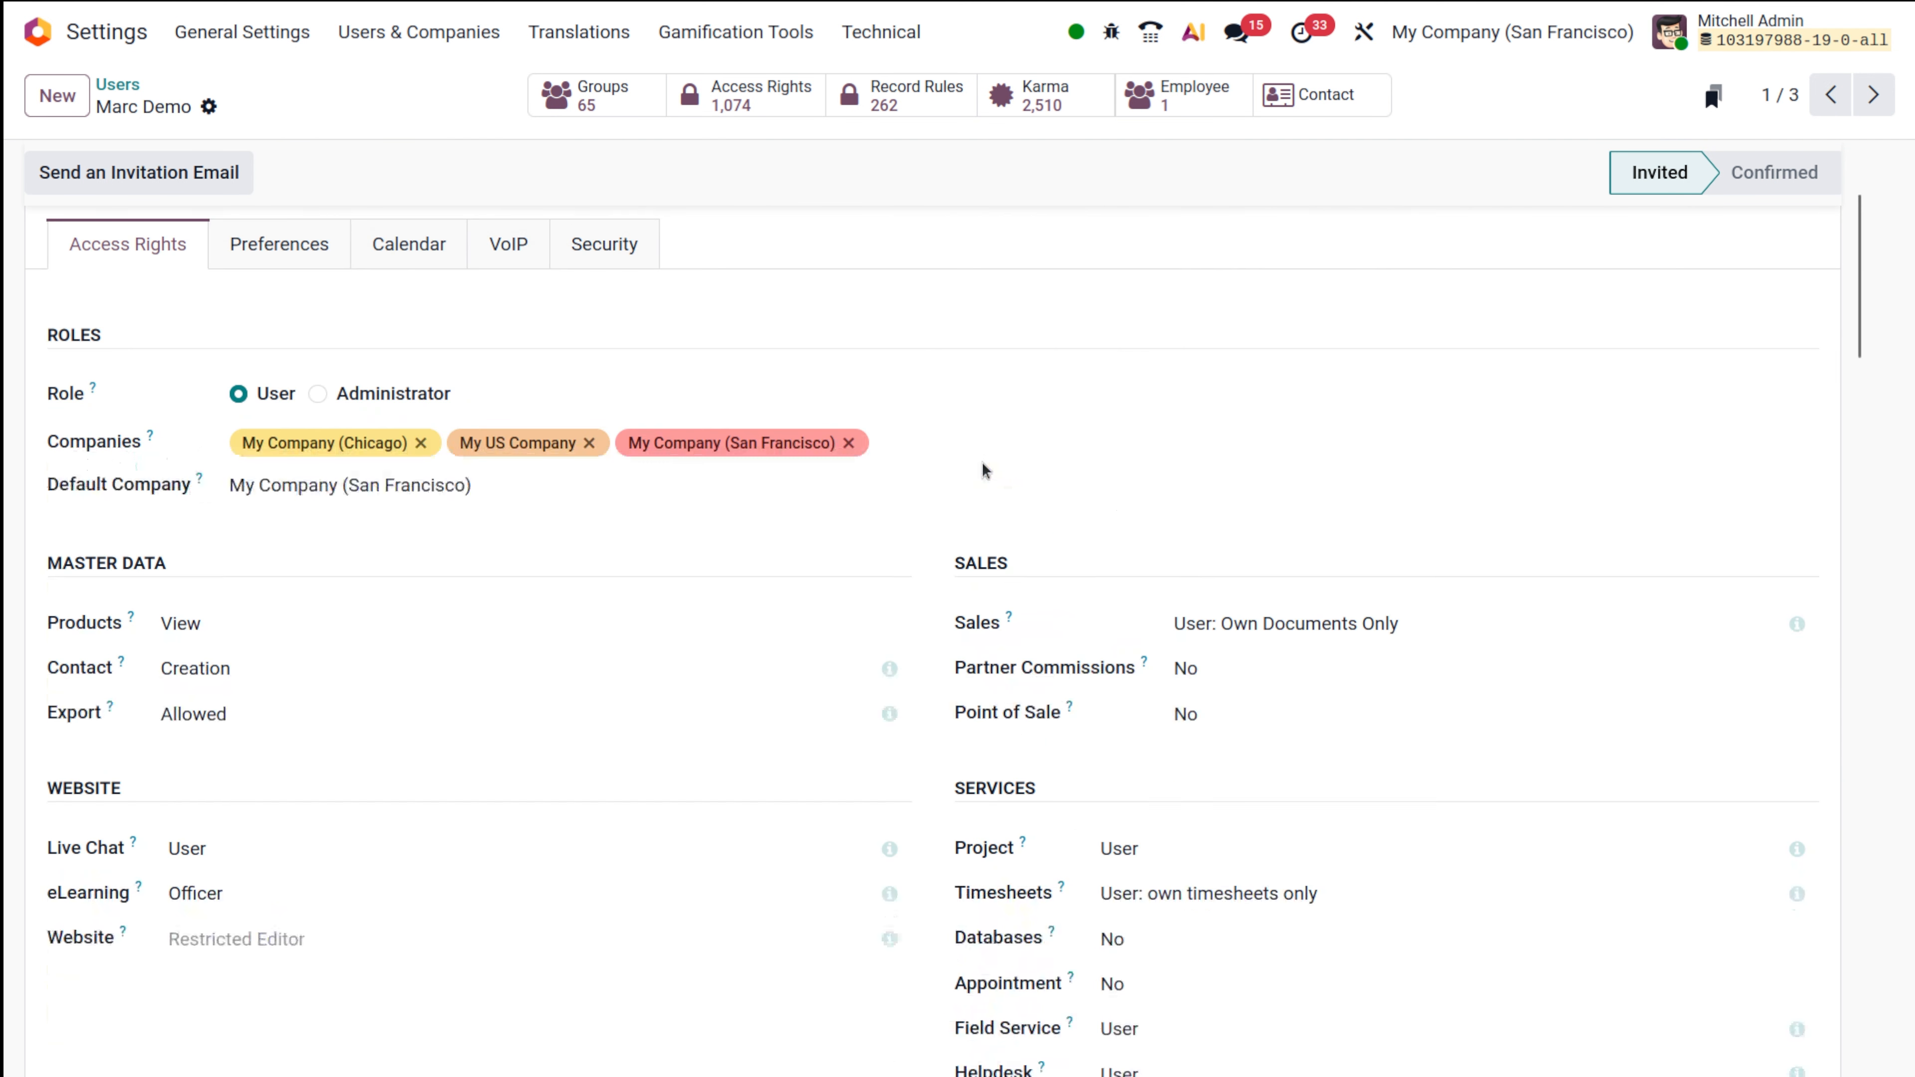
scroll(982, 469, up, 3)
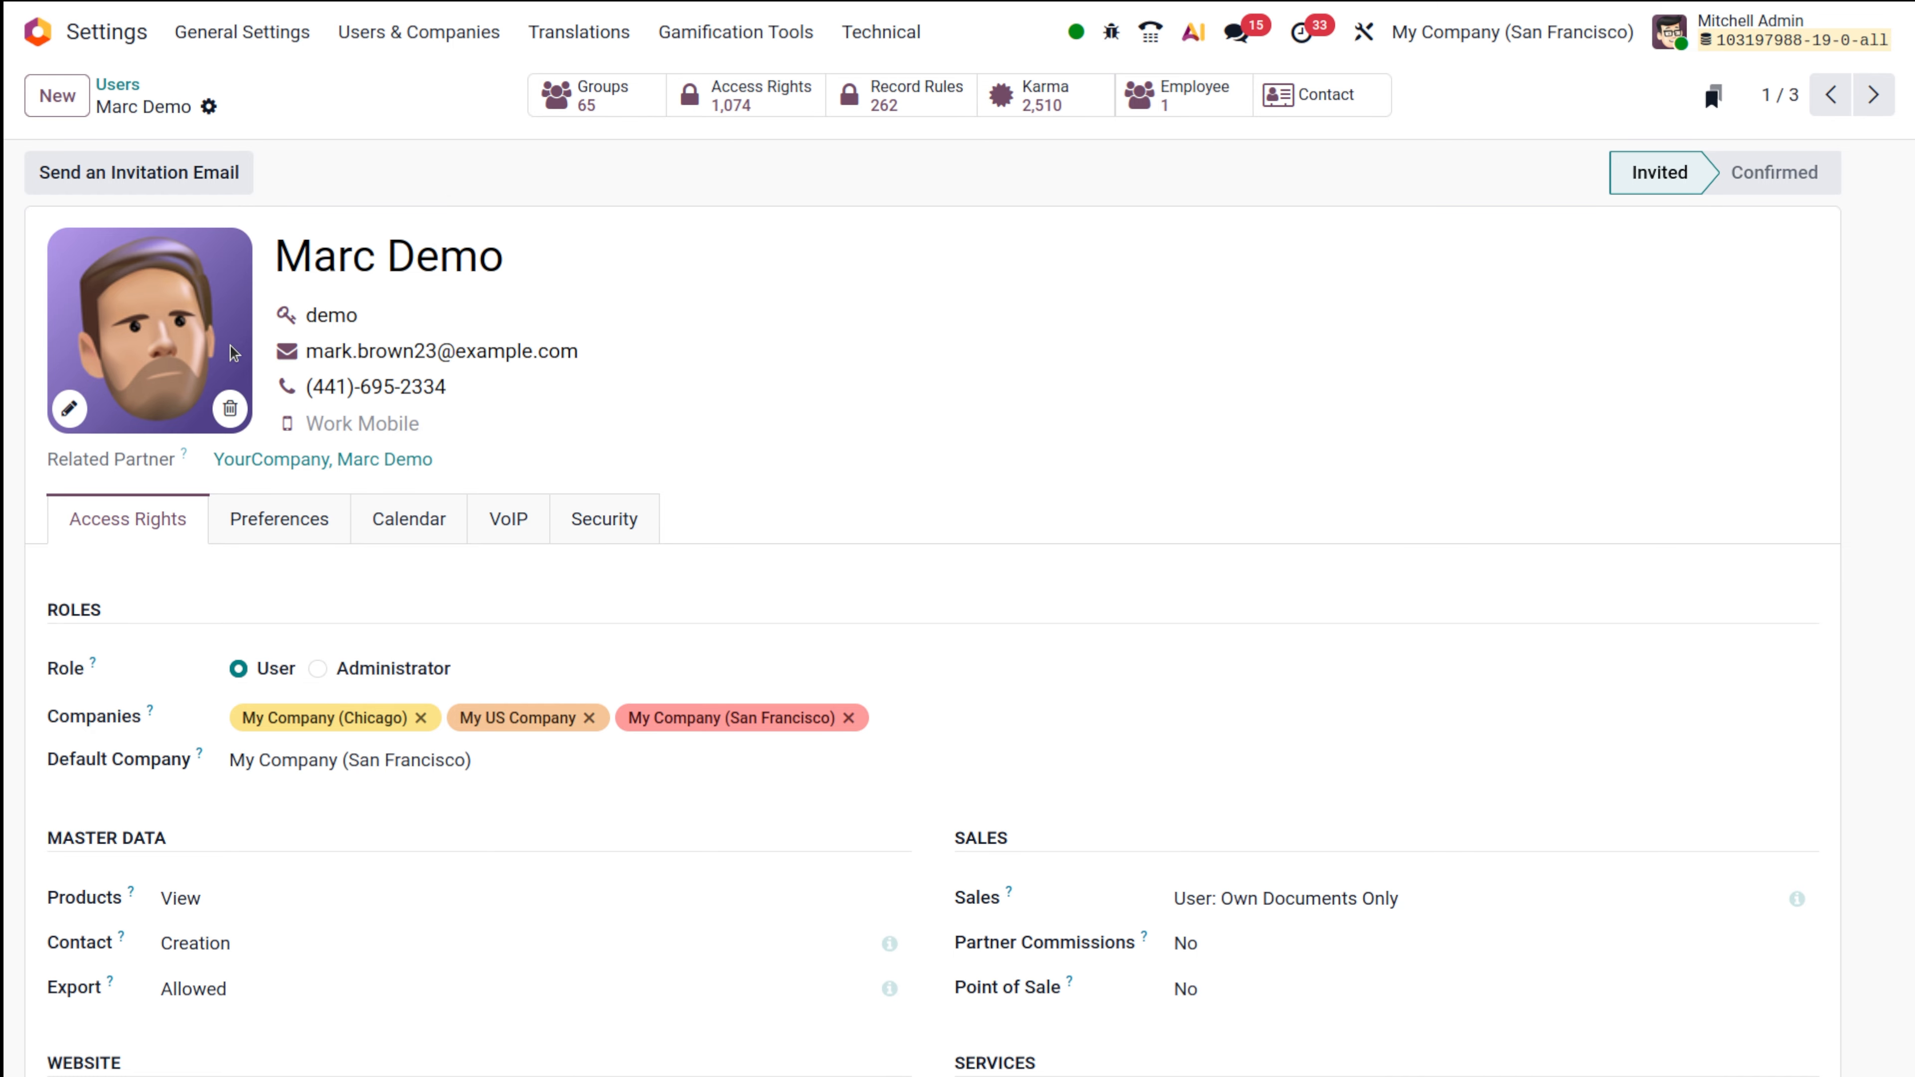
scroll(234, 353, down, 6)
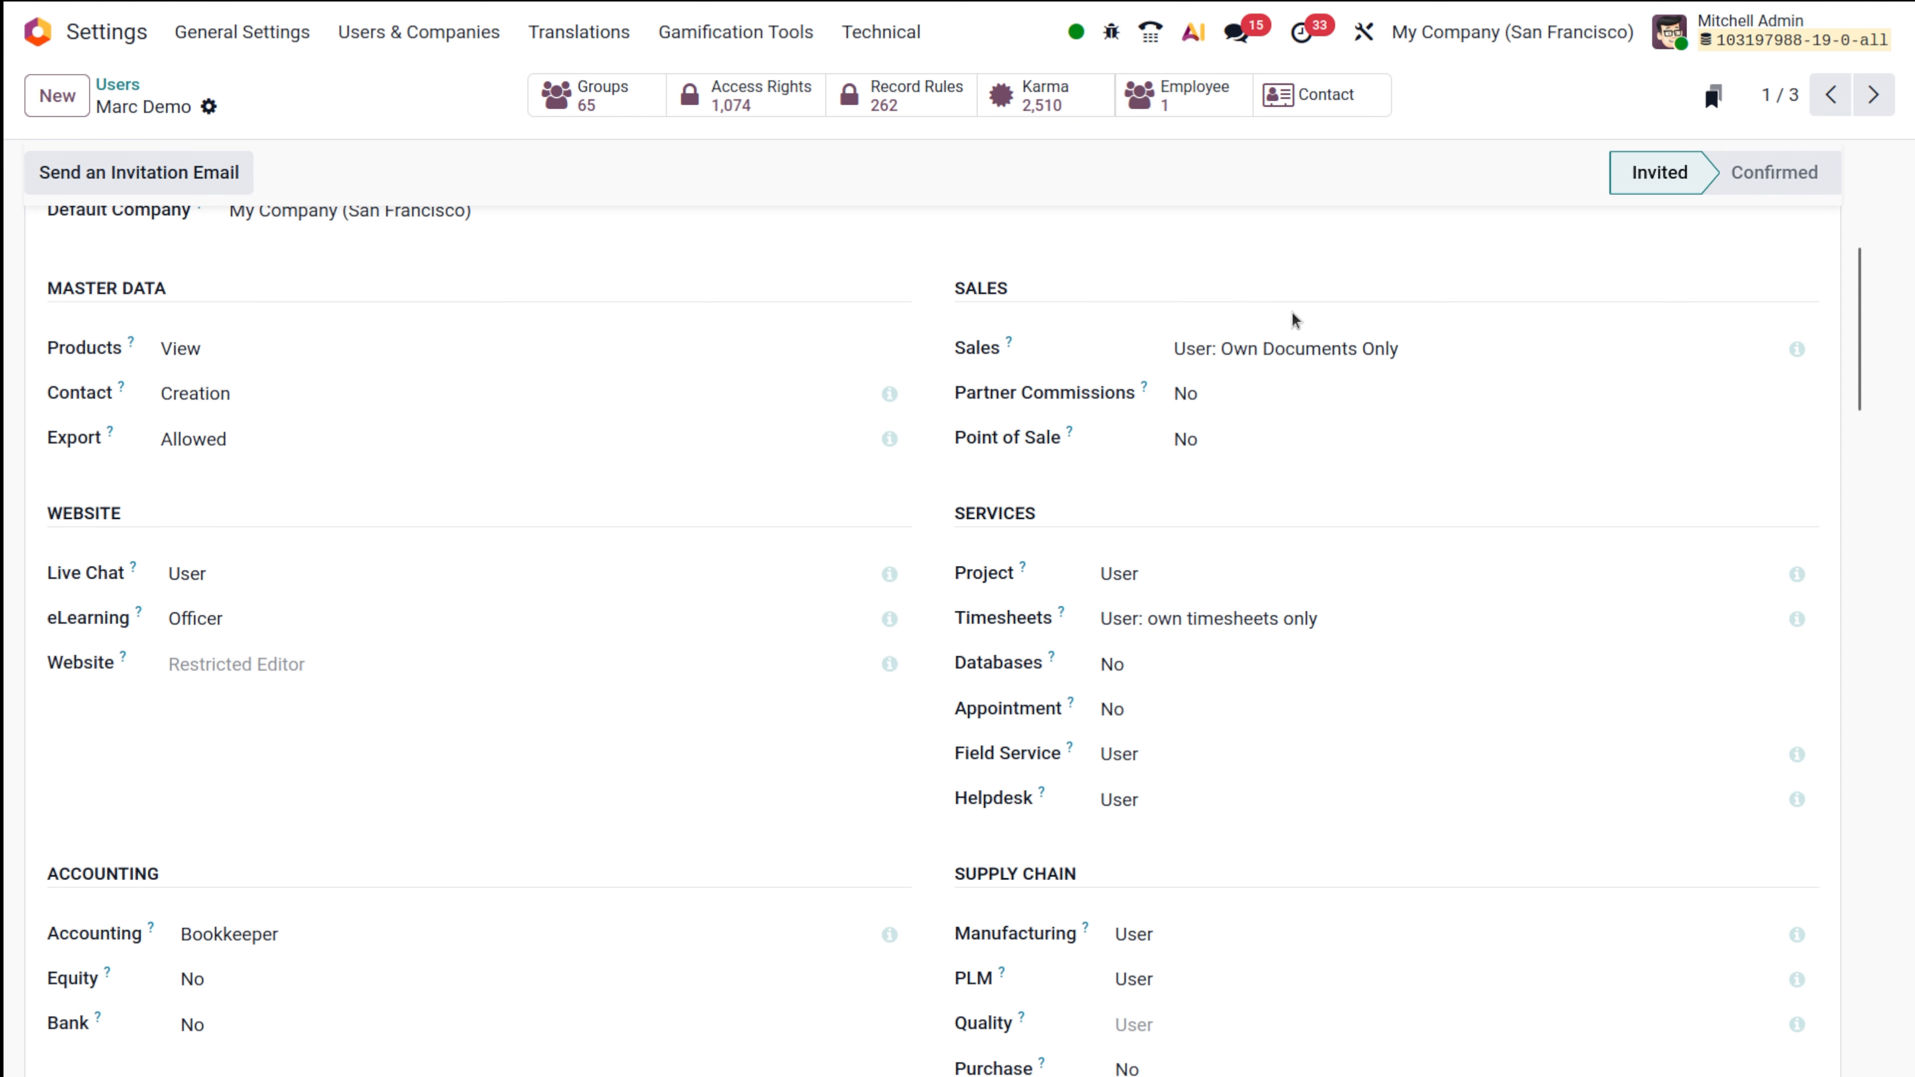
scroll(1007, 856, down, 5)
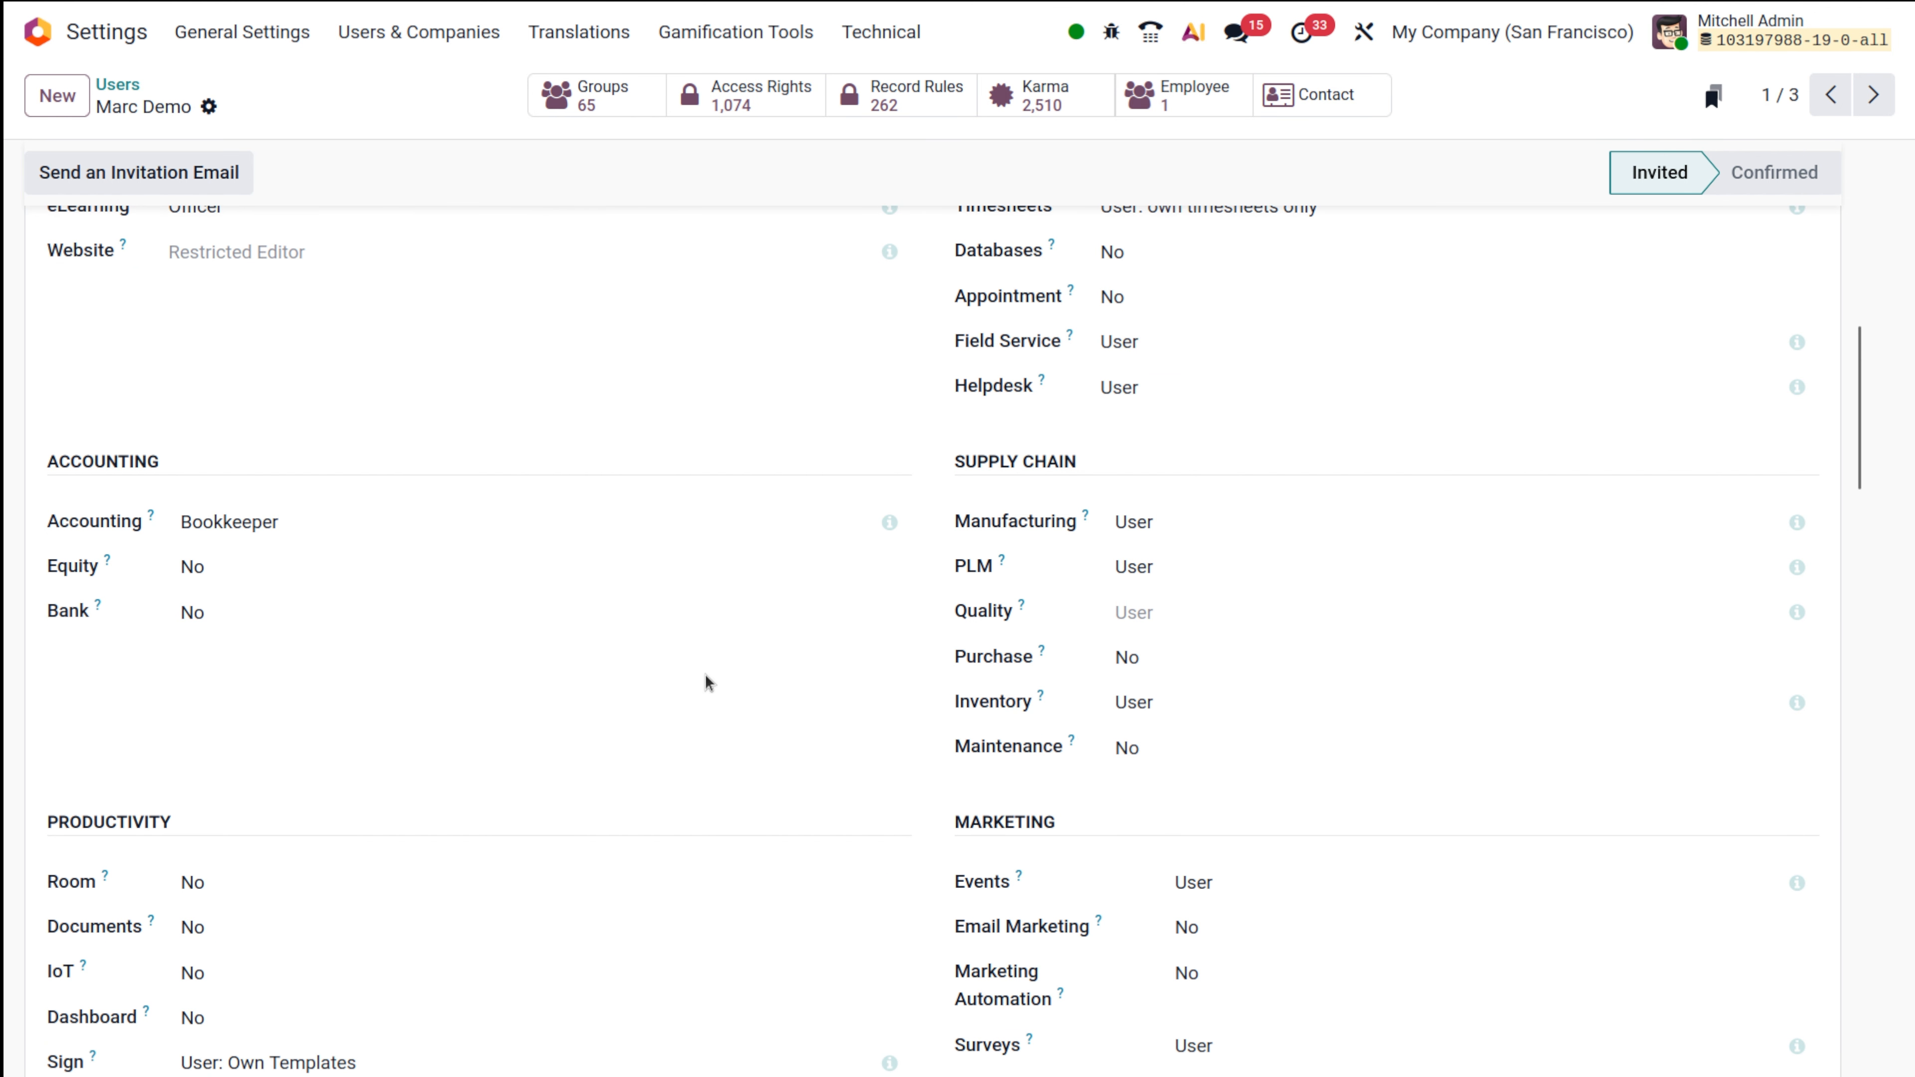
scroll(707, 682, down, 2)
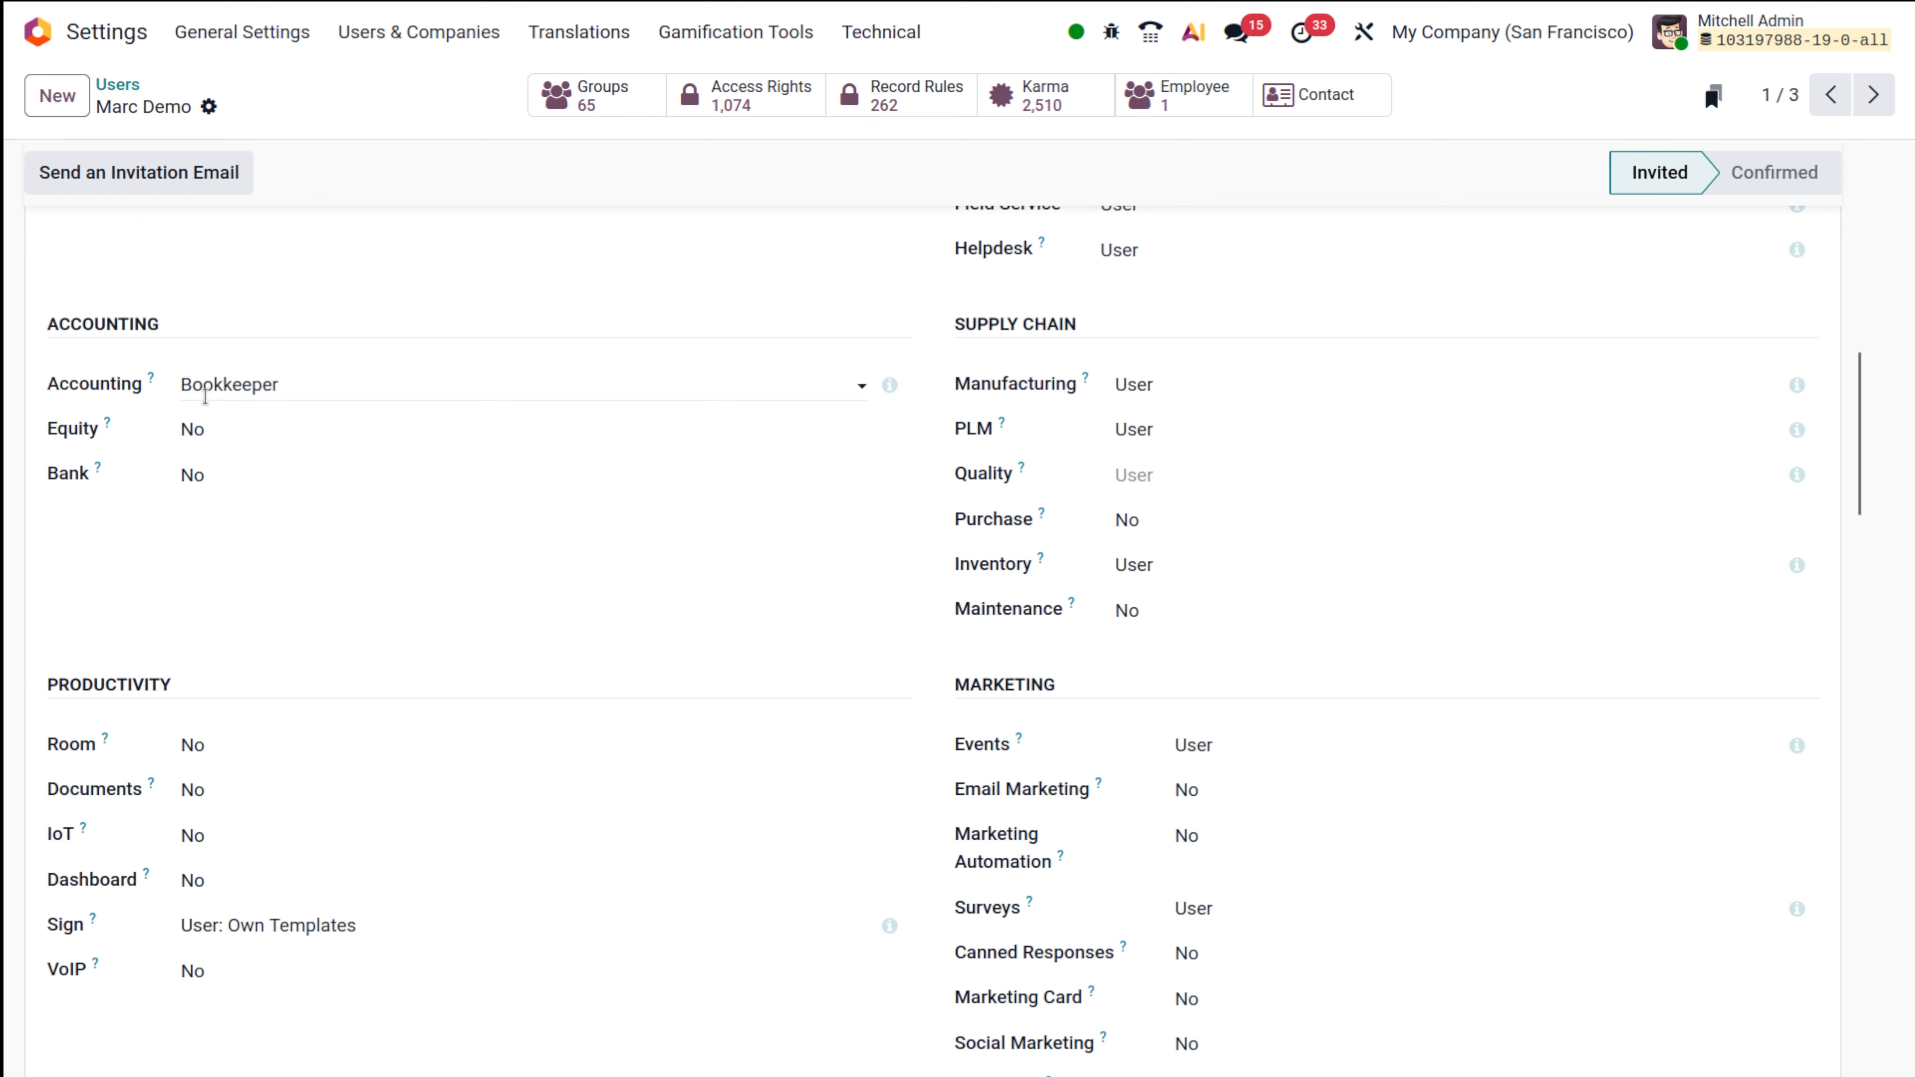
Set the demo user's Accounting access to No and try to save it.
click(328, 395)
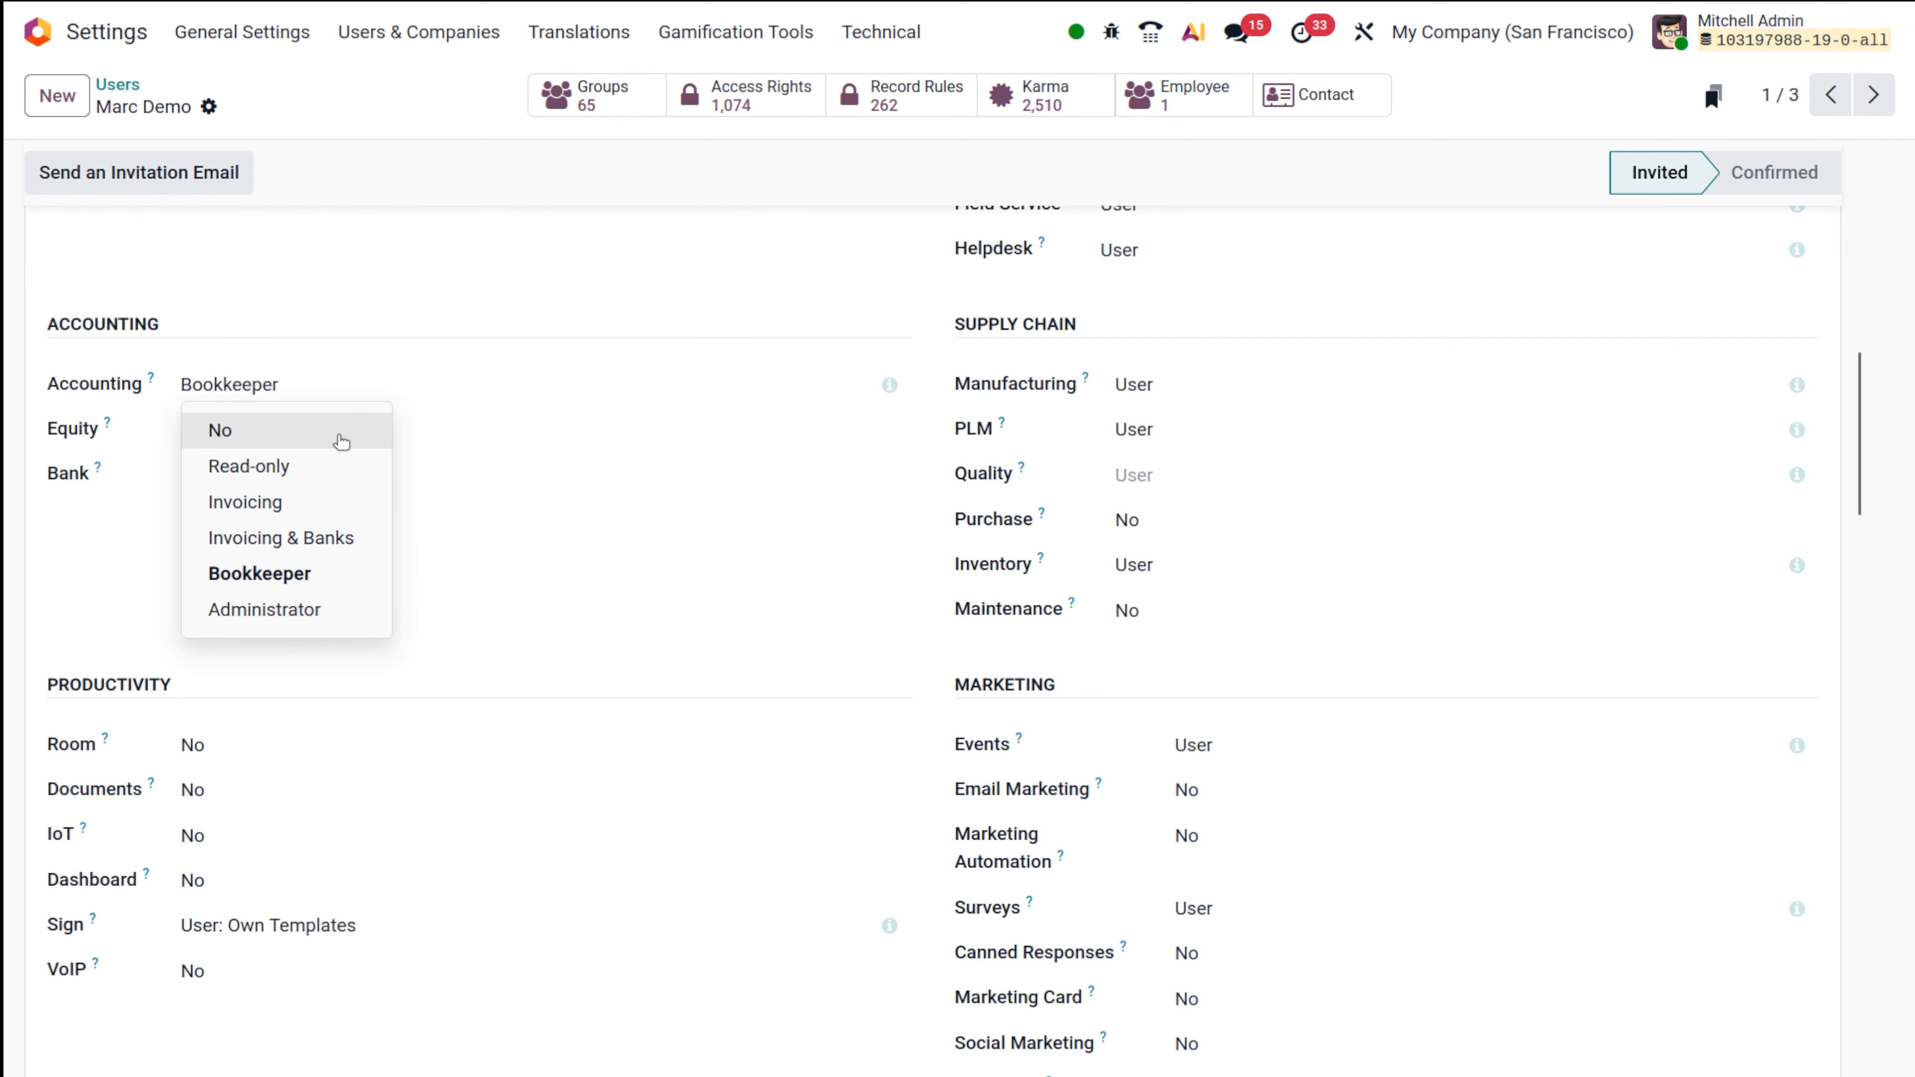
click(333, 436)
scroll(333, 434, up, 8)
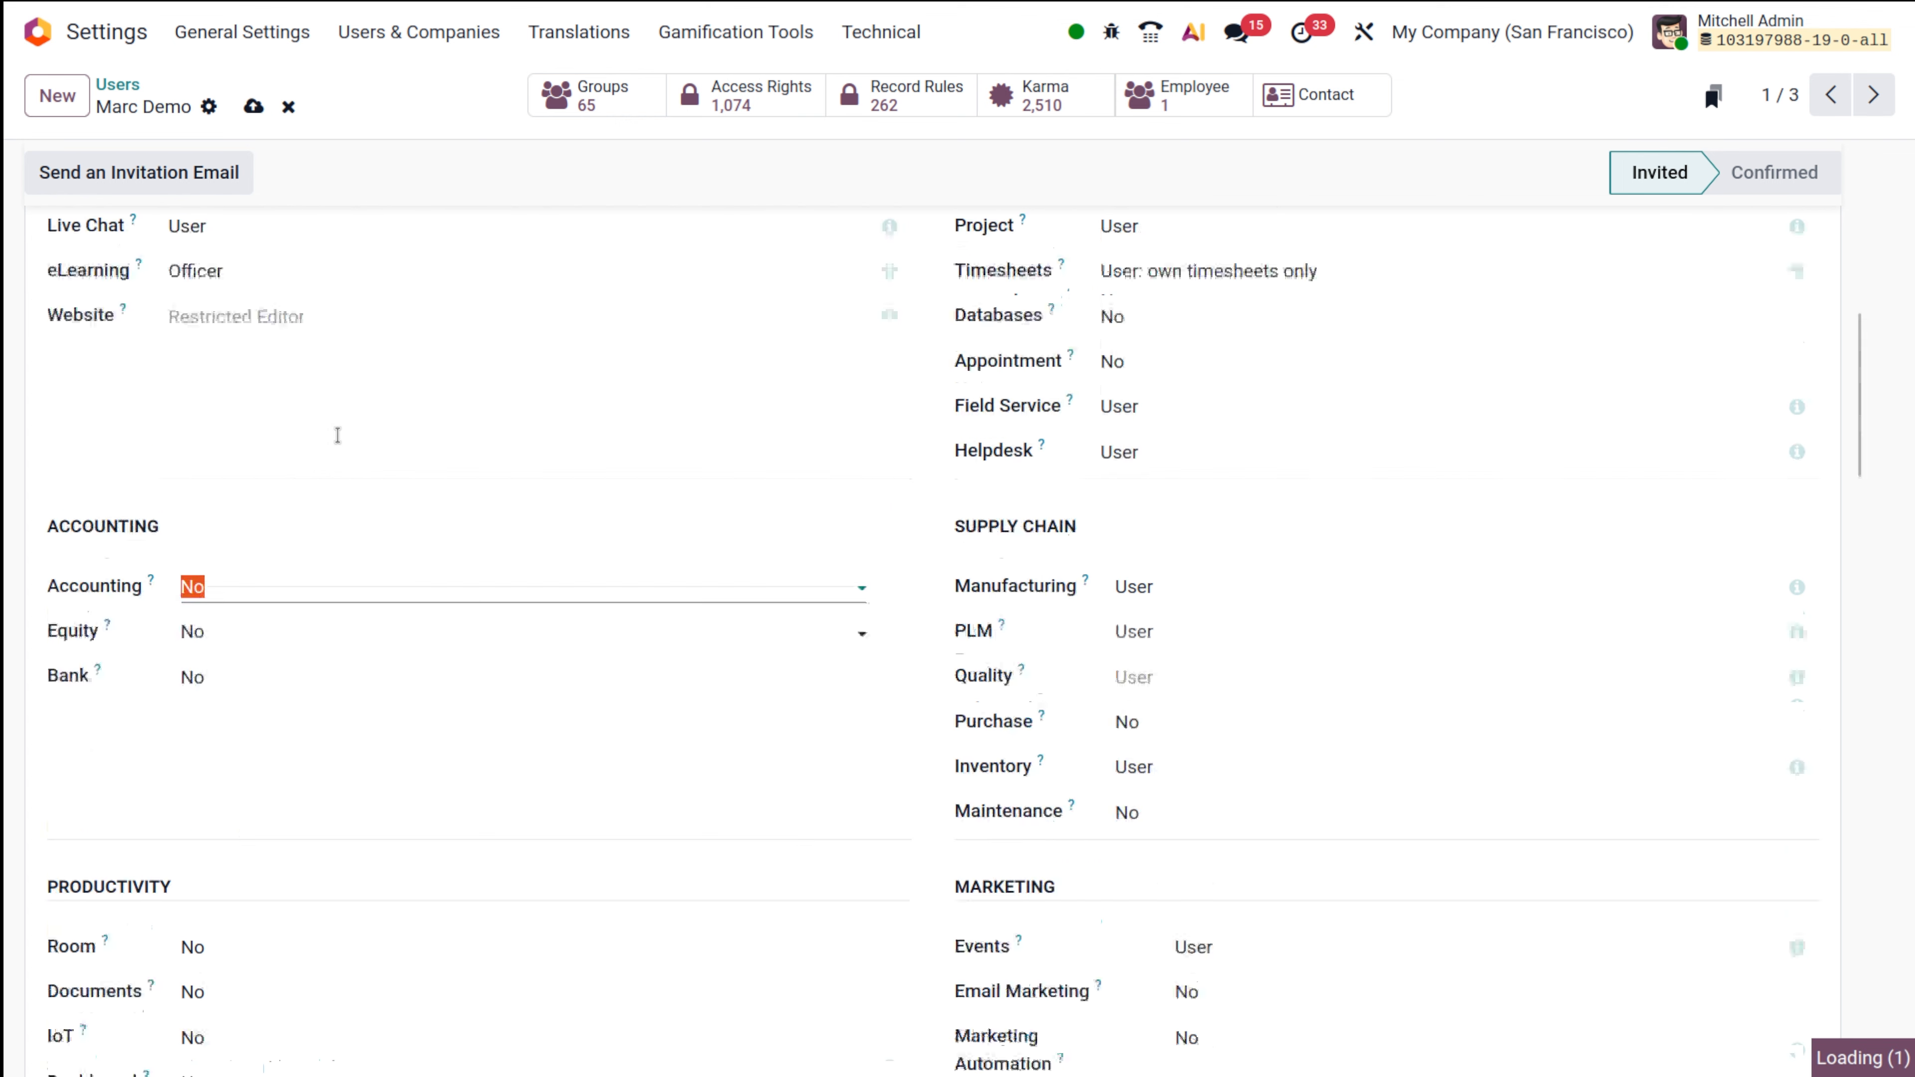
click(253, 107)
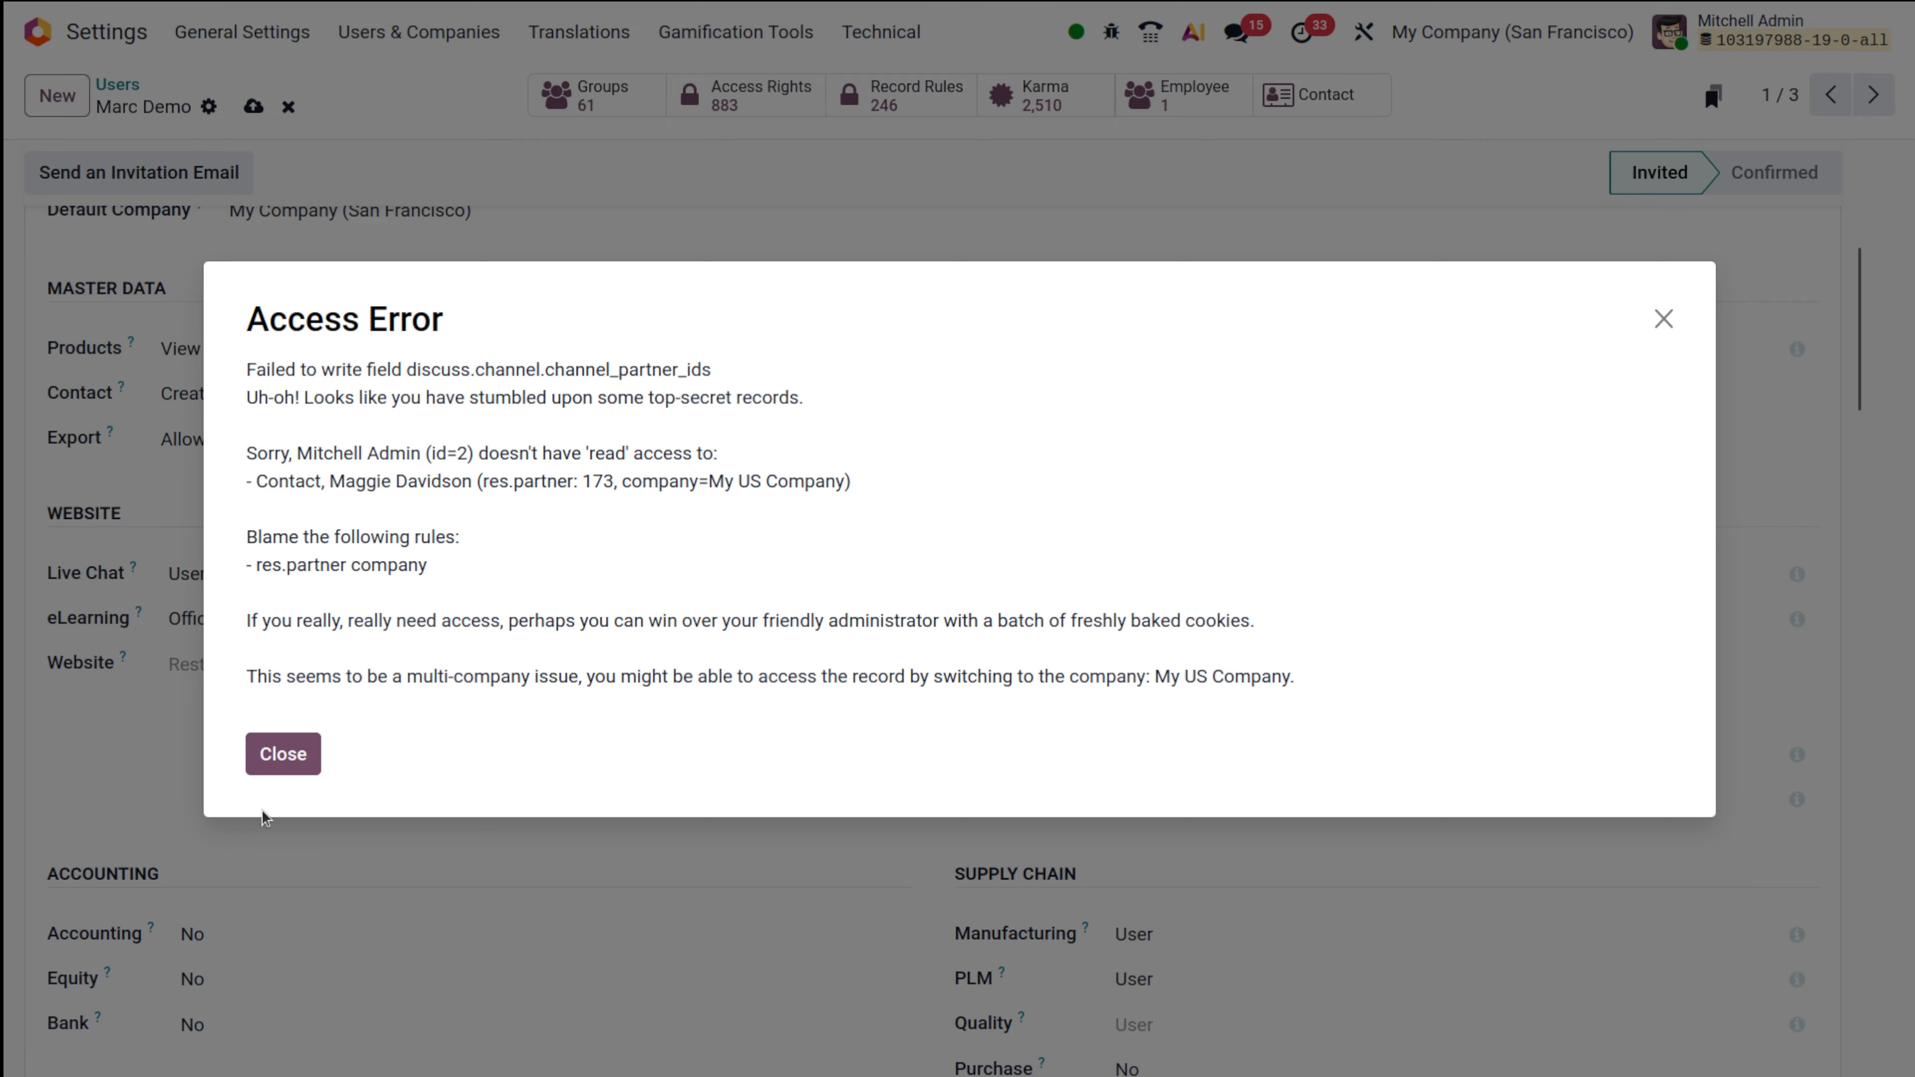
Dismiss the access error, discard the Accounting change, and return to the Users list.
click(268, 765)
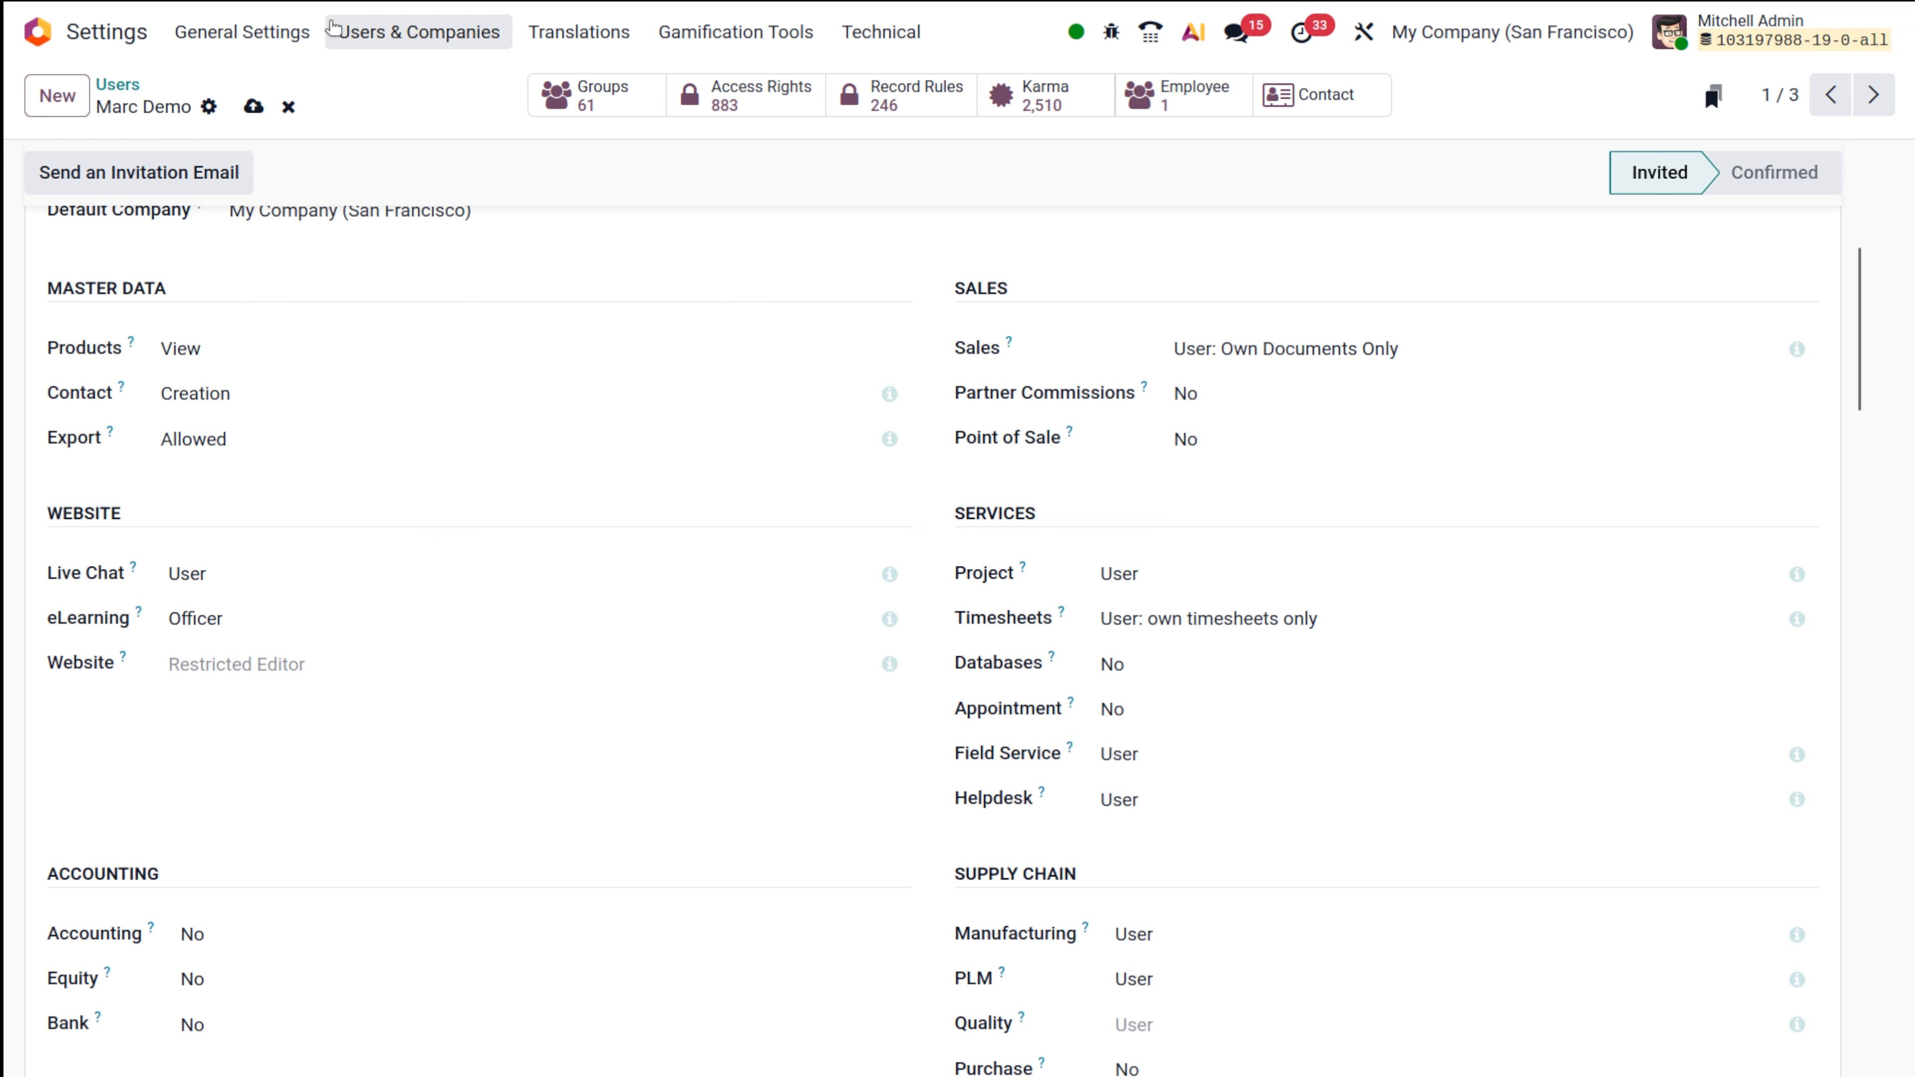
click(290, 106)
scroll(332, 540, up, 6)
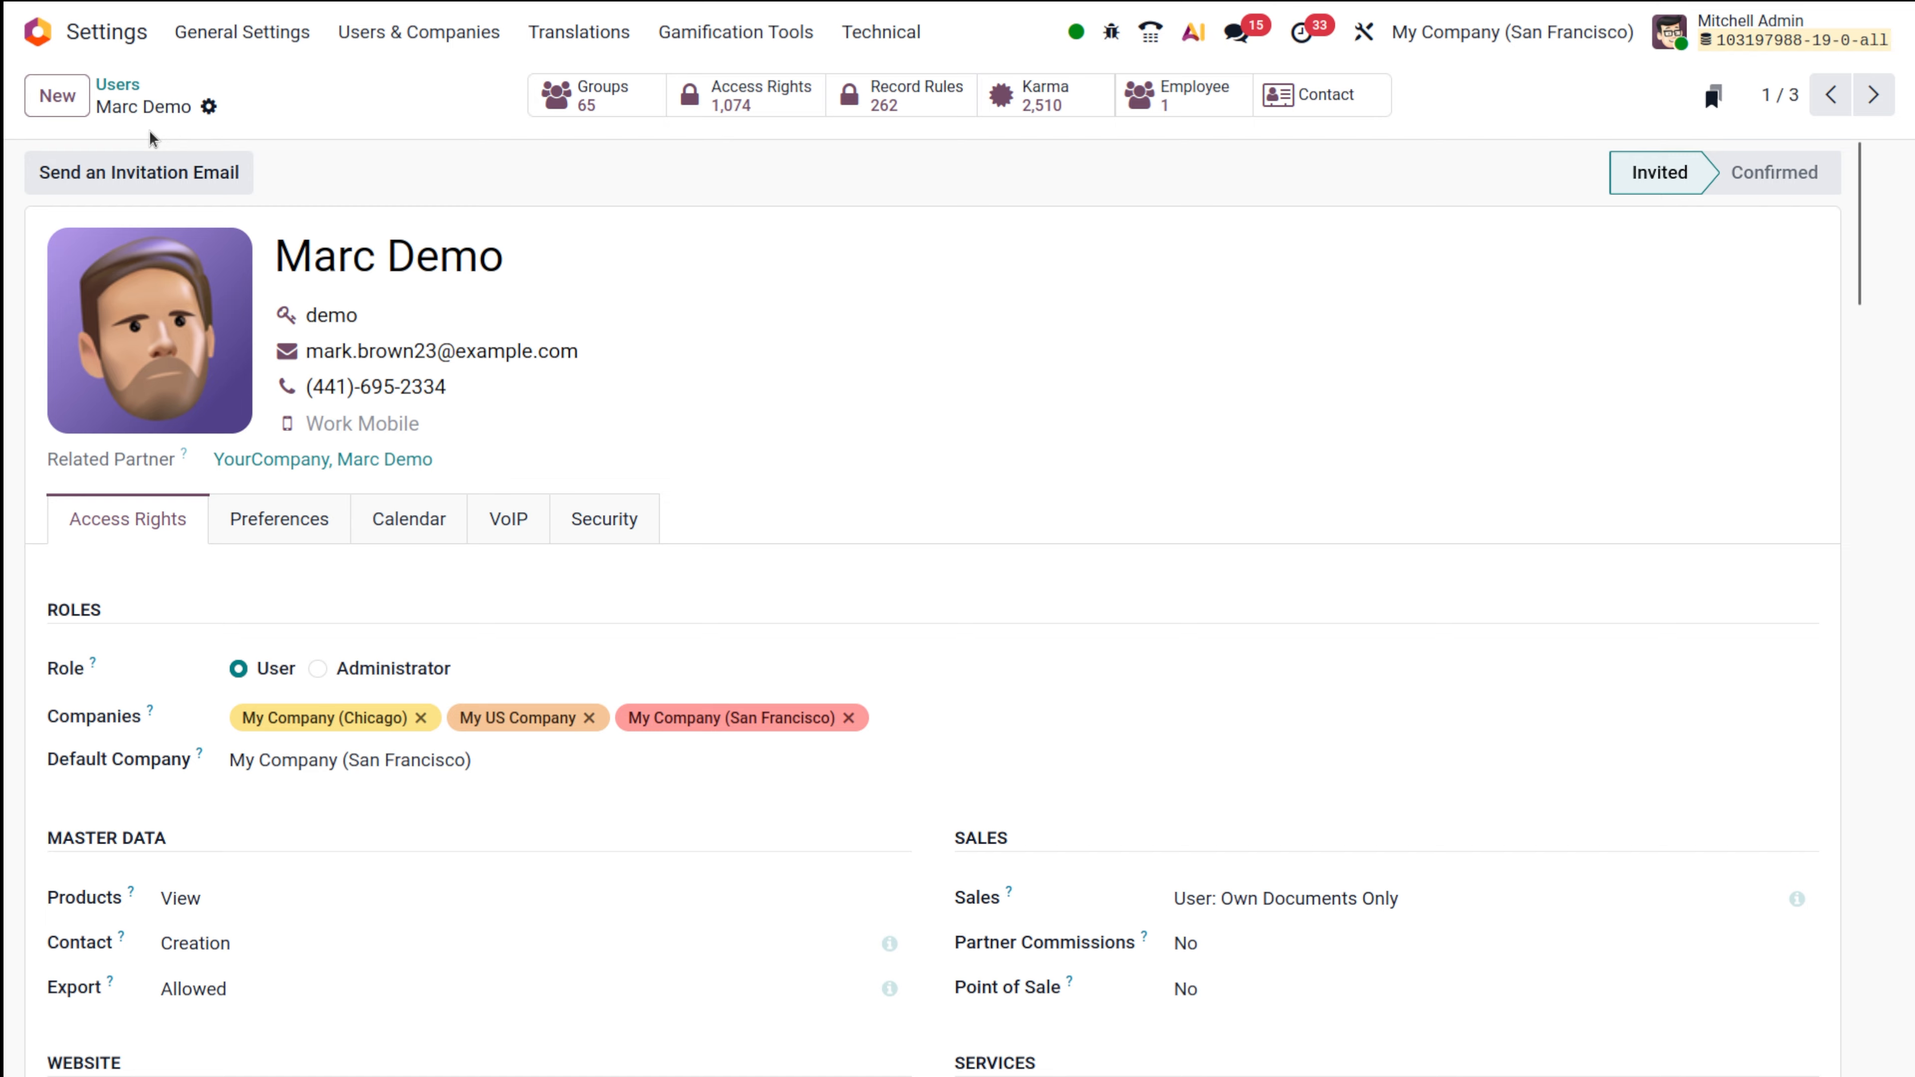
click(118, 84)
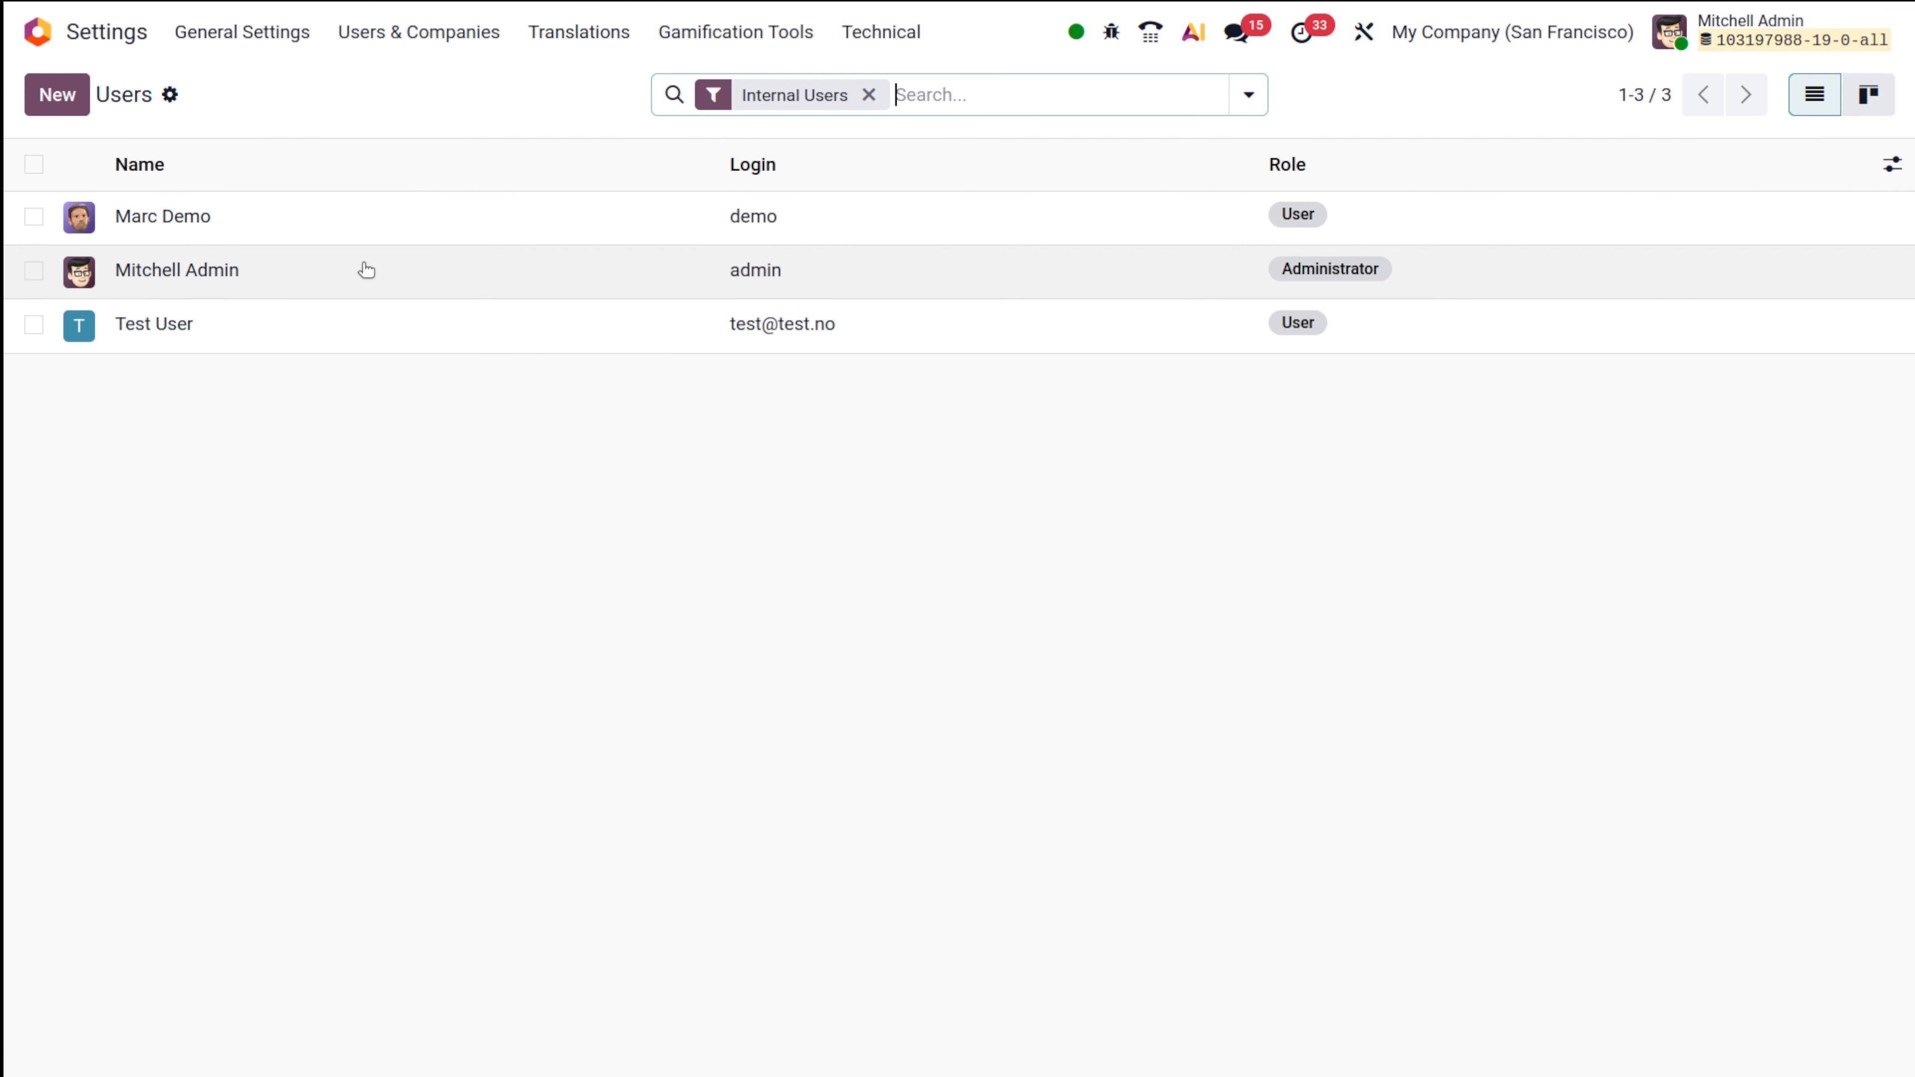
Review the administrator's access rights, then log out to the sign-in page.
click(364, 270)
scroll(682, 834, down, 10)
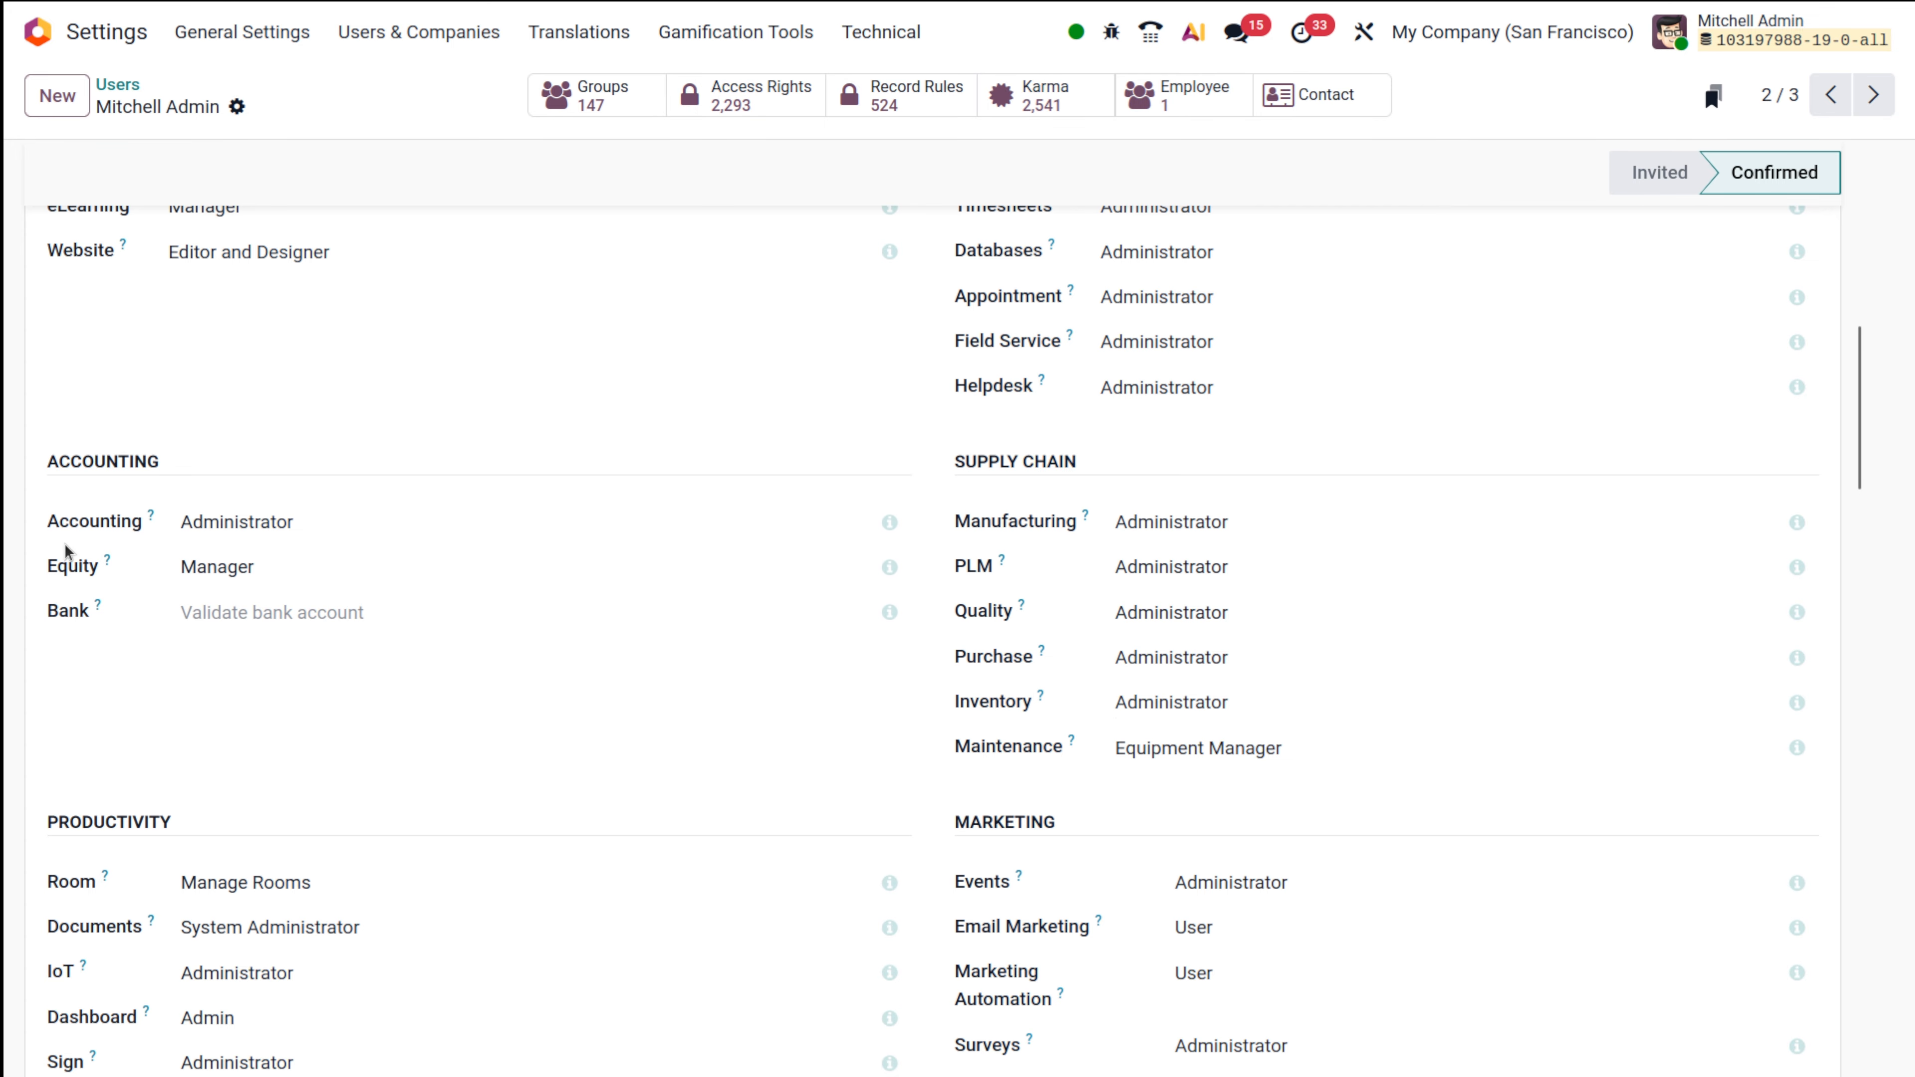
scroll(67, 553, up, 10)
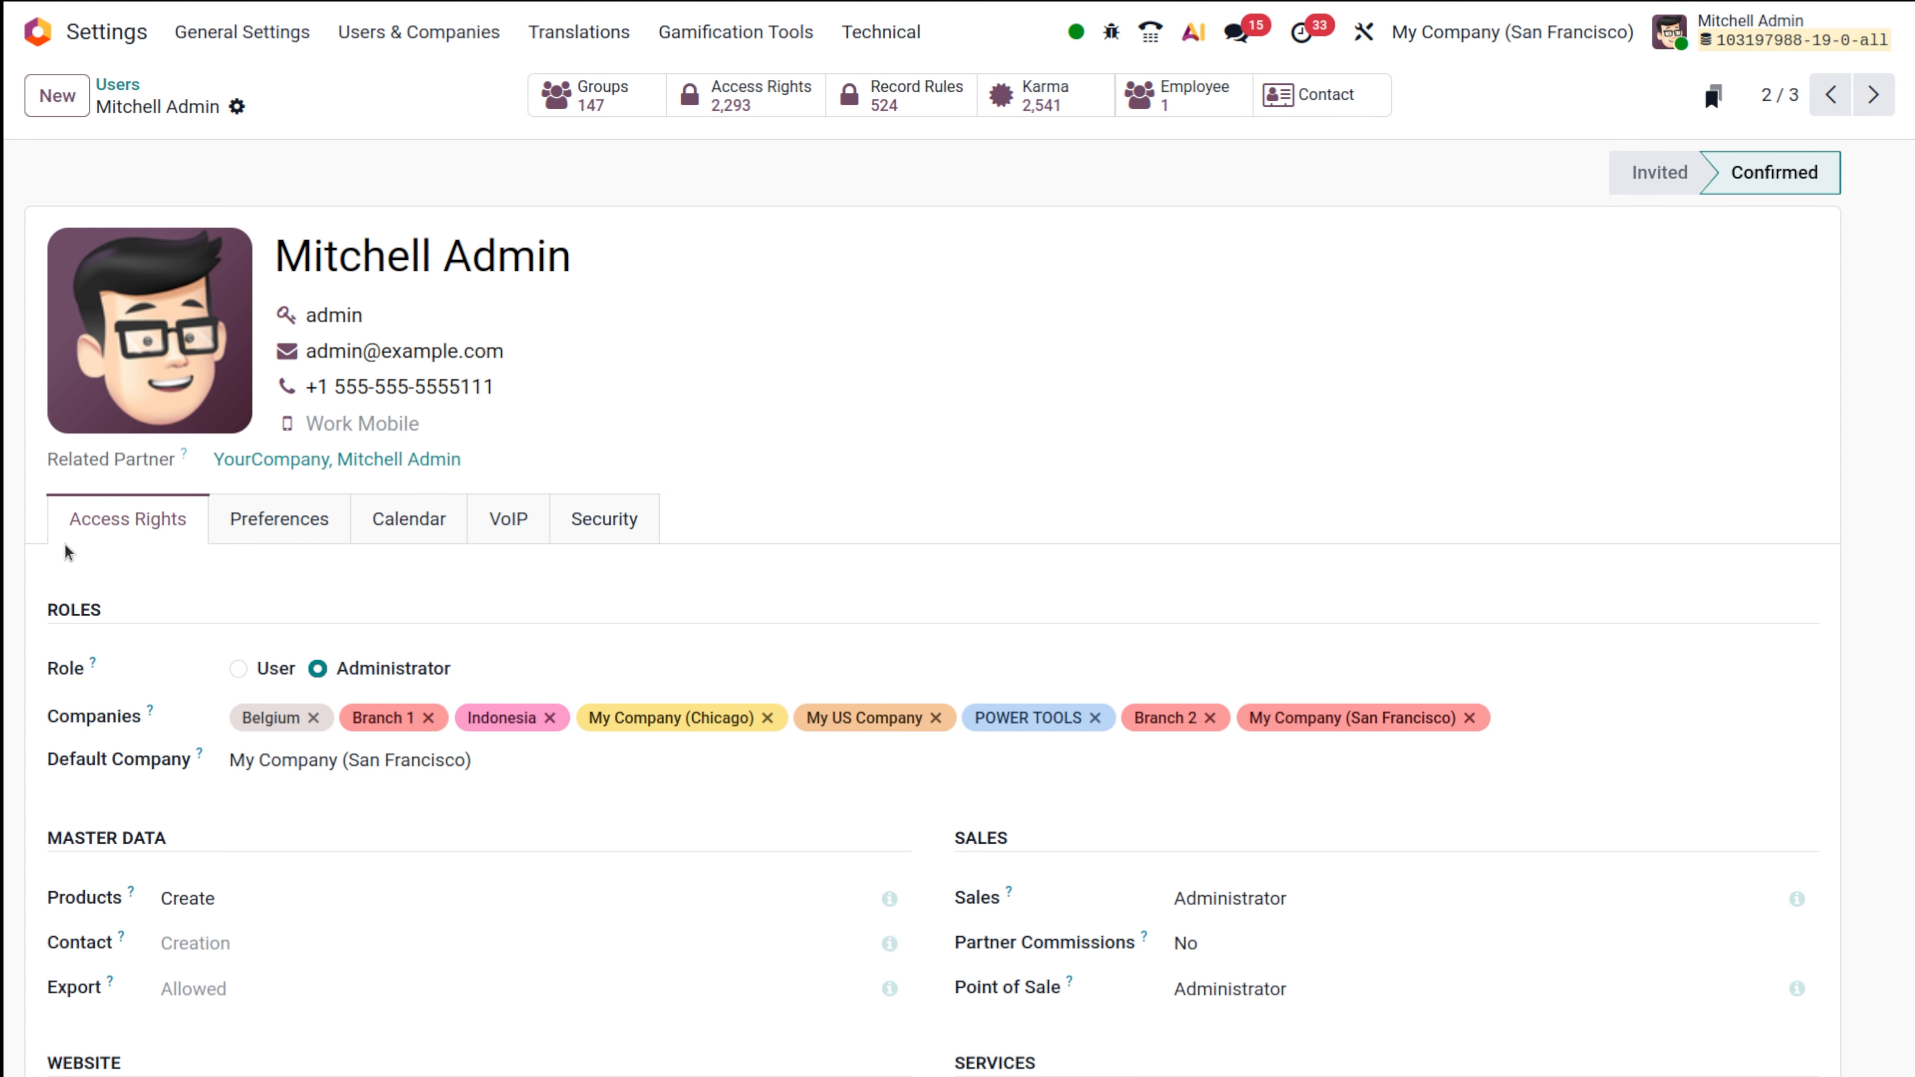
click(1668, 28)
click(1696, 291)
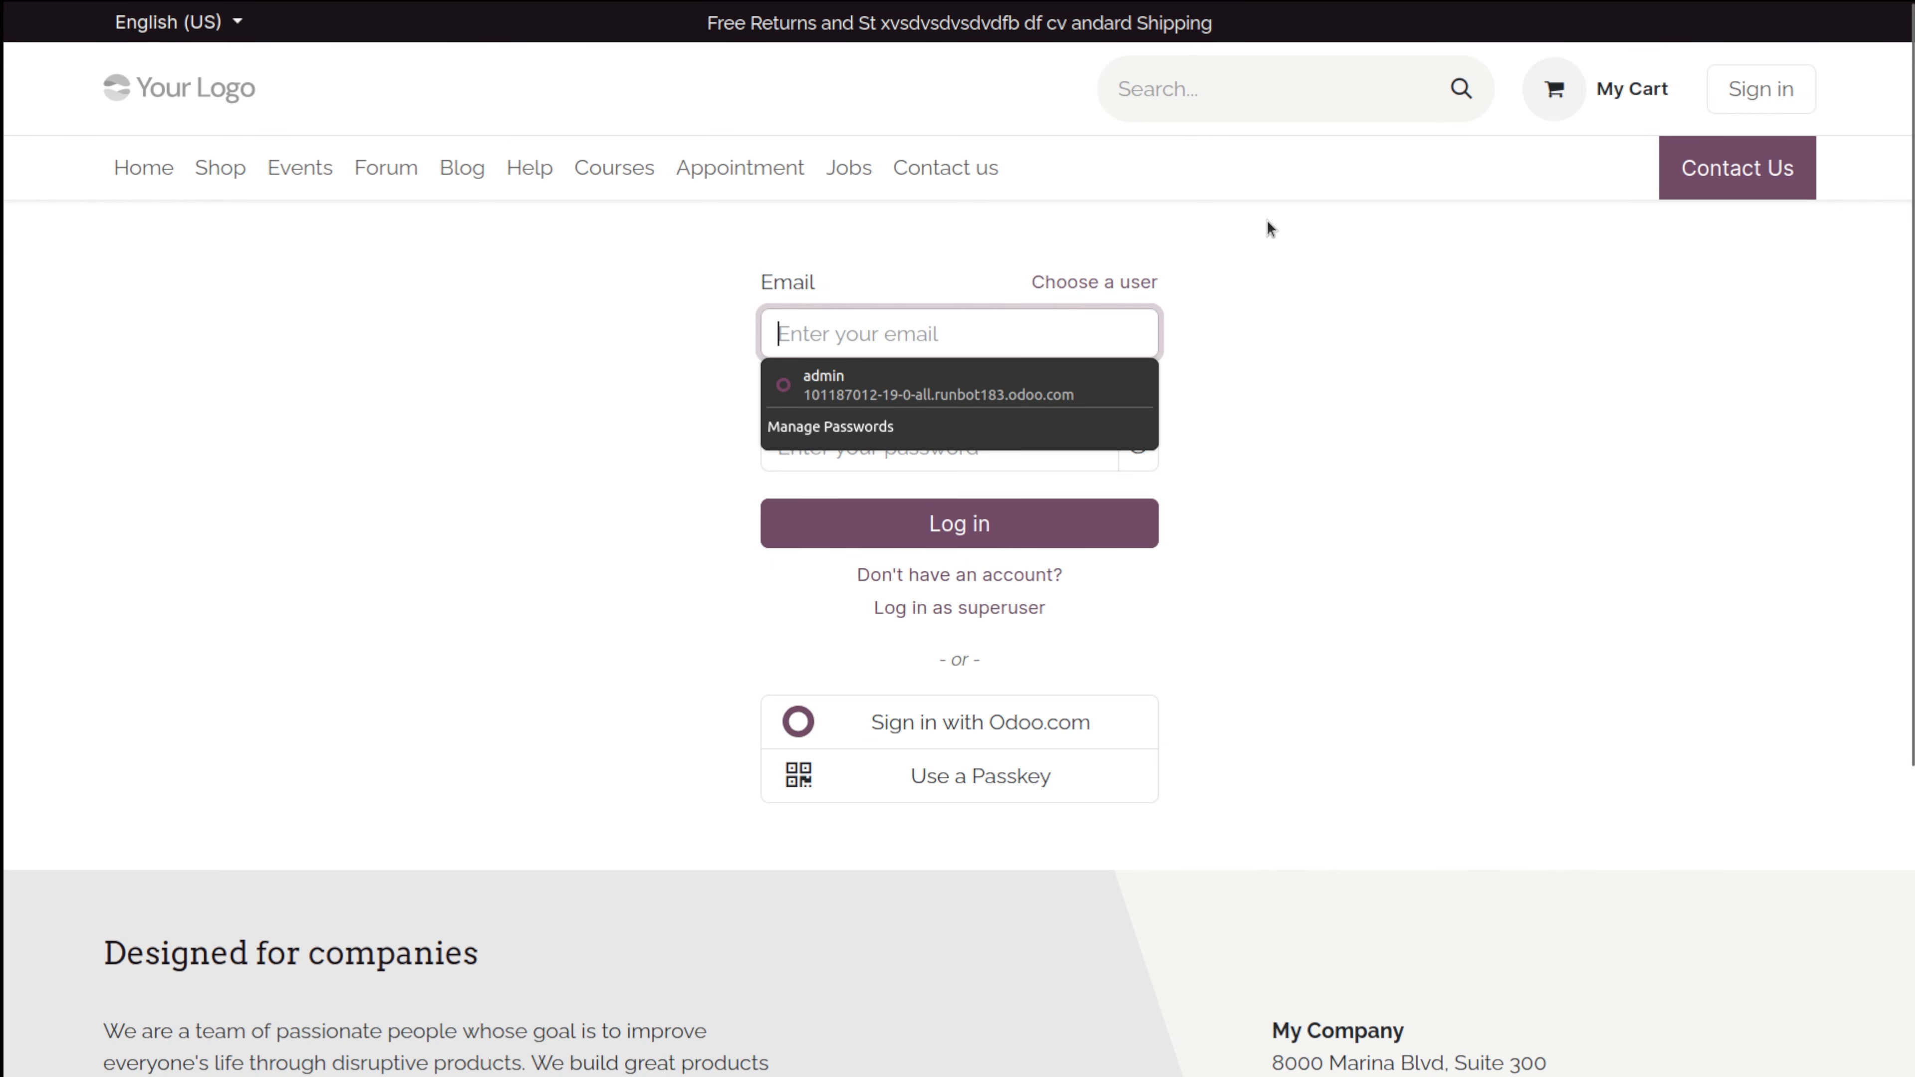
Sign in with the demo user's email and password, declining the browser's save-password prompt.
click(894, 338)
text(demo)
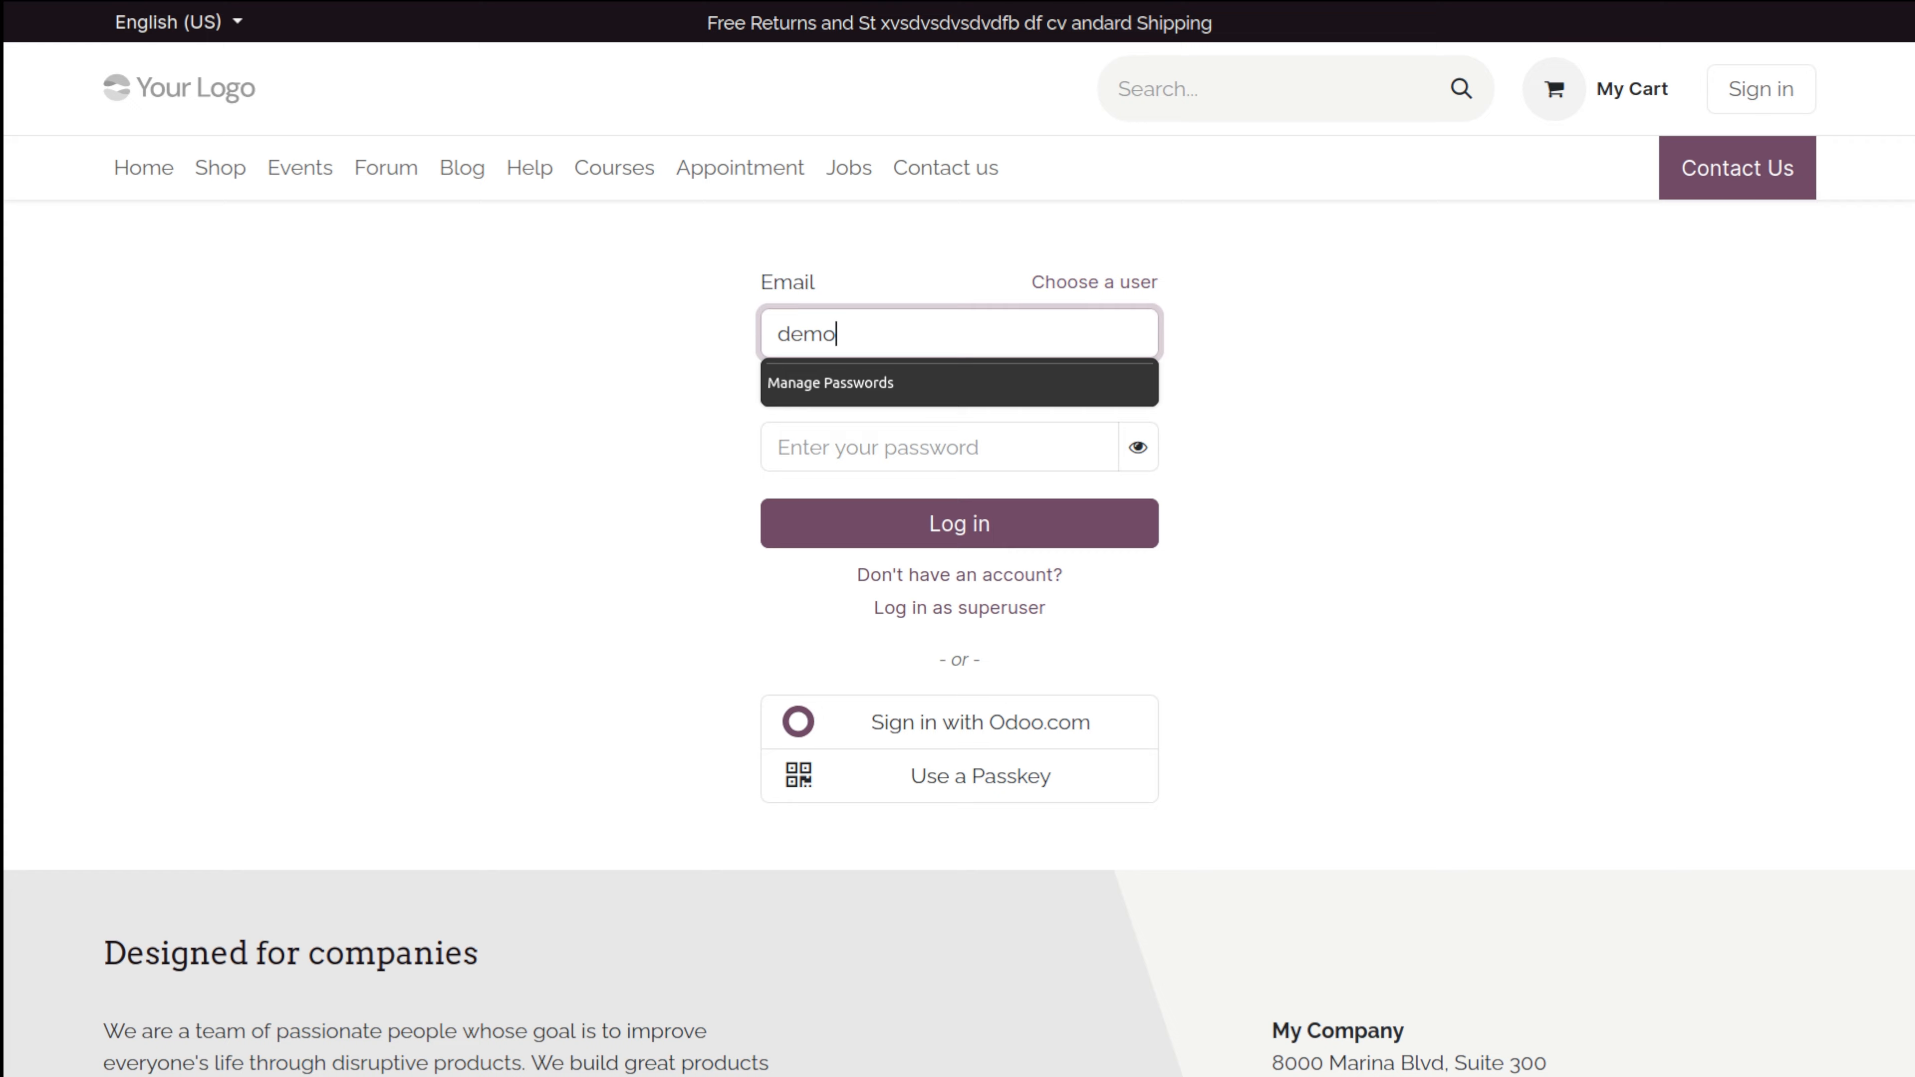
click(838, 445)
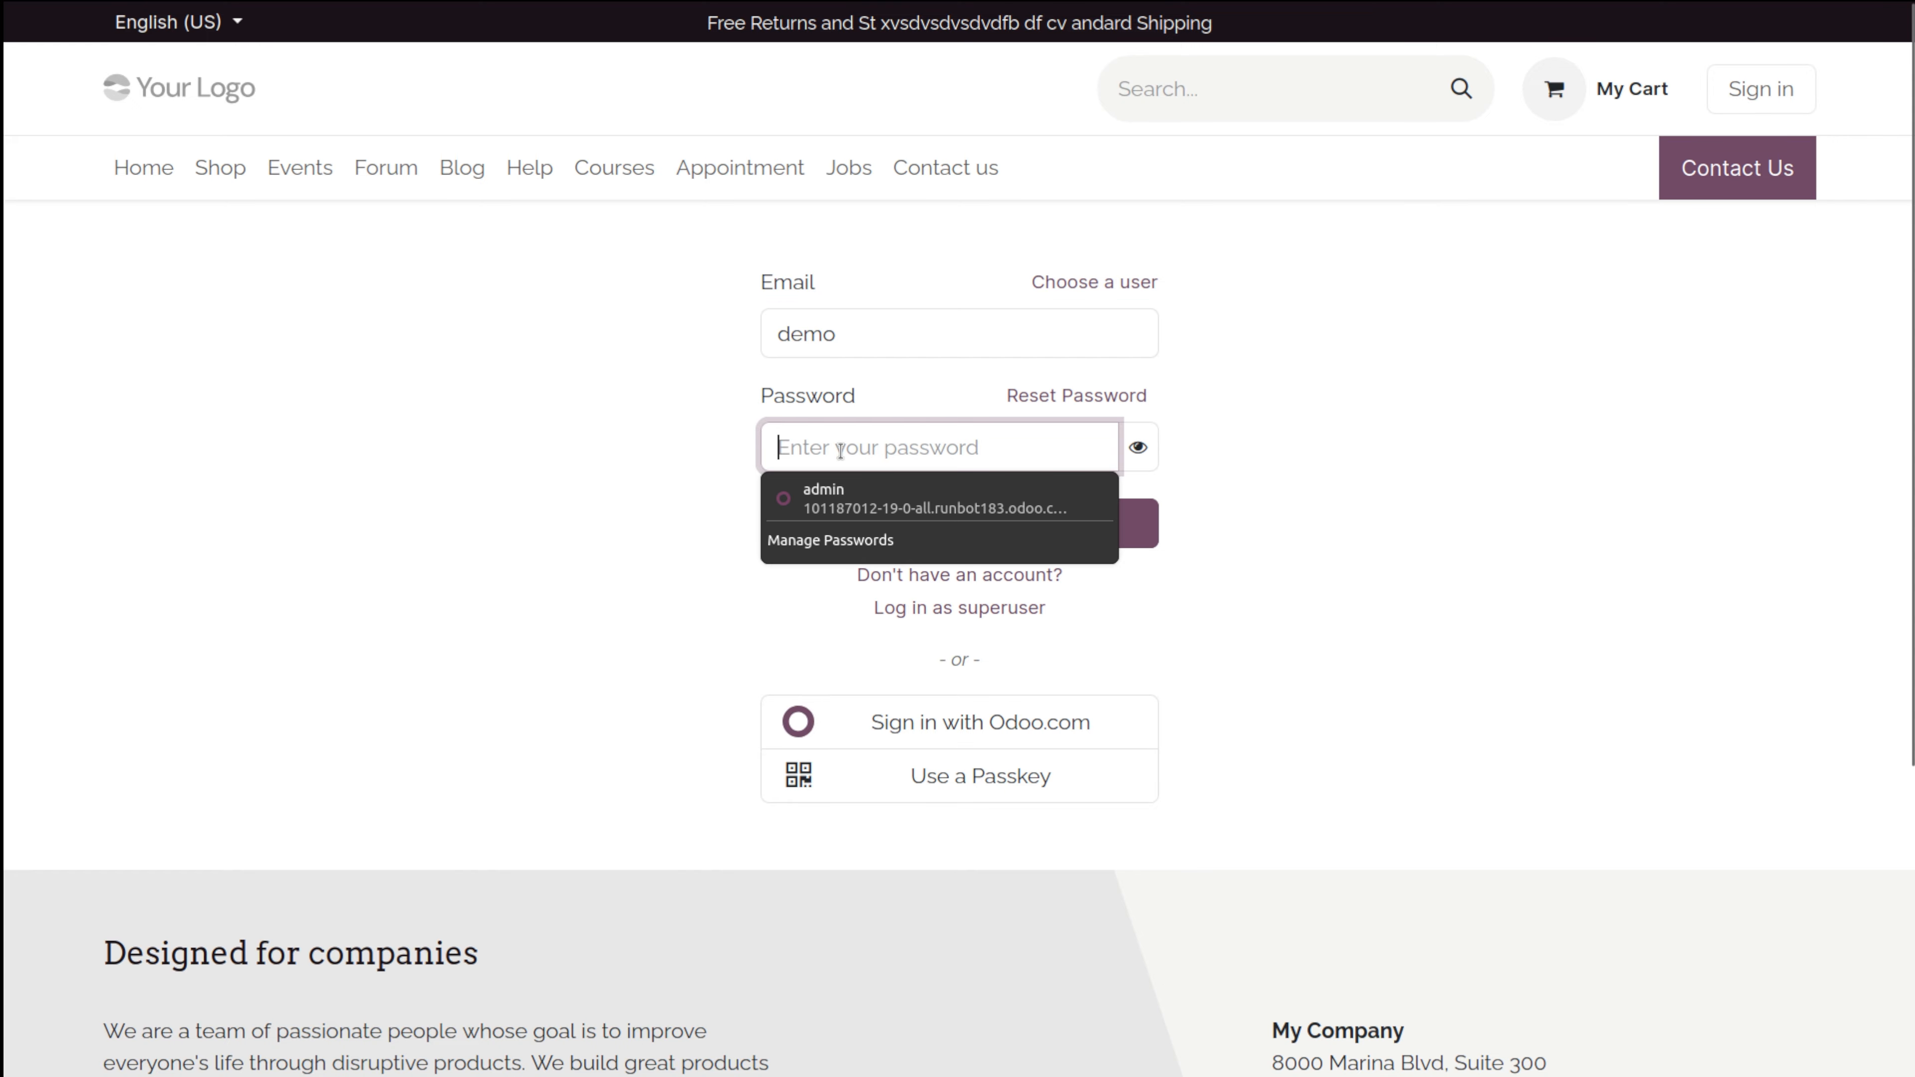
text(de)
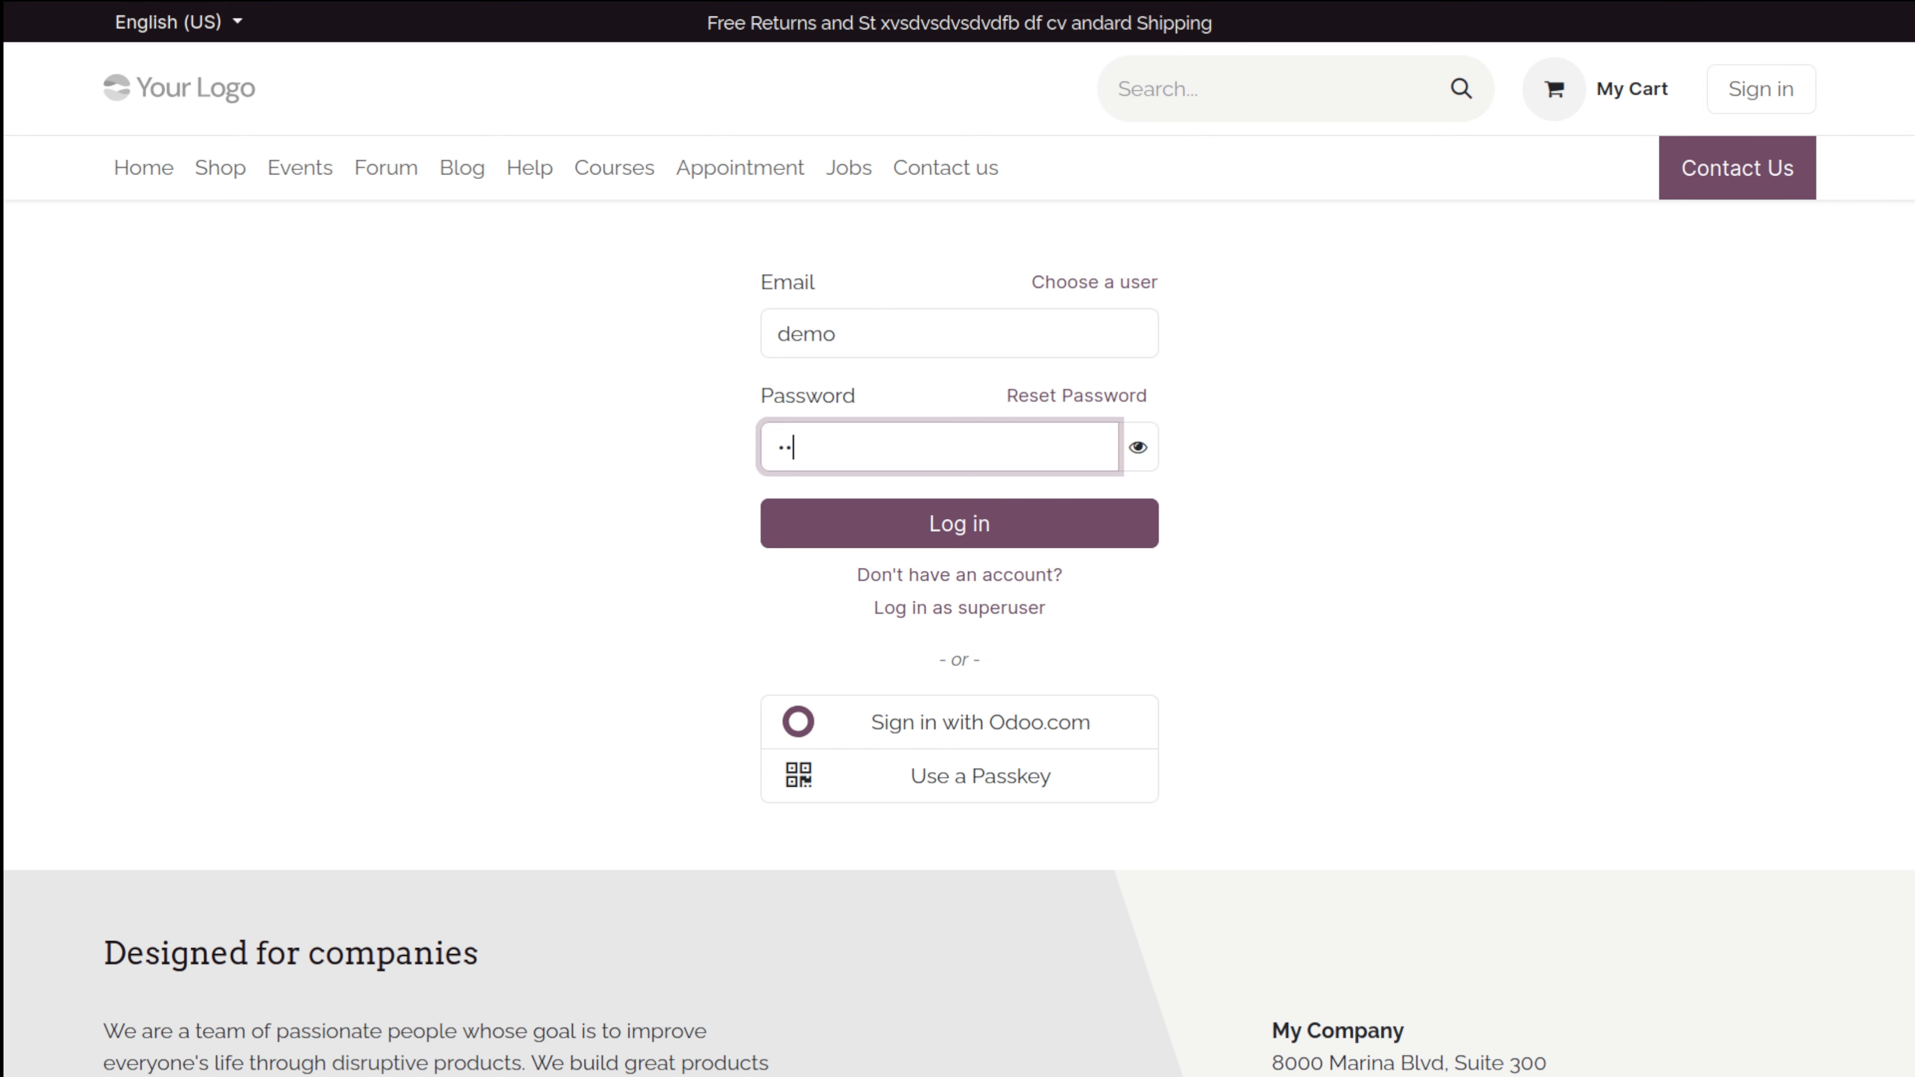
text(mo)
key(Return)
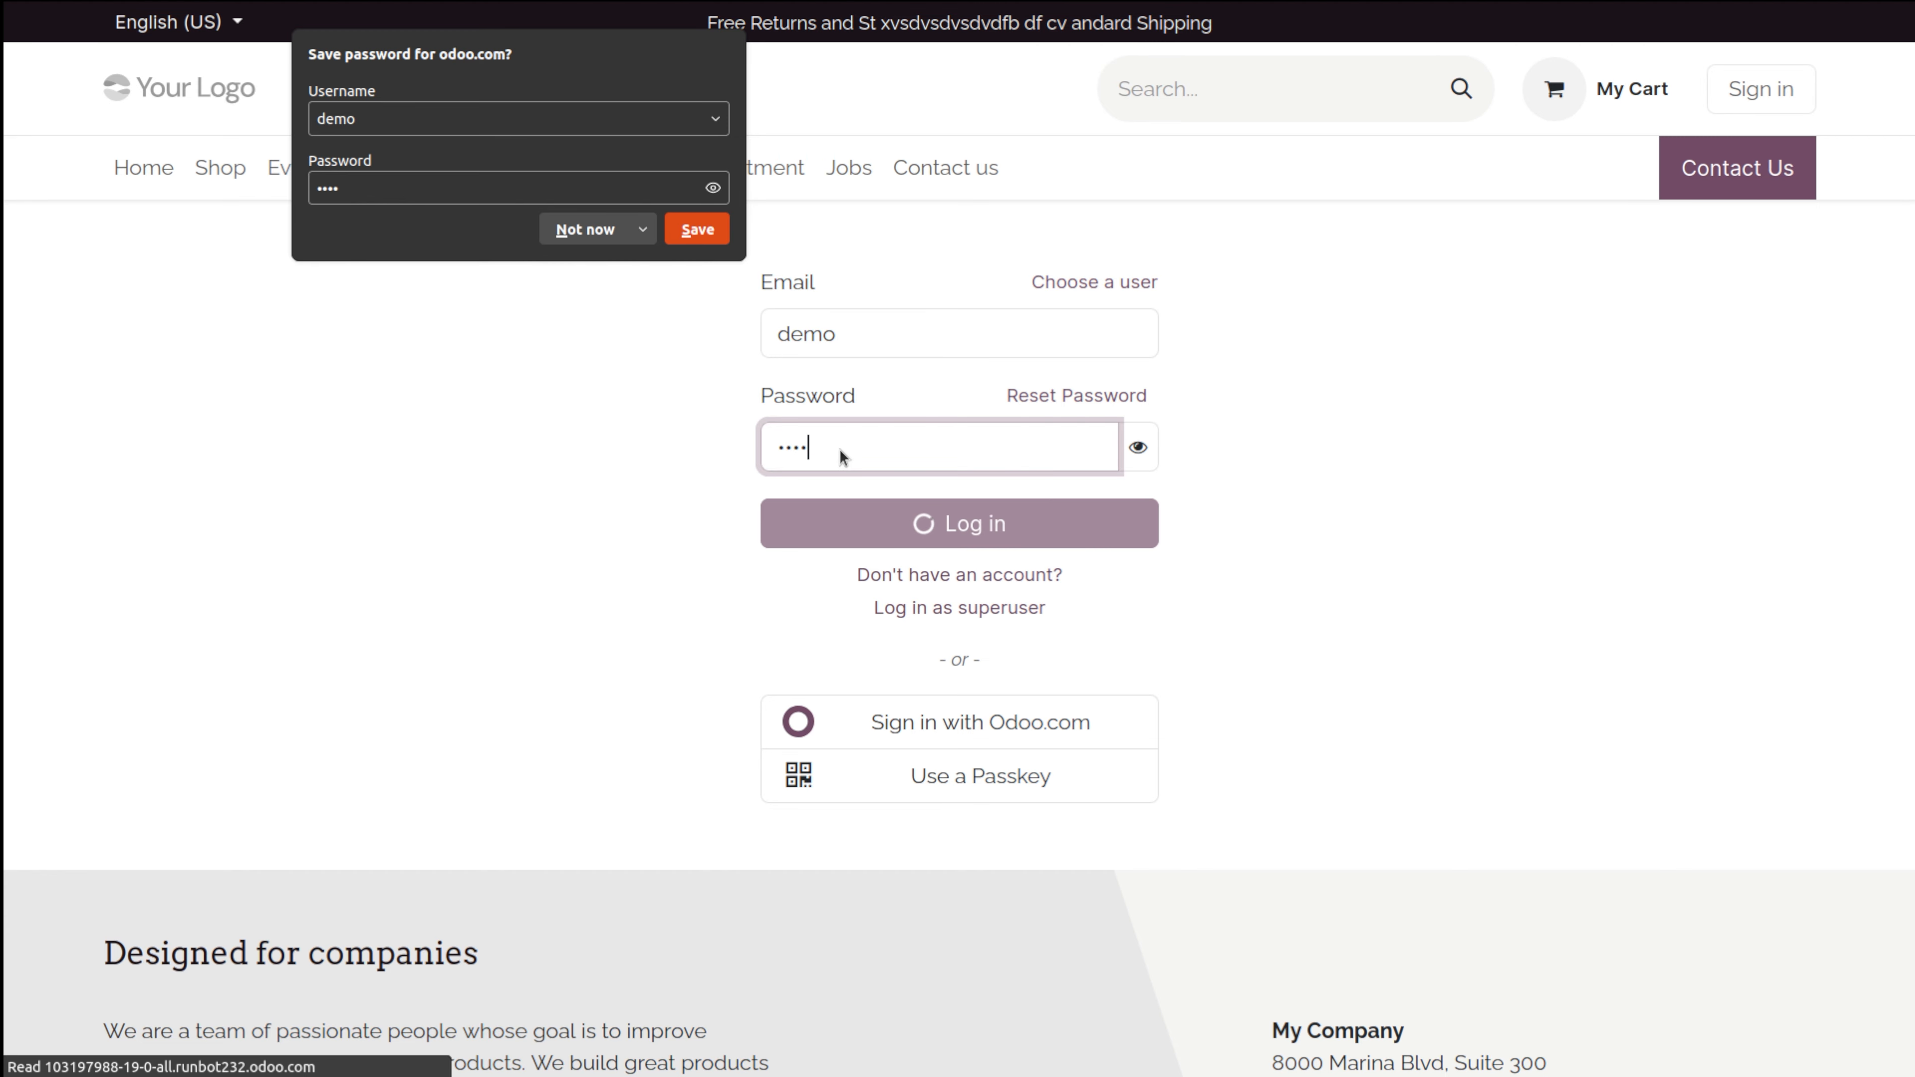
click(588, 232)
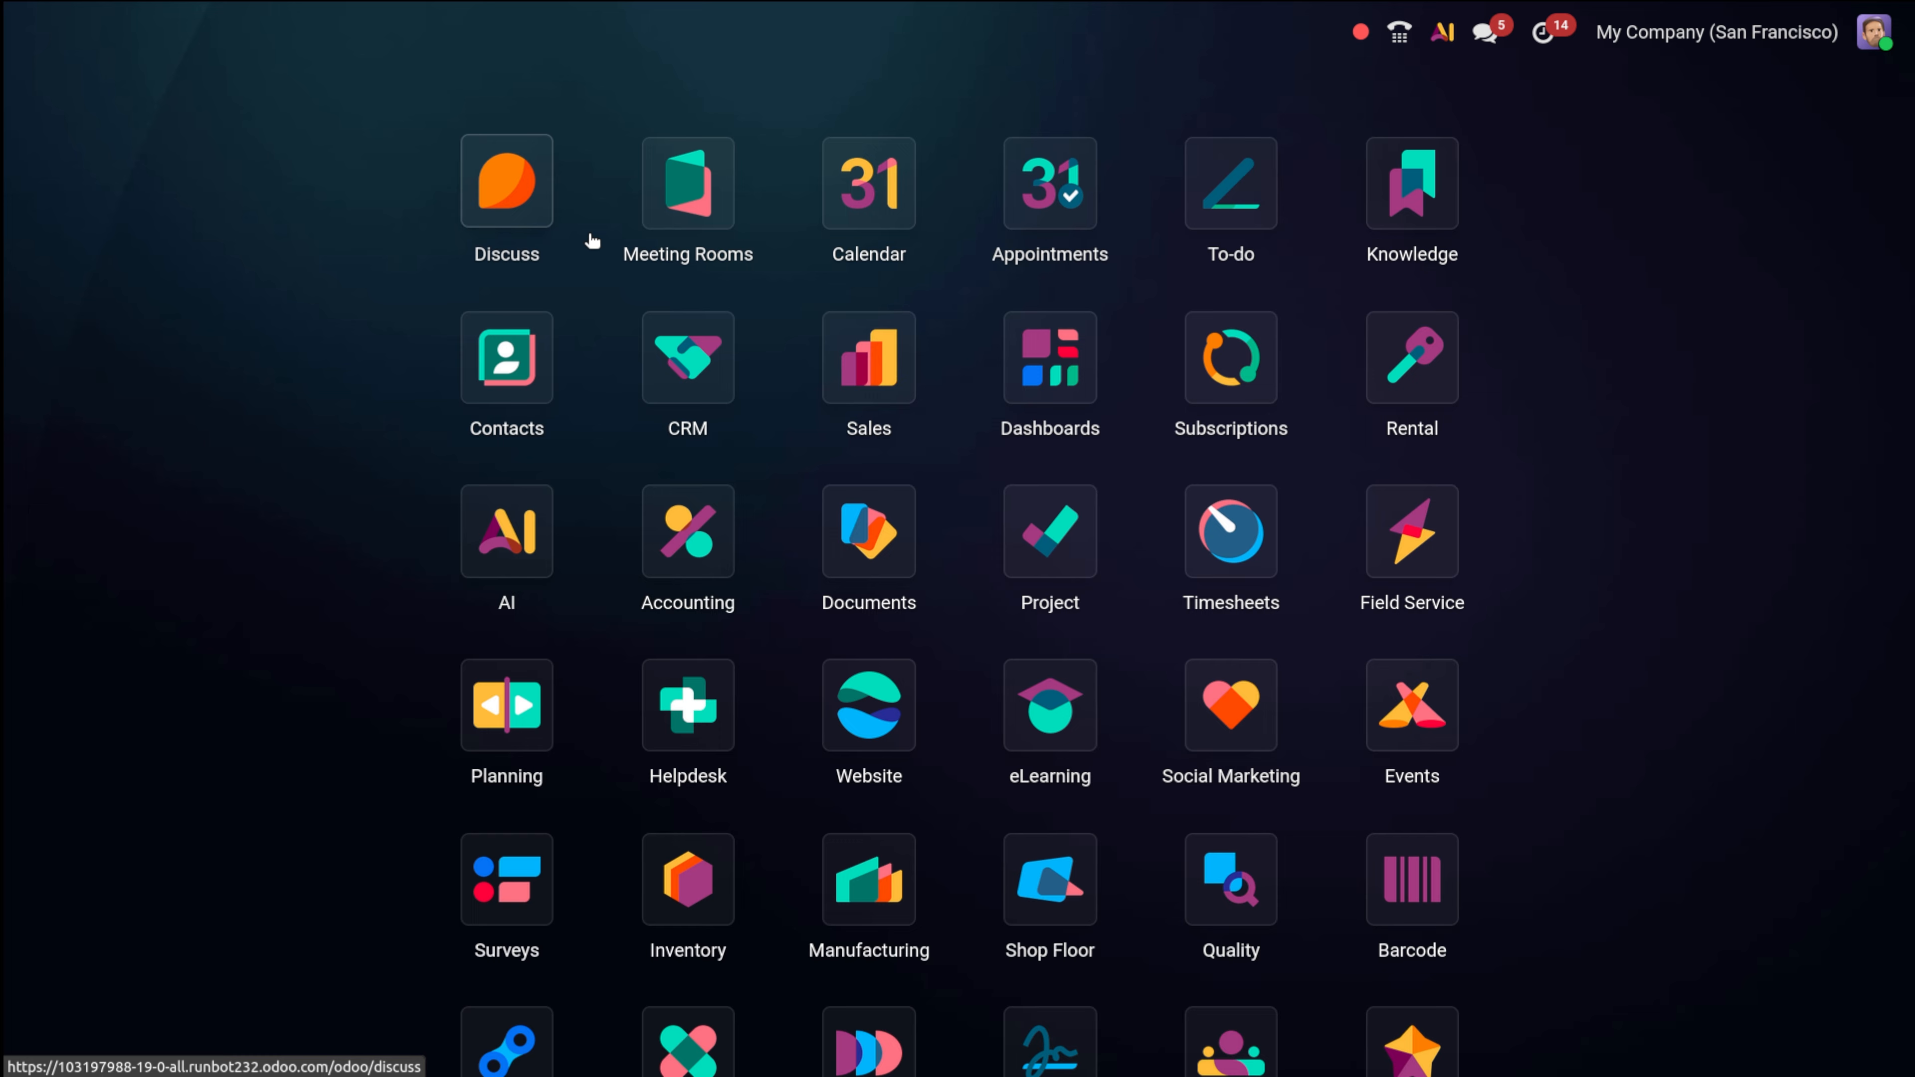
Open the Sales app and browse its To Invoice and Orders menus to reach Quotations.
click(872, 339)
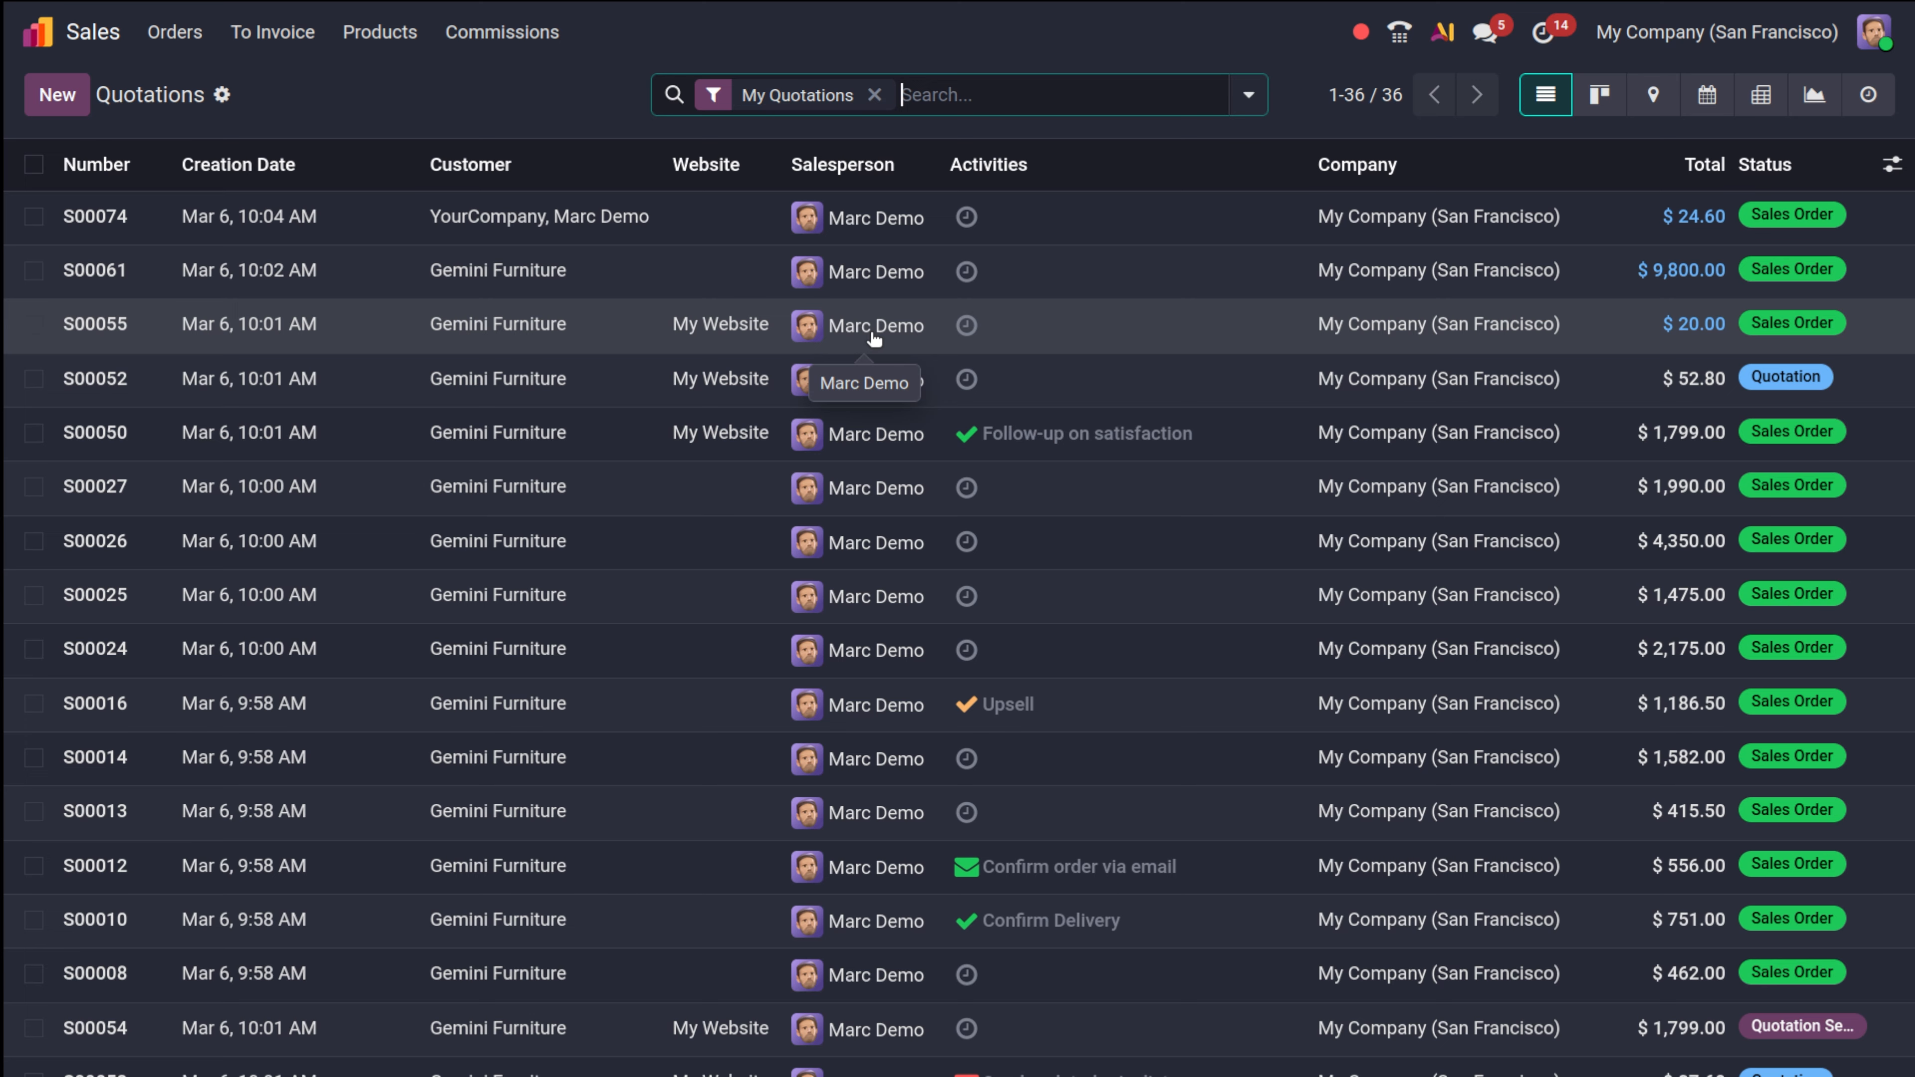
click(286, 38)
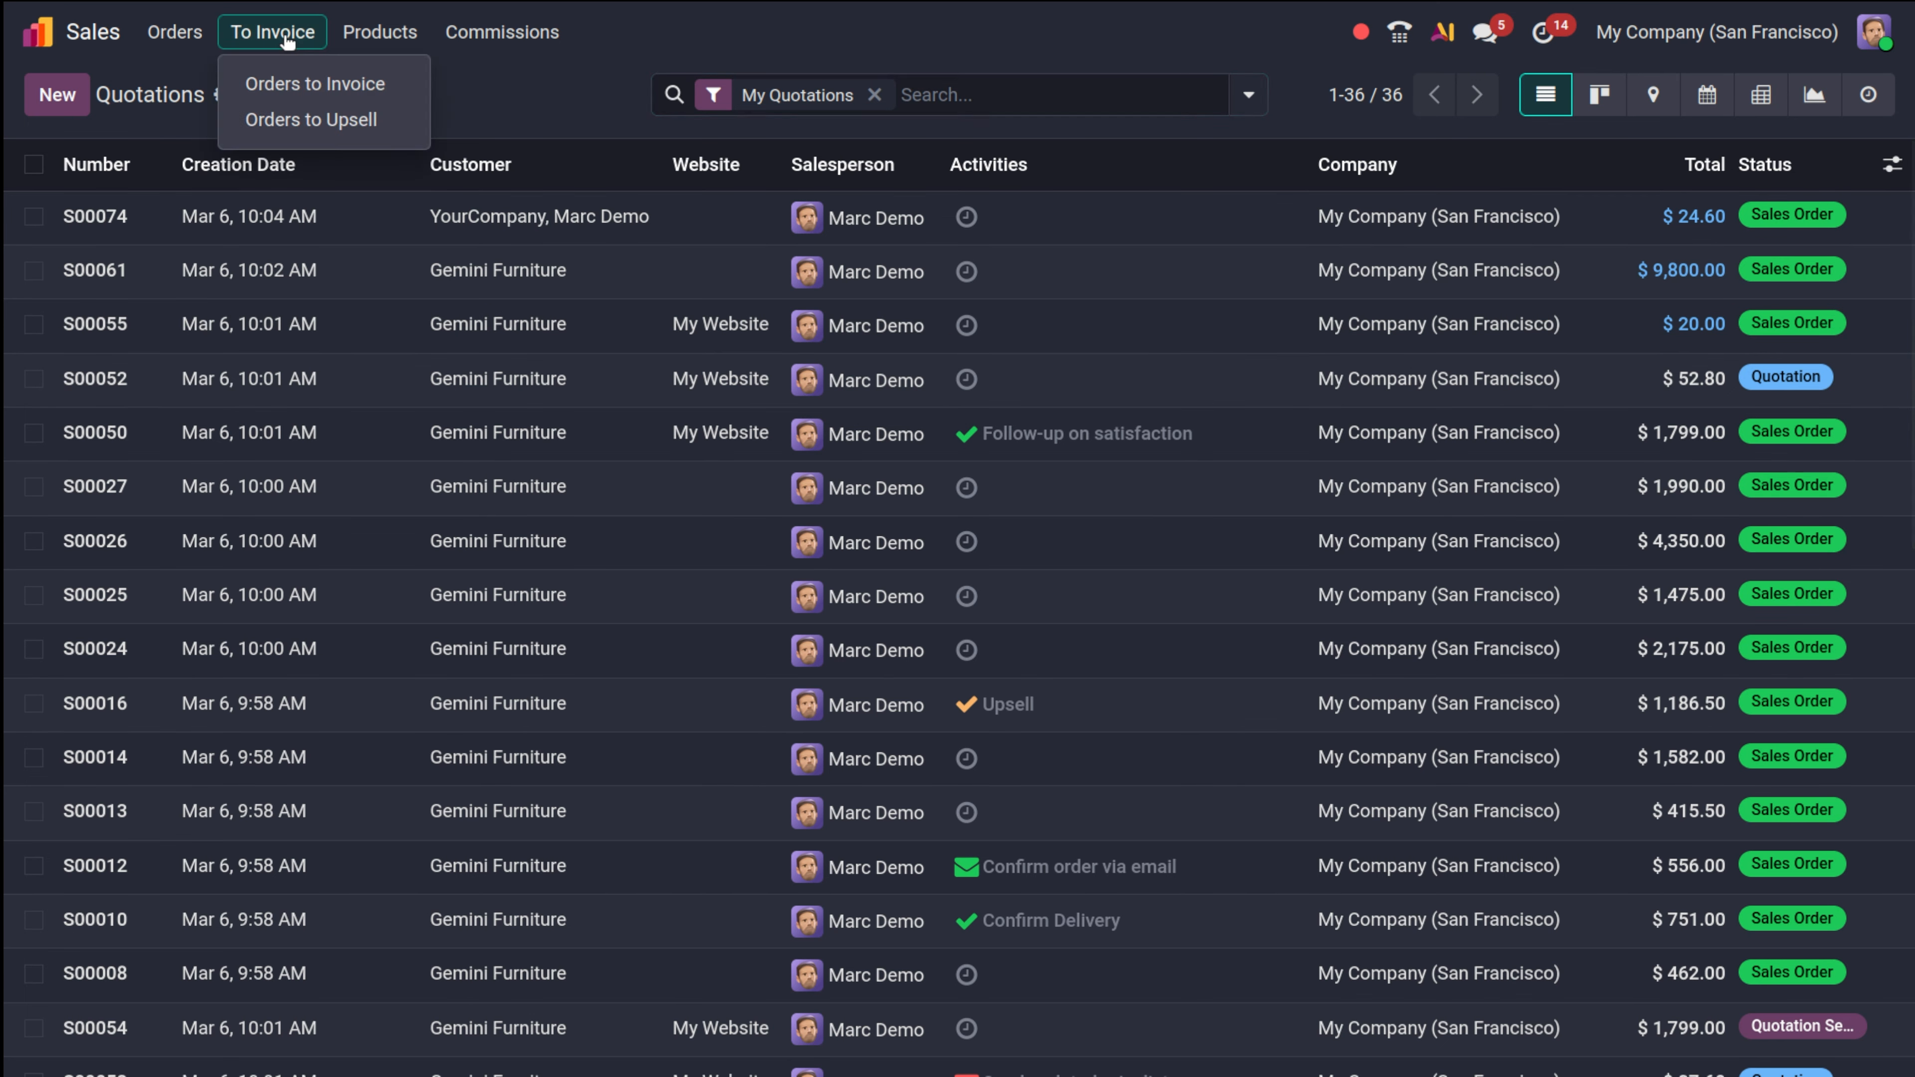
mouse_move(464, 38)
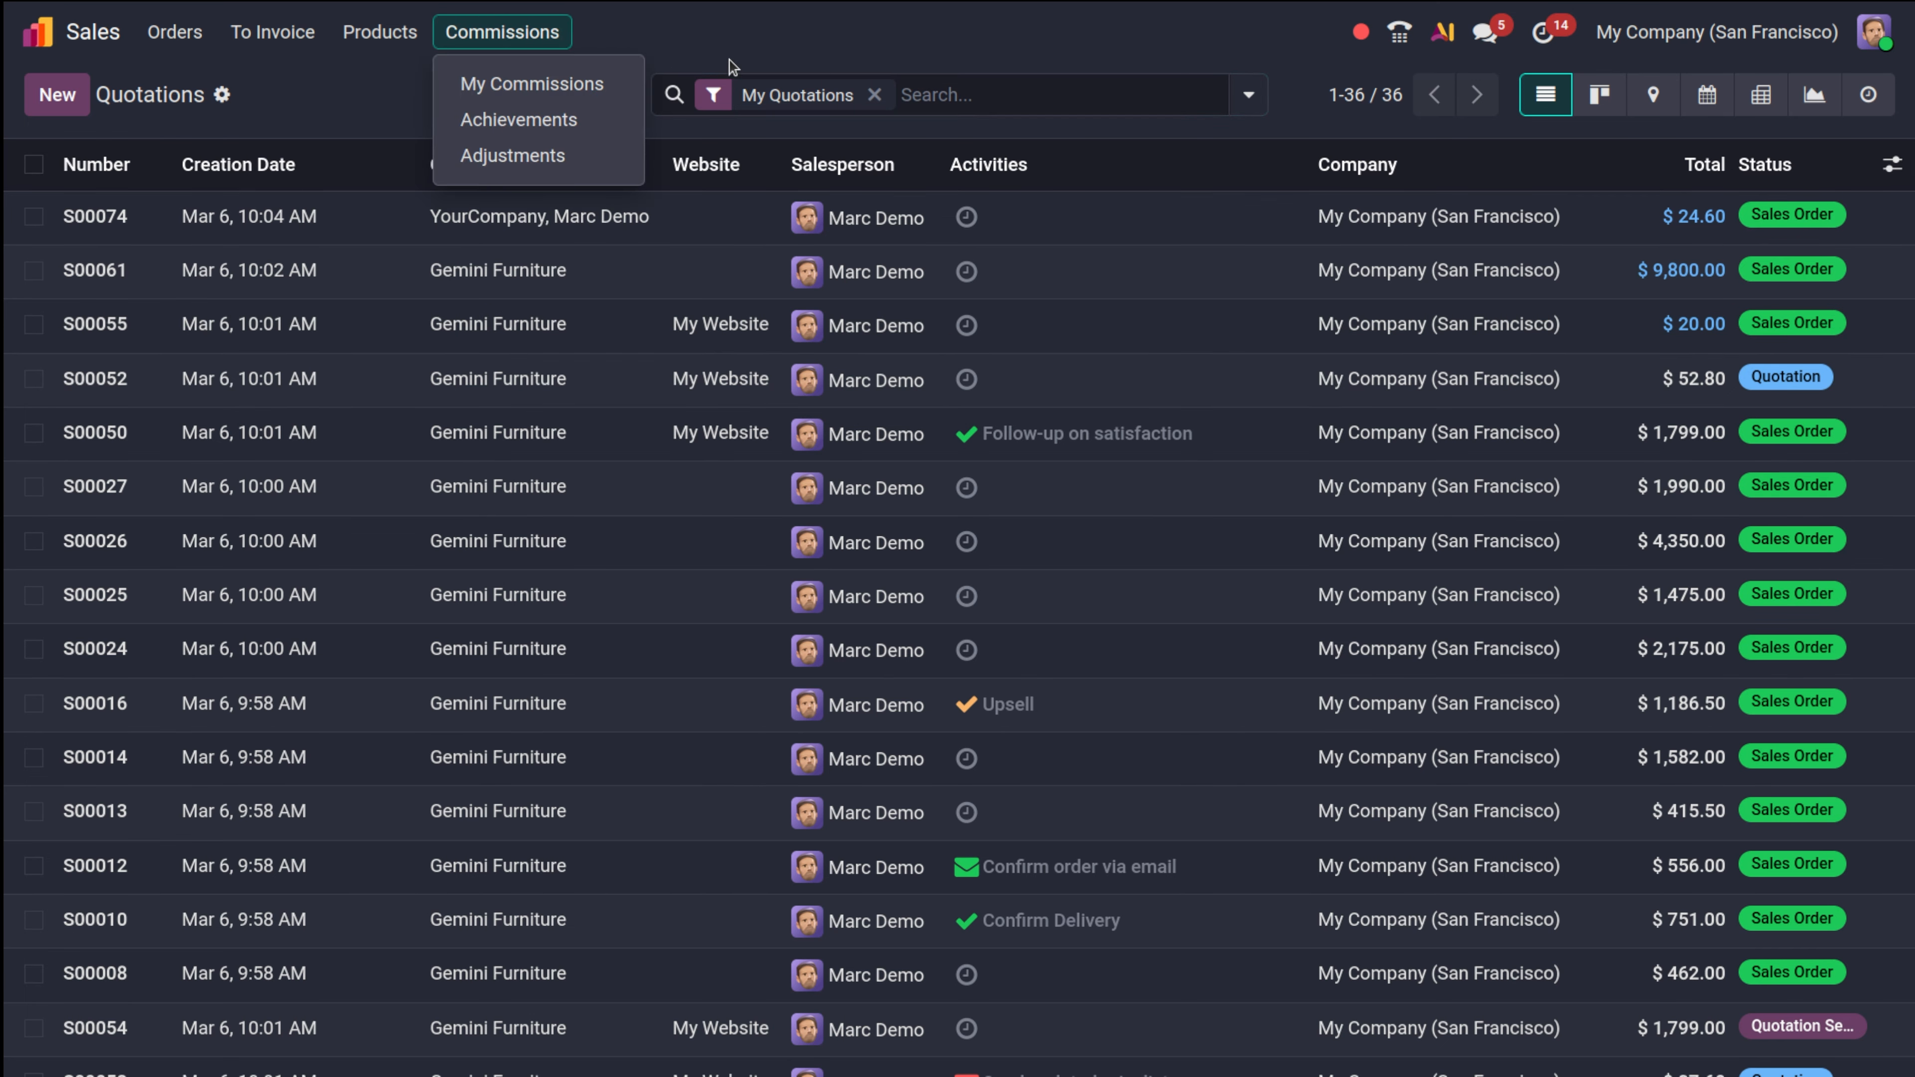
mouse_move(175, 36)
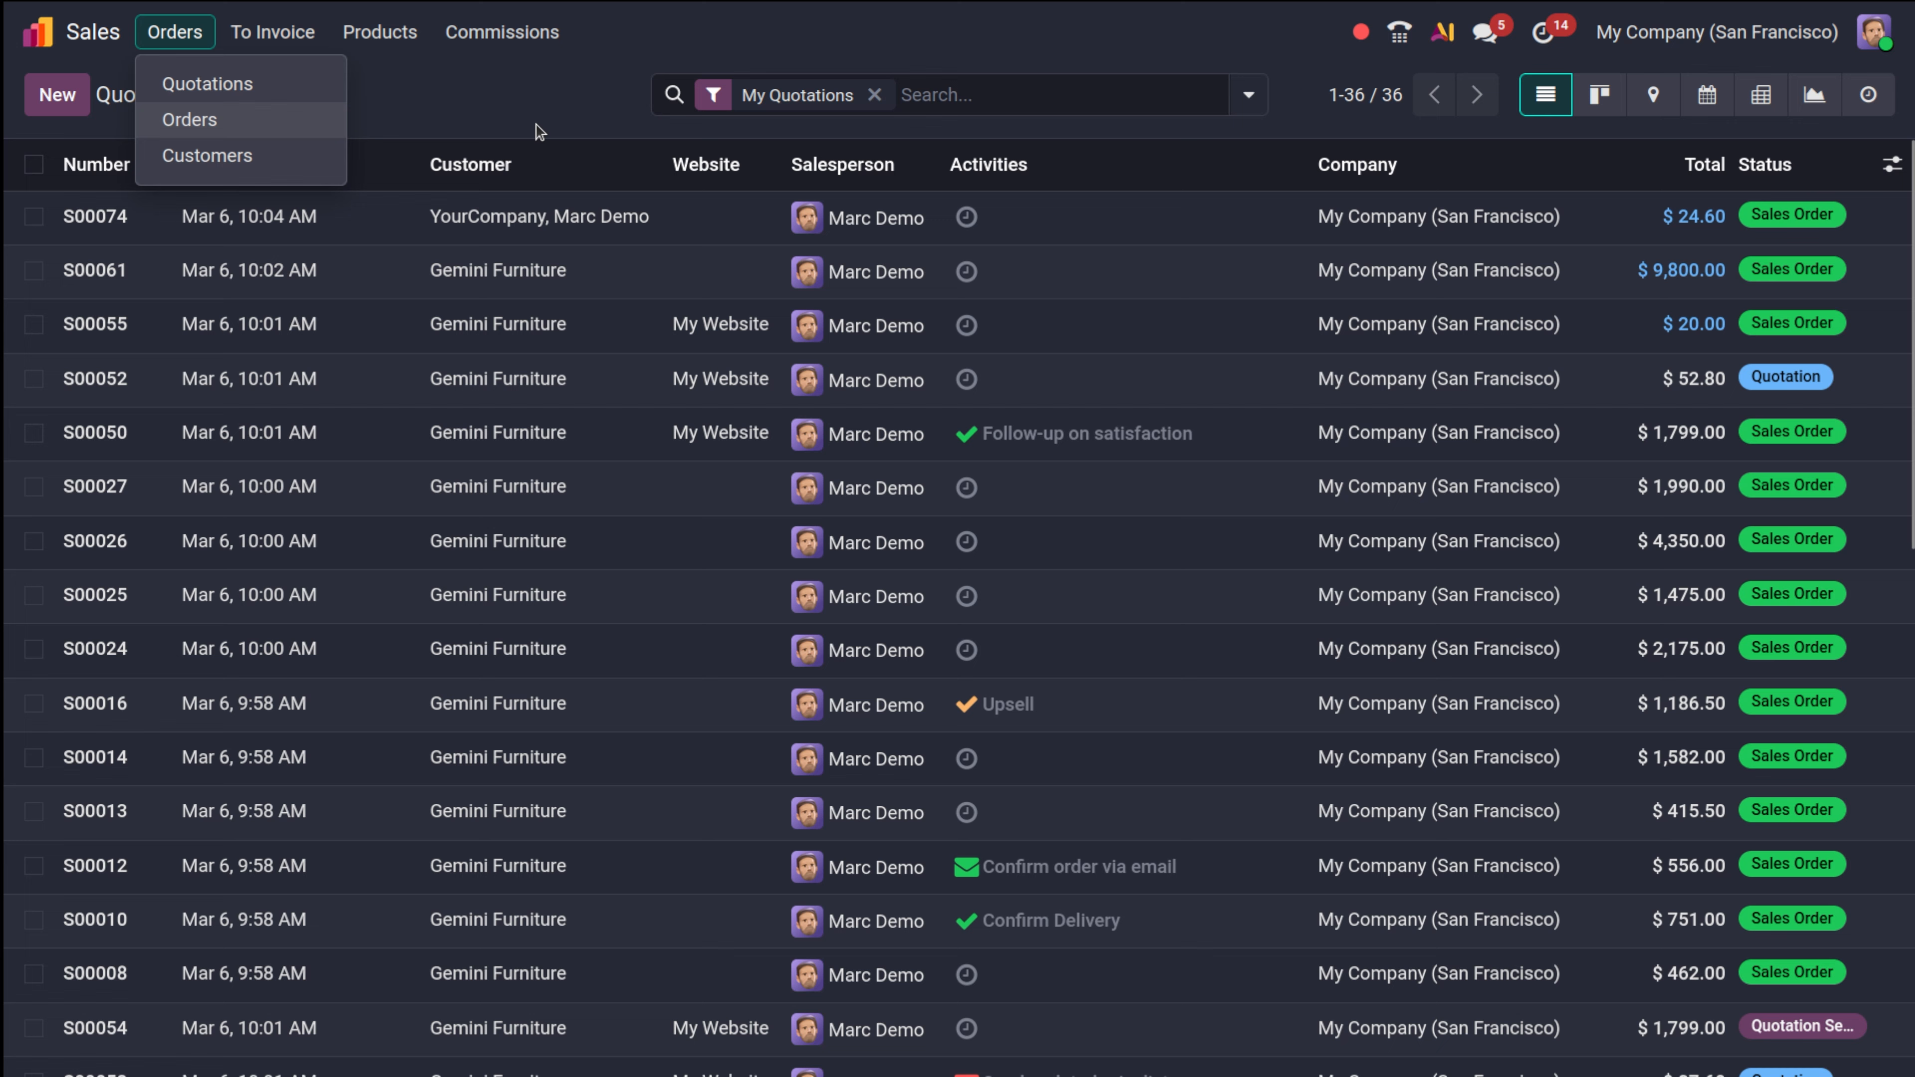
click(489, 99)
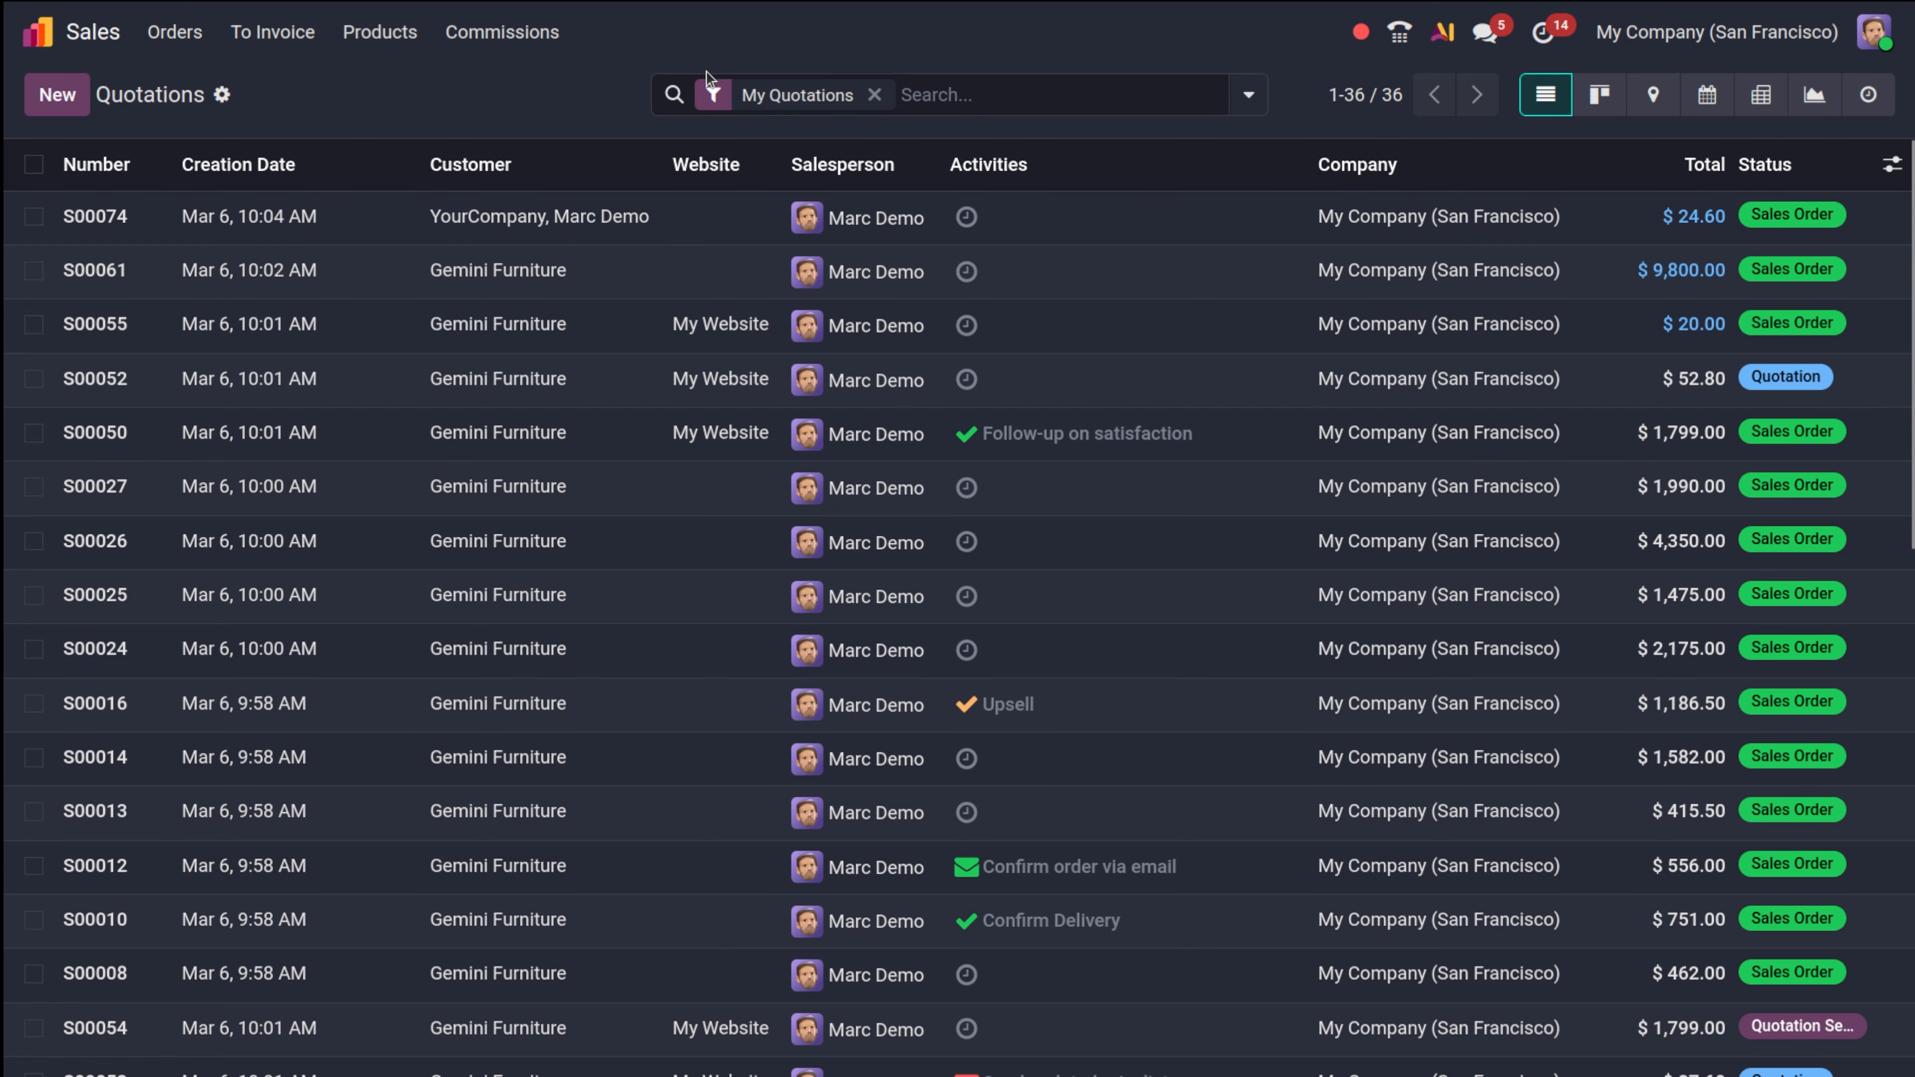
click(180, 37)
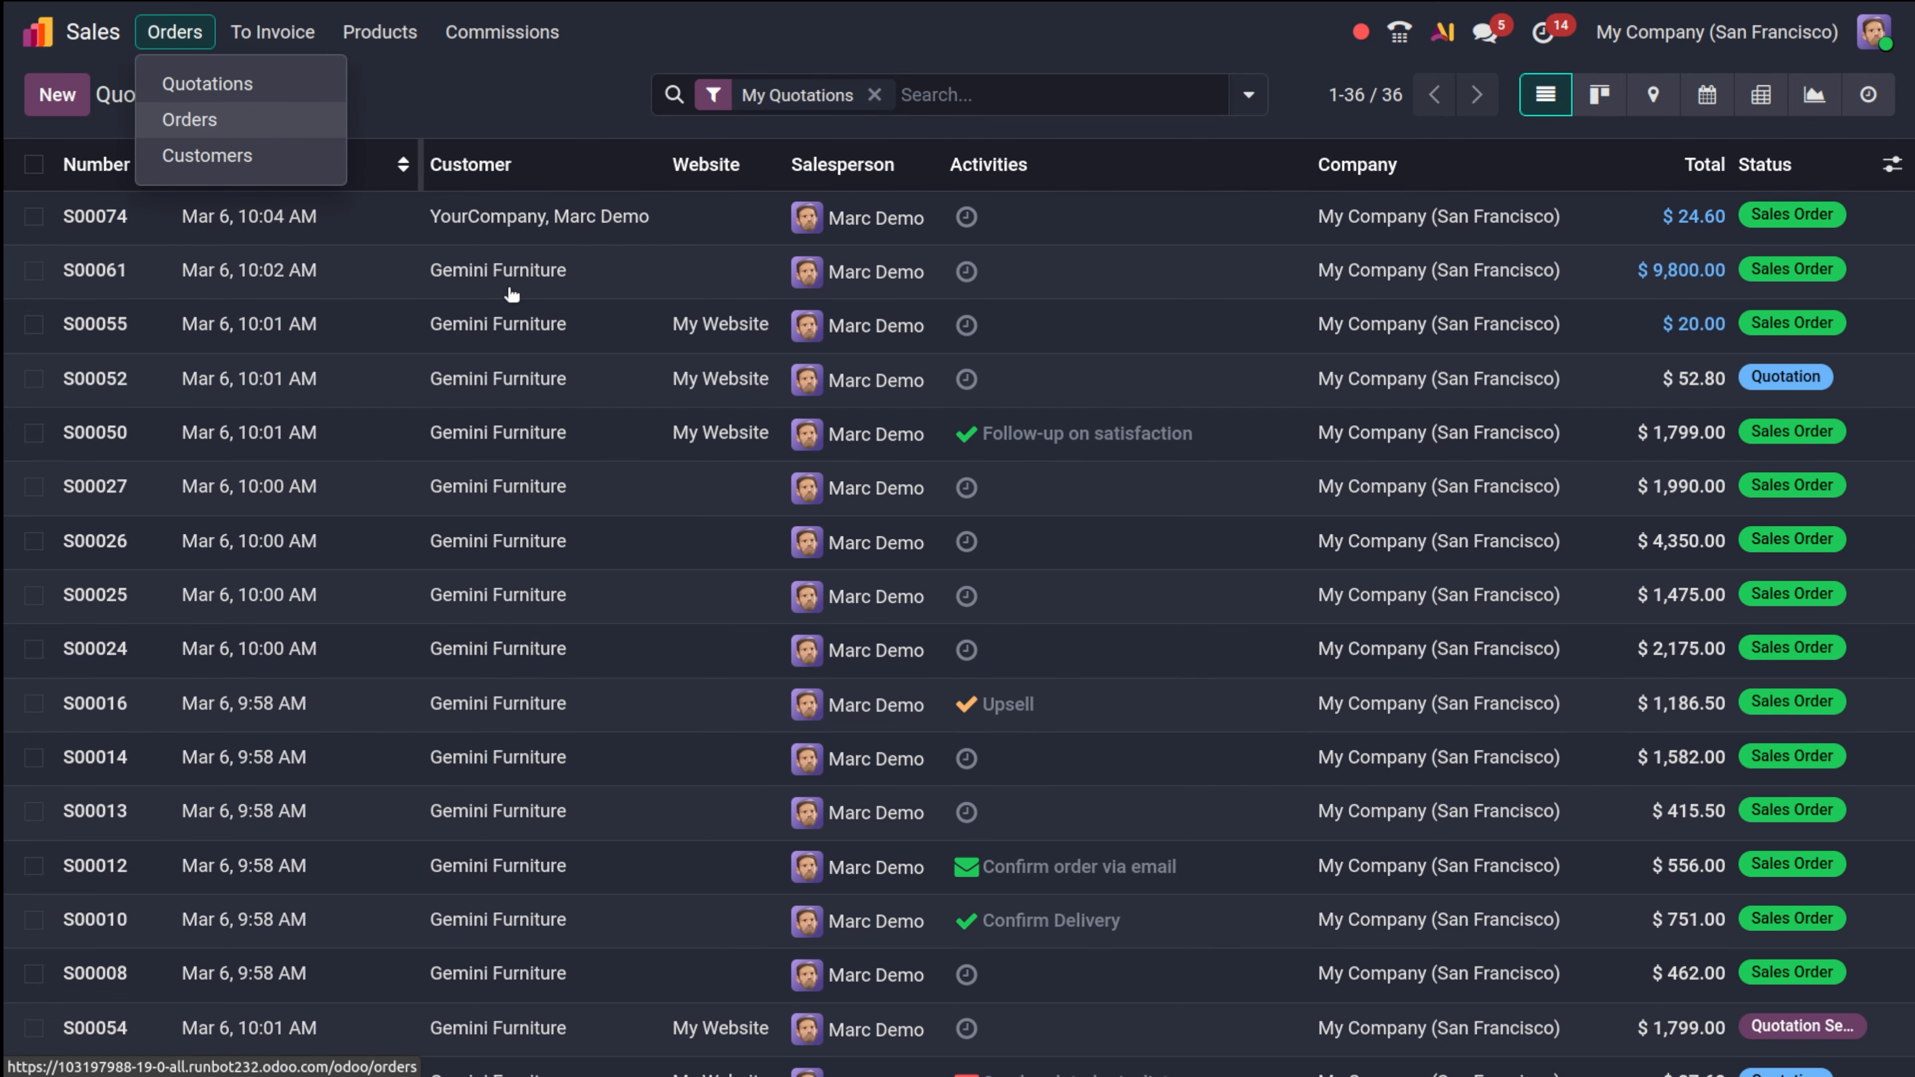
scroll(869, 1012, down, 14)
scroll(869, 1013, up, 14)
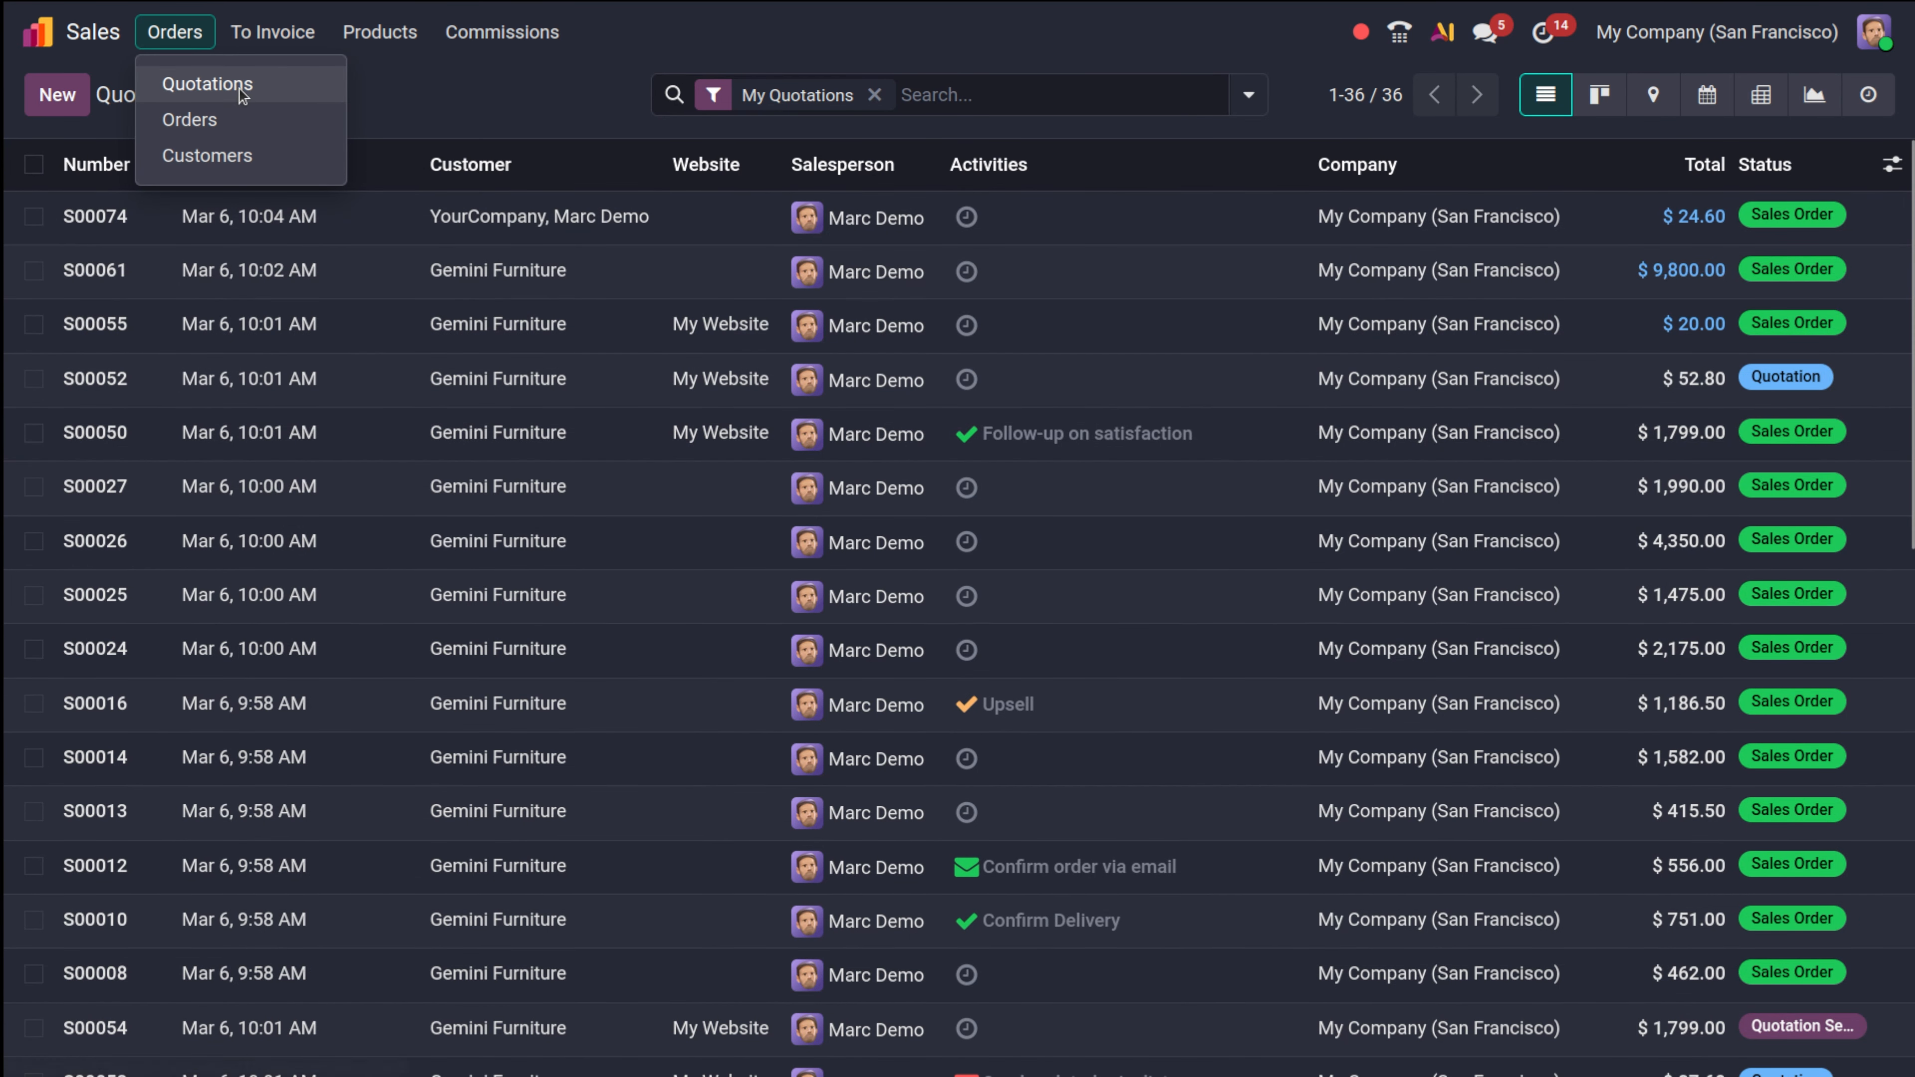
click(240, 84)
Start a new quotation with Azure Interior as the customer.
click(74, 97)
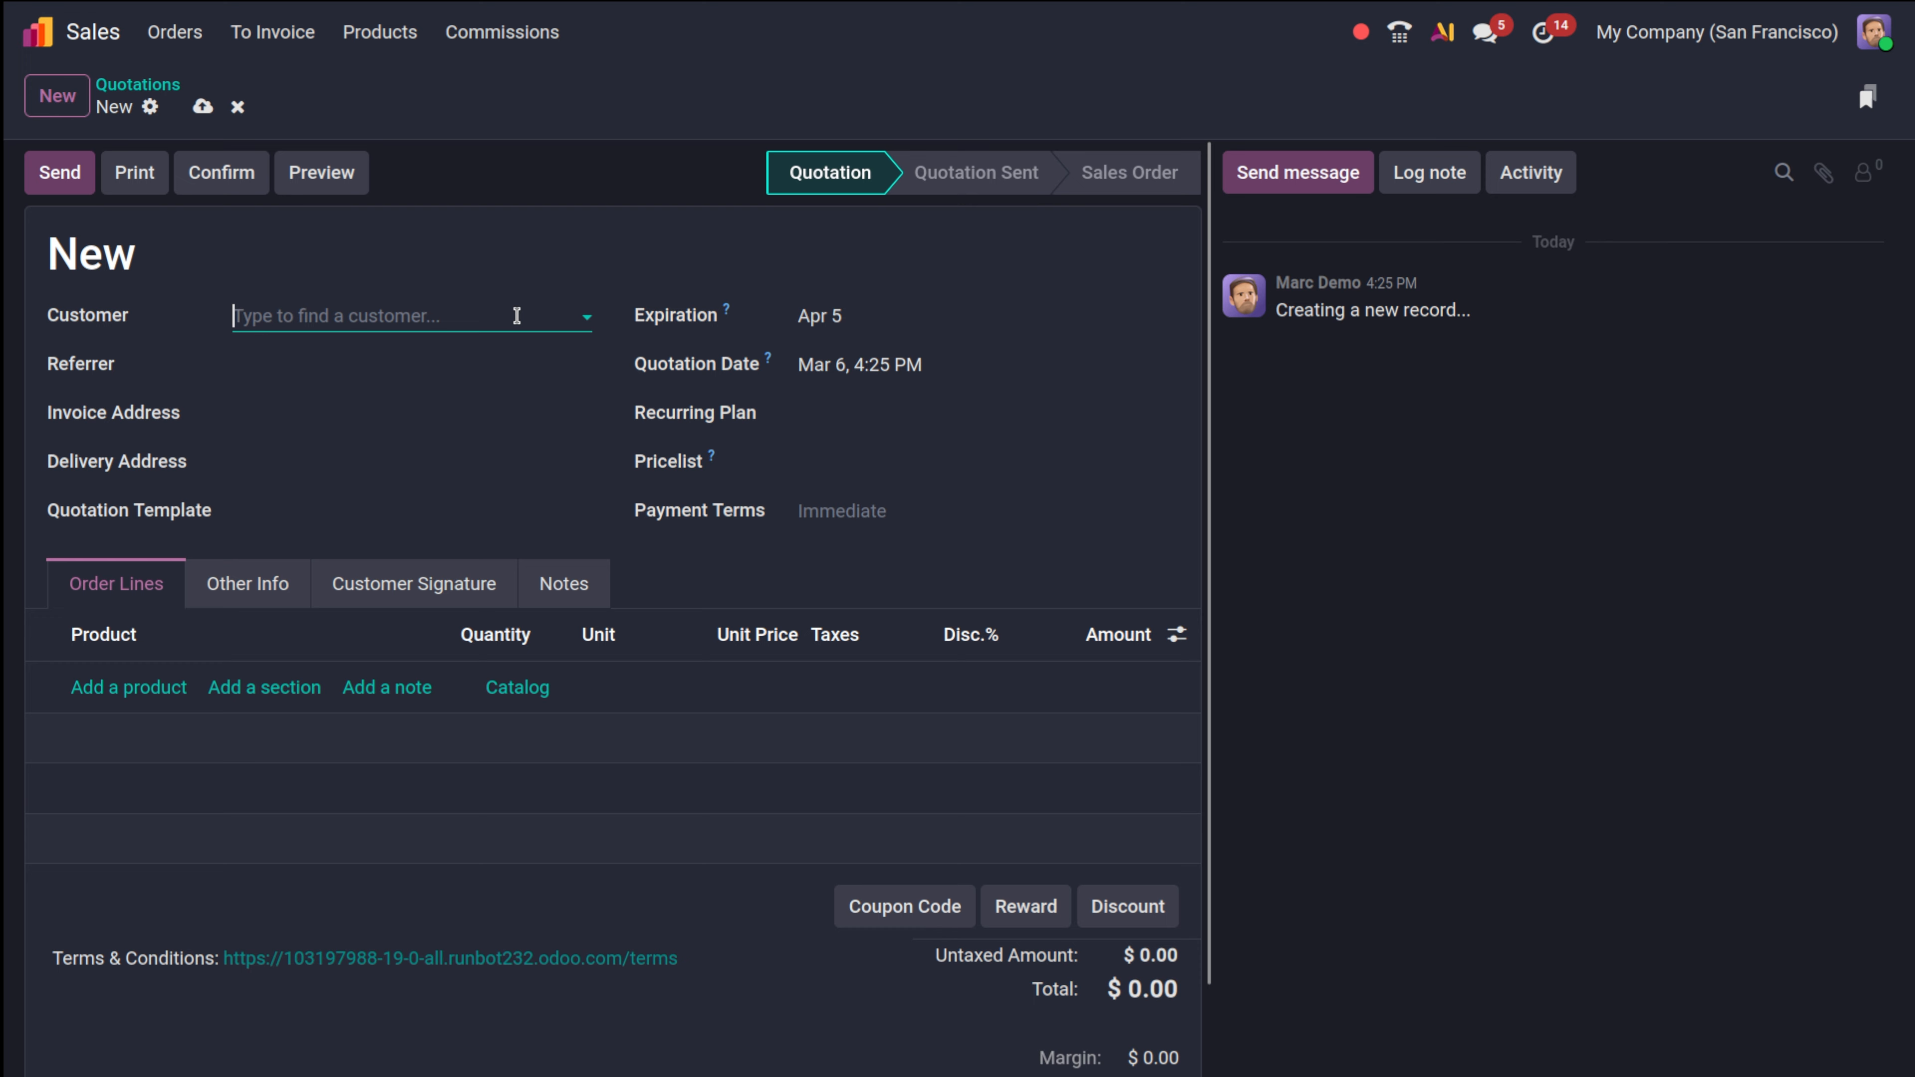
click(515, 315)
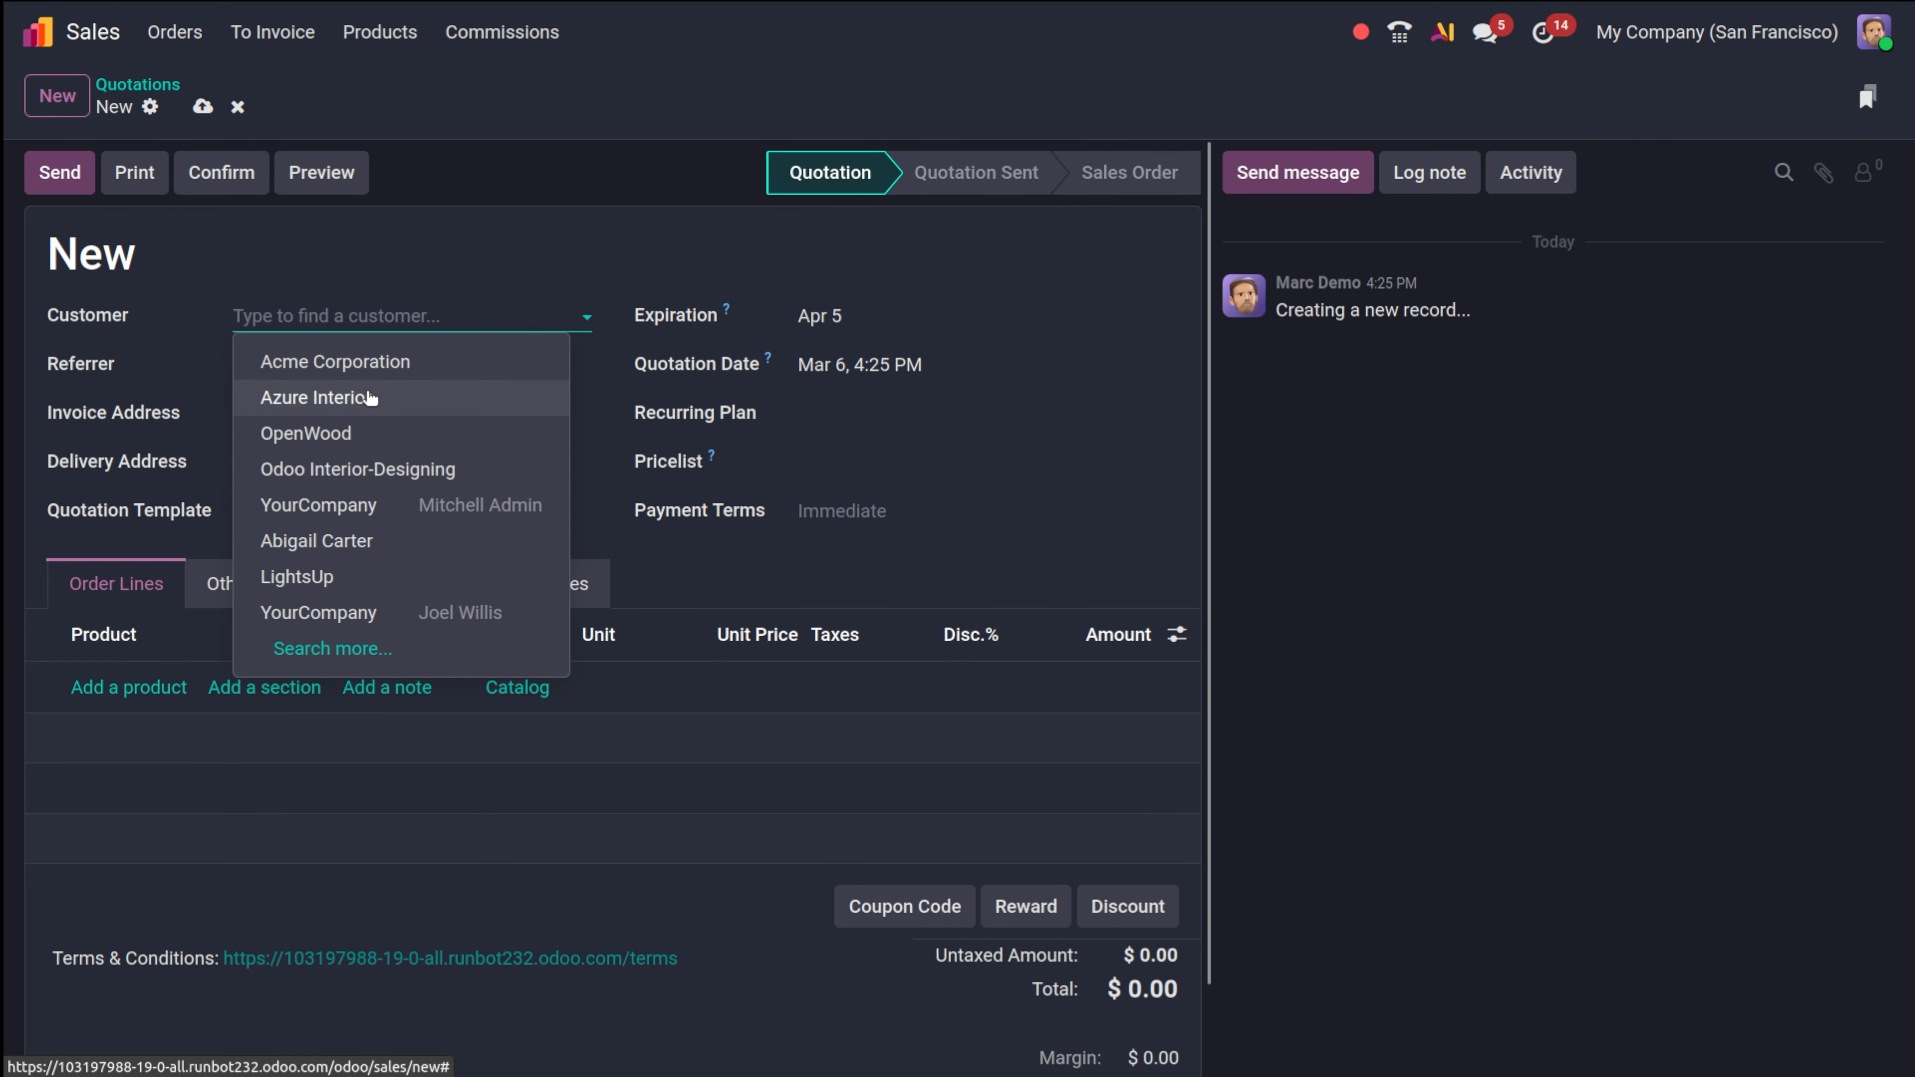
click(382, 448)
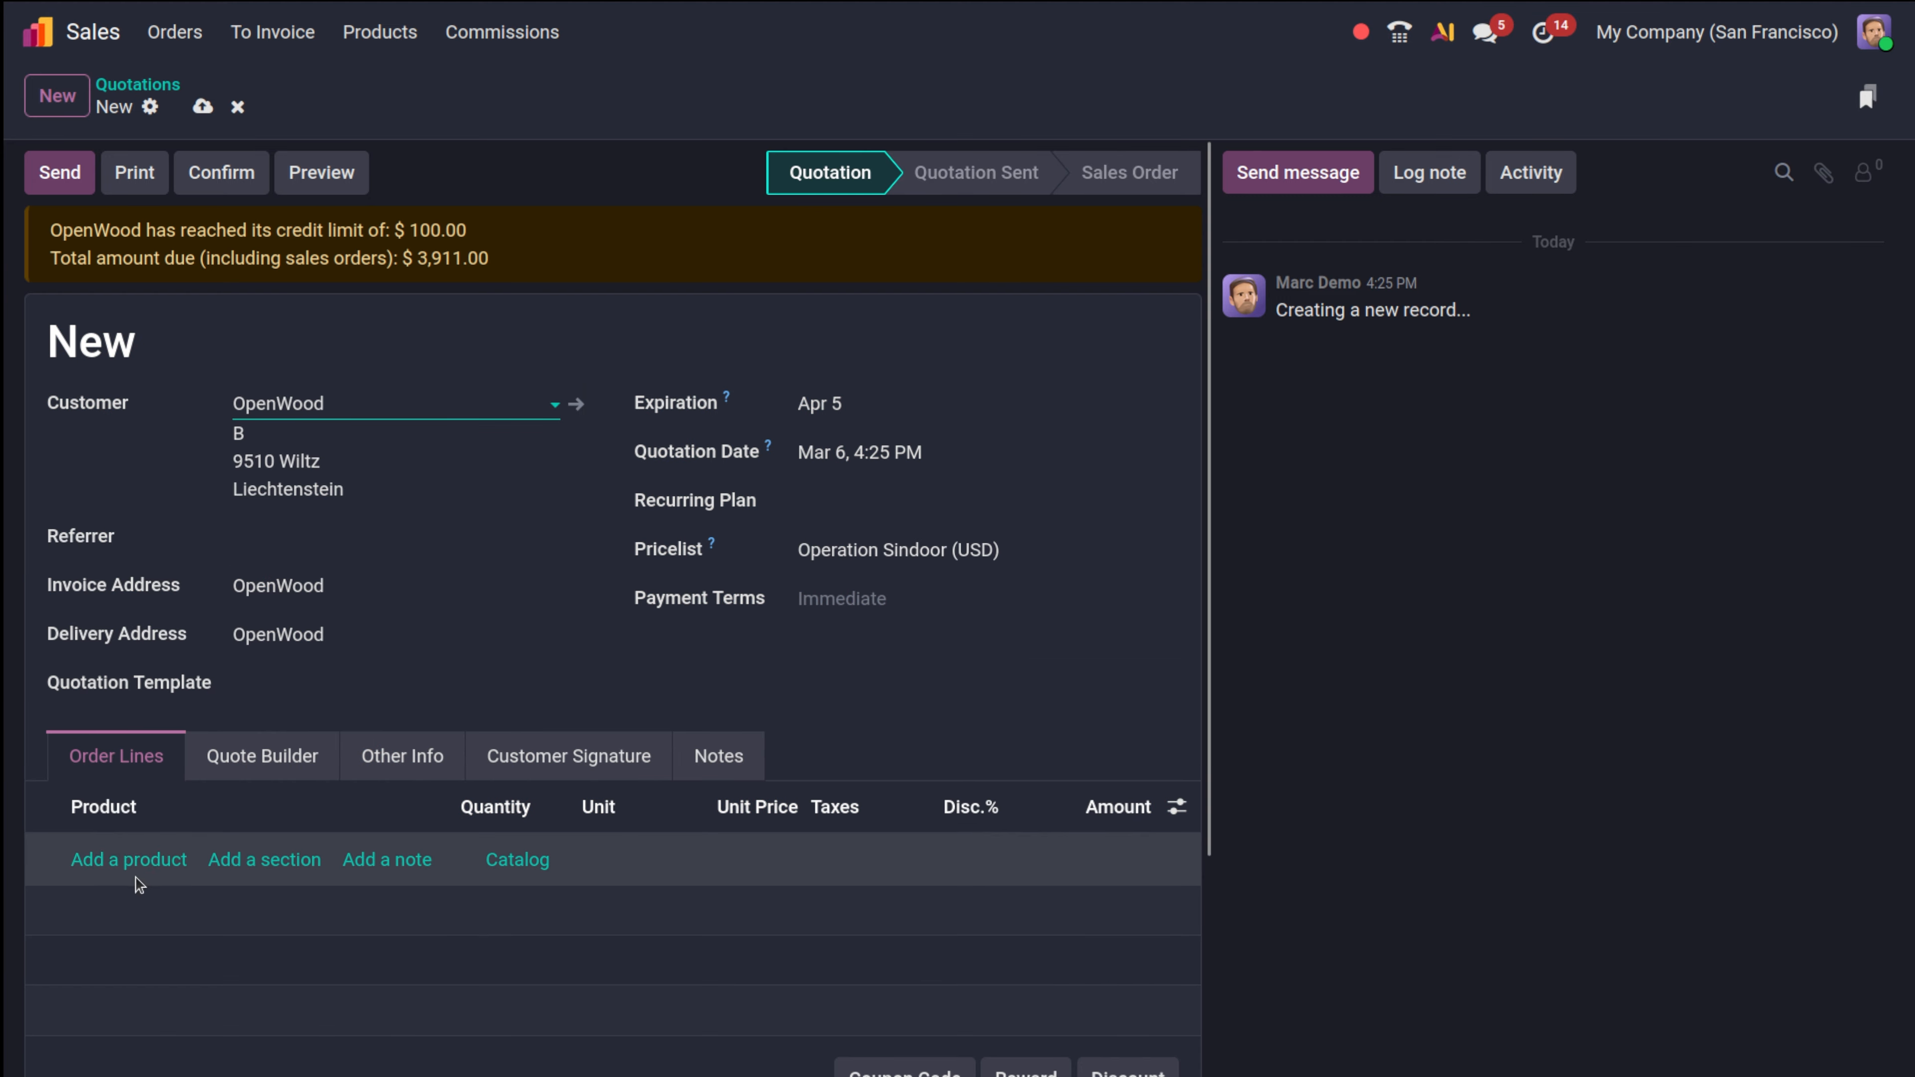
click(432, 402)
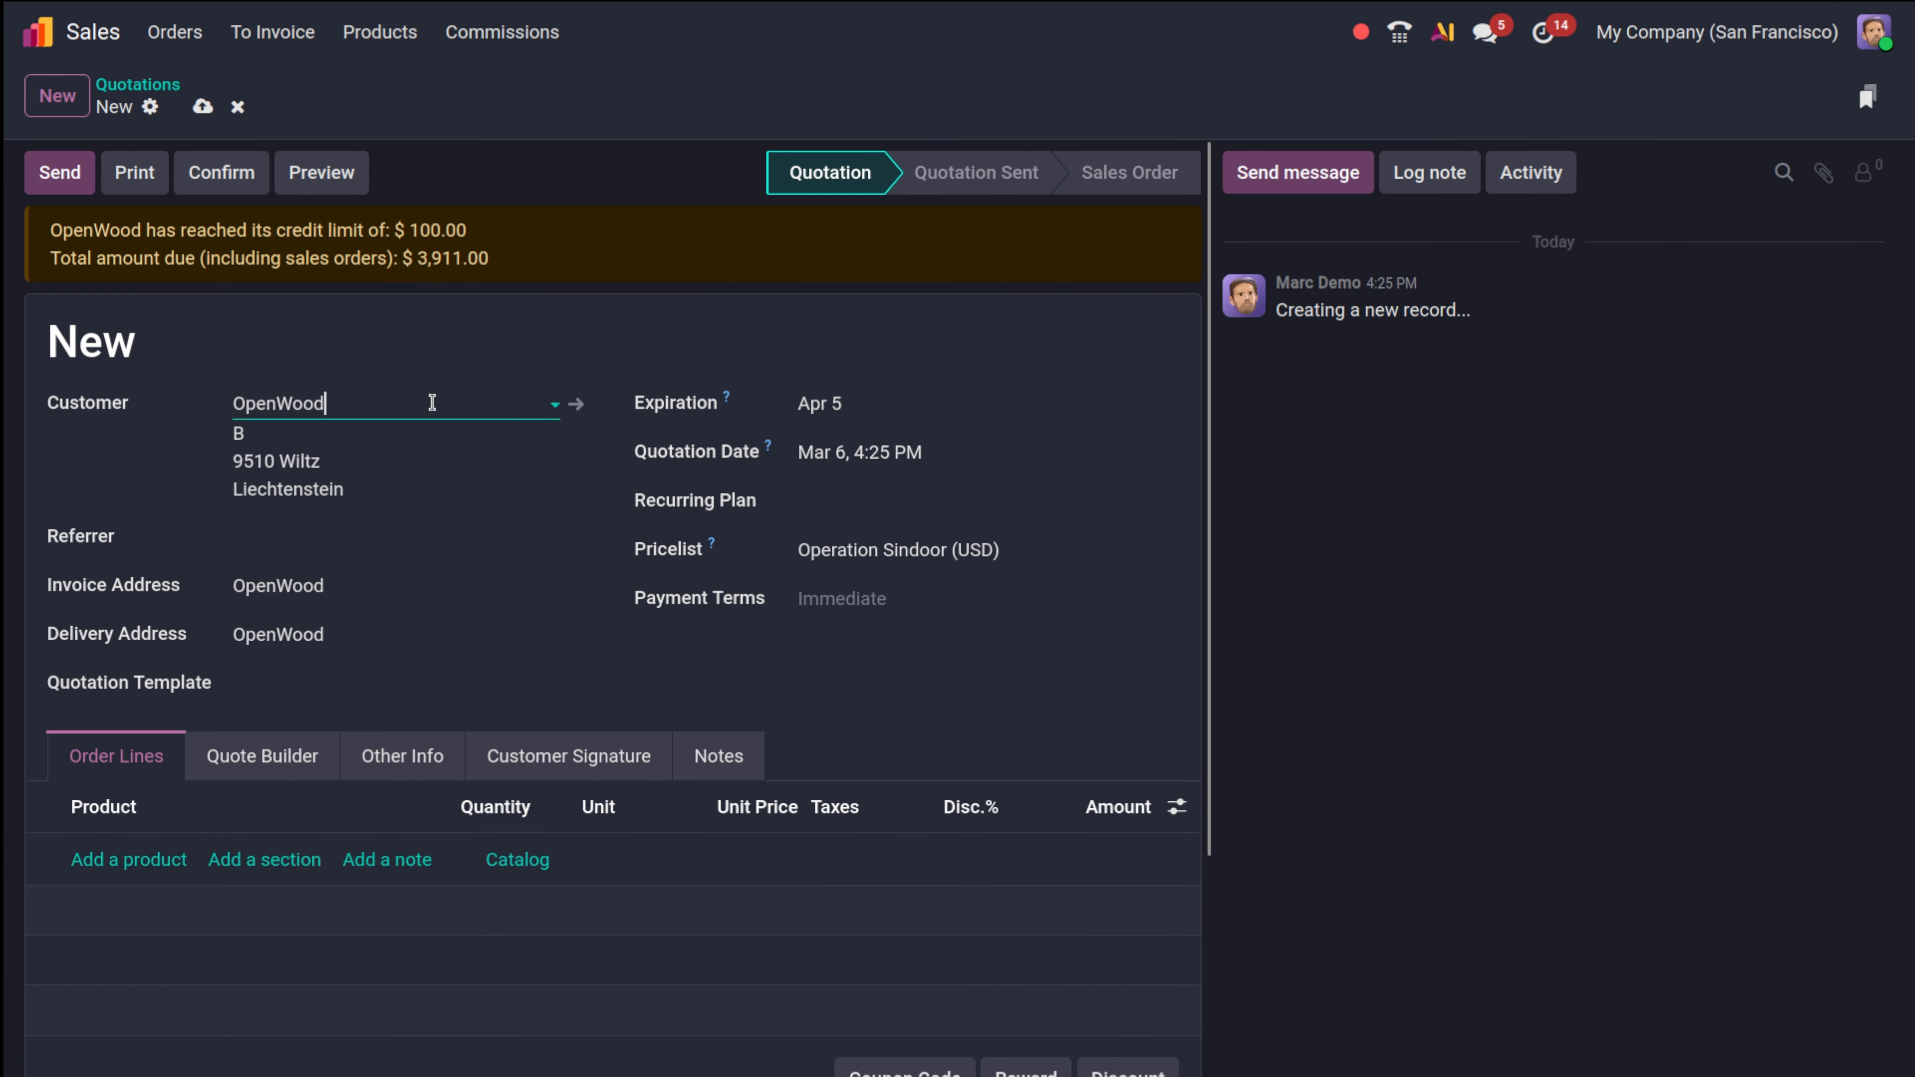
click(397, 486)
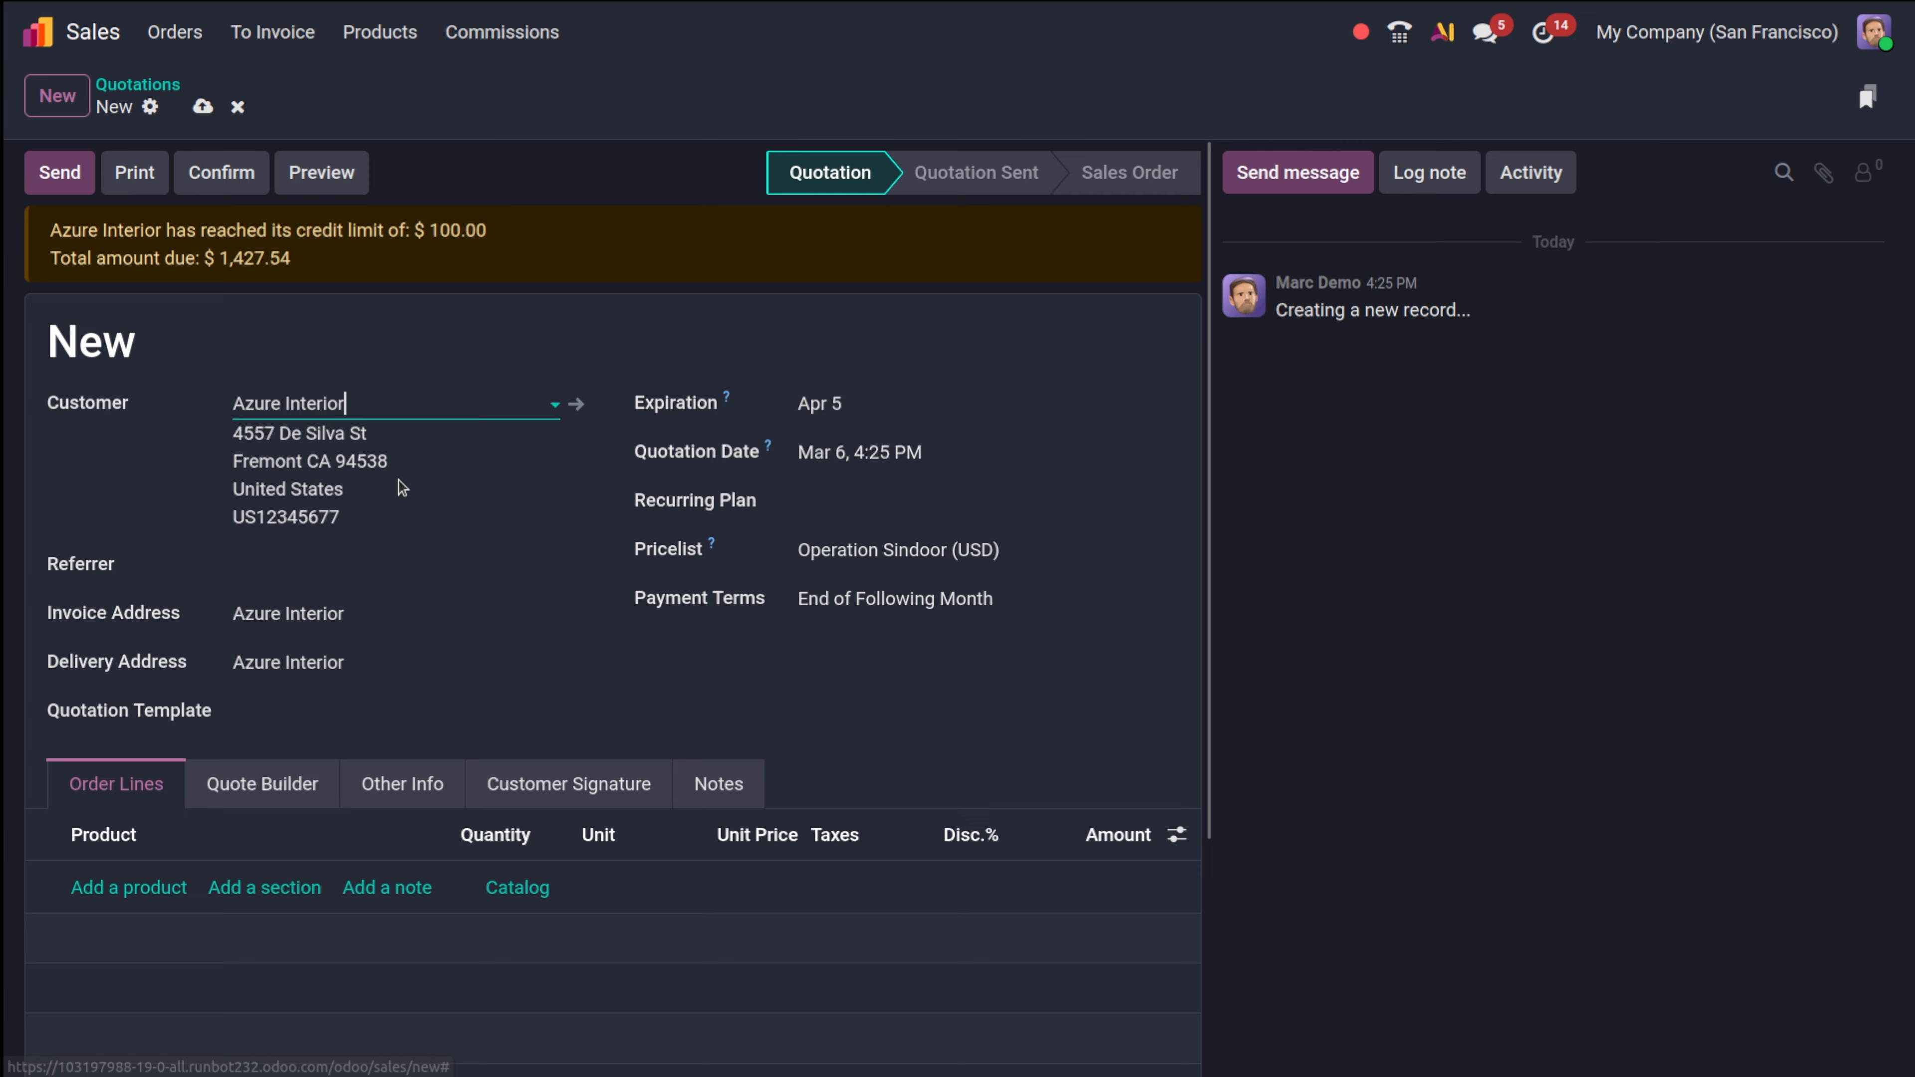
Add an Acoustic Bloc Screens order line, accepting the product configurator.
click(141, 888)
click(212, 882)
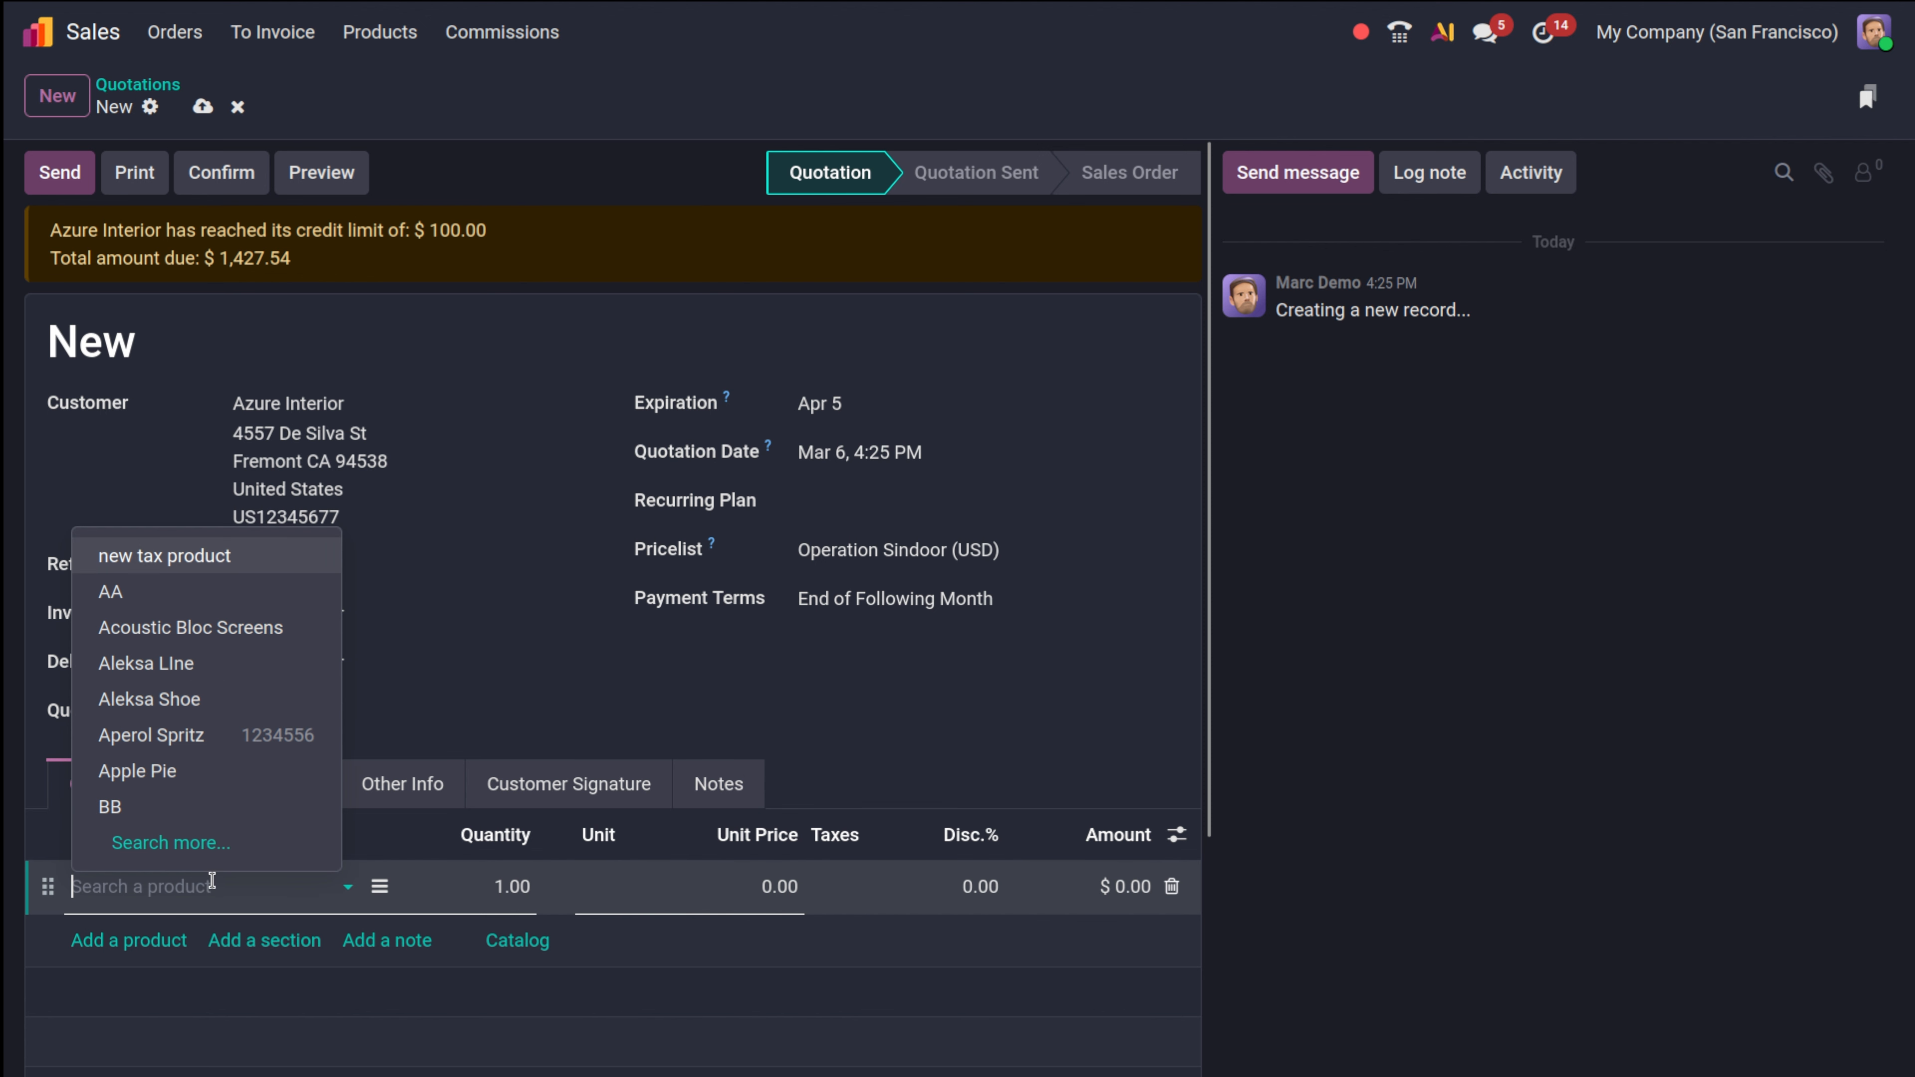
click(265, 551)
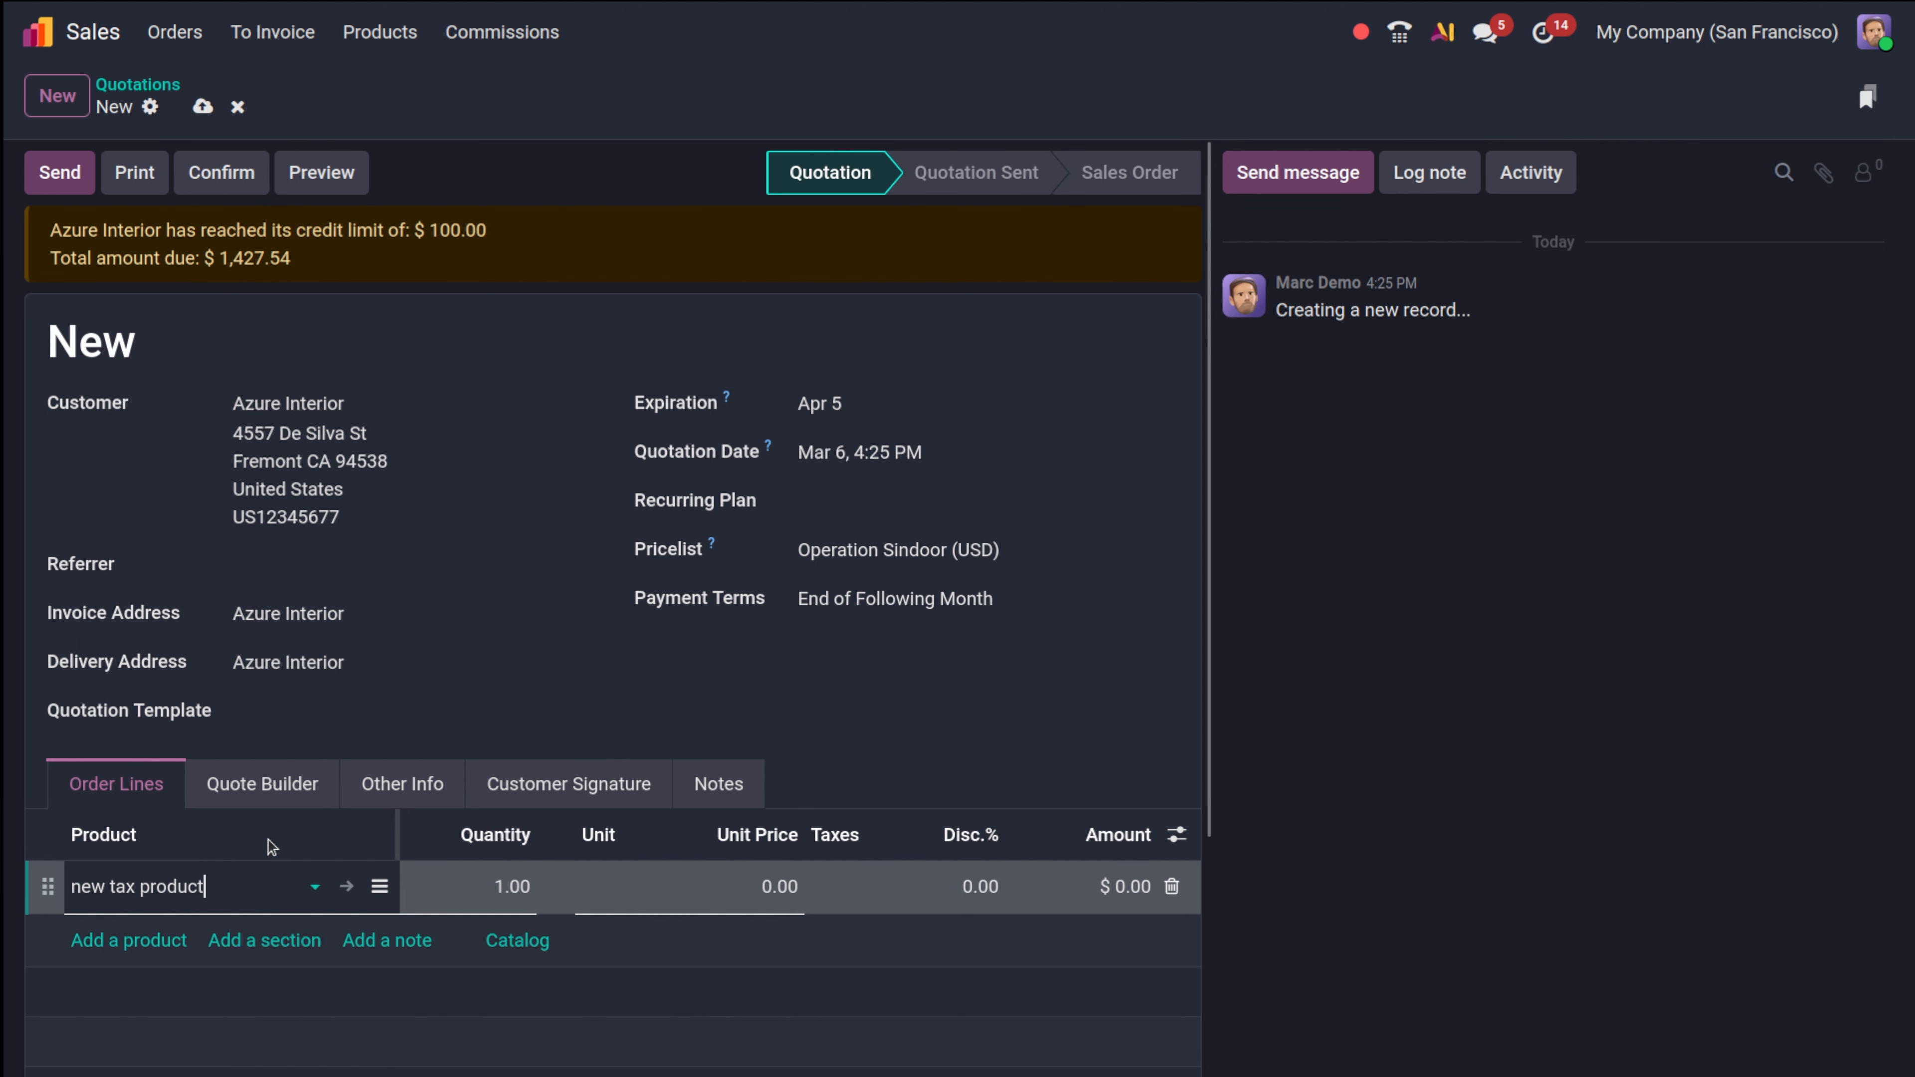
click(281, 903)
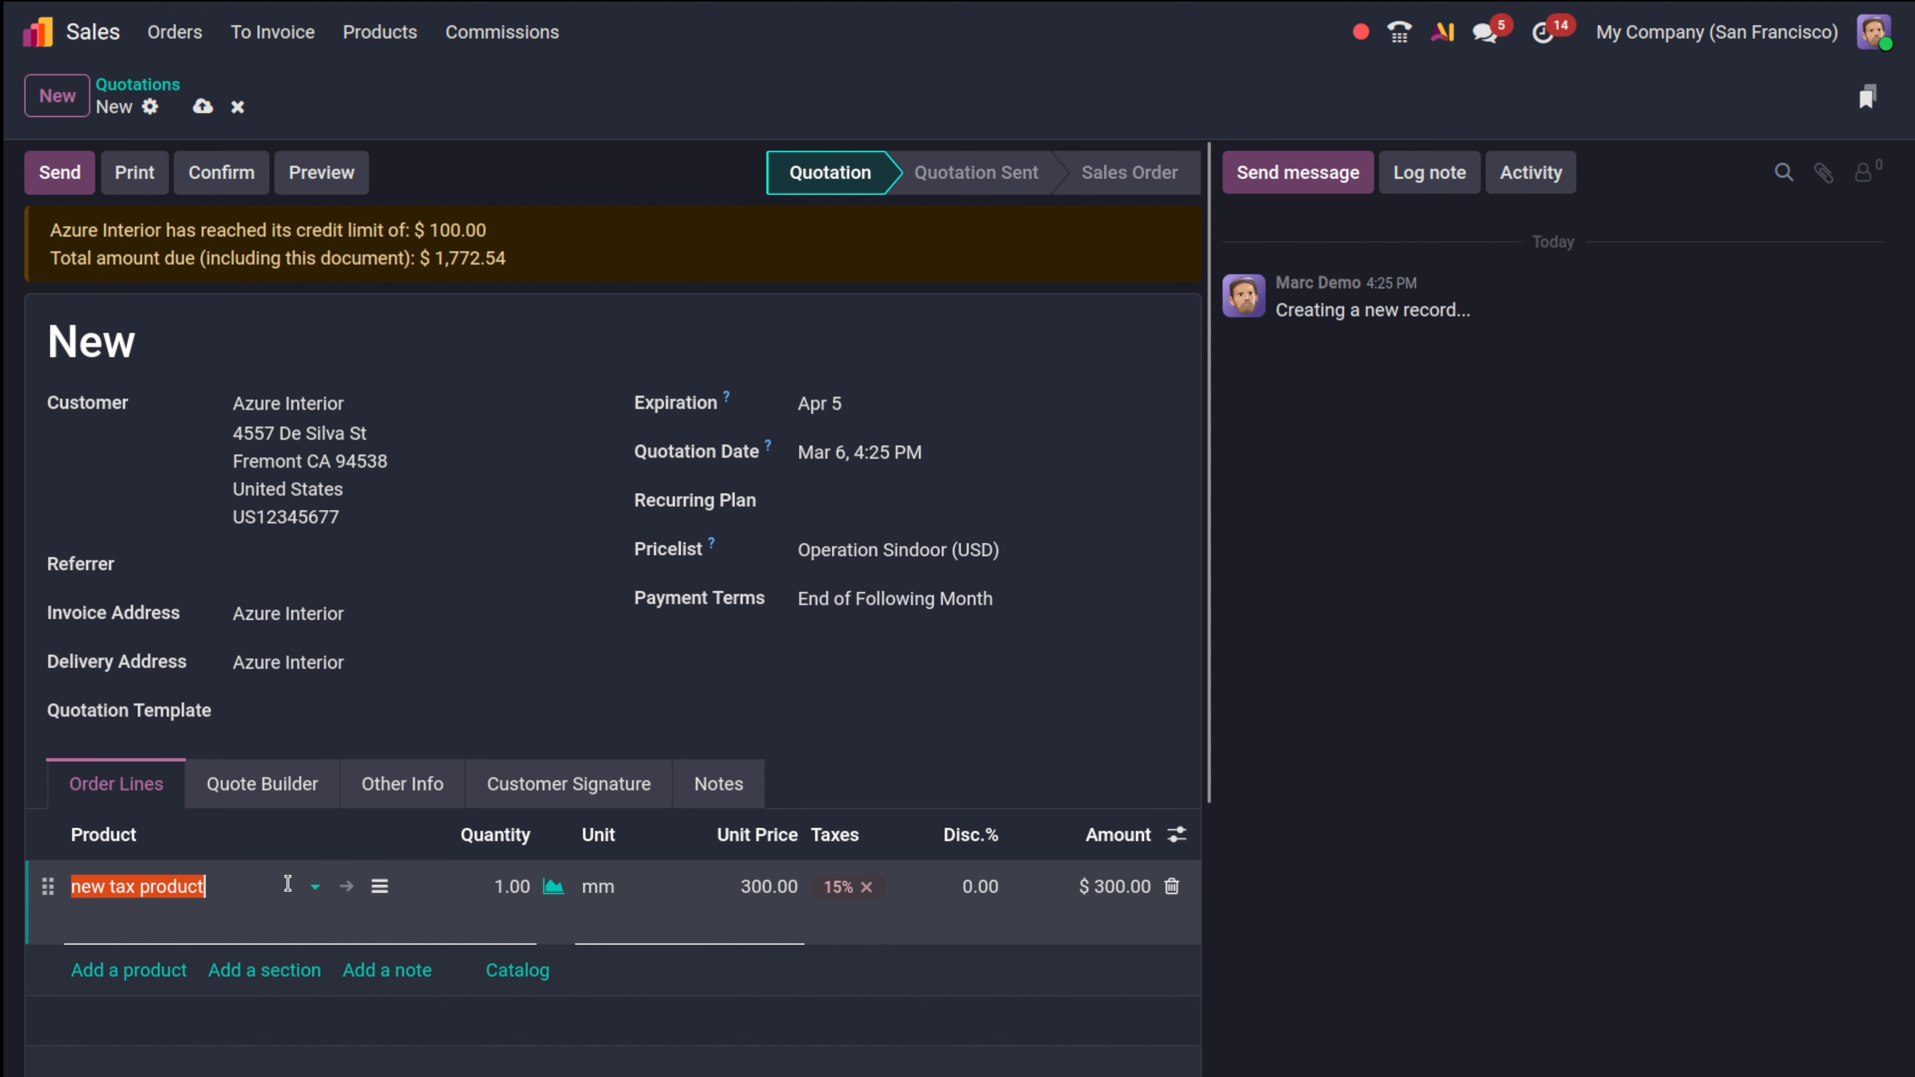
click(291, 883)
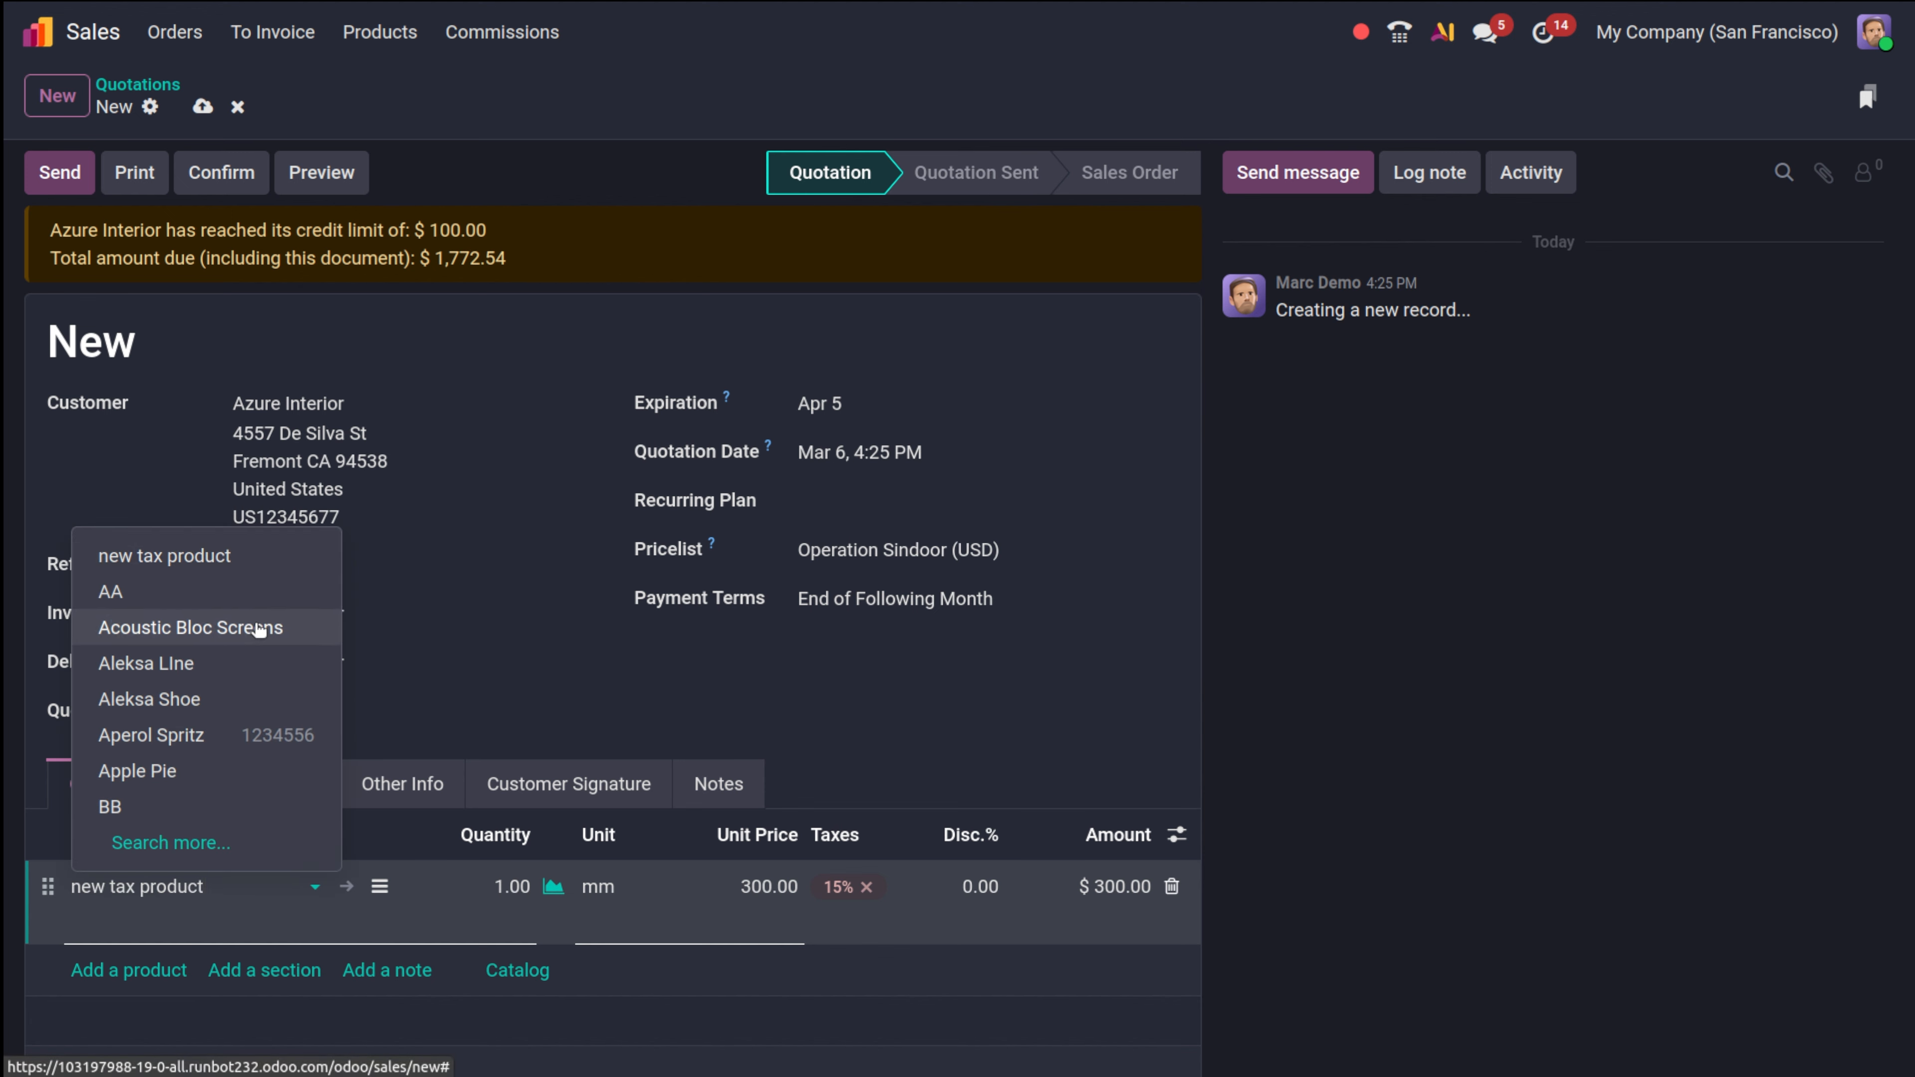
click(255, 629)
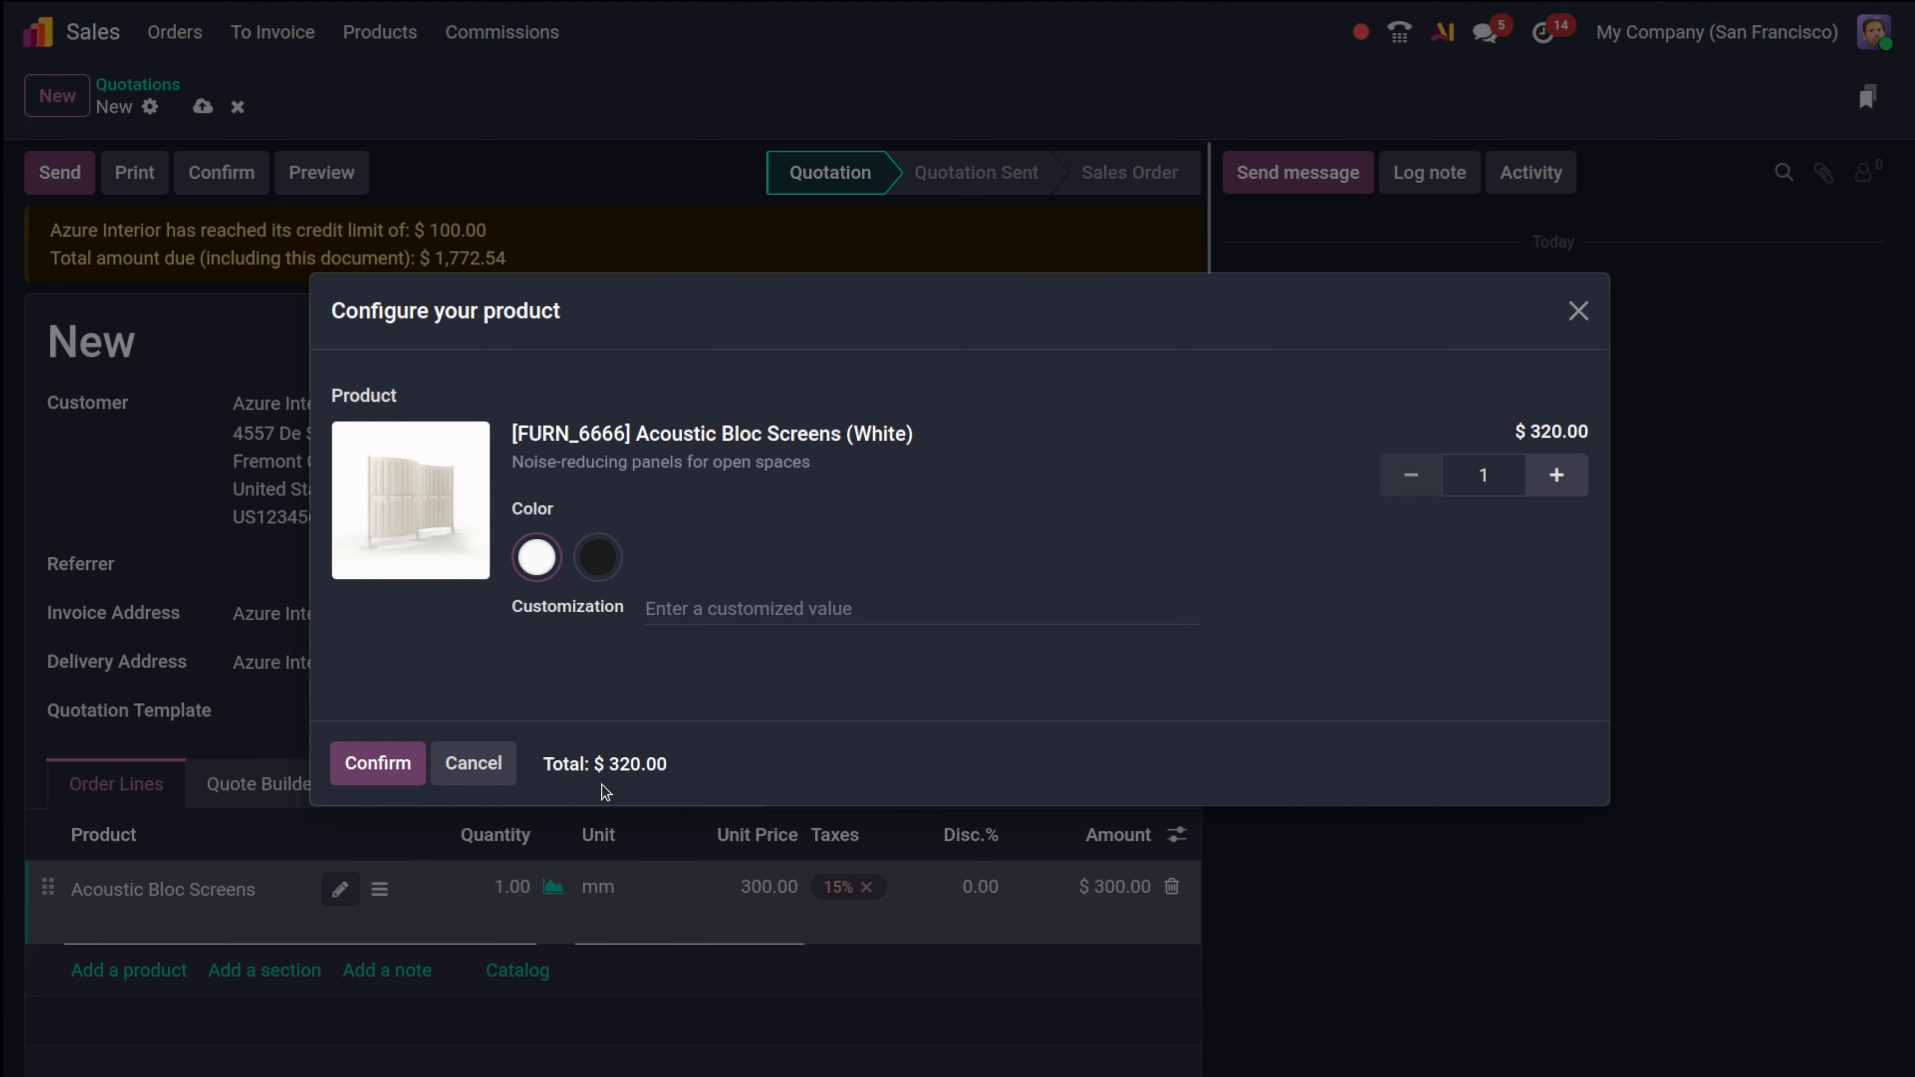
click(377, 764)
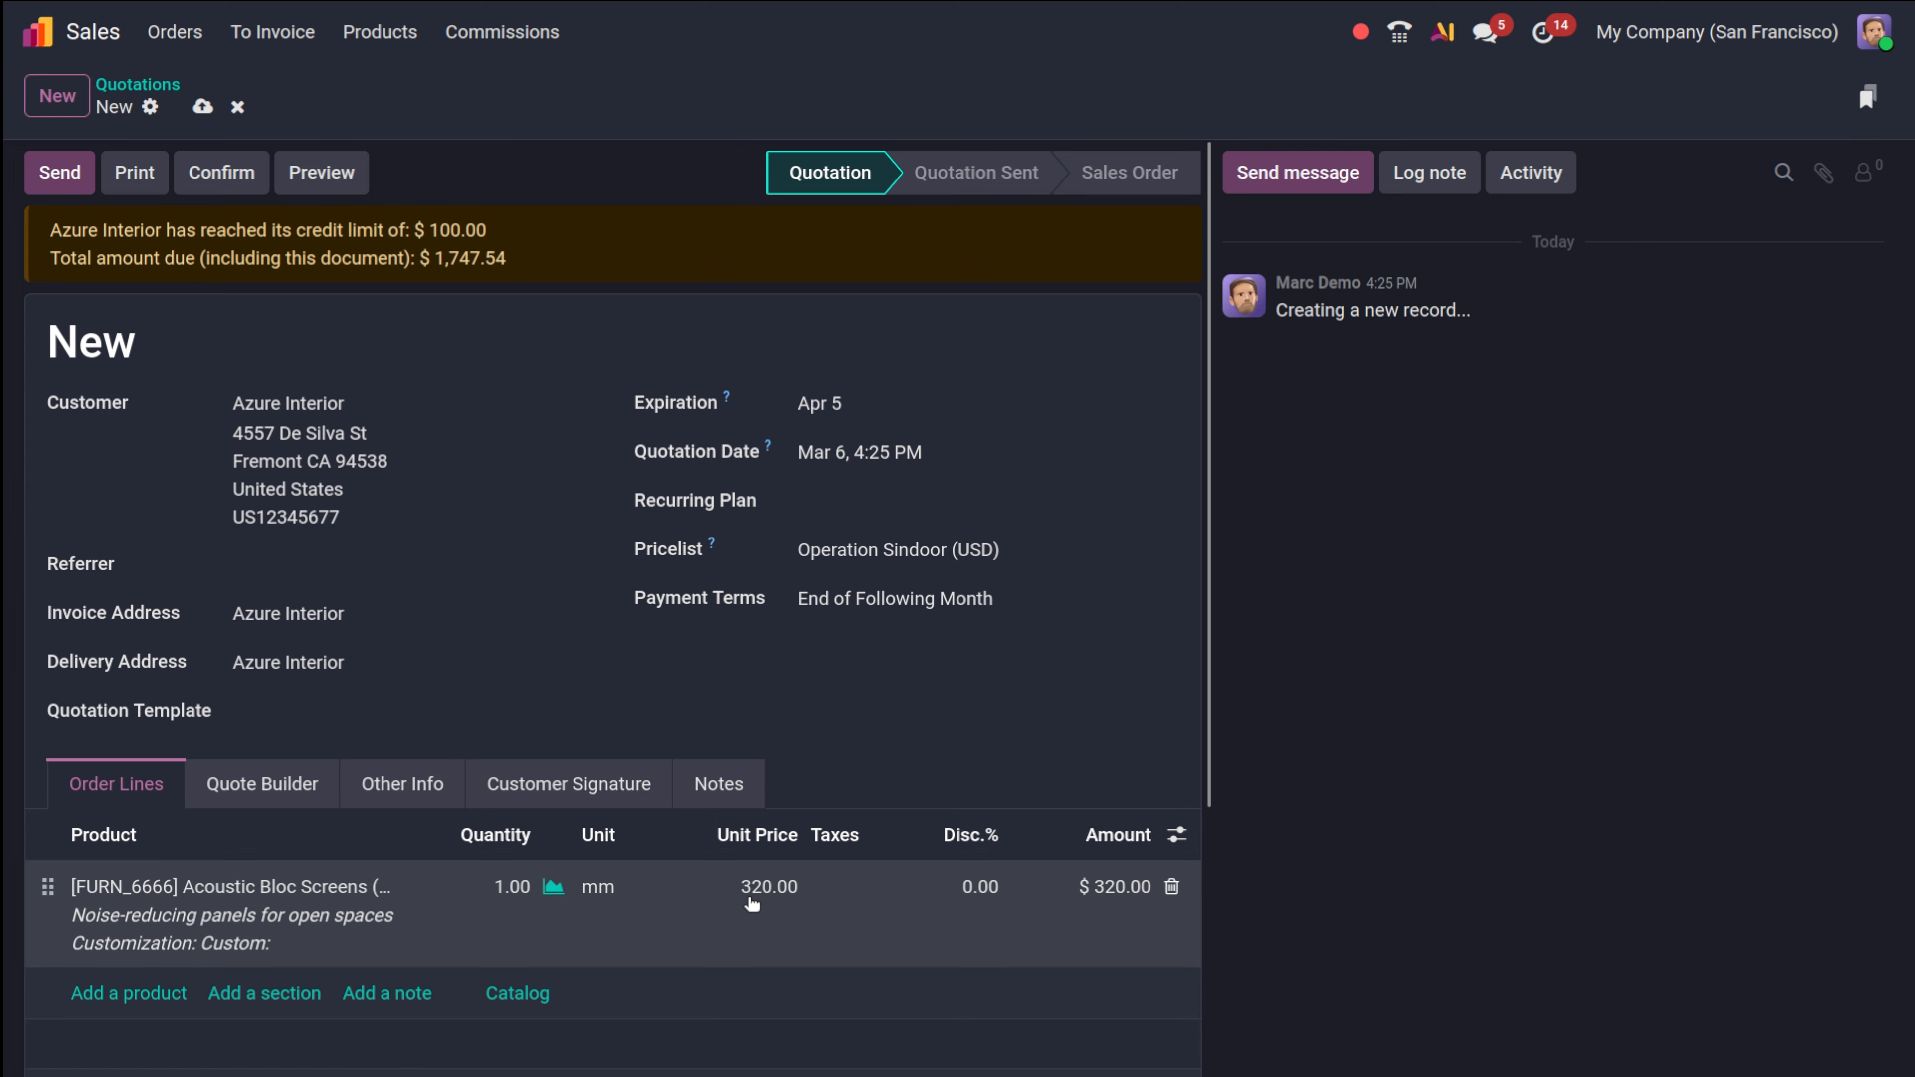
Change the line's unit price to 50 and confirm the quotation as sales order S00103.
click(750, 899)
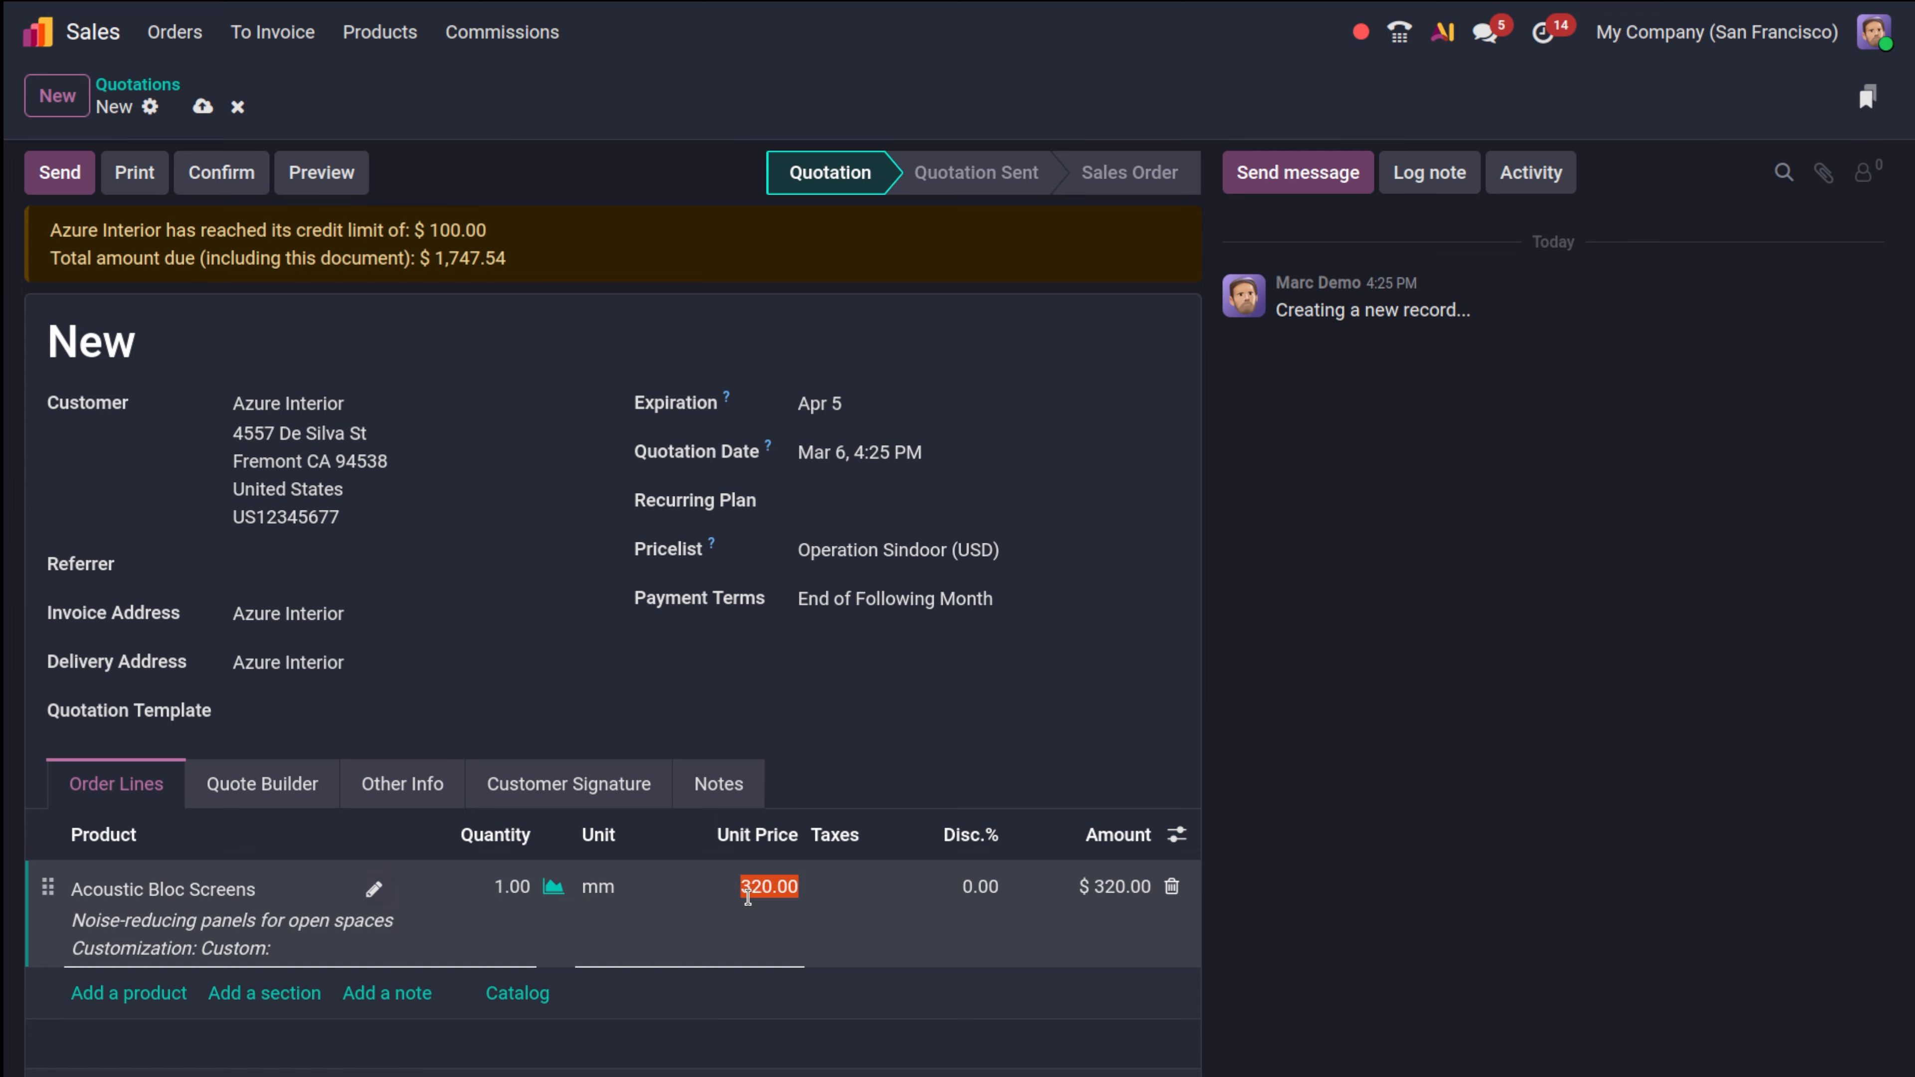
text(50)
click(926, 694)
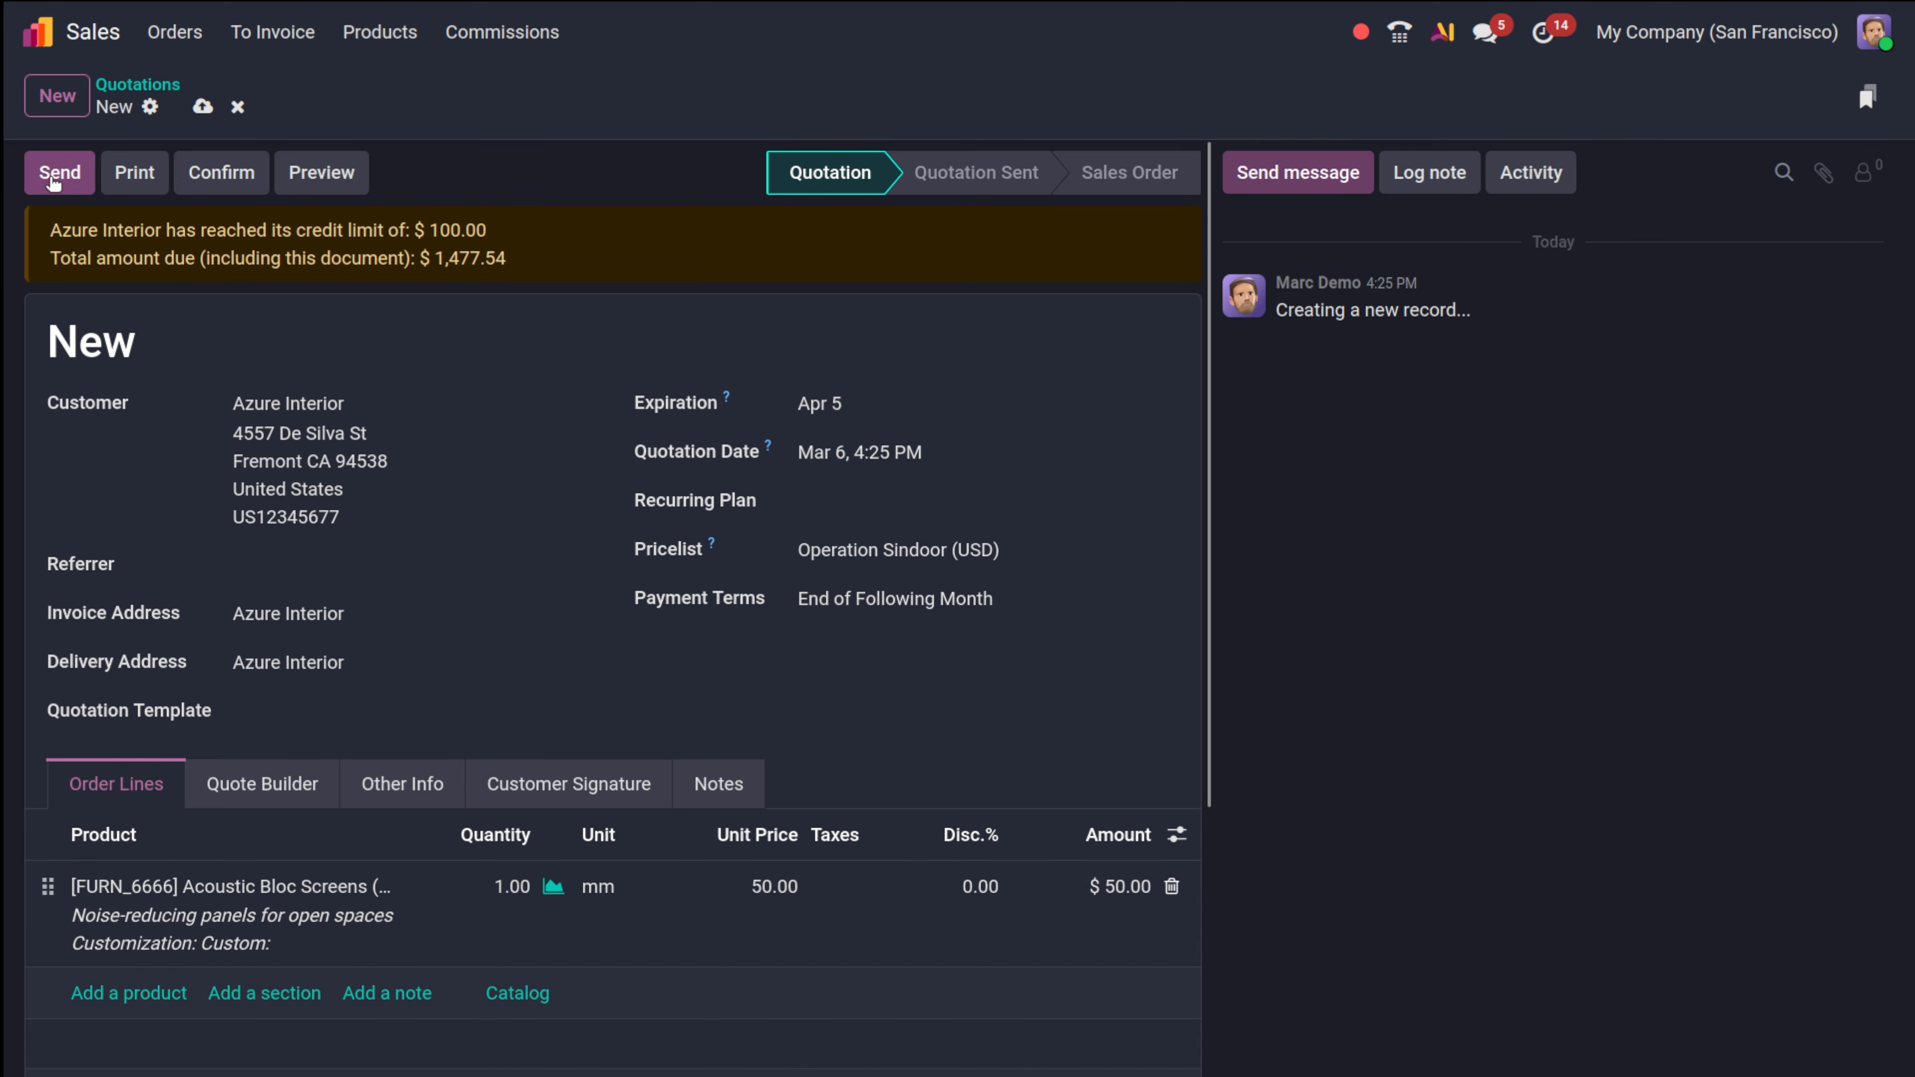
click(221, 176)
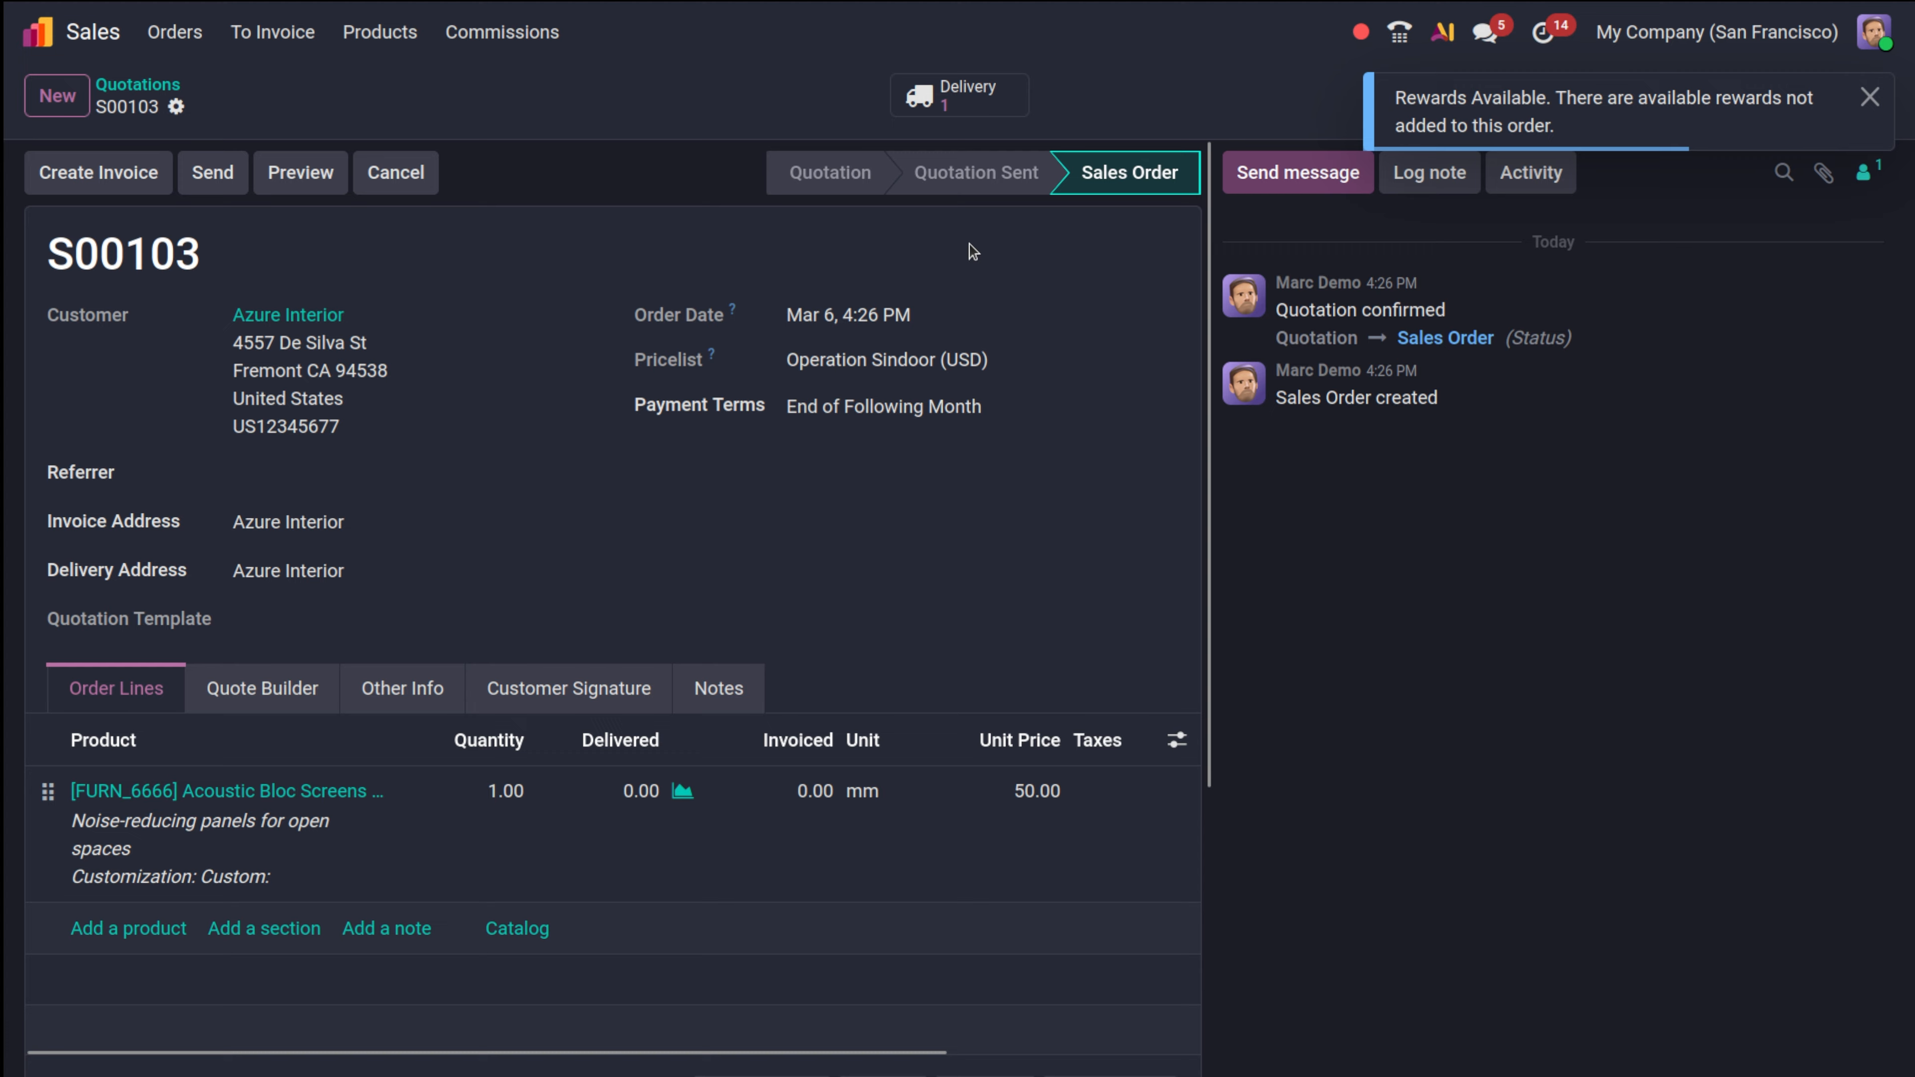
Try creating a draft invoice, dismiss the no-delivered-items error, and cancel.
click(86, 172)
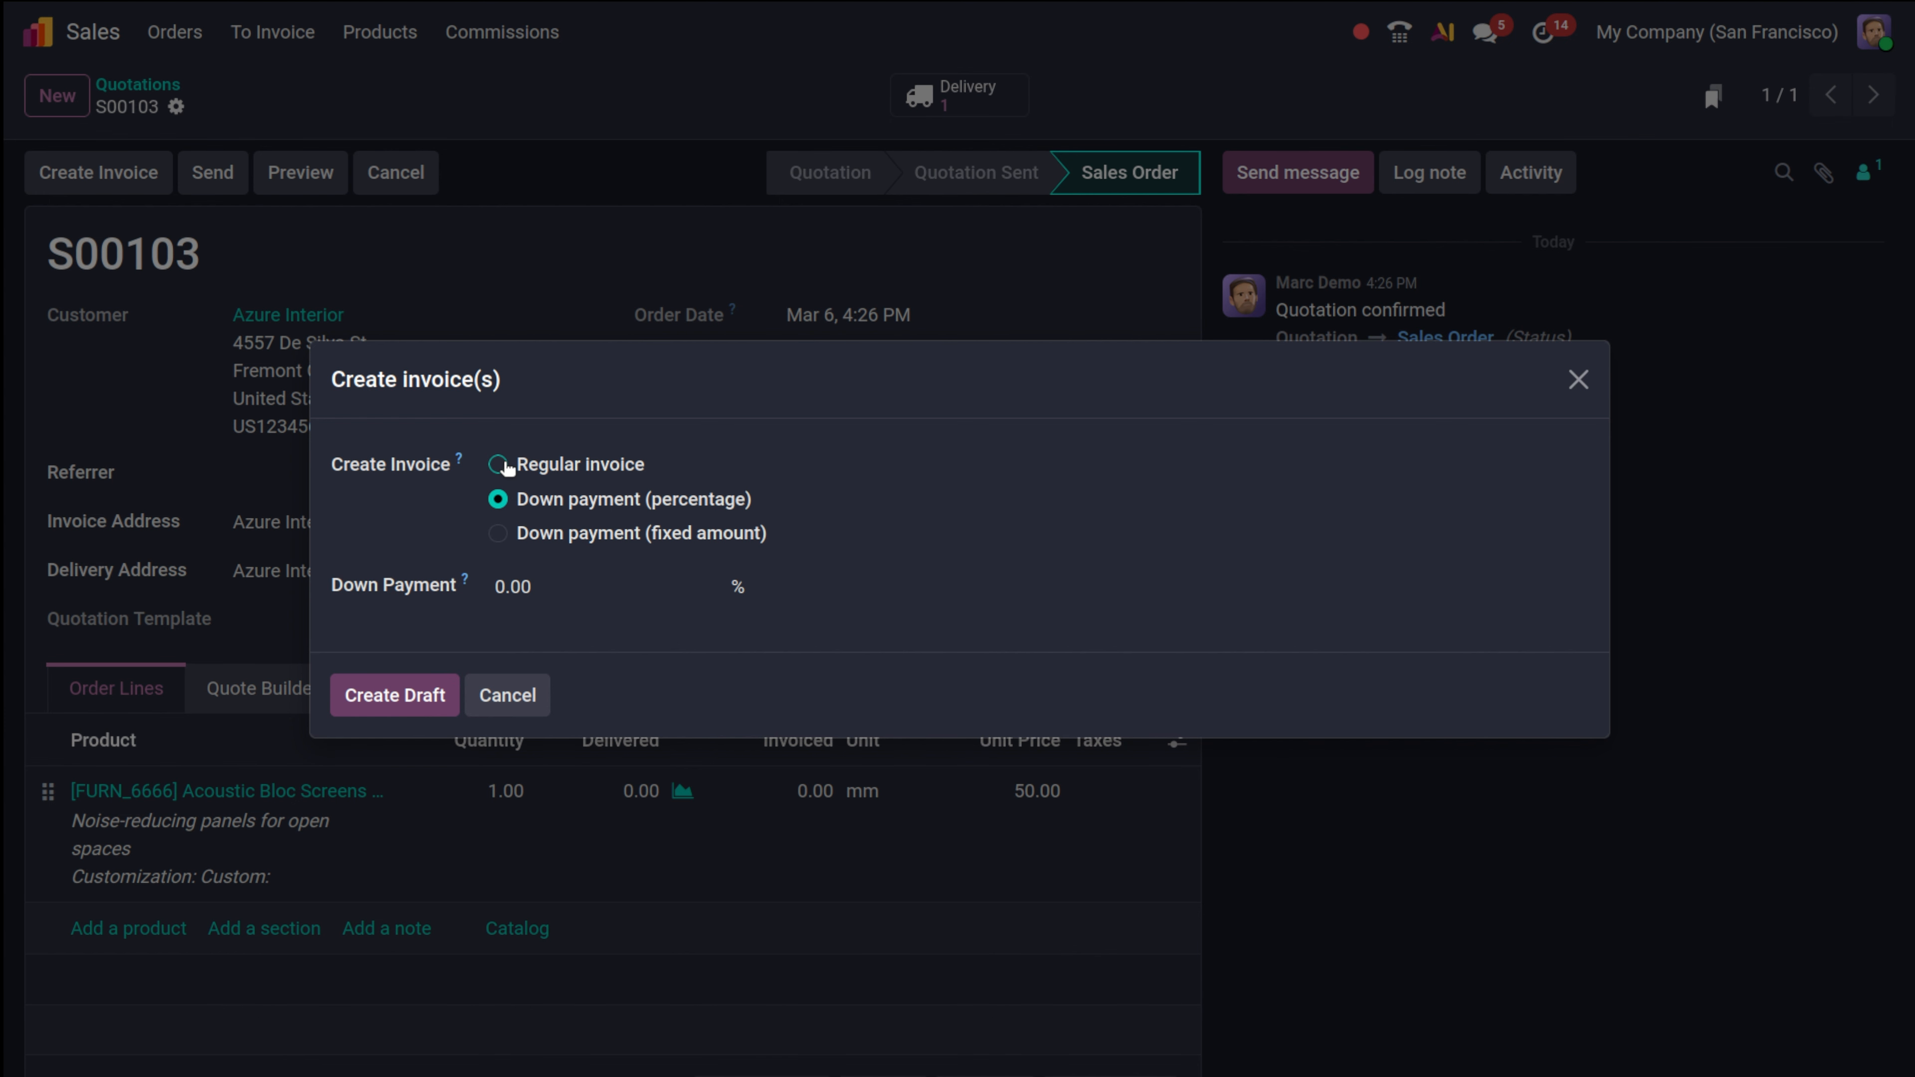
click(443, 675)
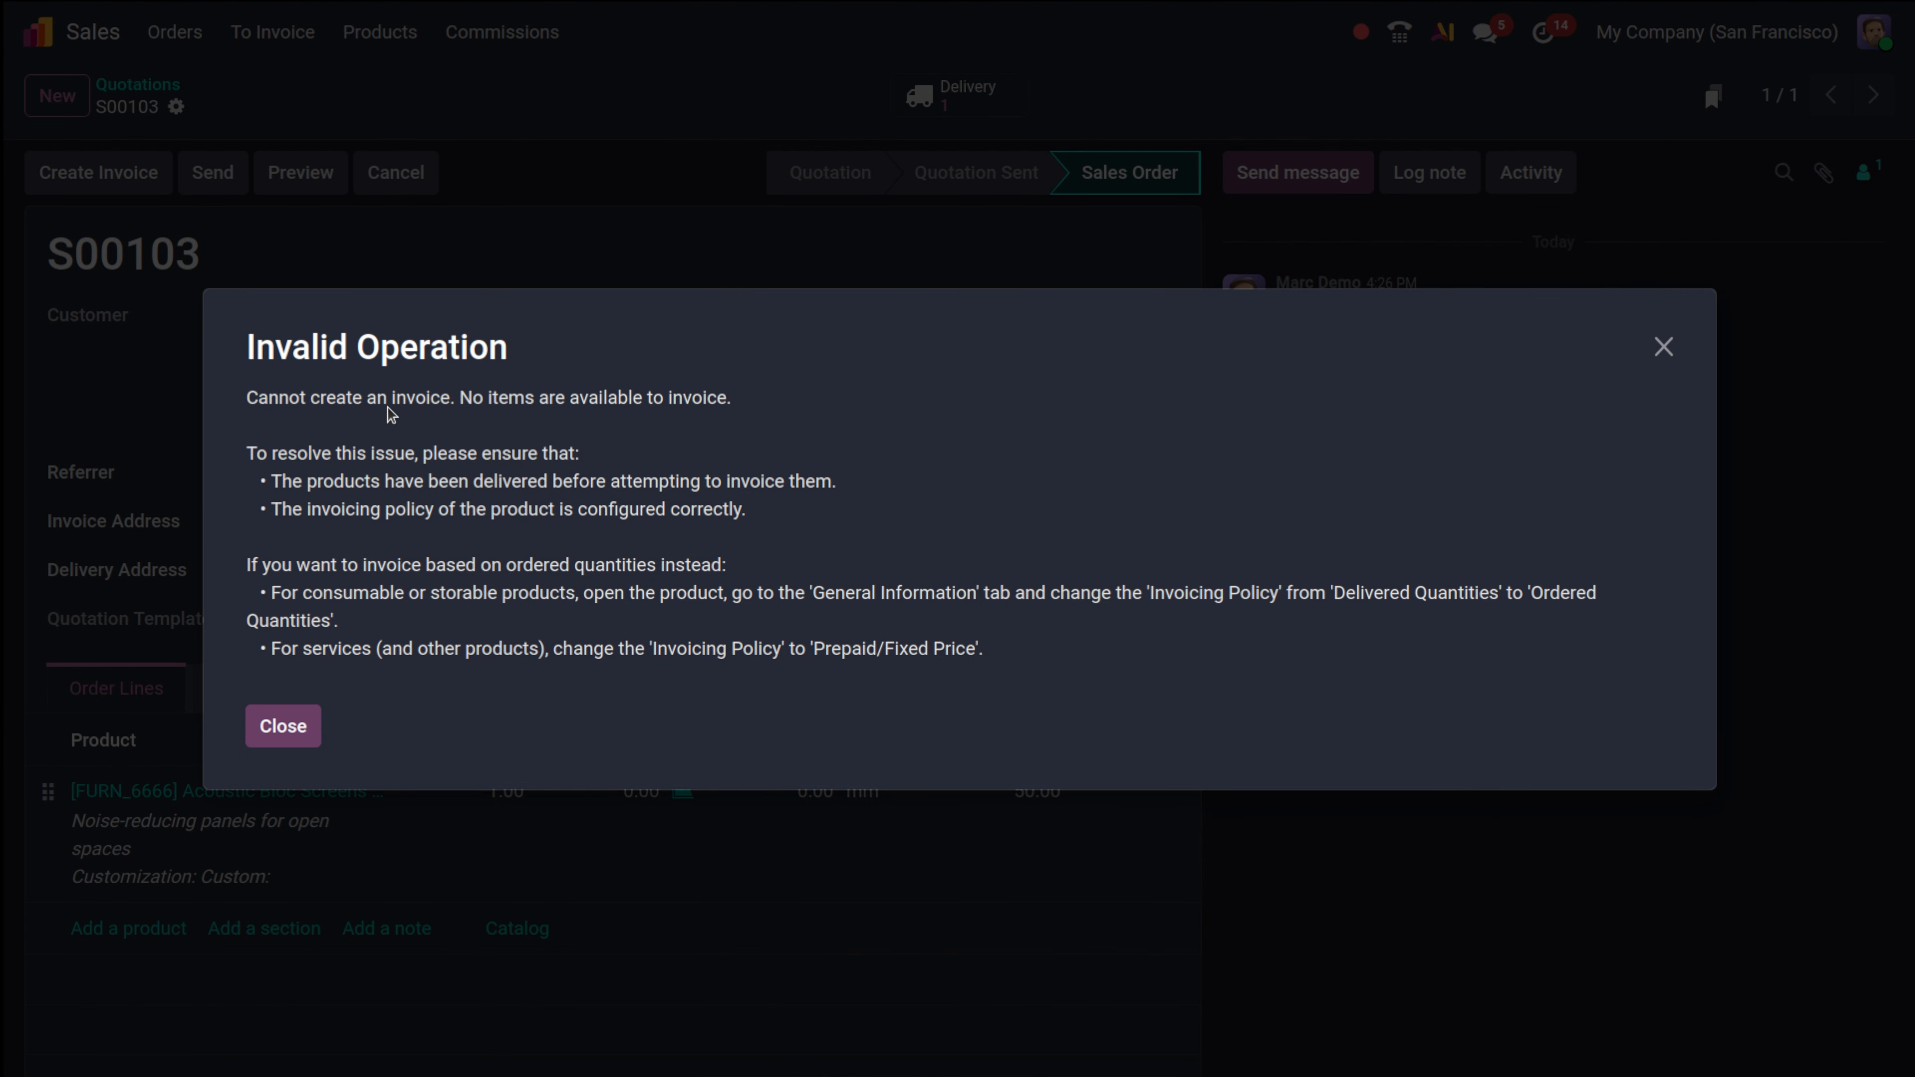
click(290, 724)
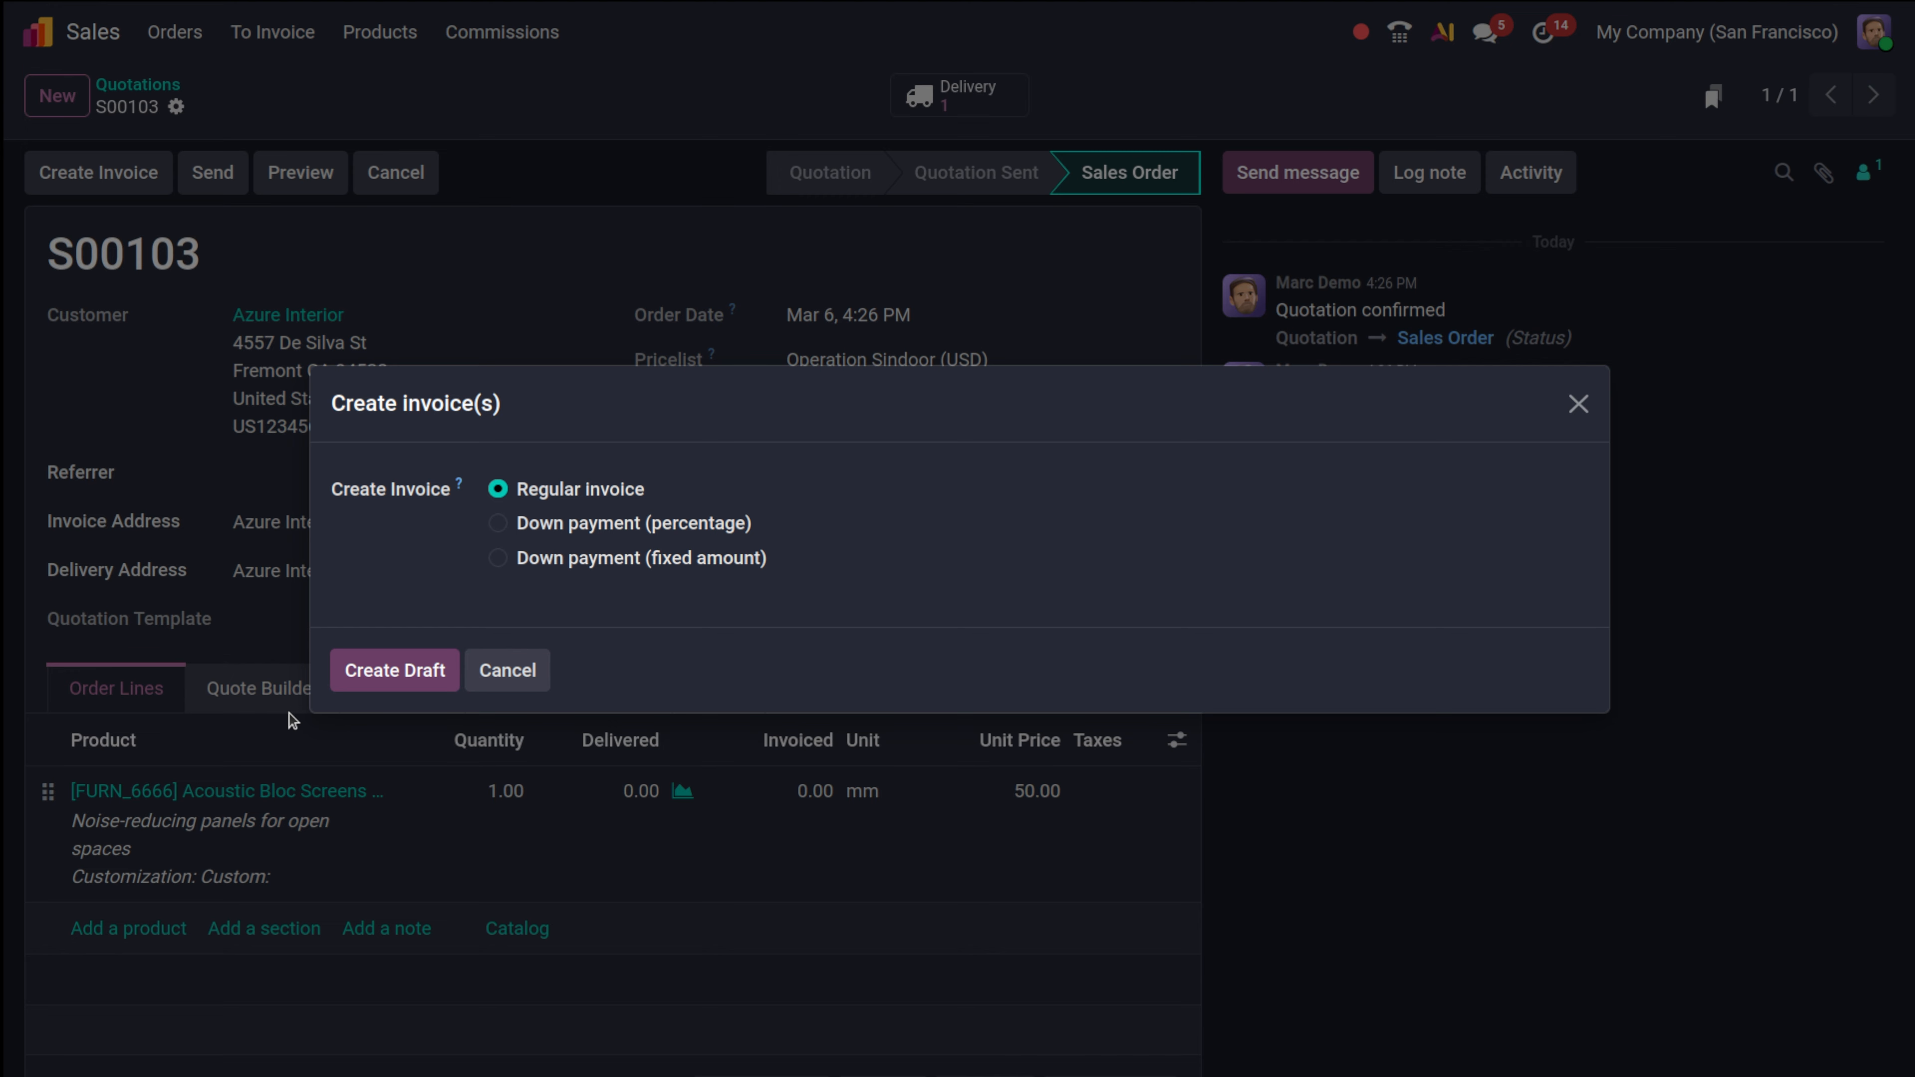
click(486, 674)
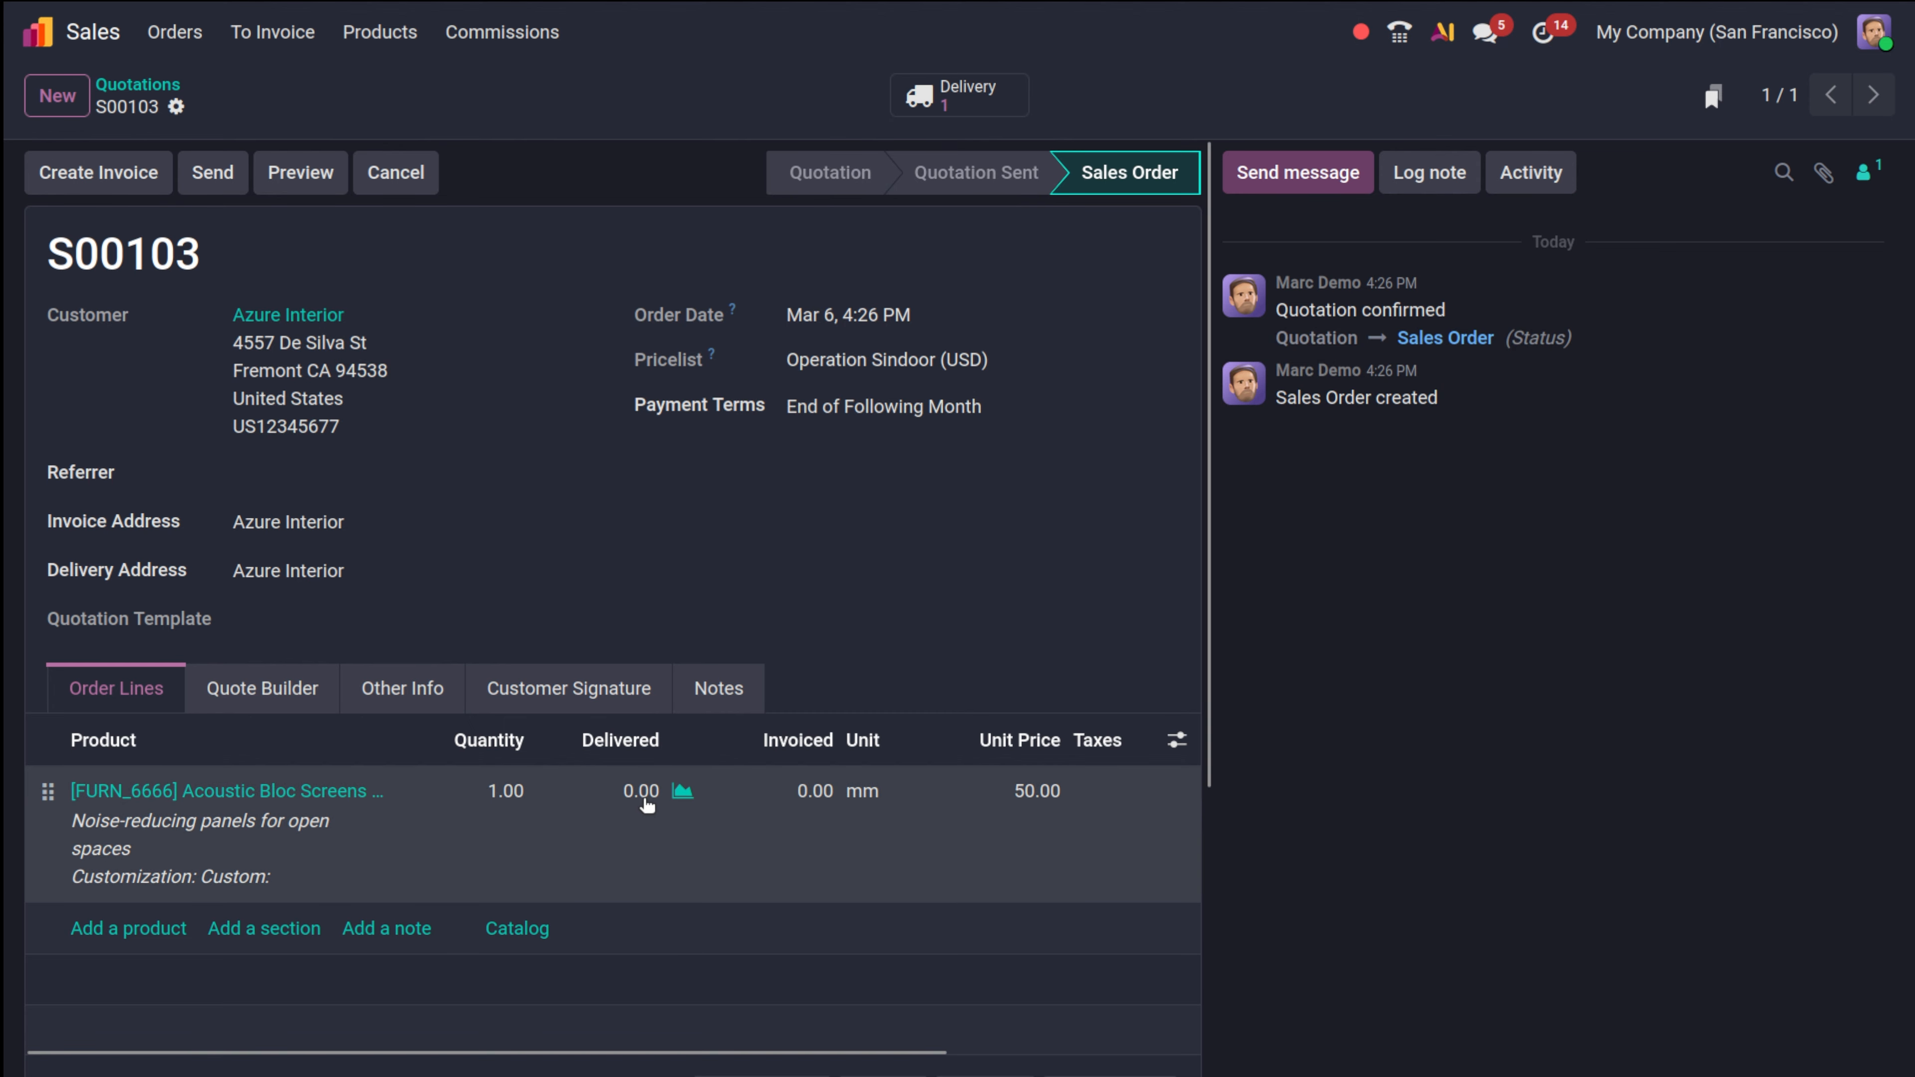
click(646, 805)
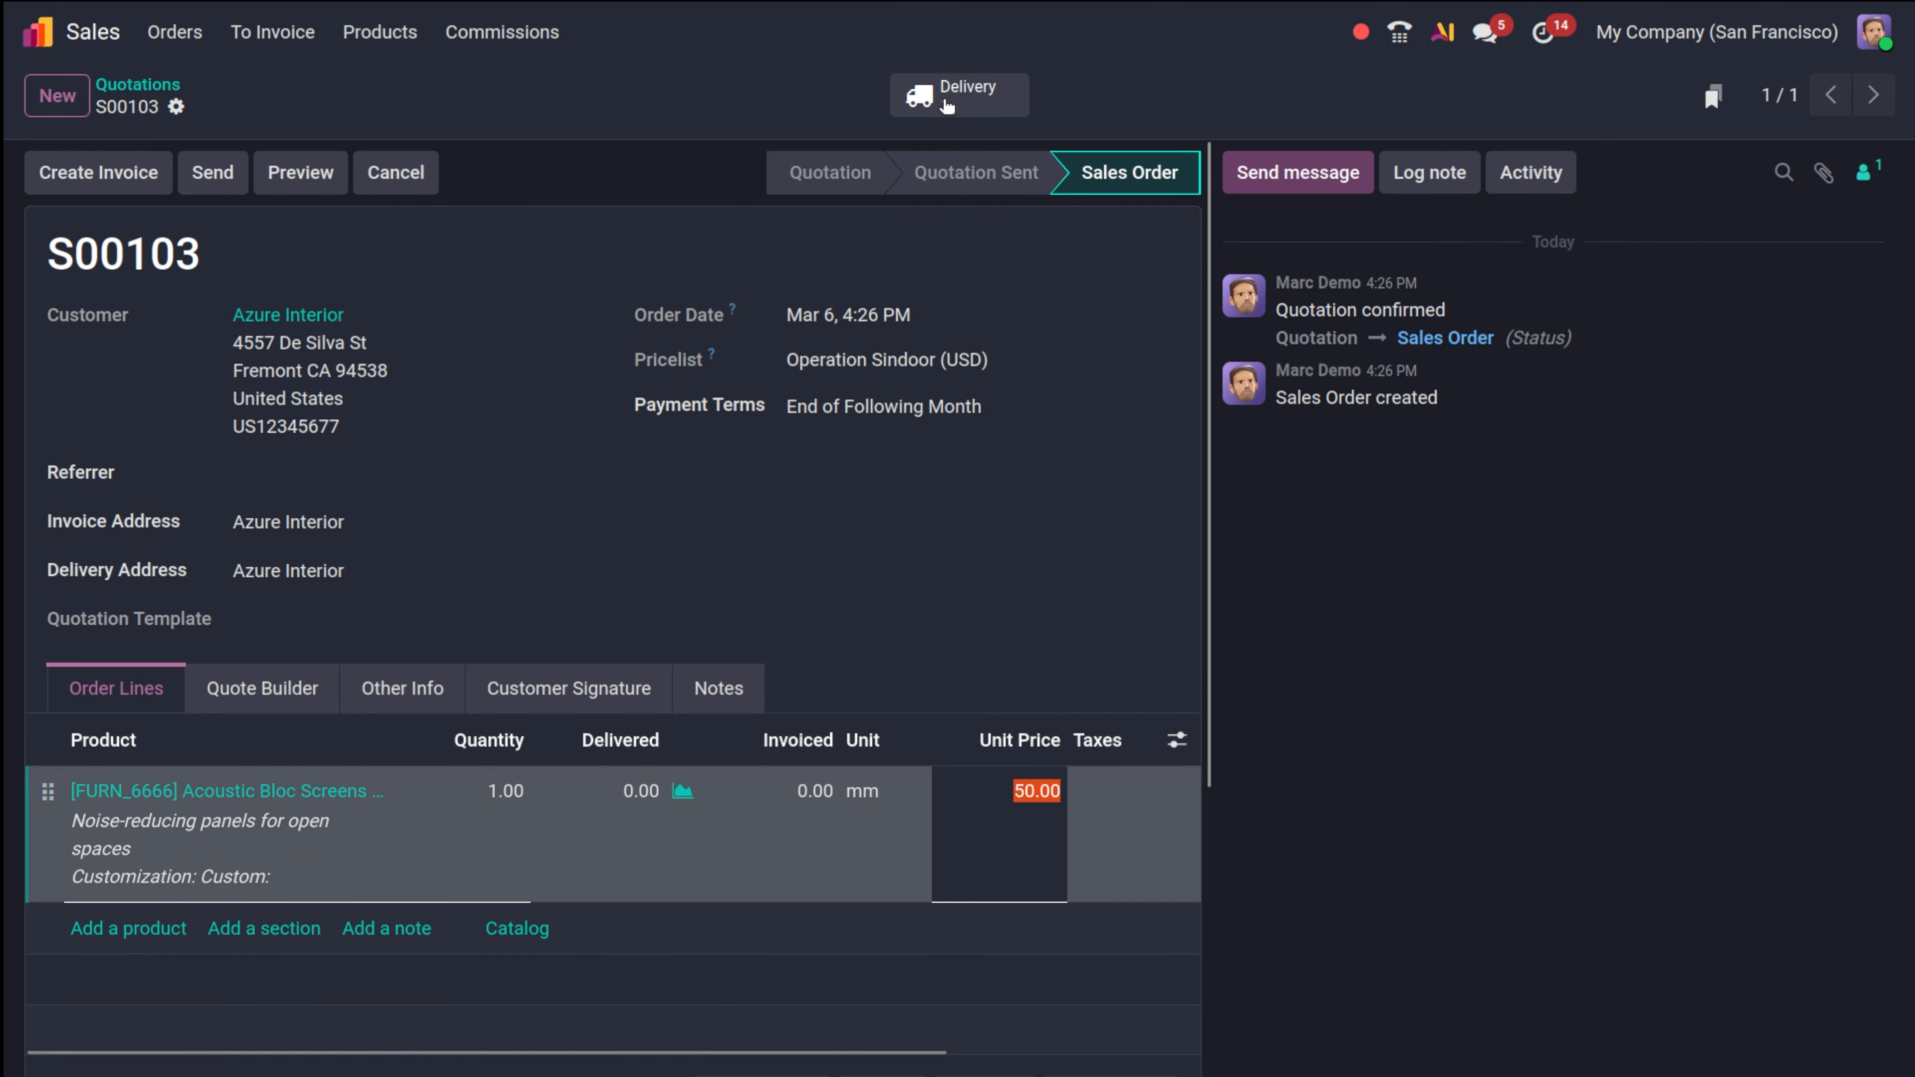
Validate pick transfer WH/PICK/00019 and return to sales order S00103.
click(947, 106)
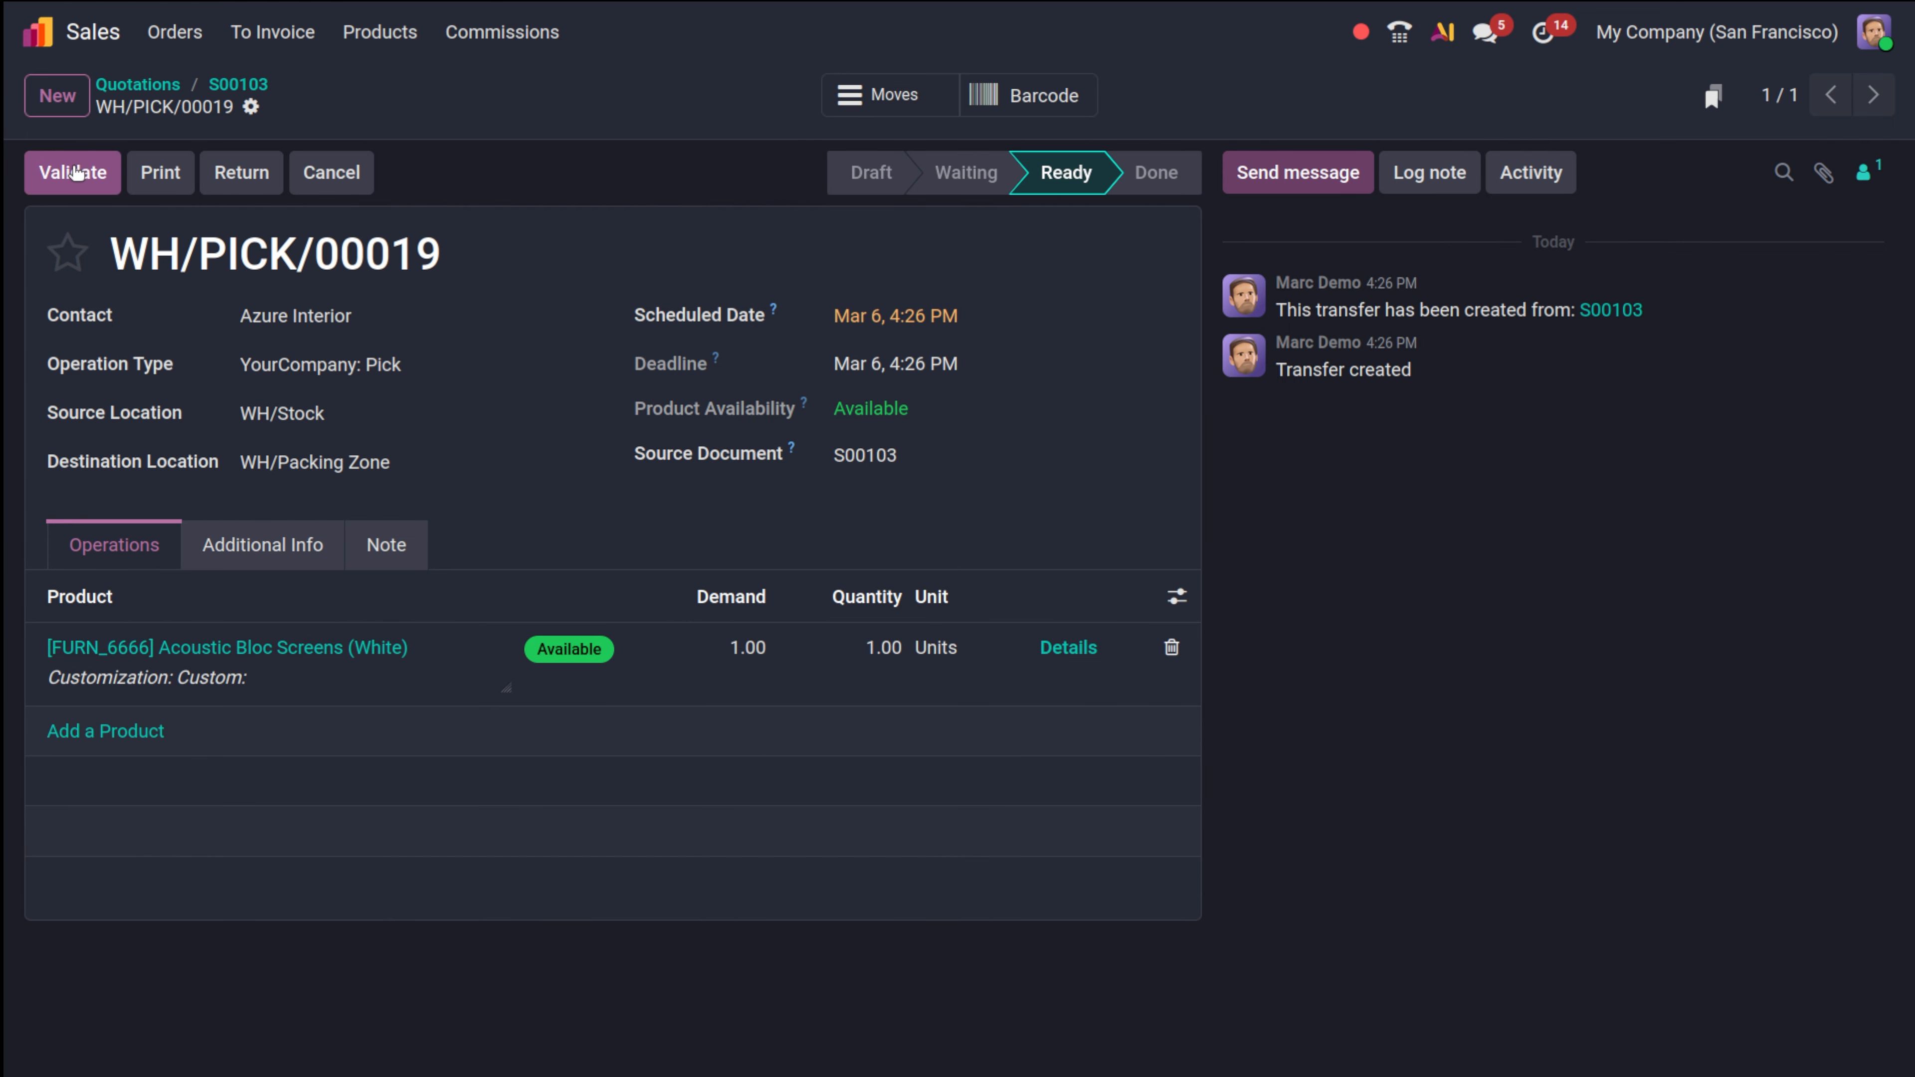
click(75, 172)
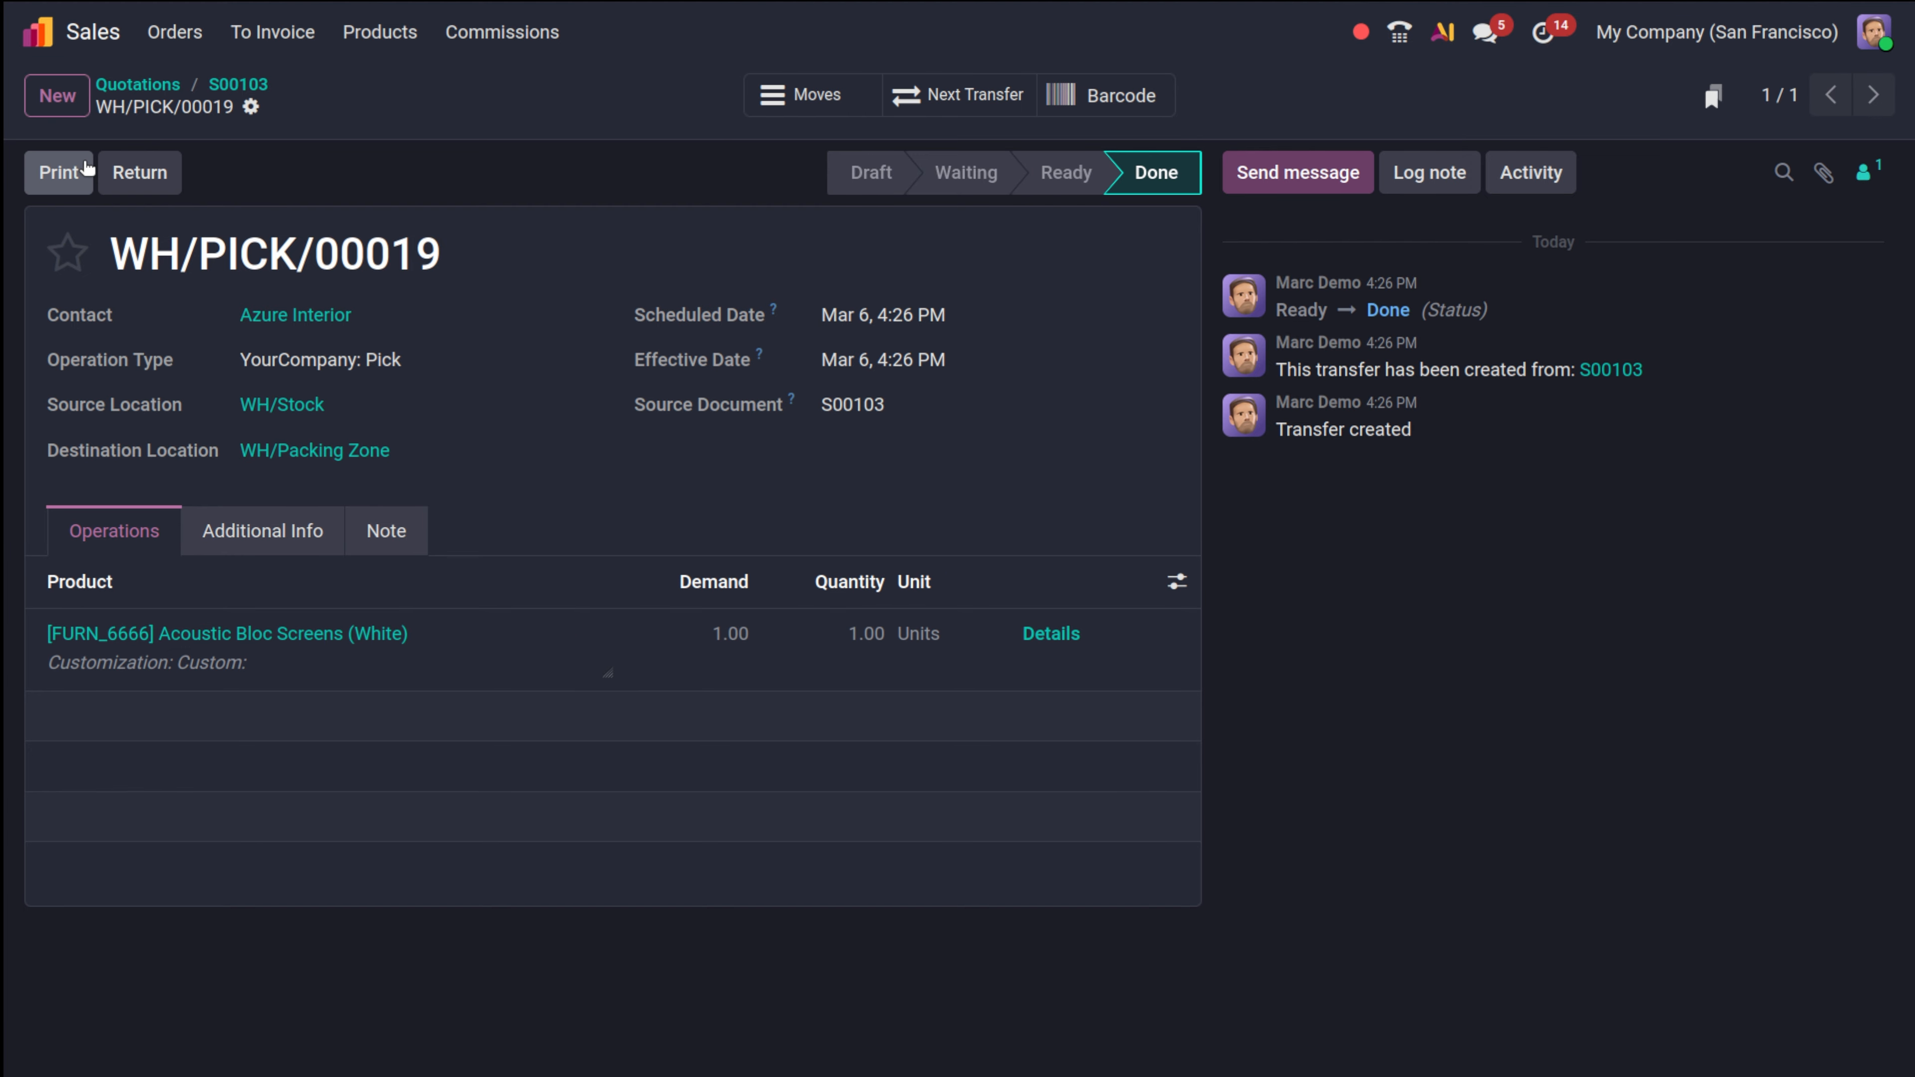
click(232, 87)
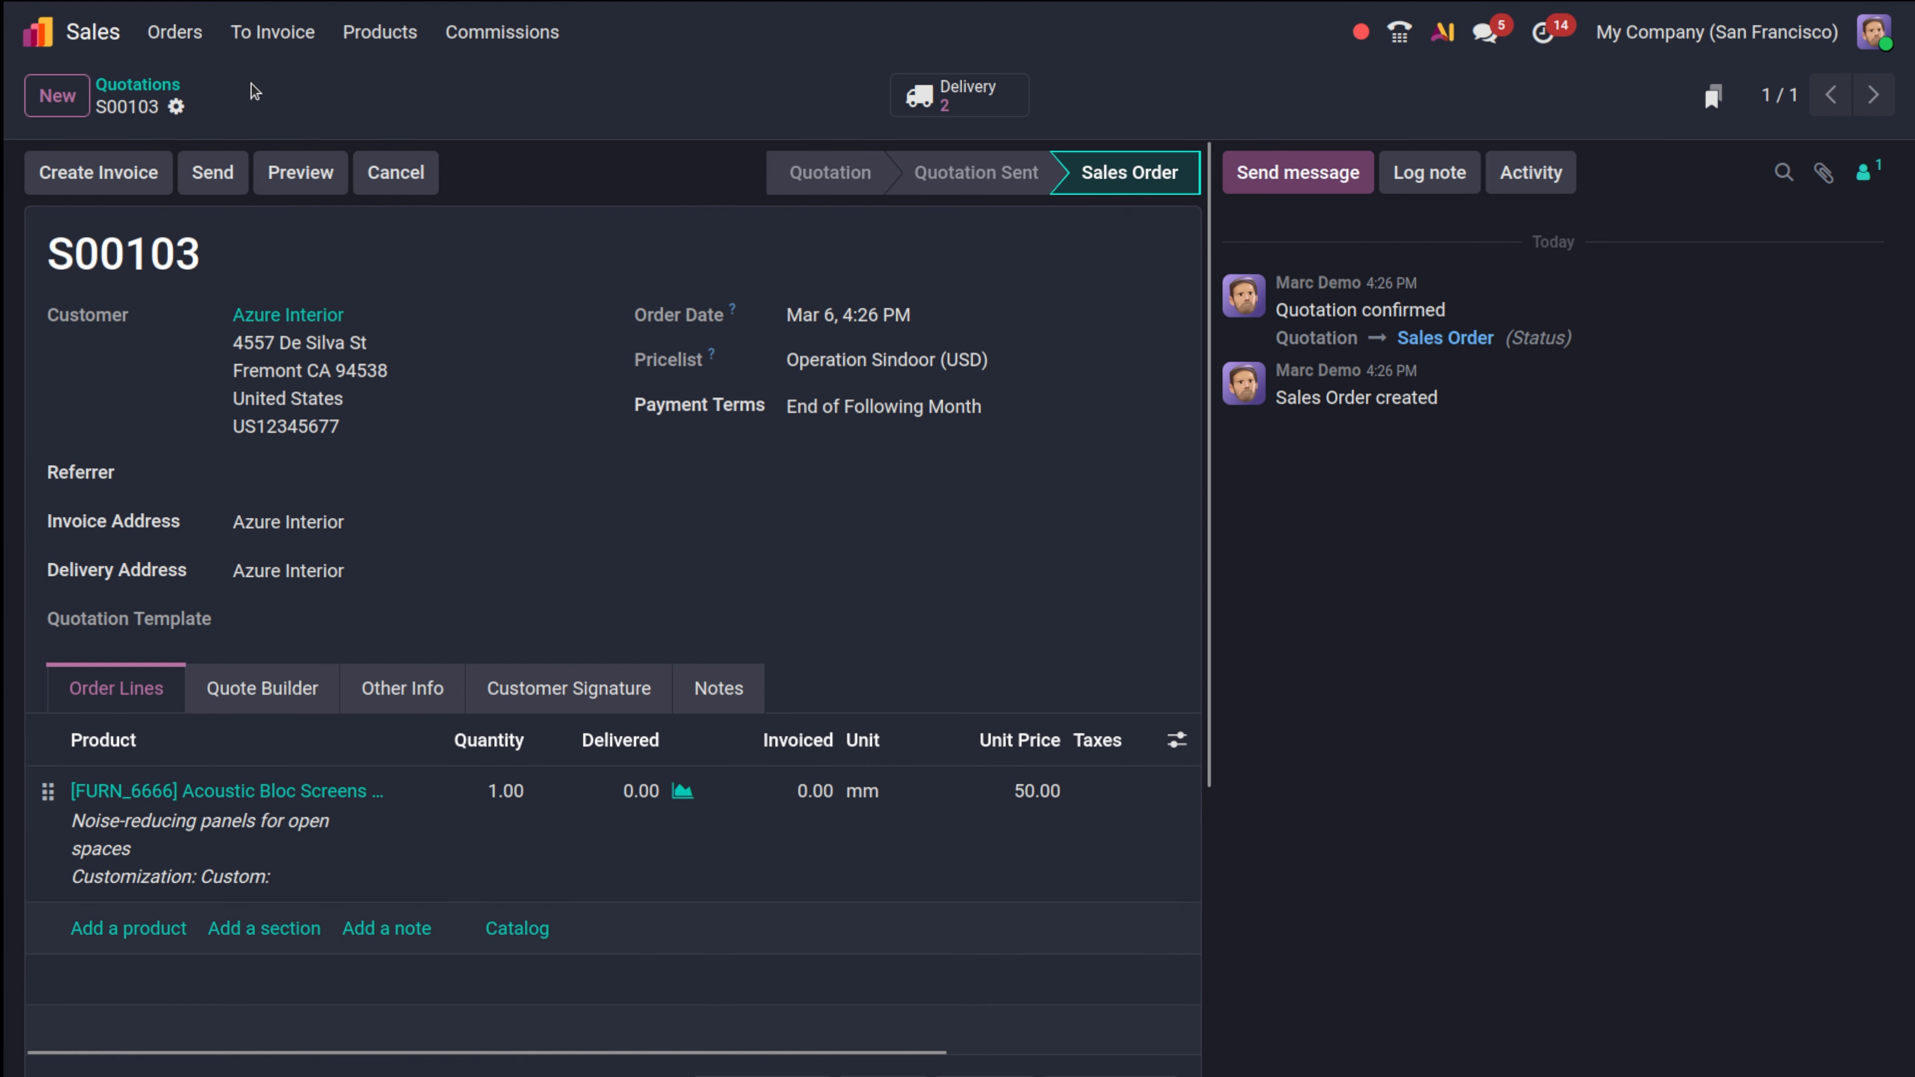
Create a 10% down payment draft invoice for order S00103.
click(79, 175)
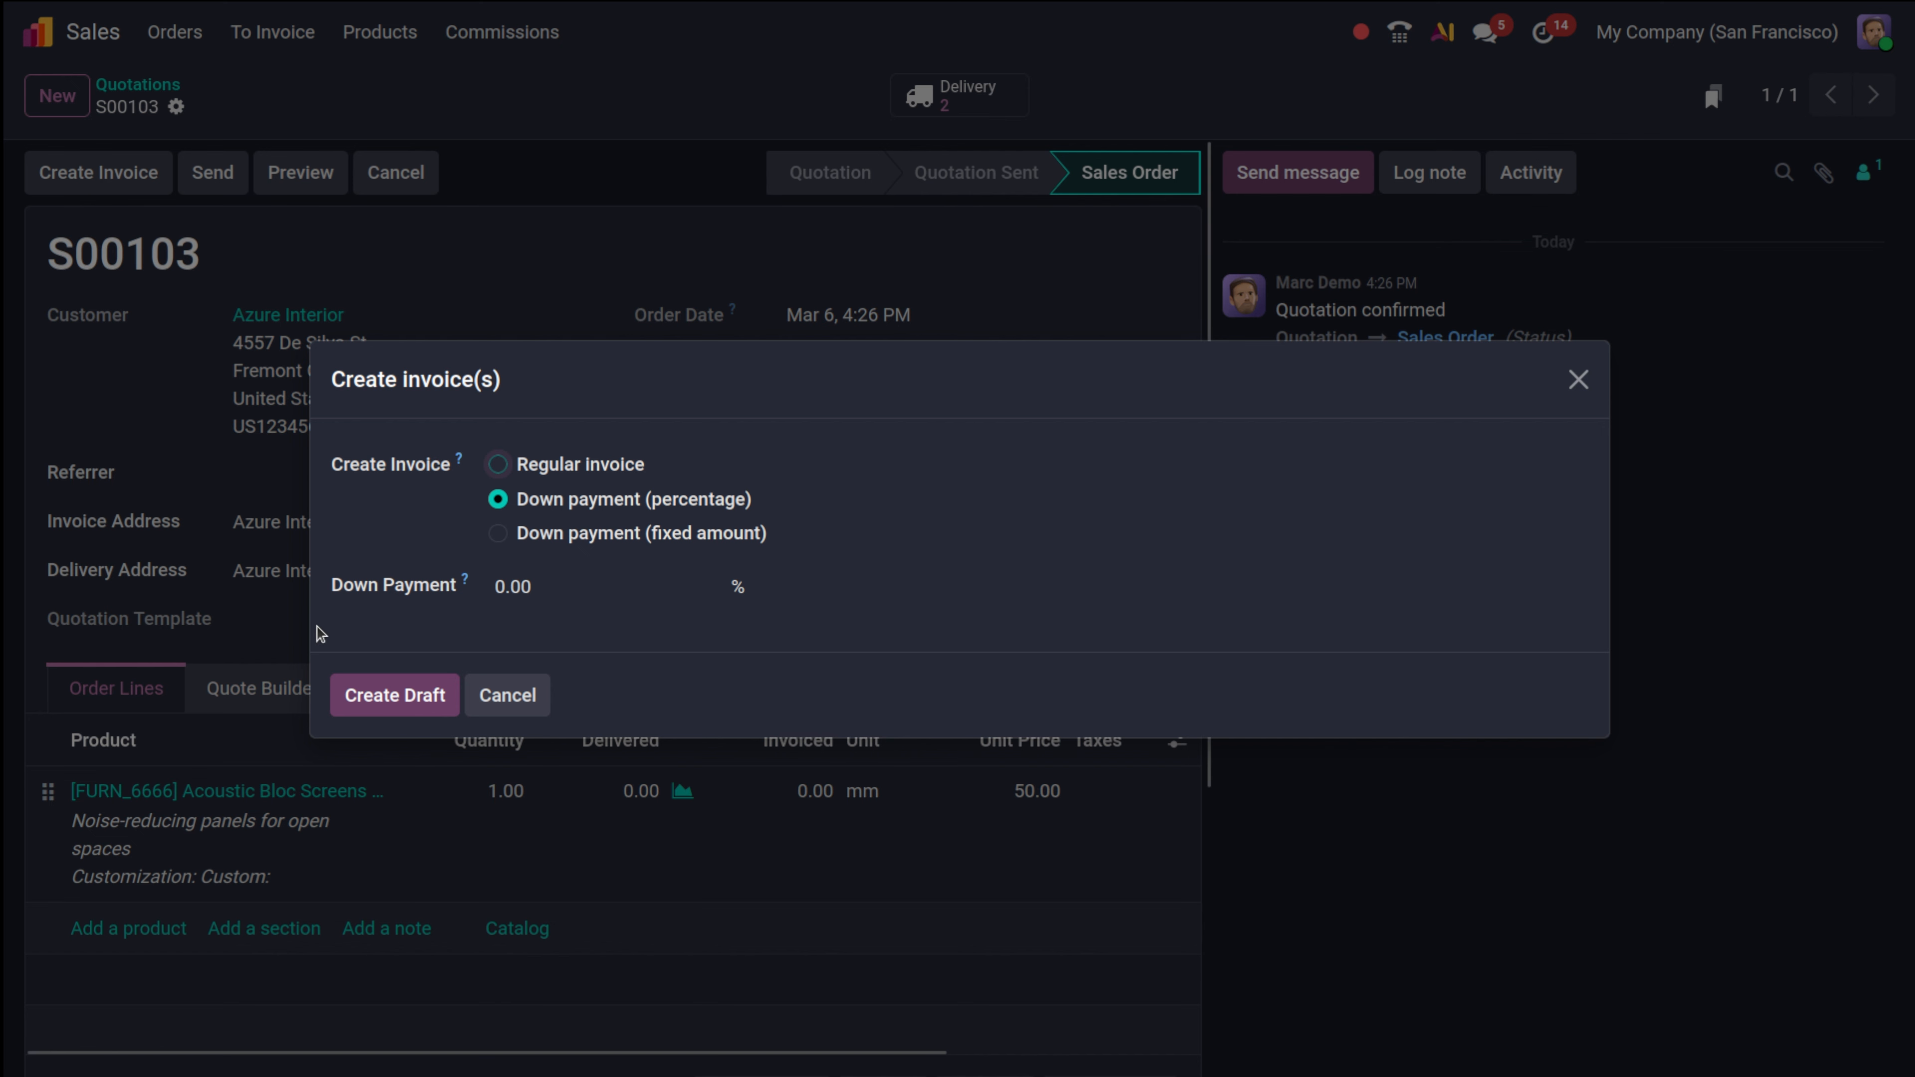
click(377, 691)
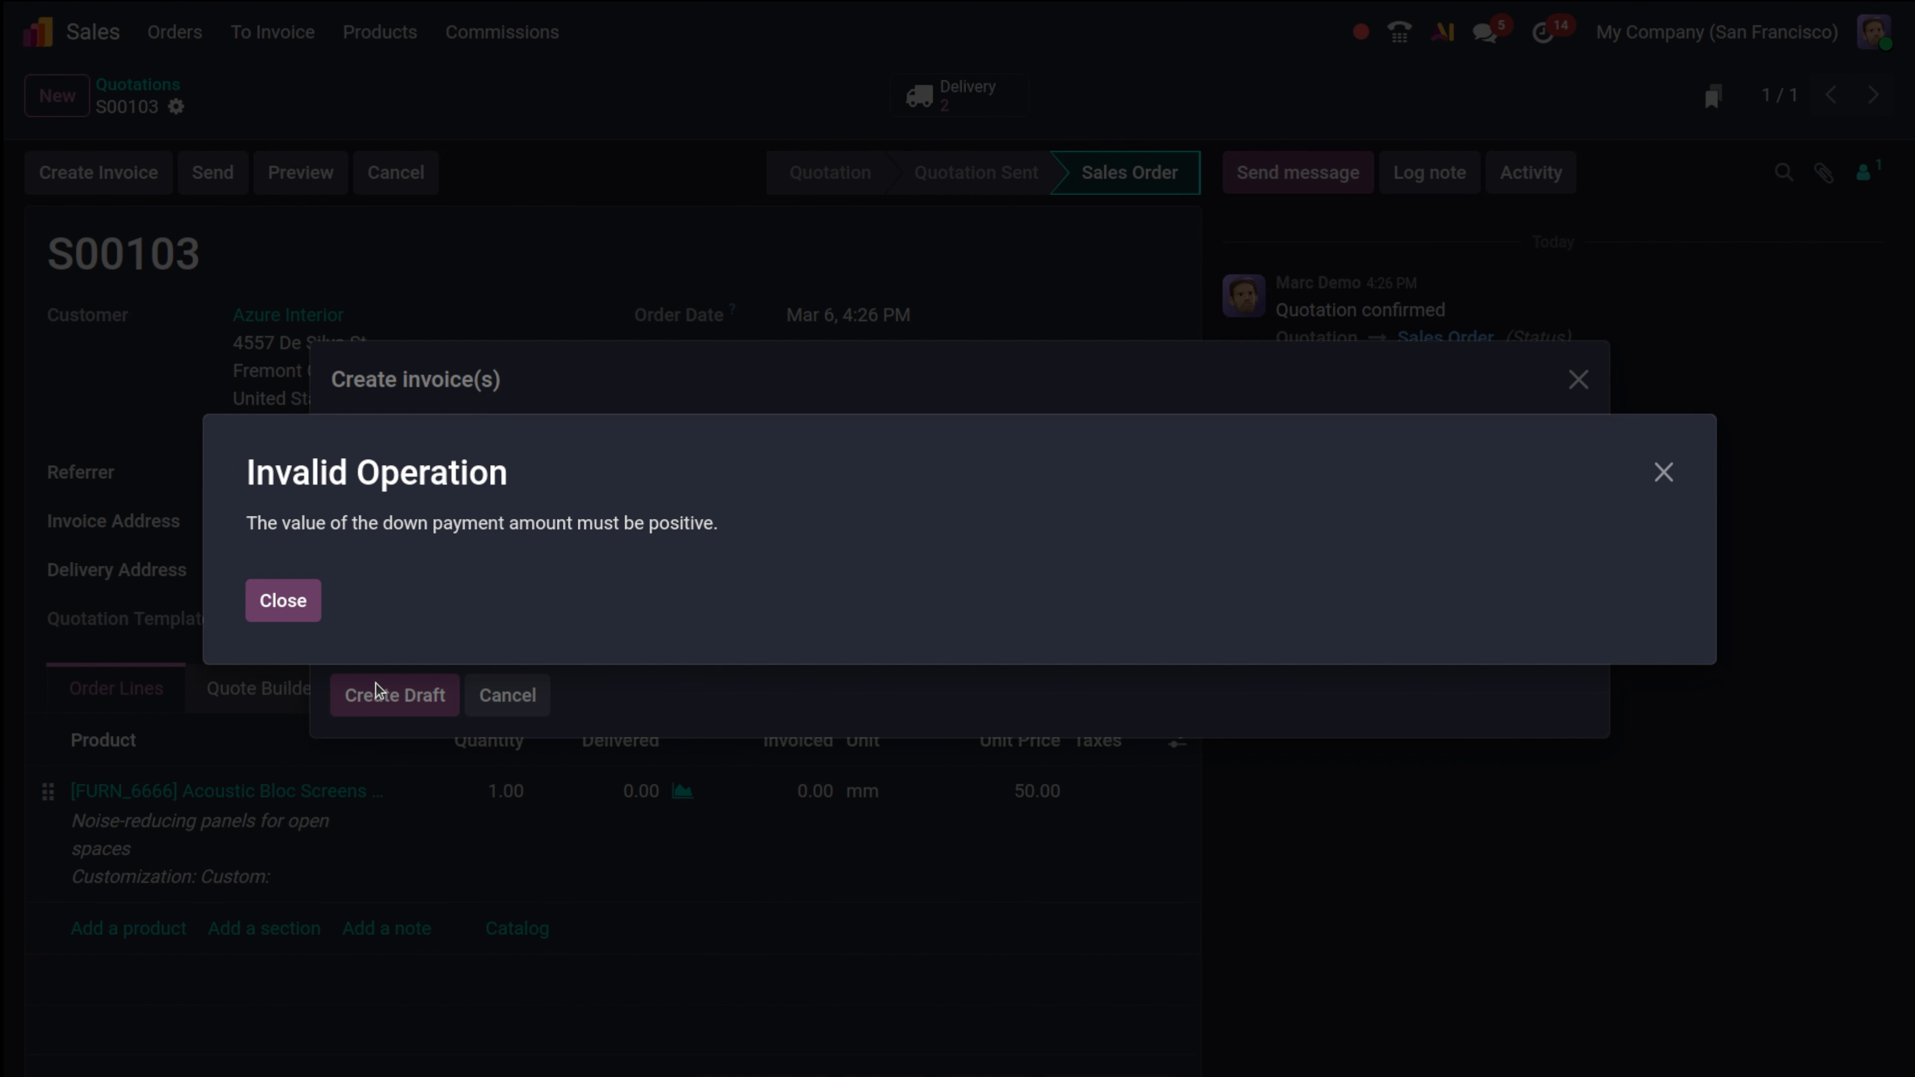
click(285, 601)
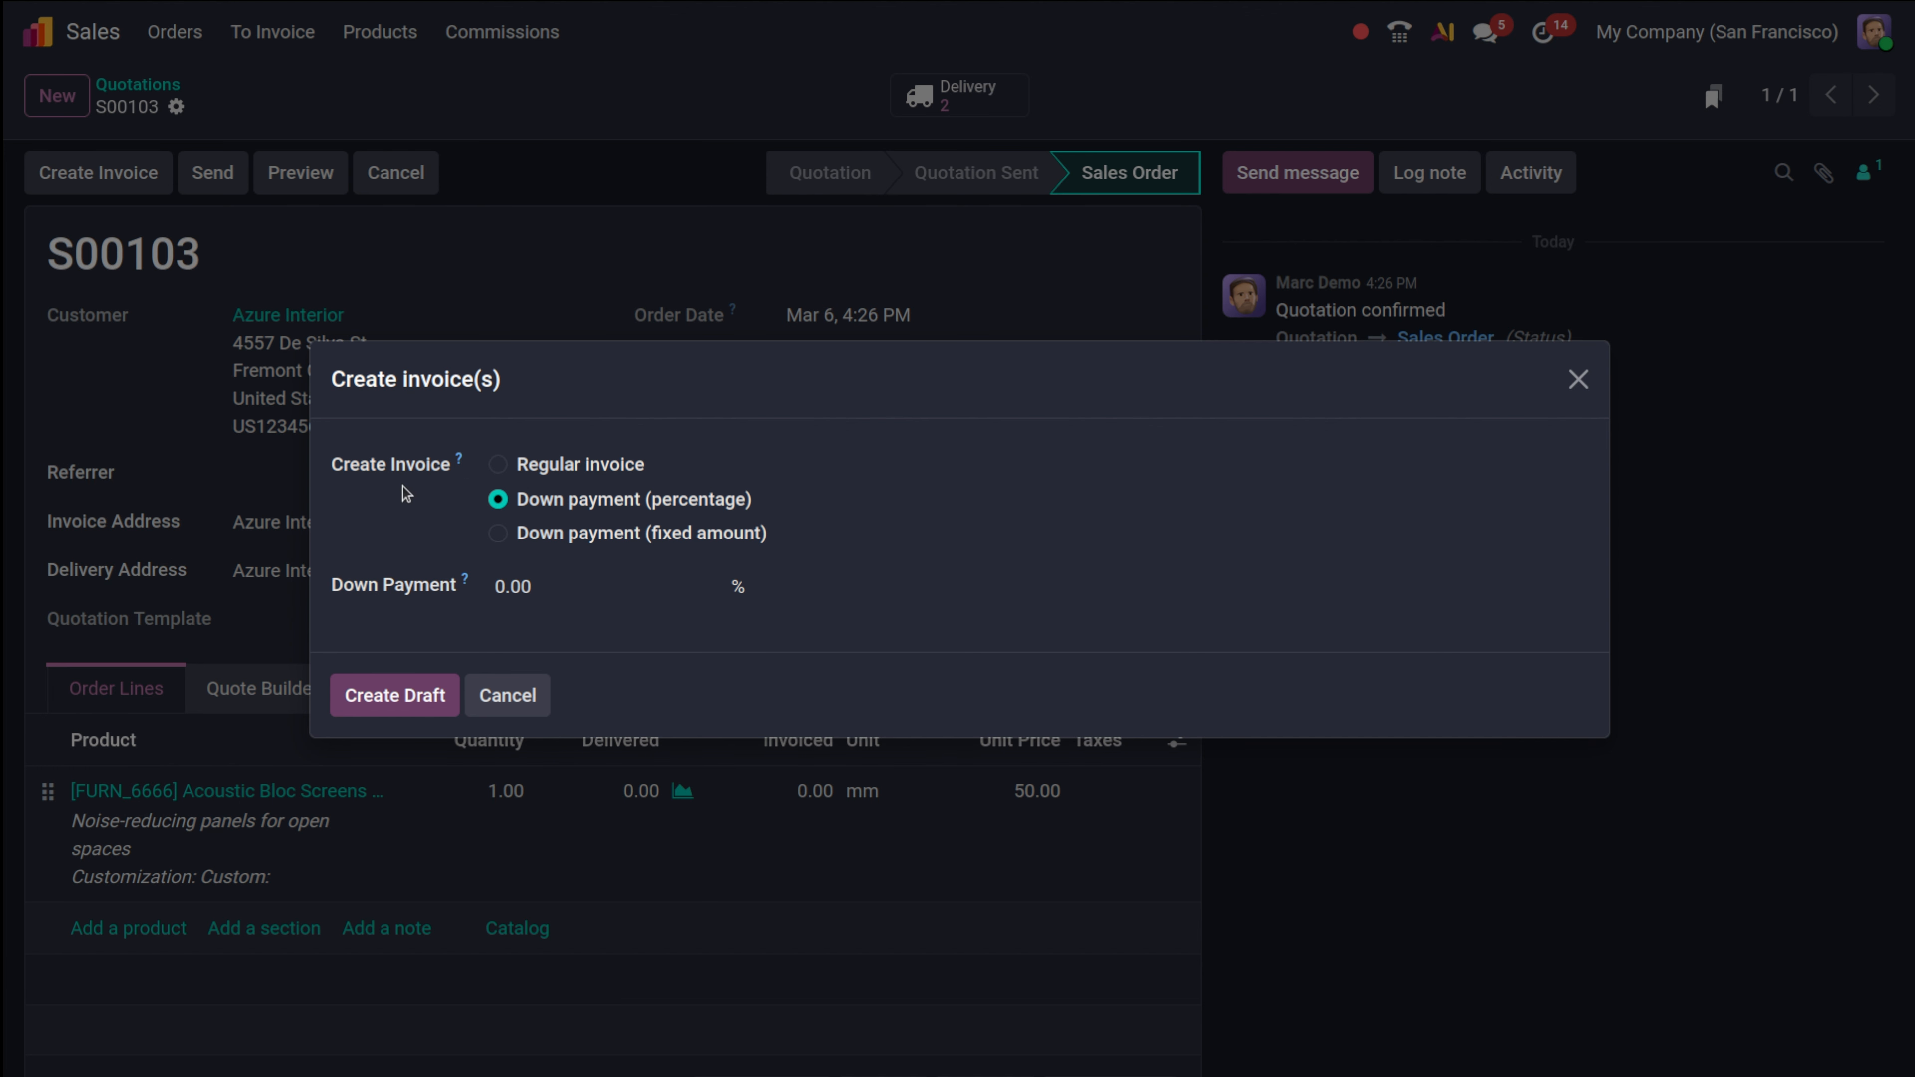
click(497, 592)
text(10)
click(411, 681)
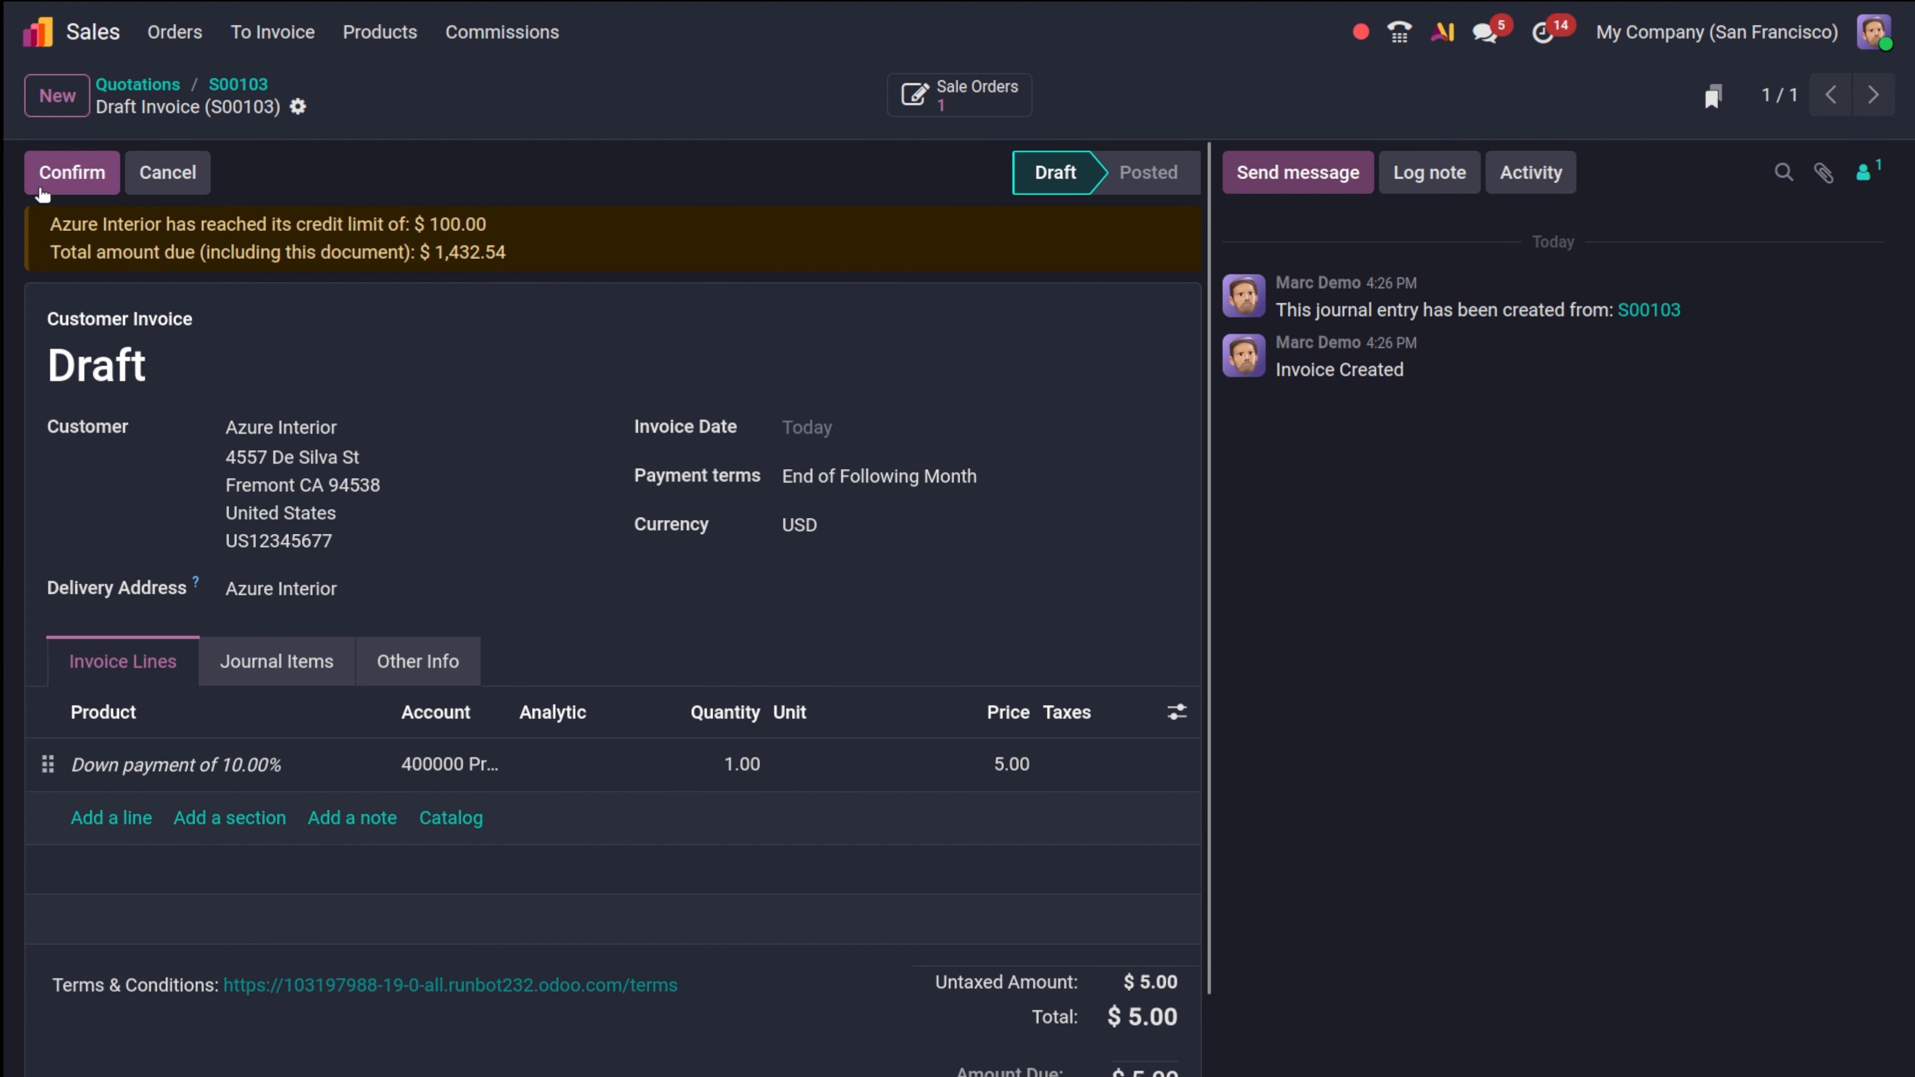
Post invoice INV/2026/00030 and register its $5.00 payment so nothing is due.
click(43, 187)
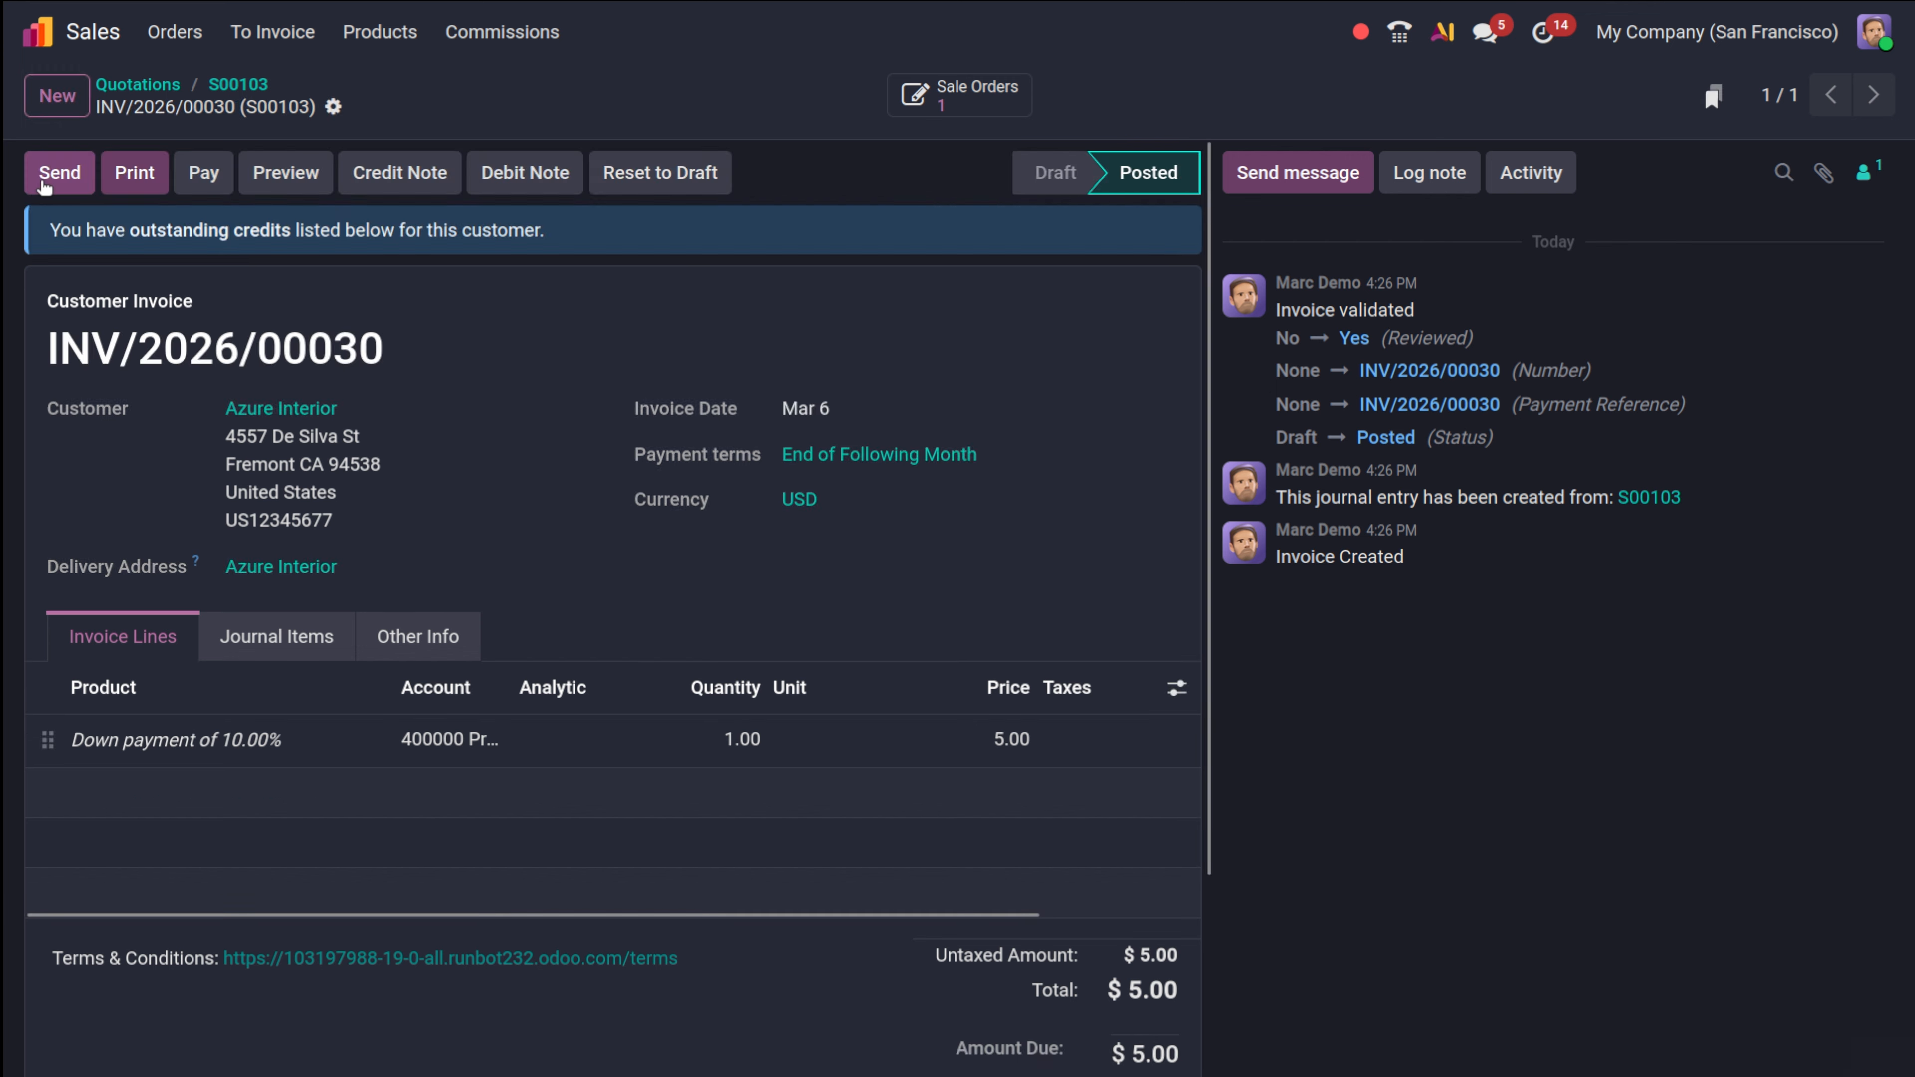
click(183, 174)
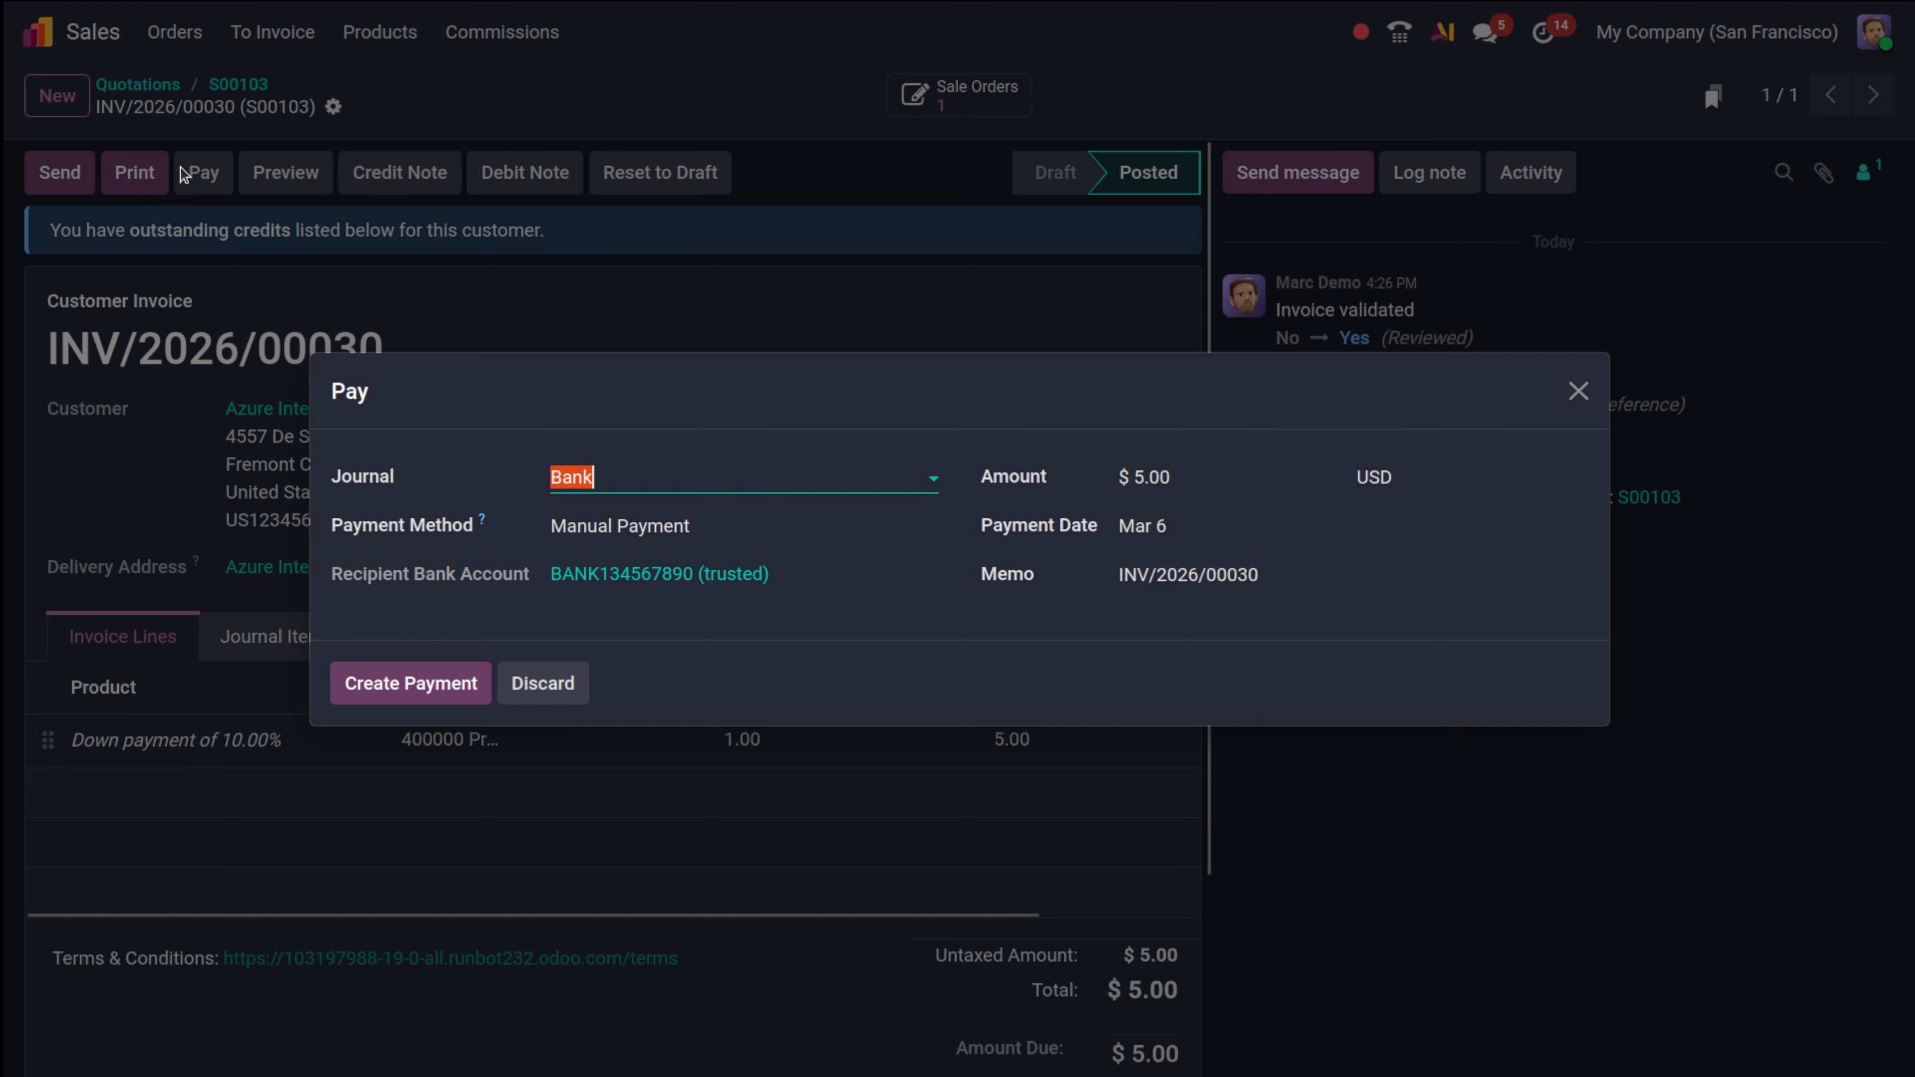
click(404, 696)
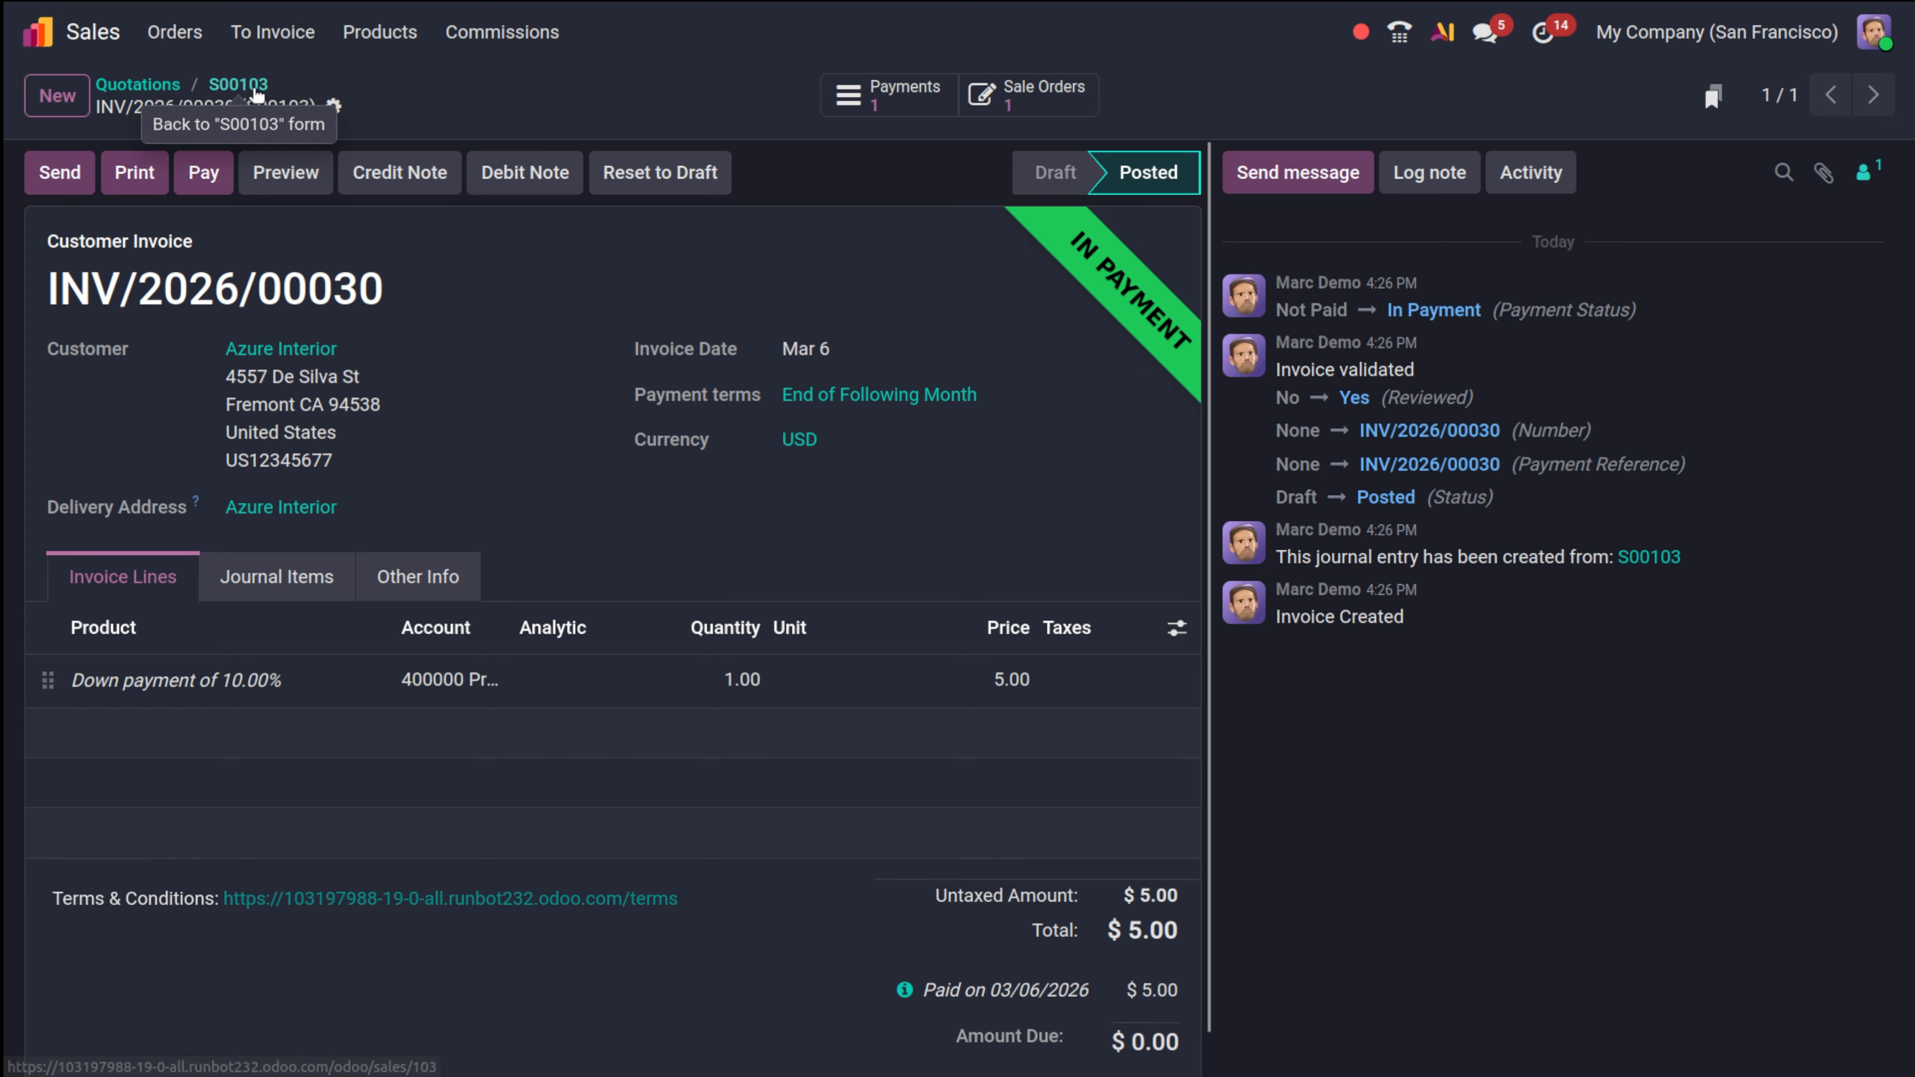
Return from the invoice through S00103 to the quotations list, then log out.
click(240, 84)
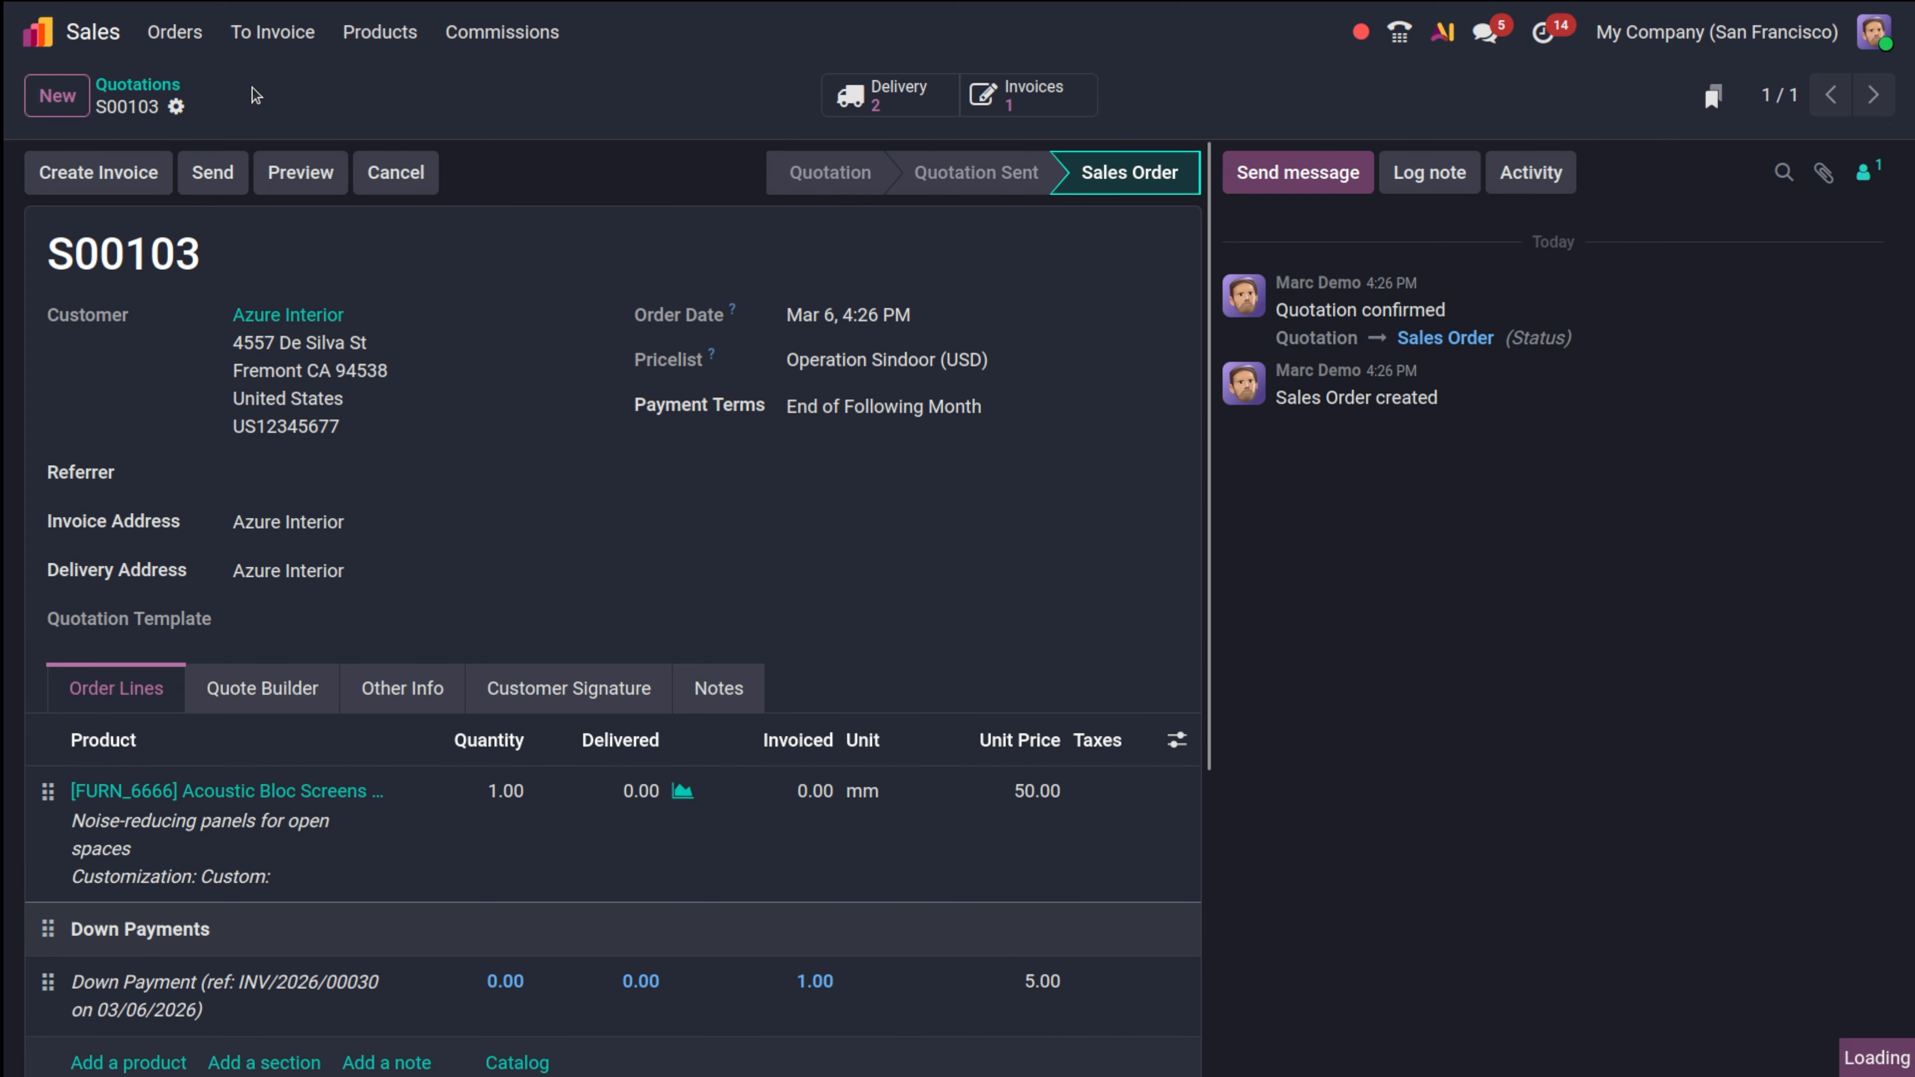
click(143, 84)
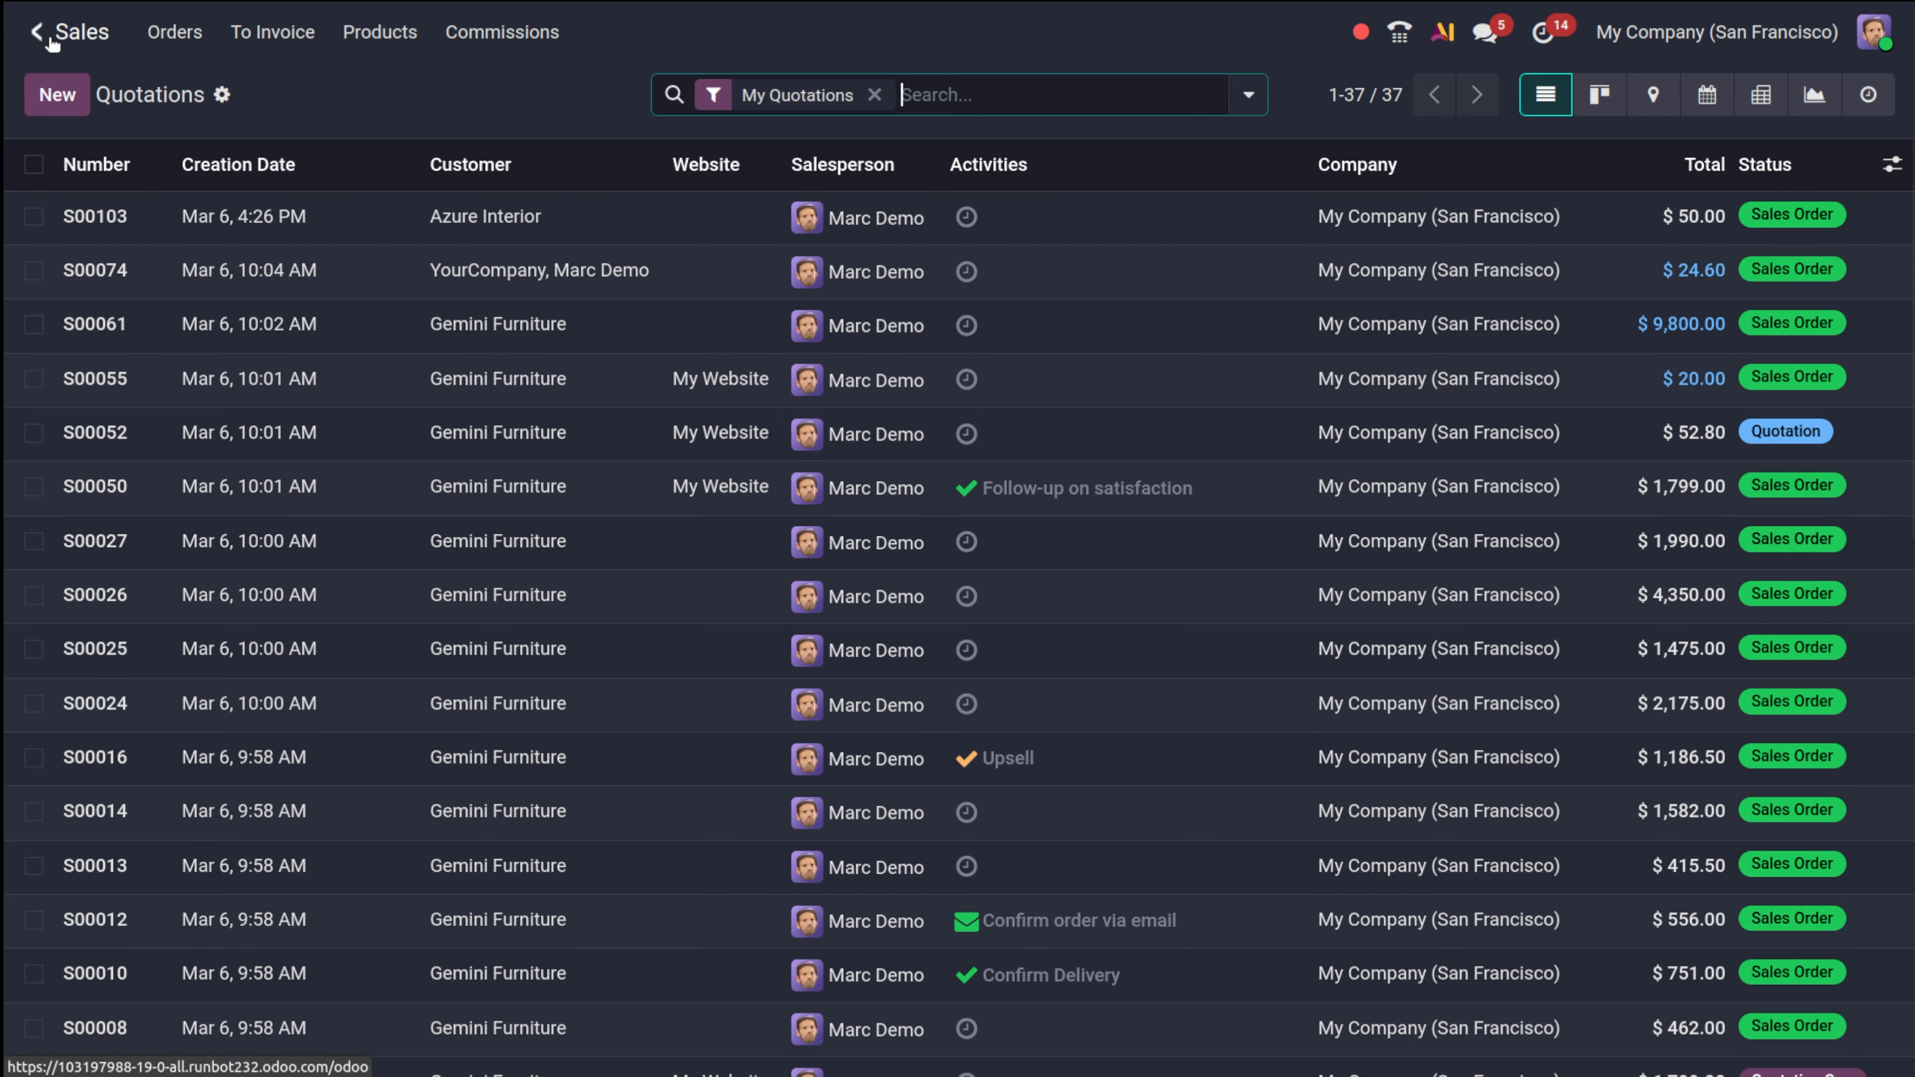
click(1868, 31)
click(1713, 299)
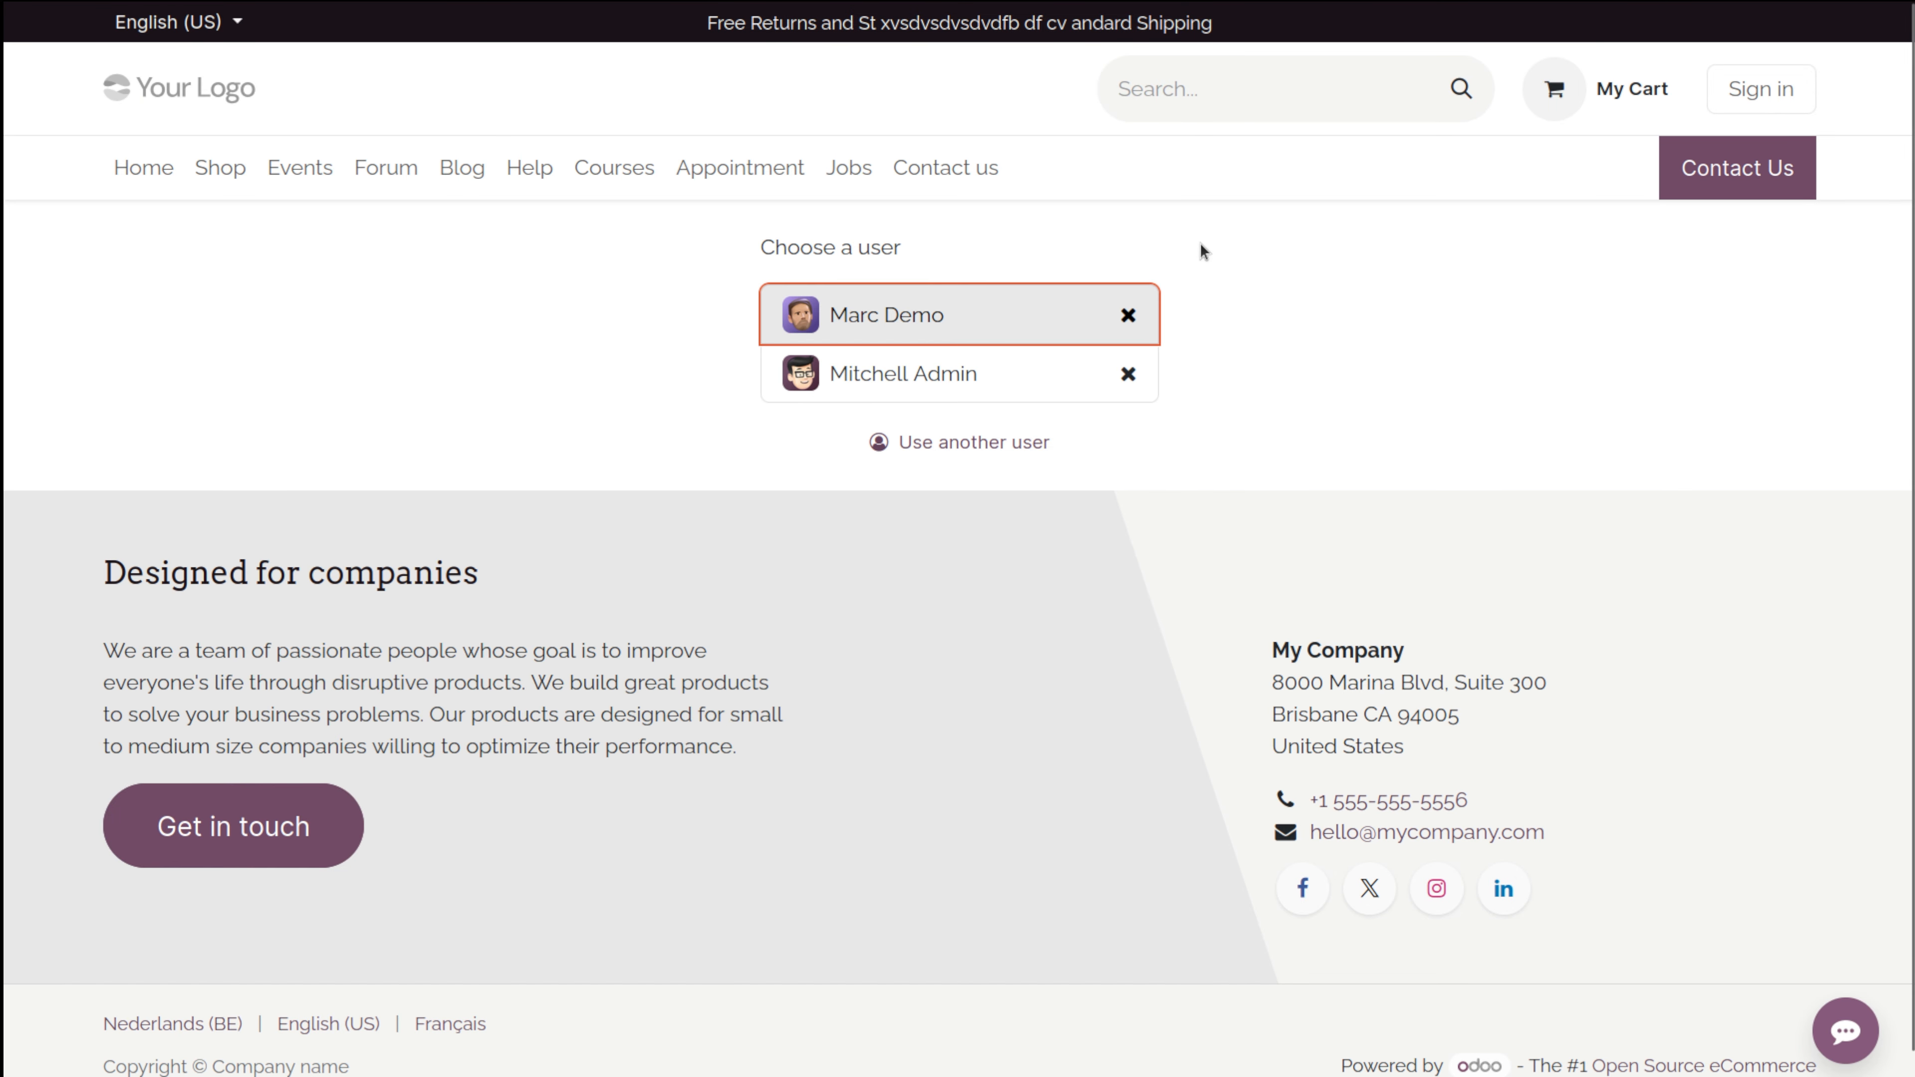
Sign in as the administrator with its password, declining the browser's save-password offer.
click(935, 381)
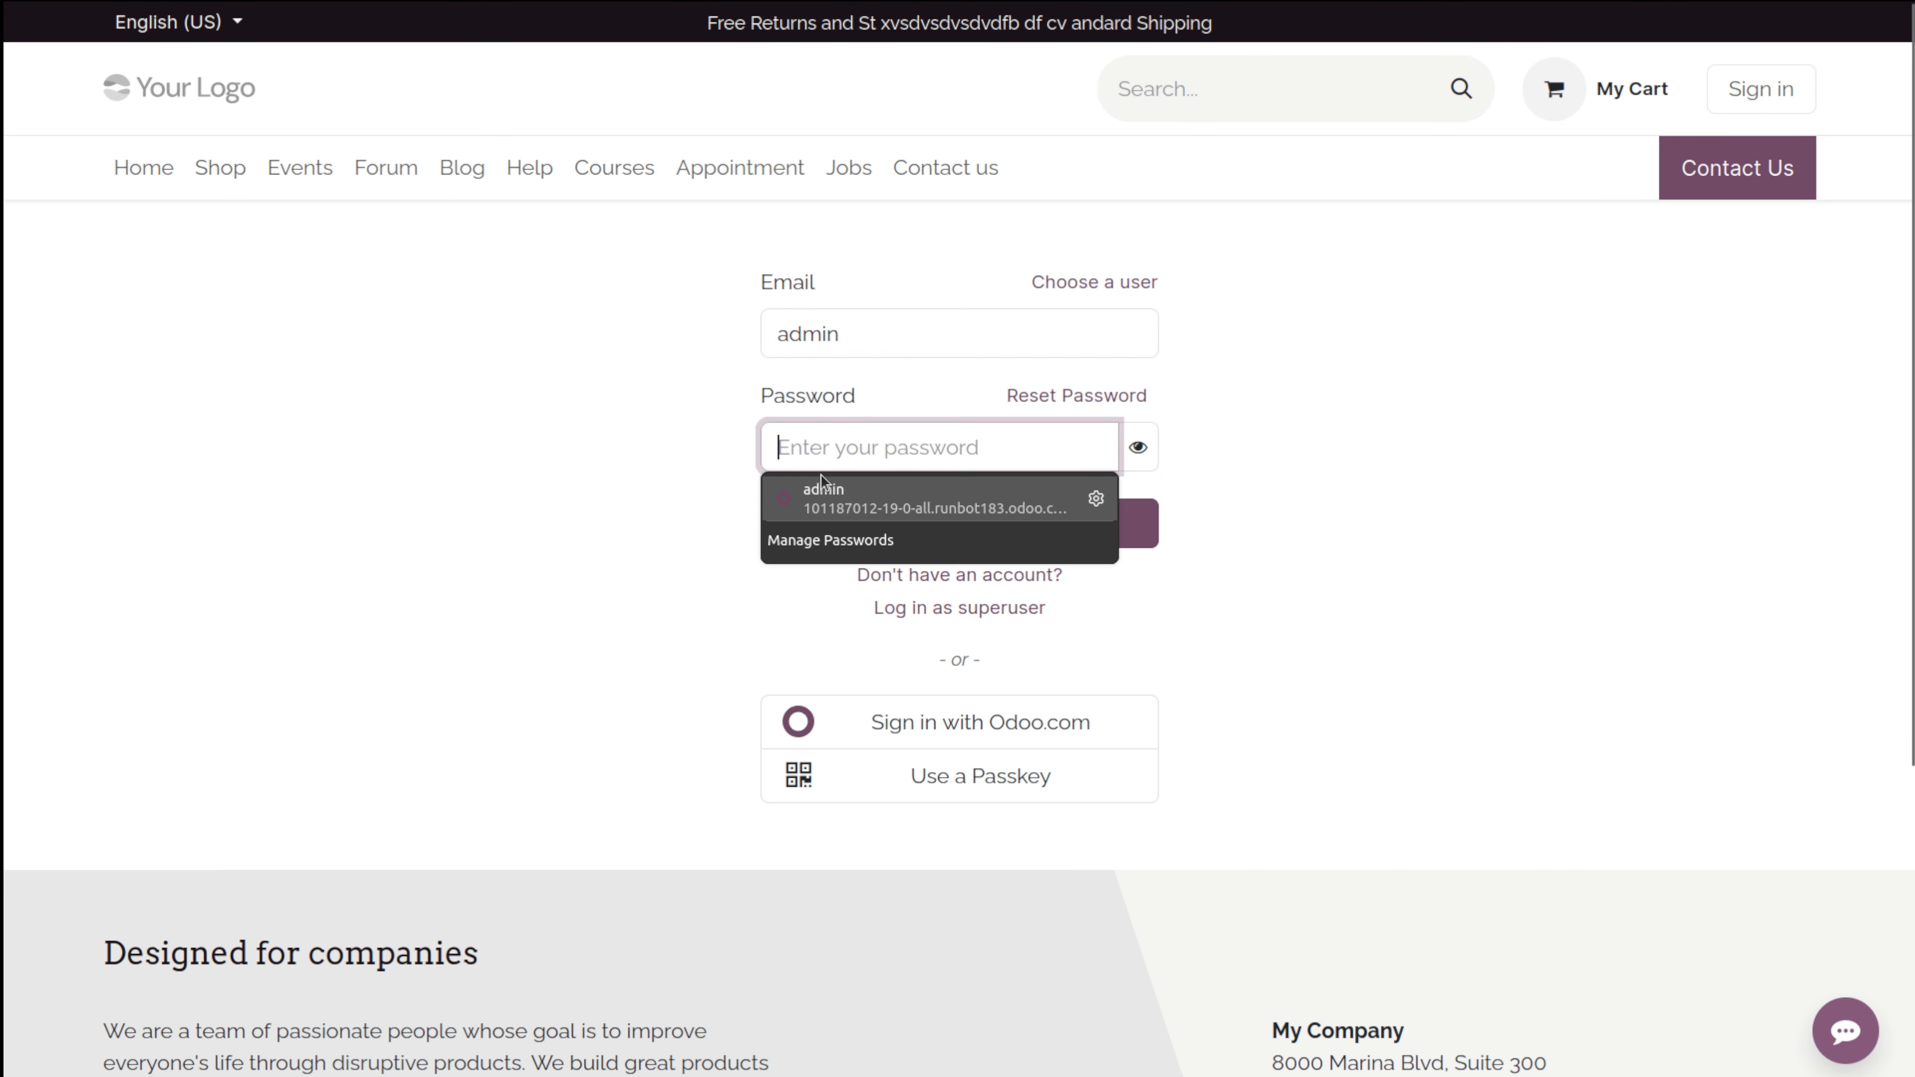
click(818, 451)
click(823, 465)
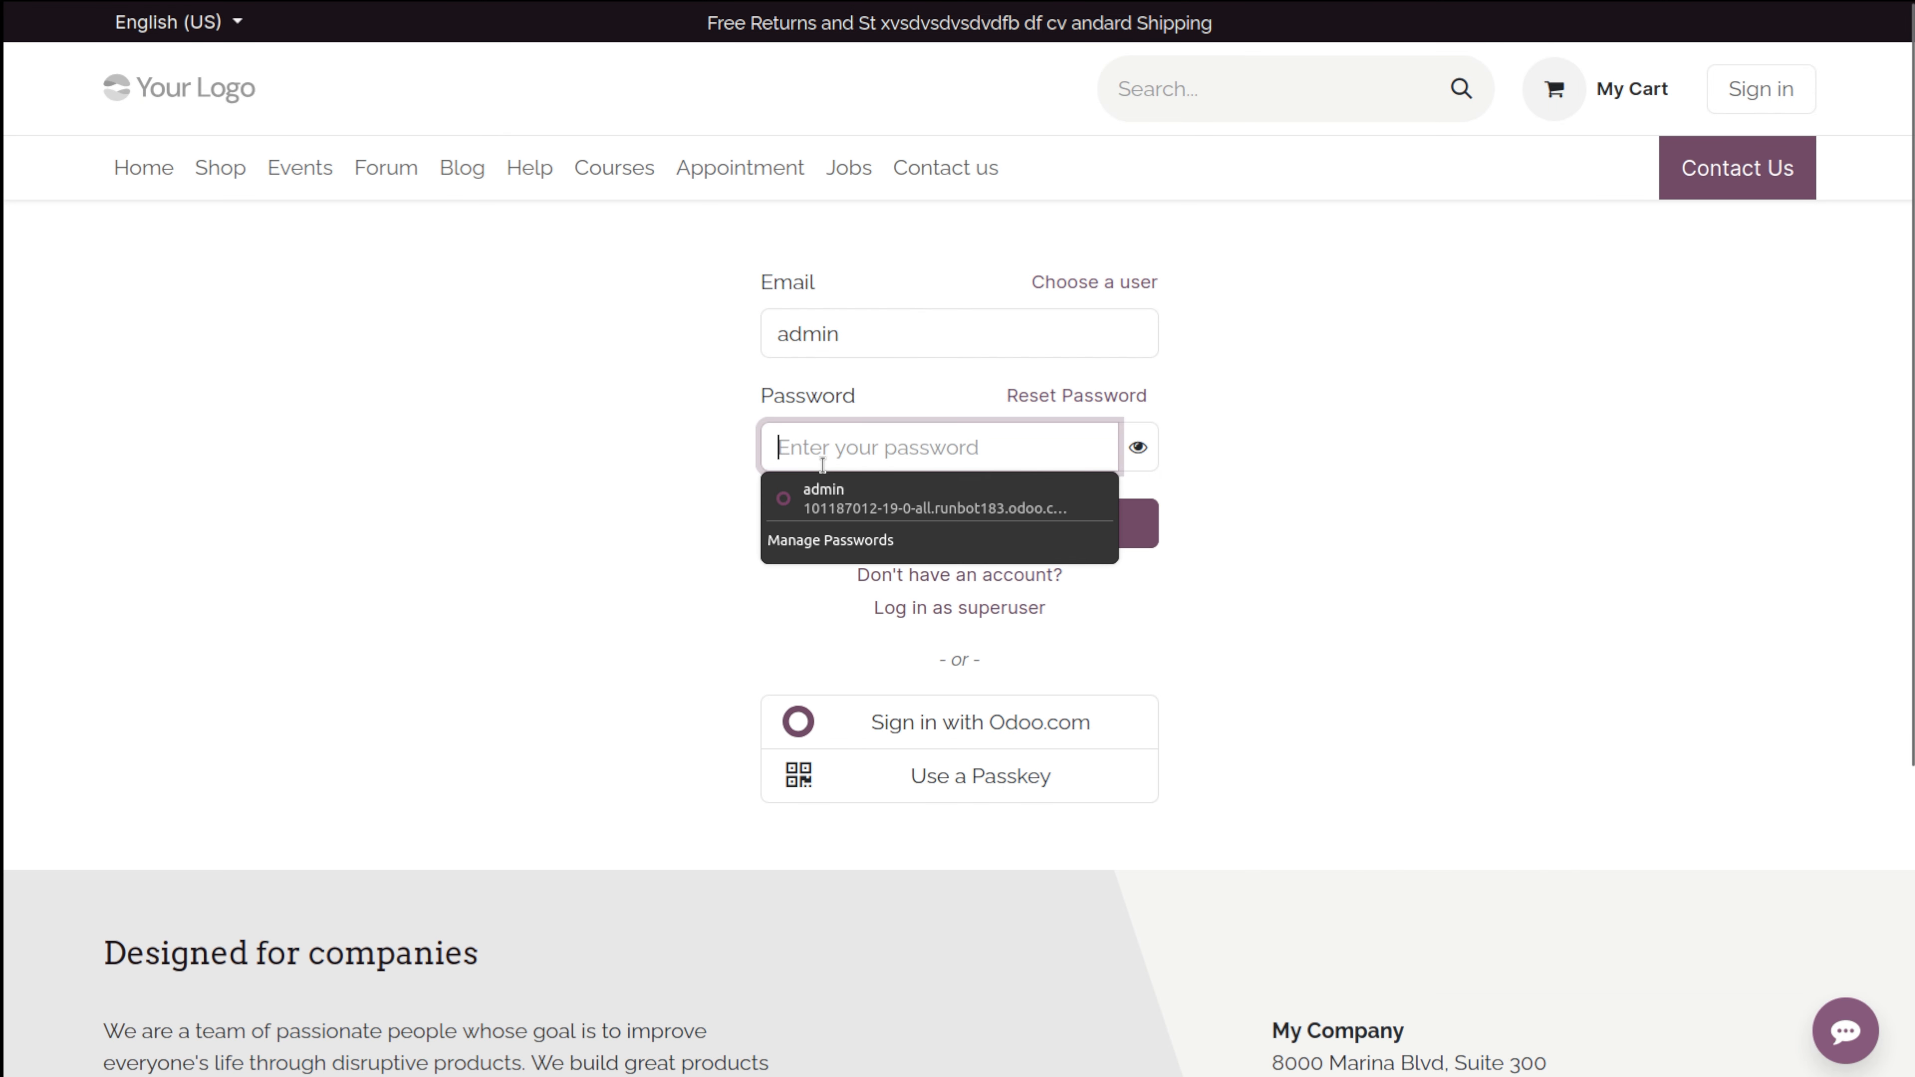
text(ad)
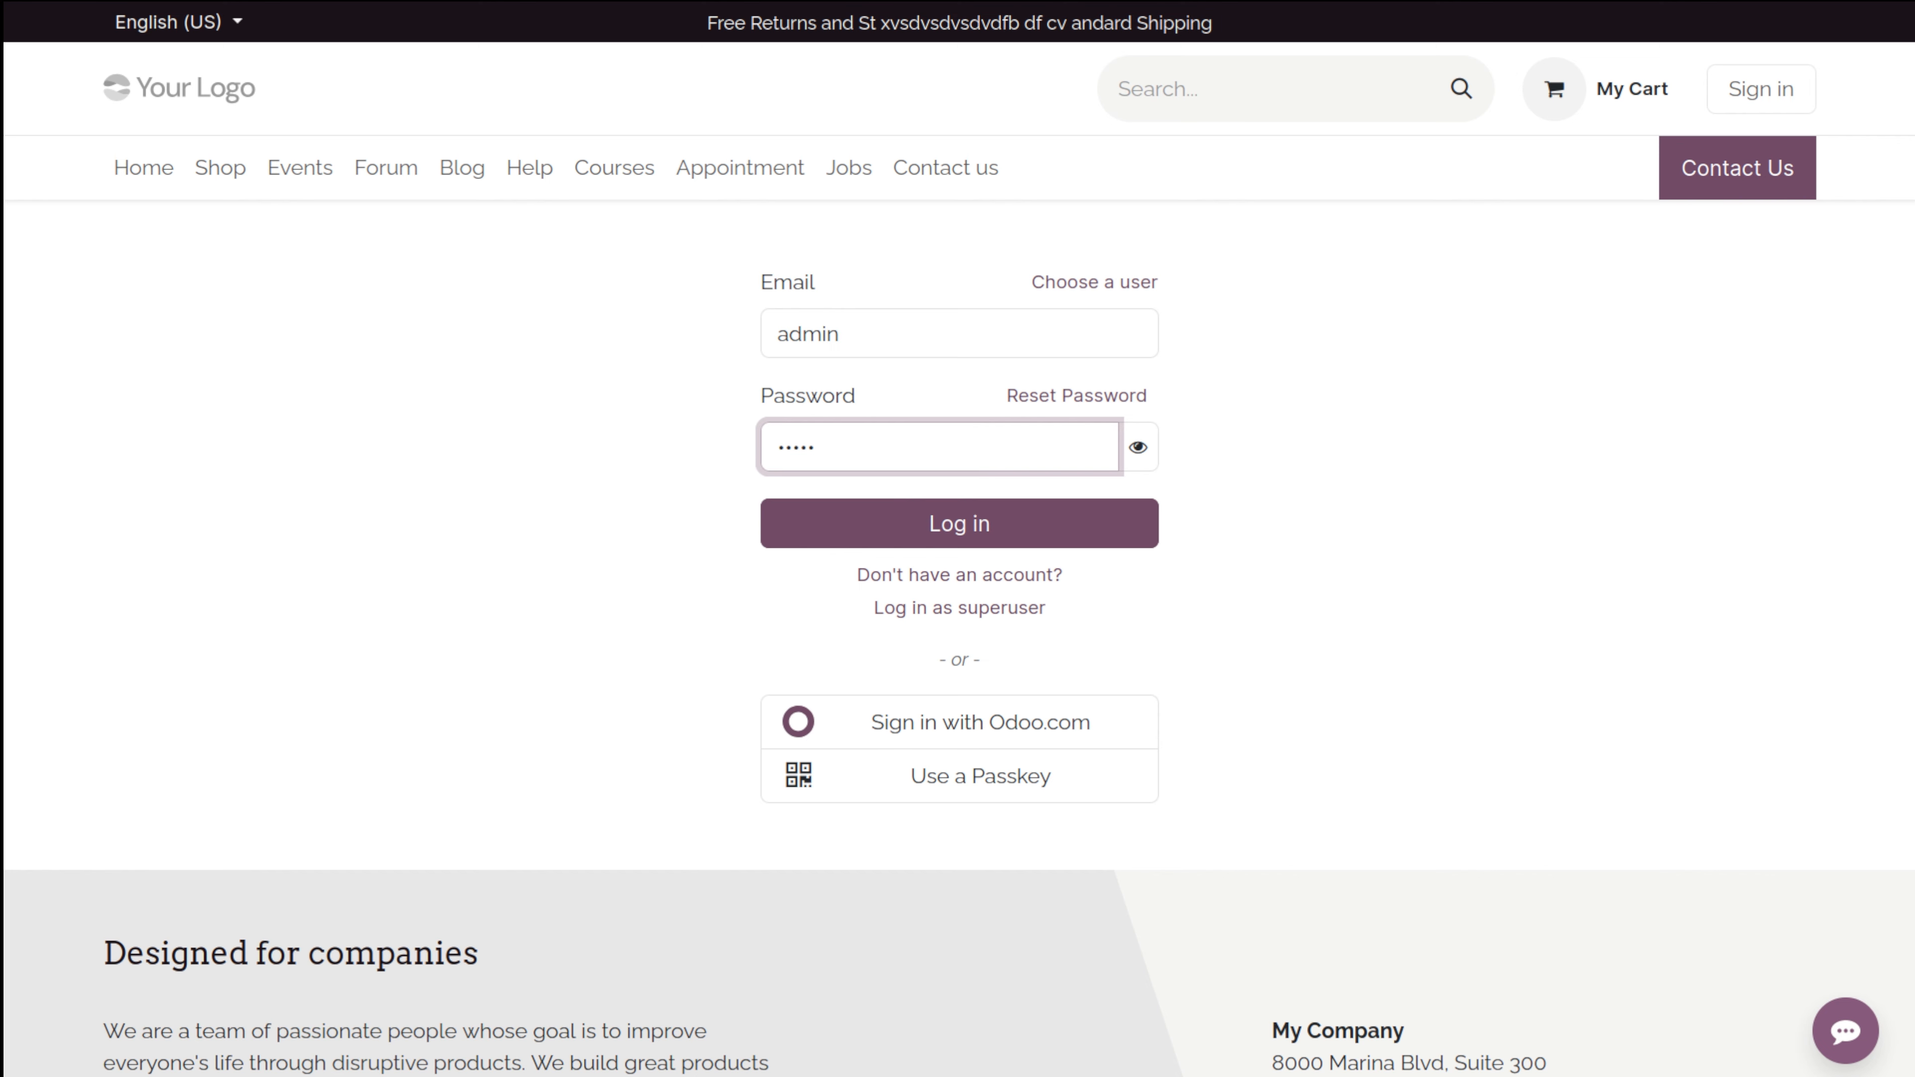
text(min)
key(Return)
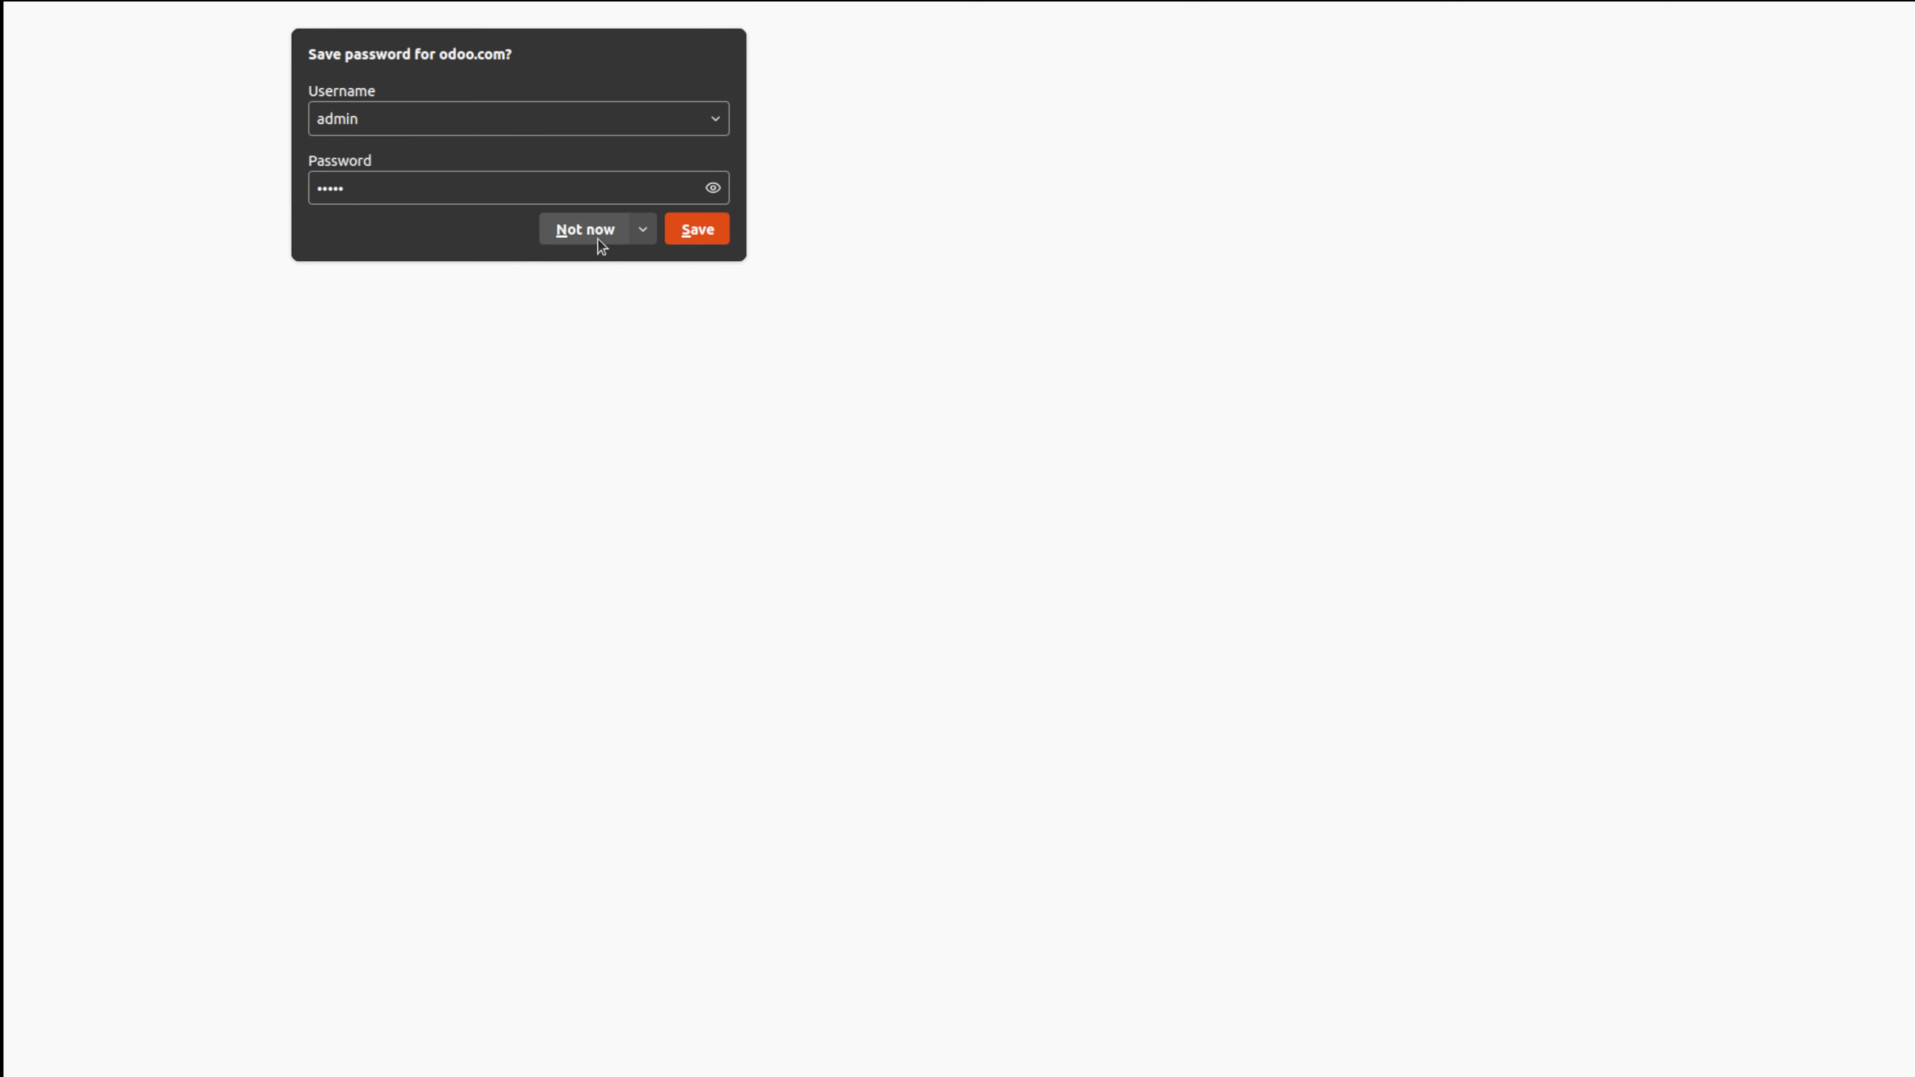
click(599, 239)
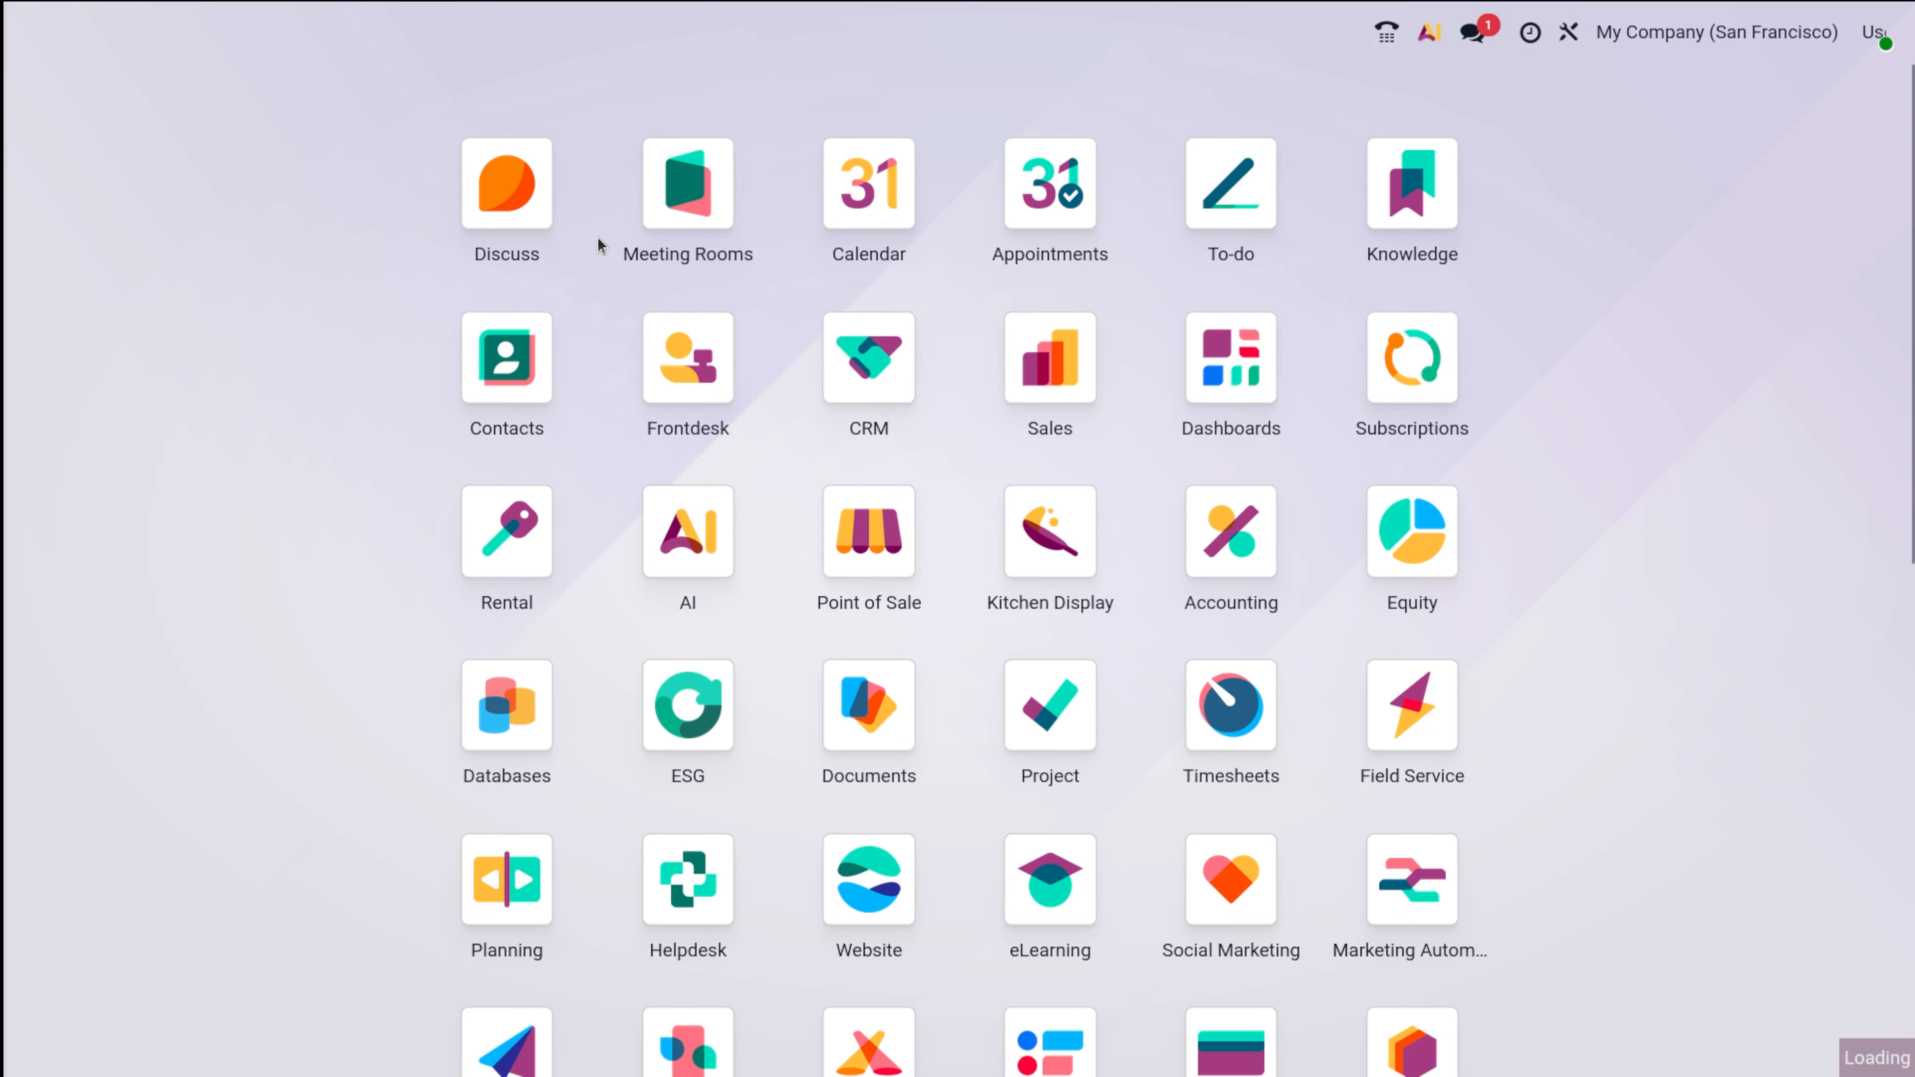
Open Sales and remove the My Quotations filter to list all 103 quotations.
click(1025, 408)
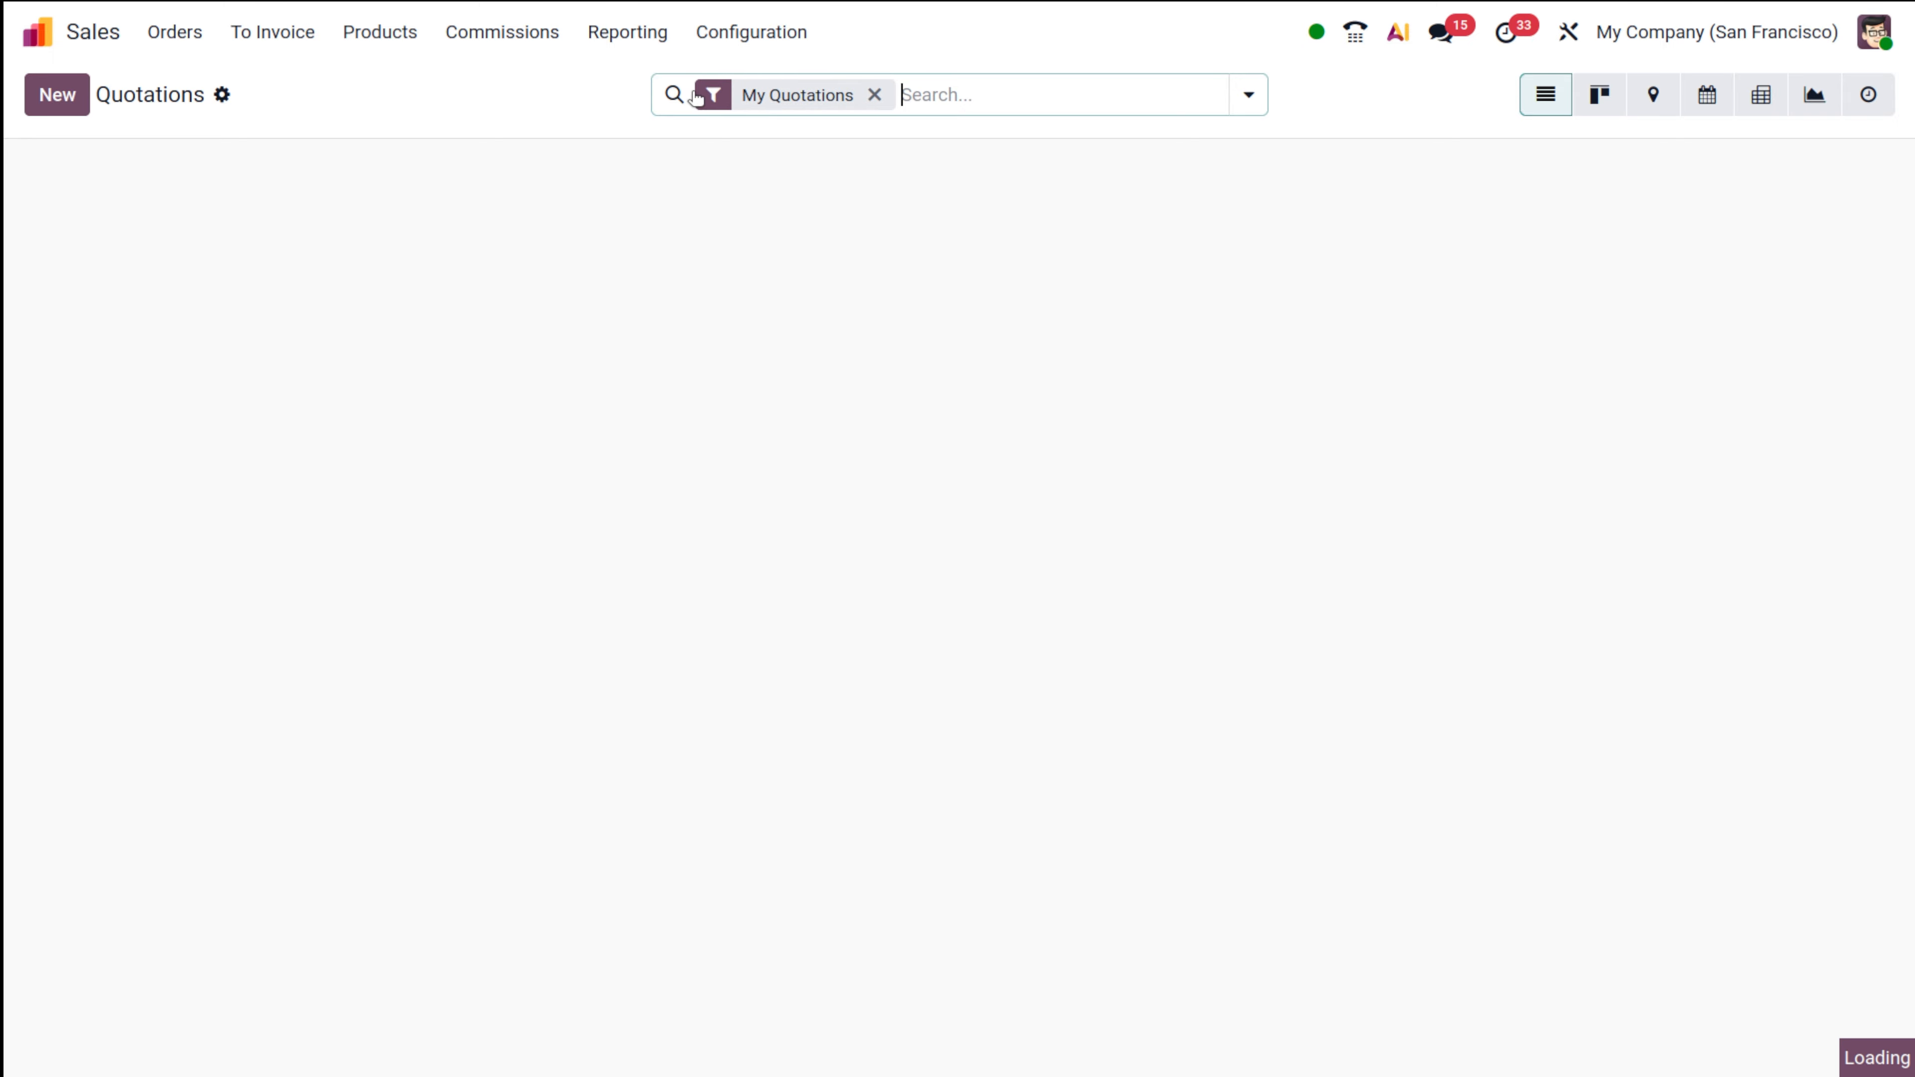
click(792, 30)
scroll(730, 765, down, 5)
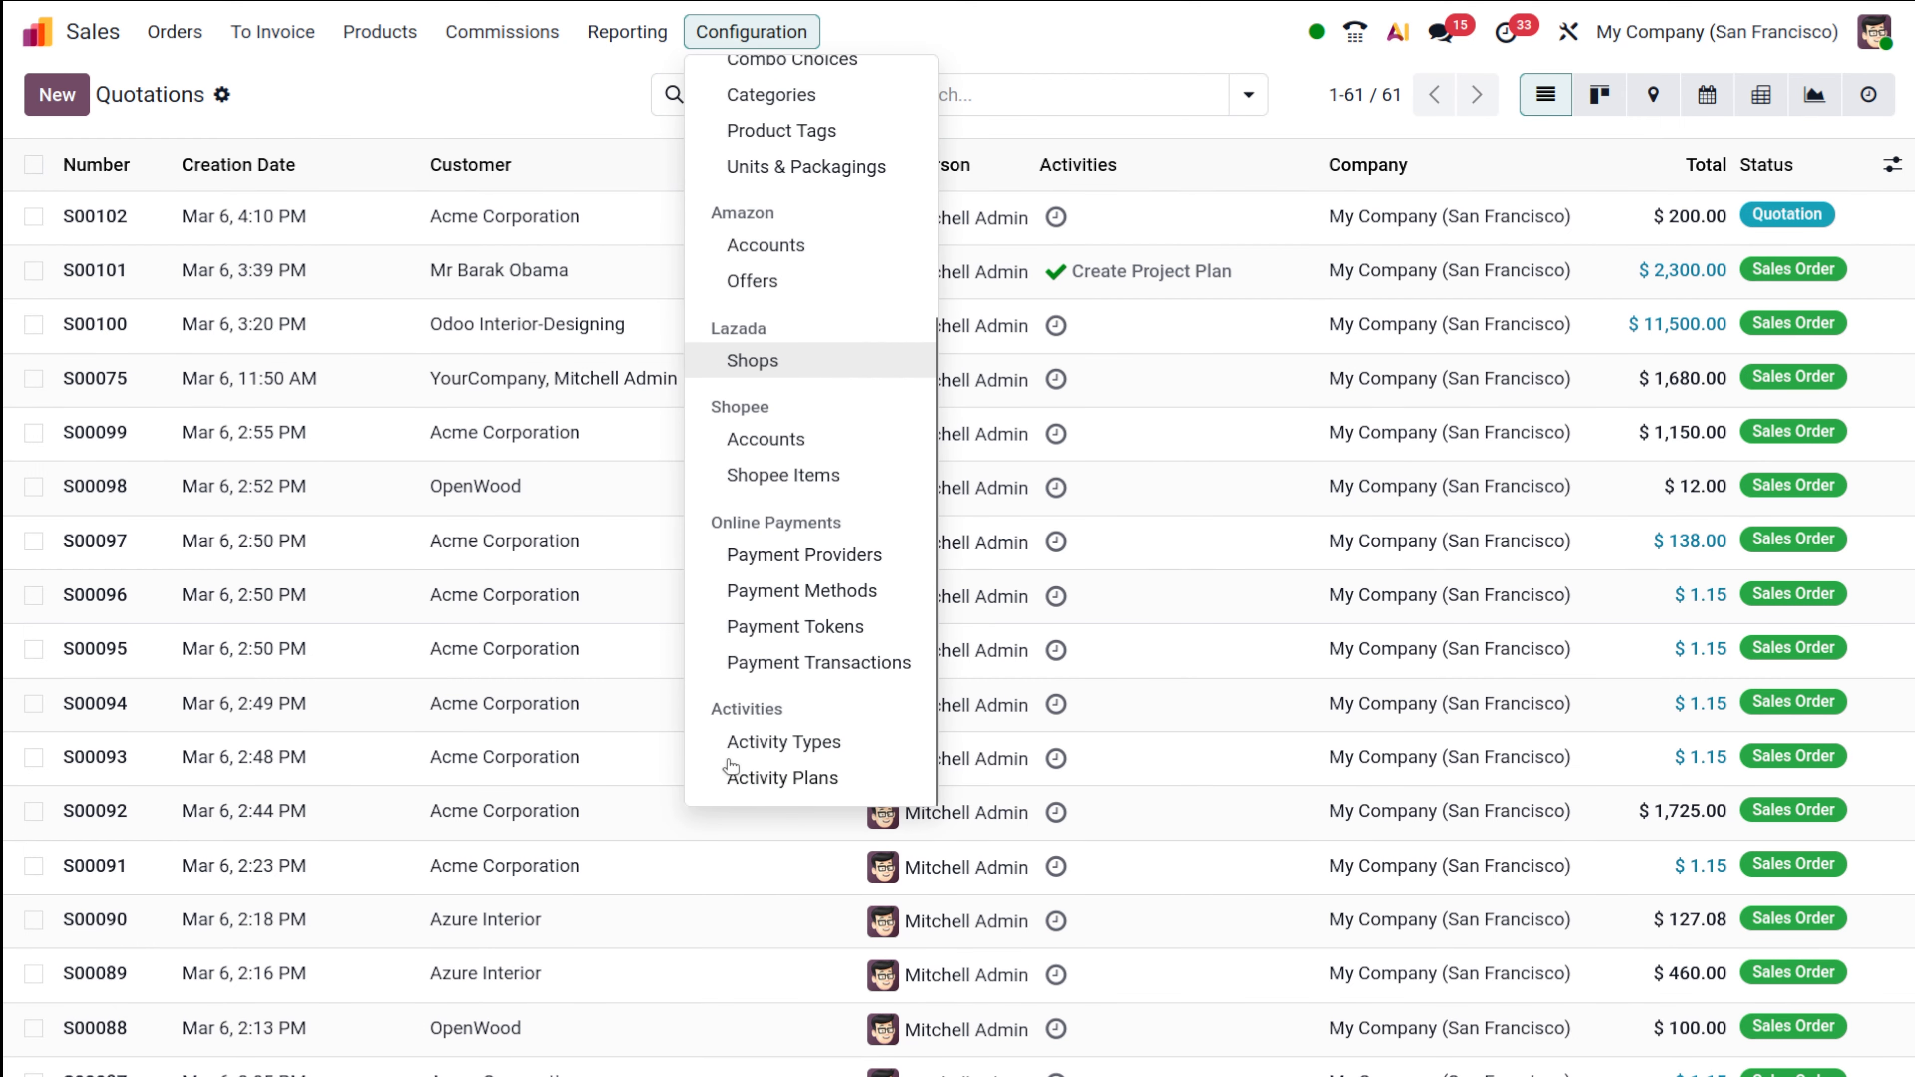
scroll(730, 765, up, 5)
click(498, 95)
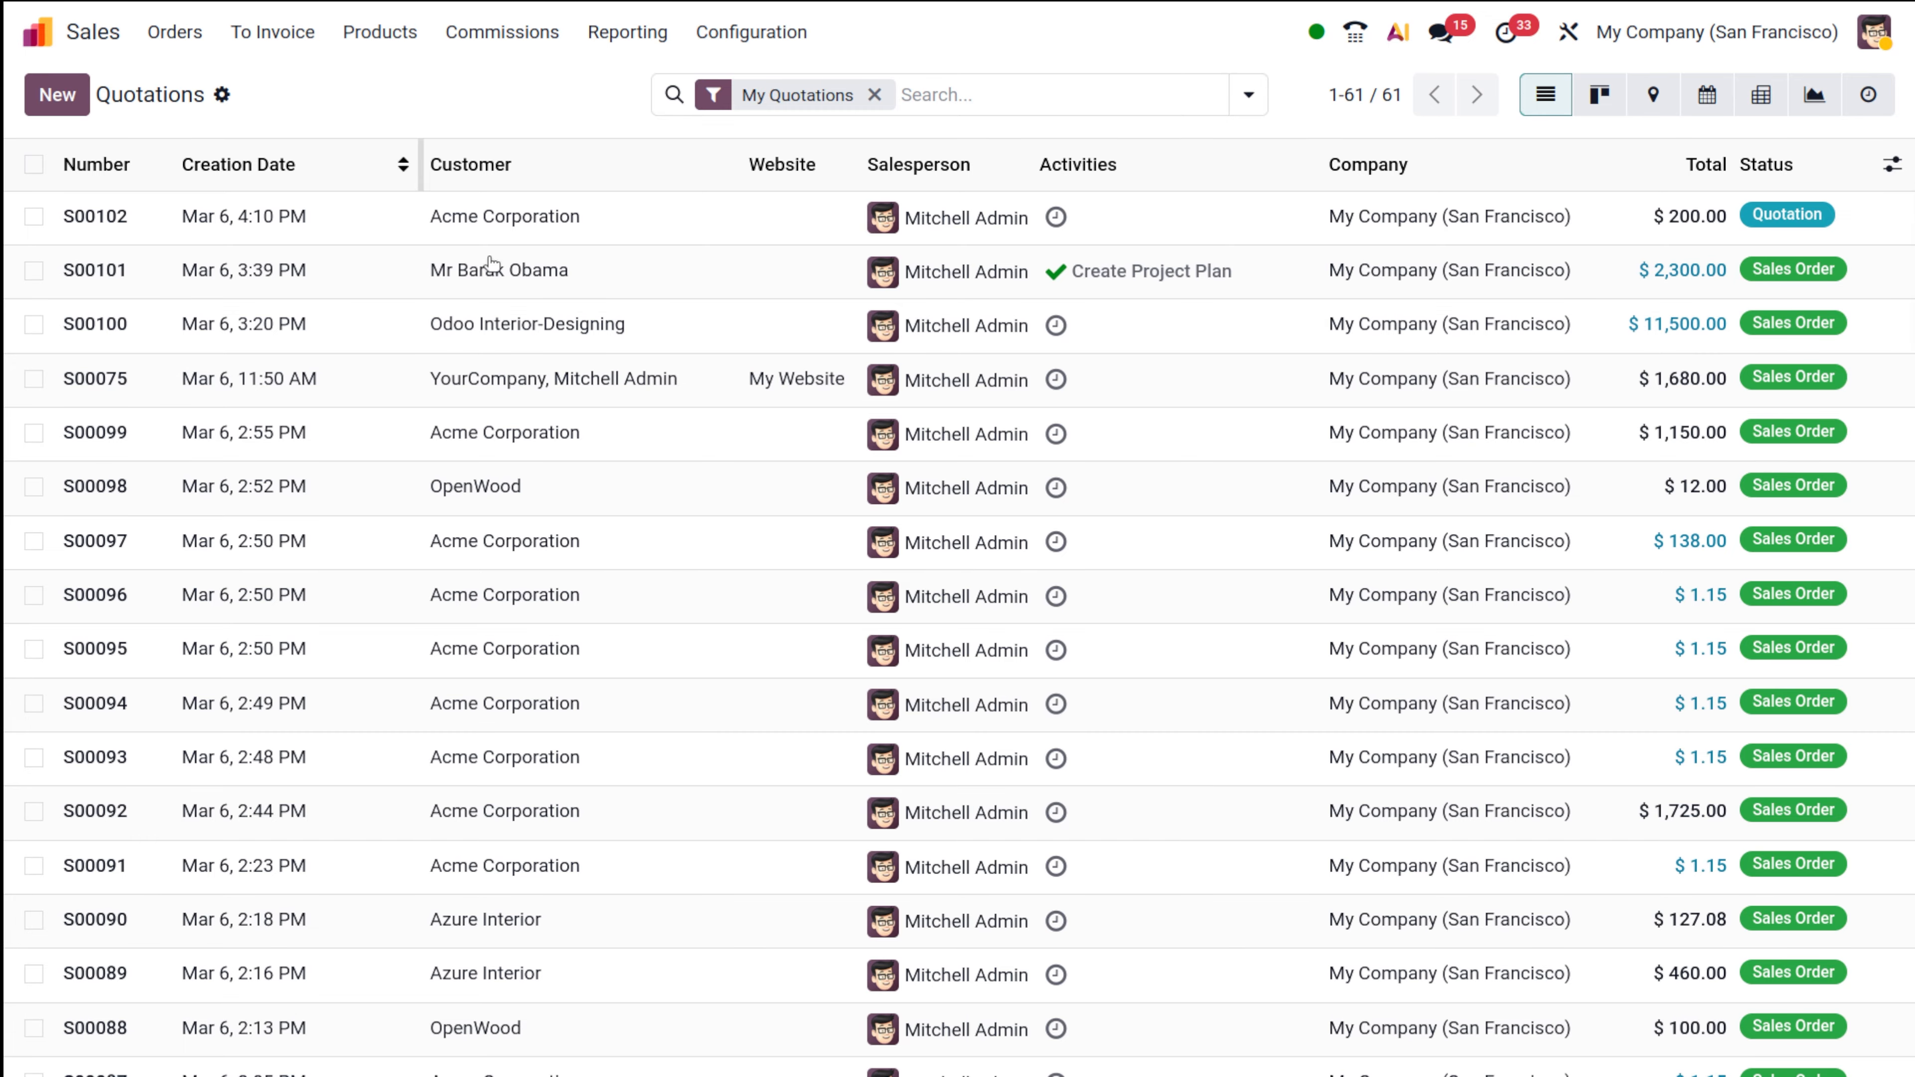
scroll(831, 432, down, 5)
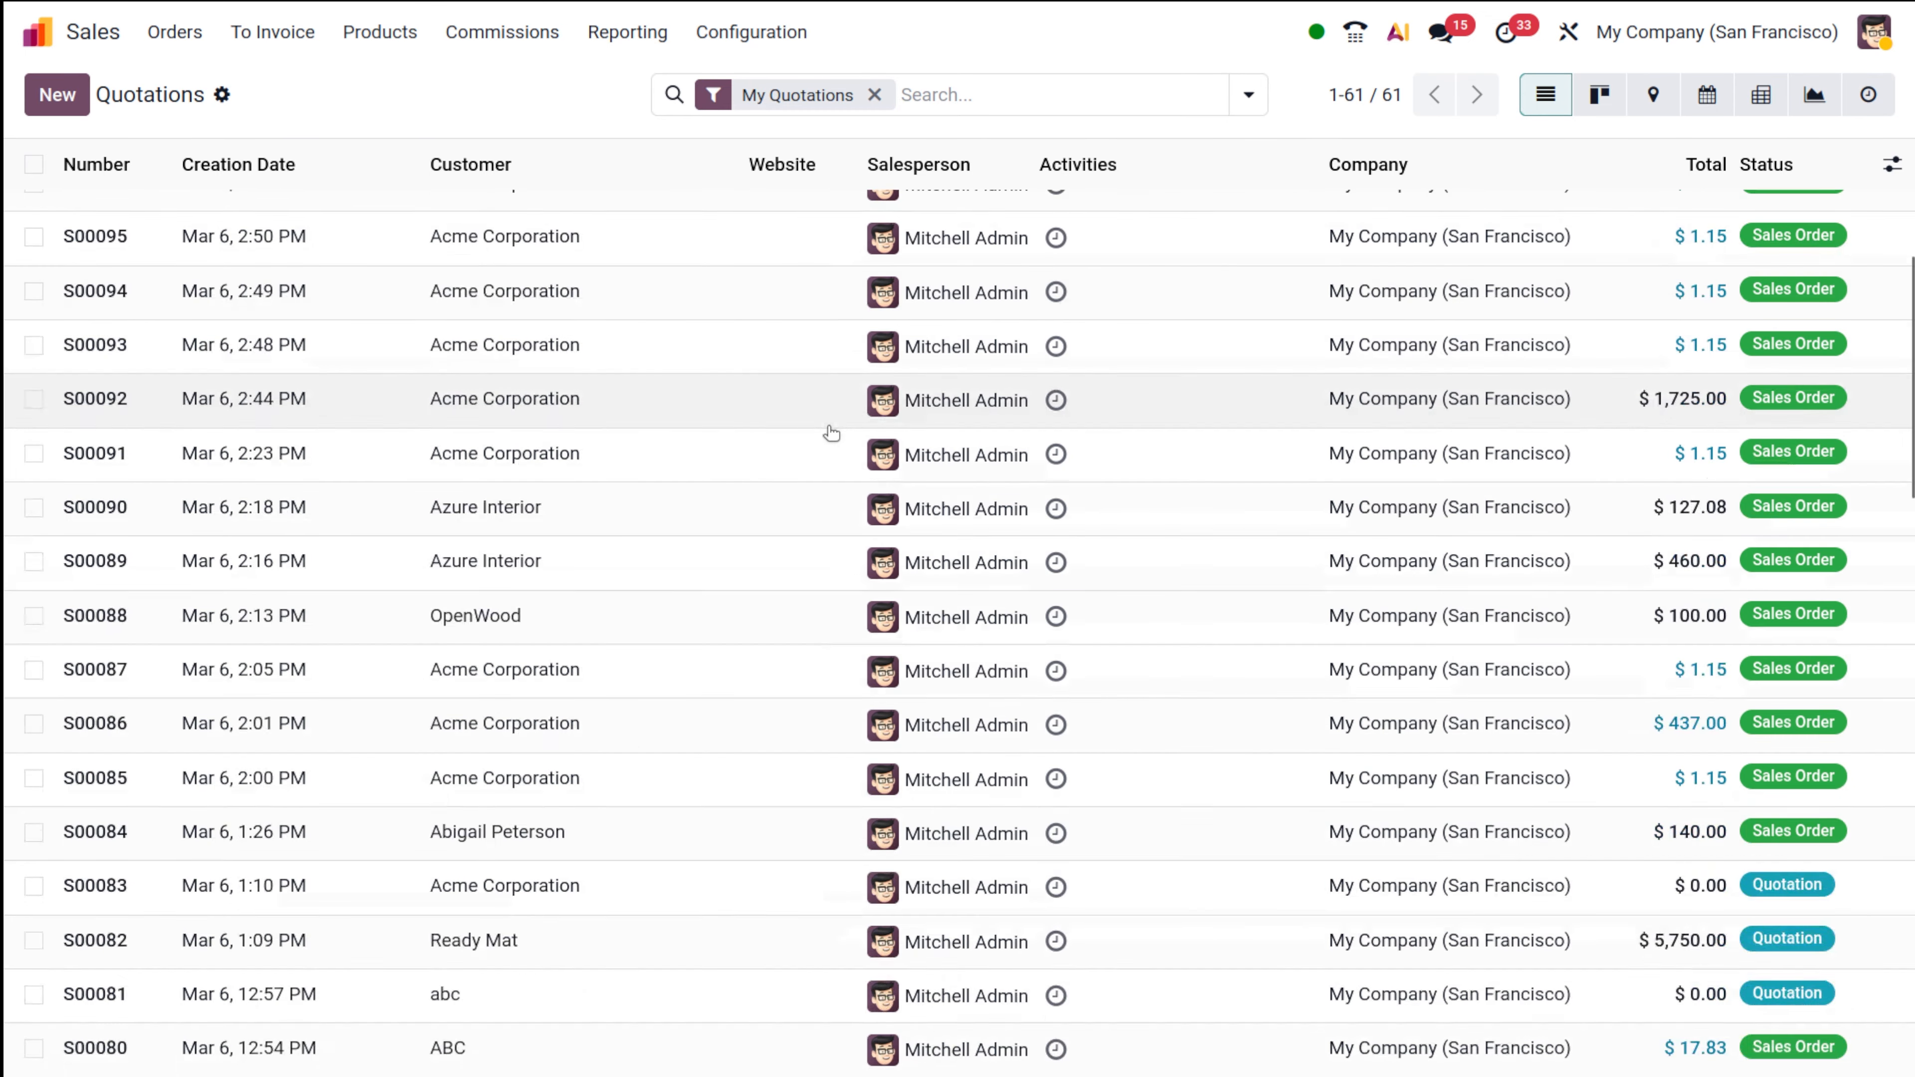
scroll(832, 432, down, 15)
scroll(830, 432, up, 20)
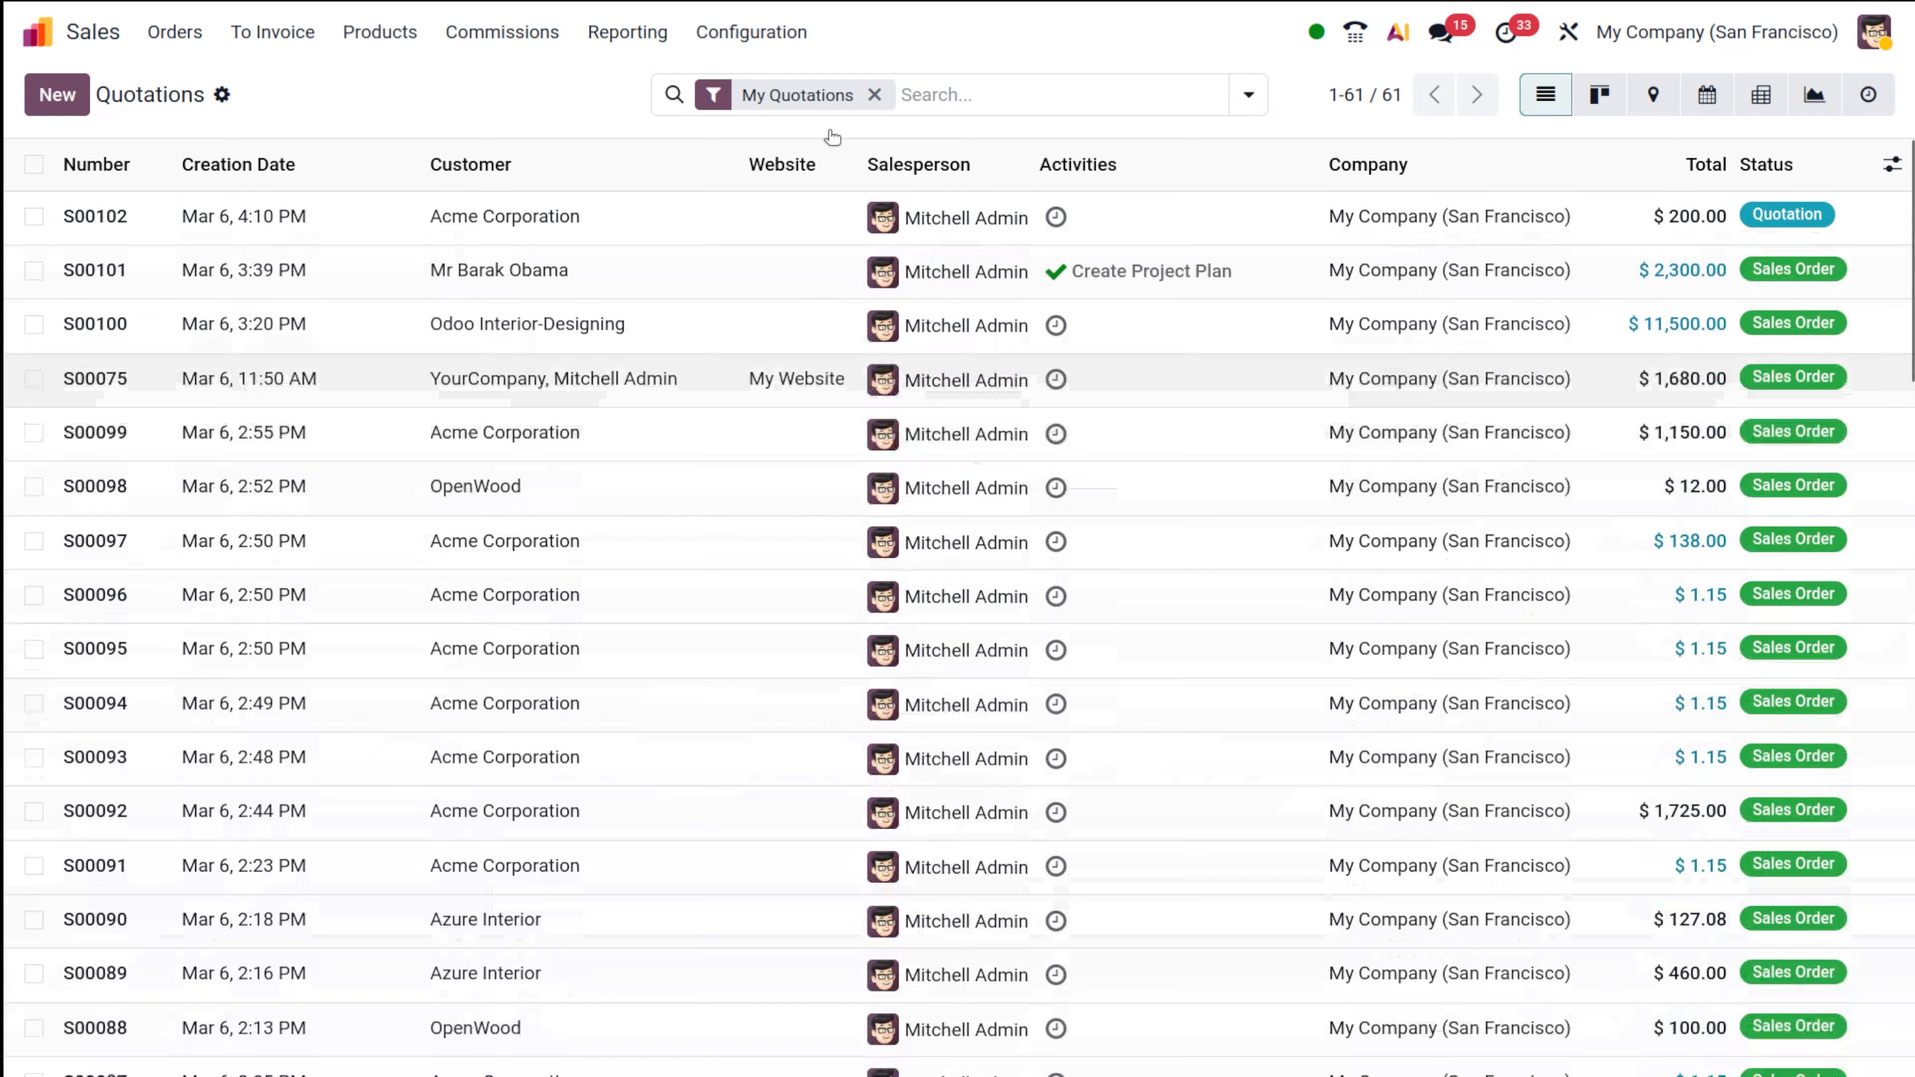
click(873, 94)
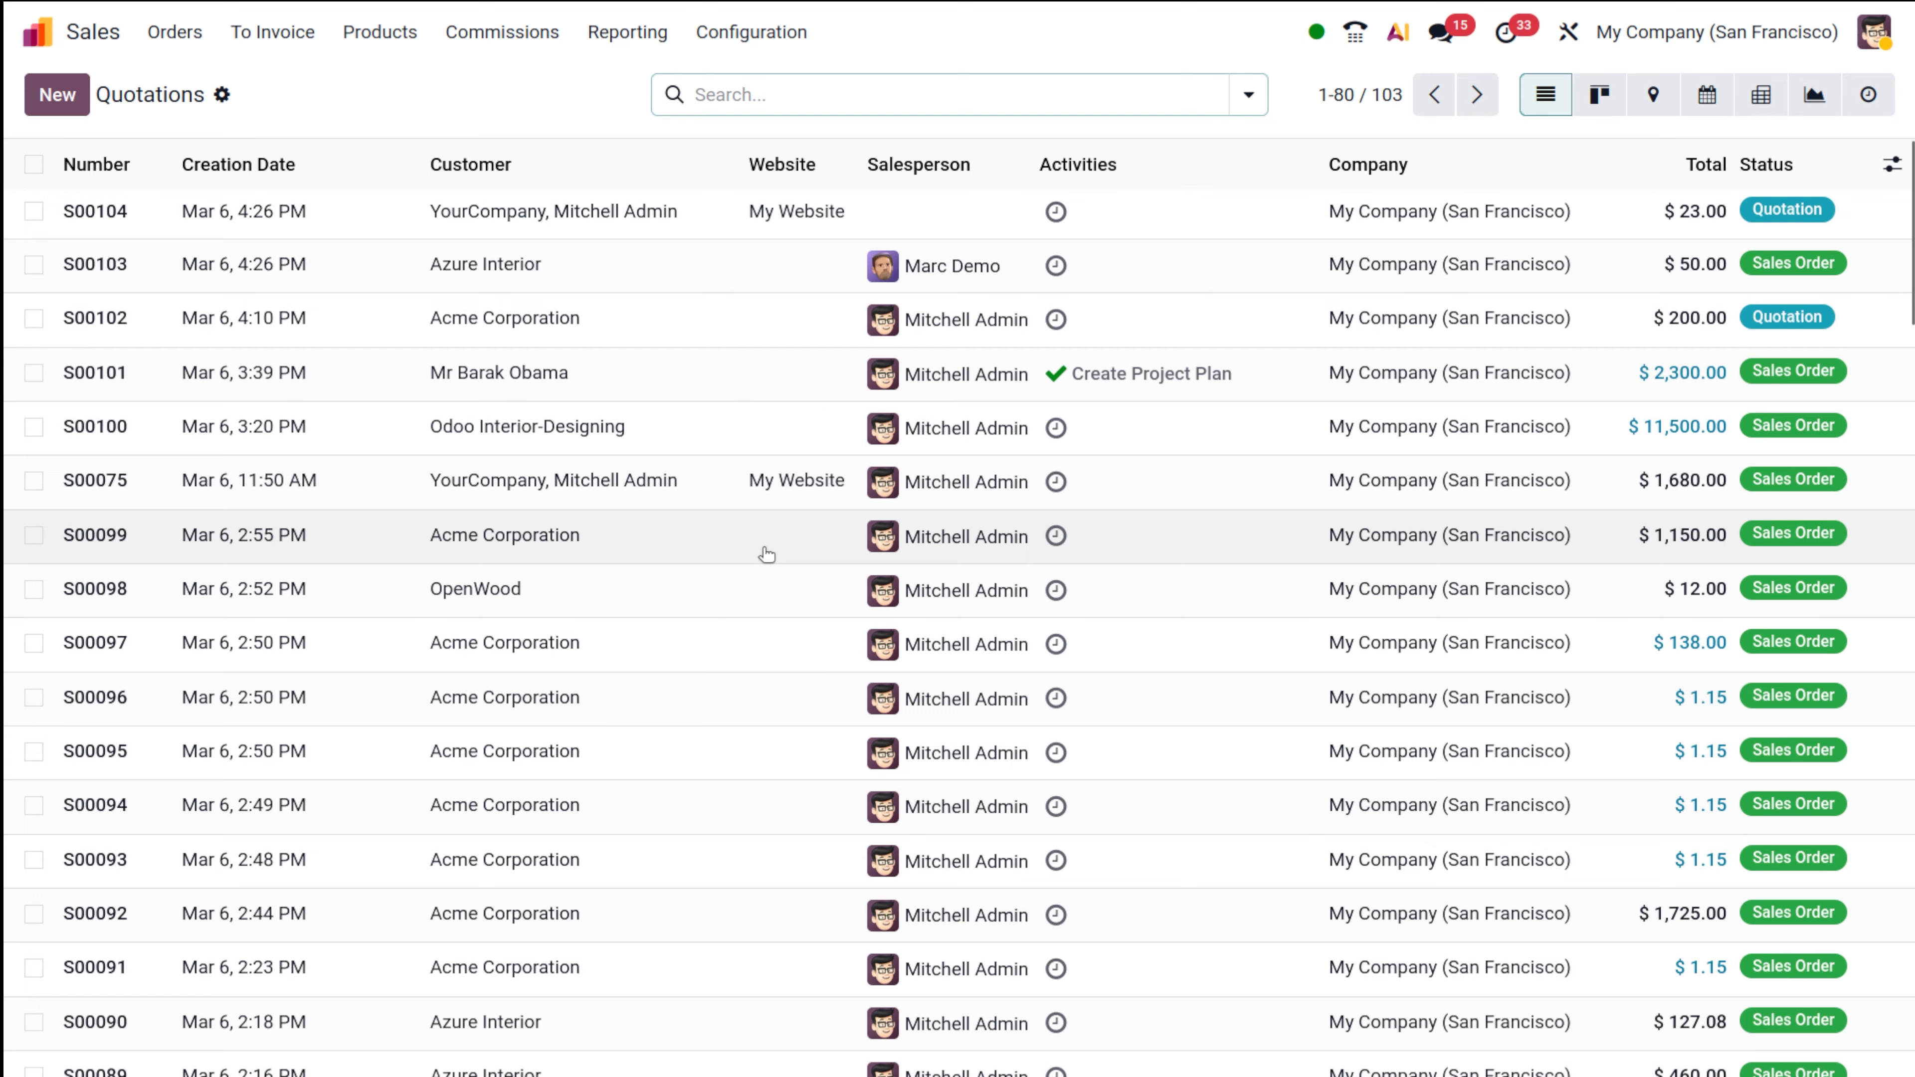
scroll(767, 555, down, 20)
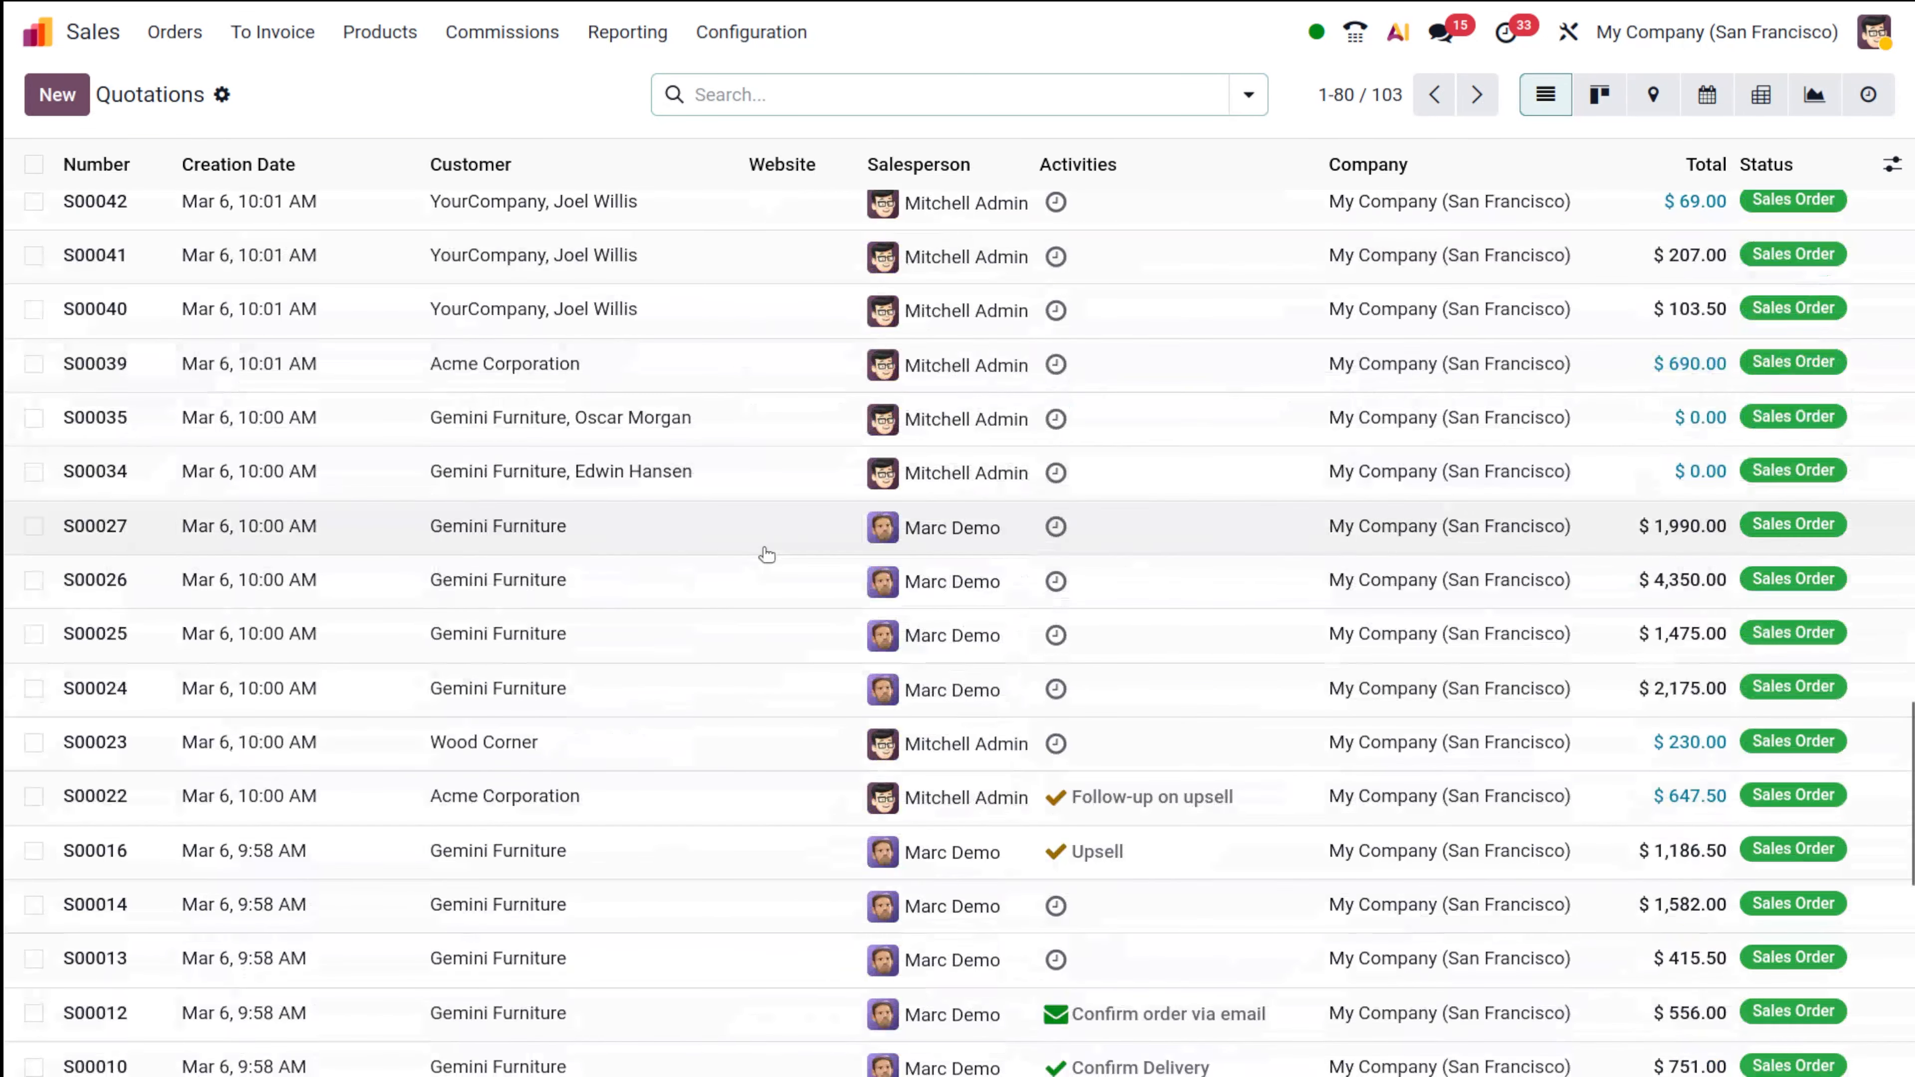
scroll(881, 859, down, 10)
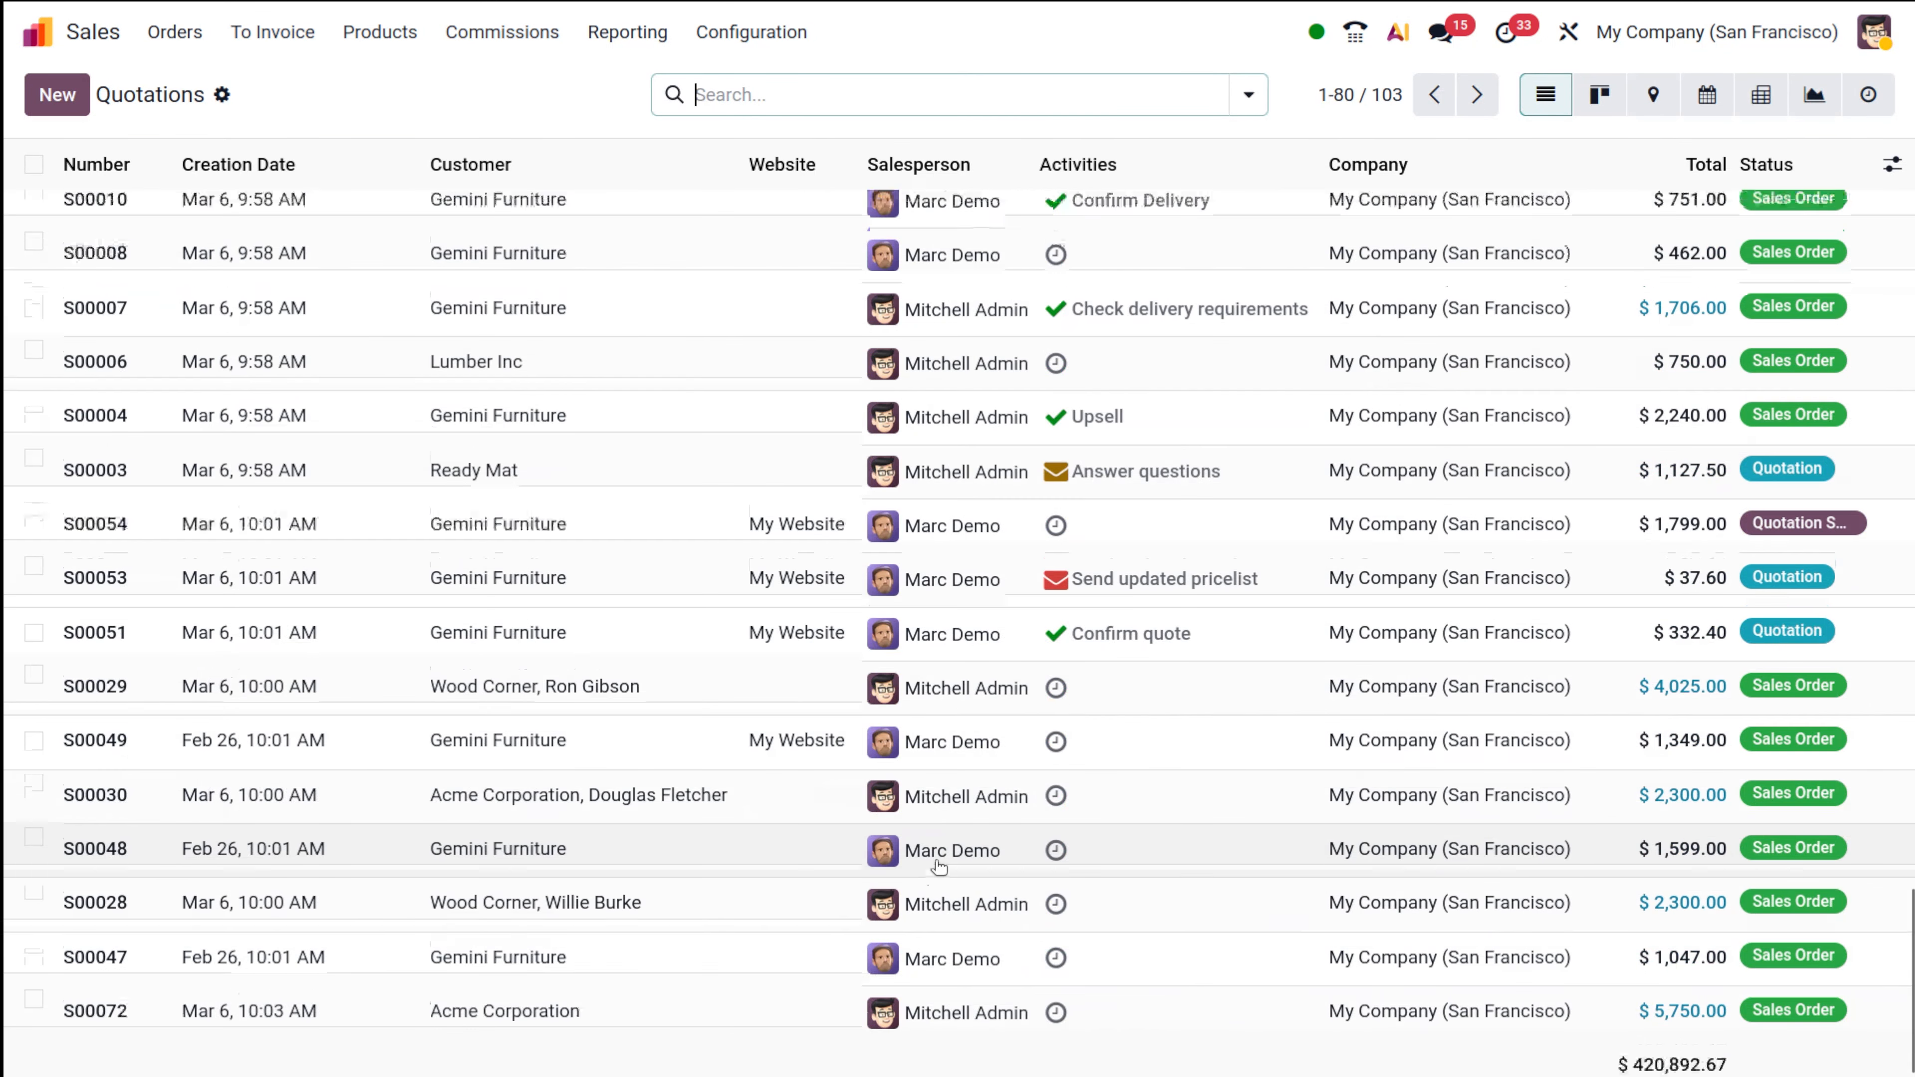
scroll(939, 866, up, 20)
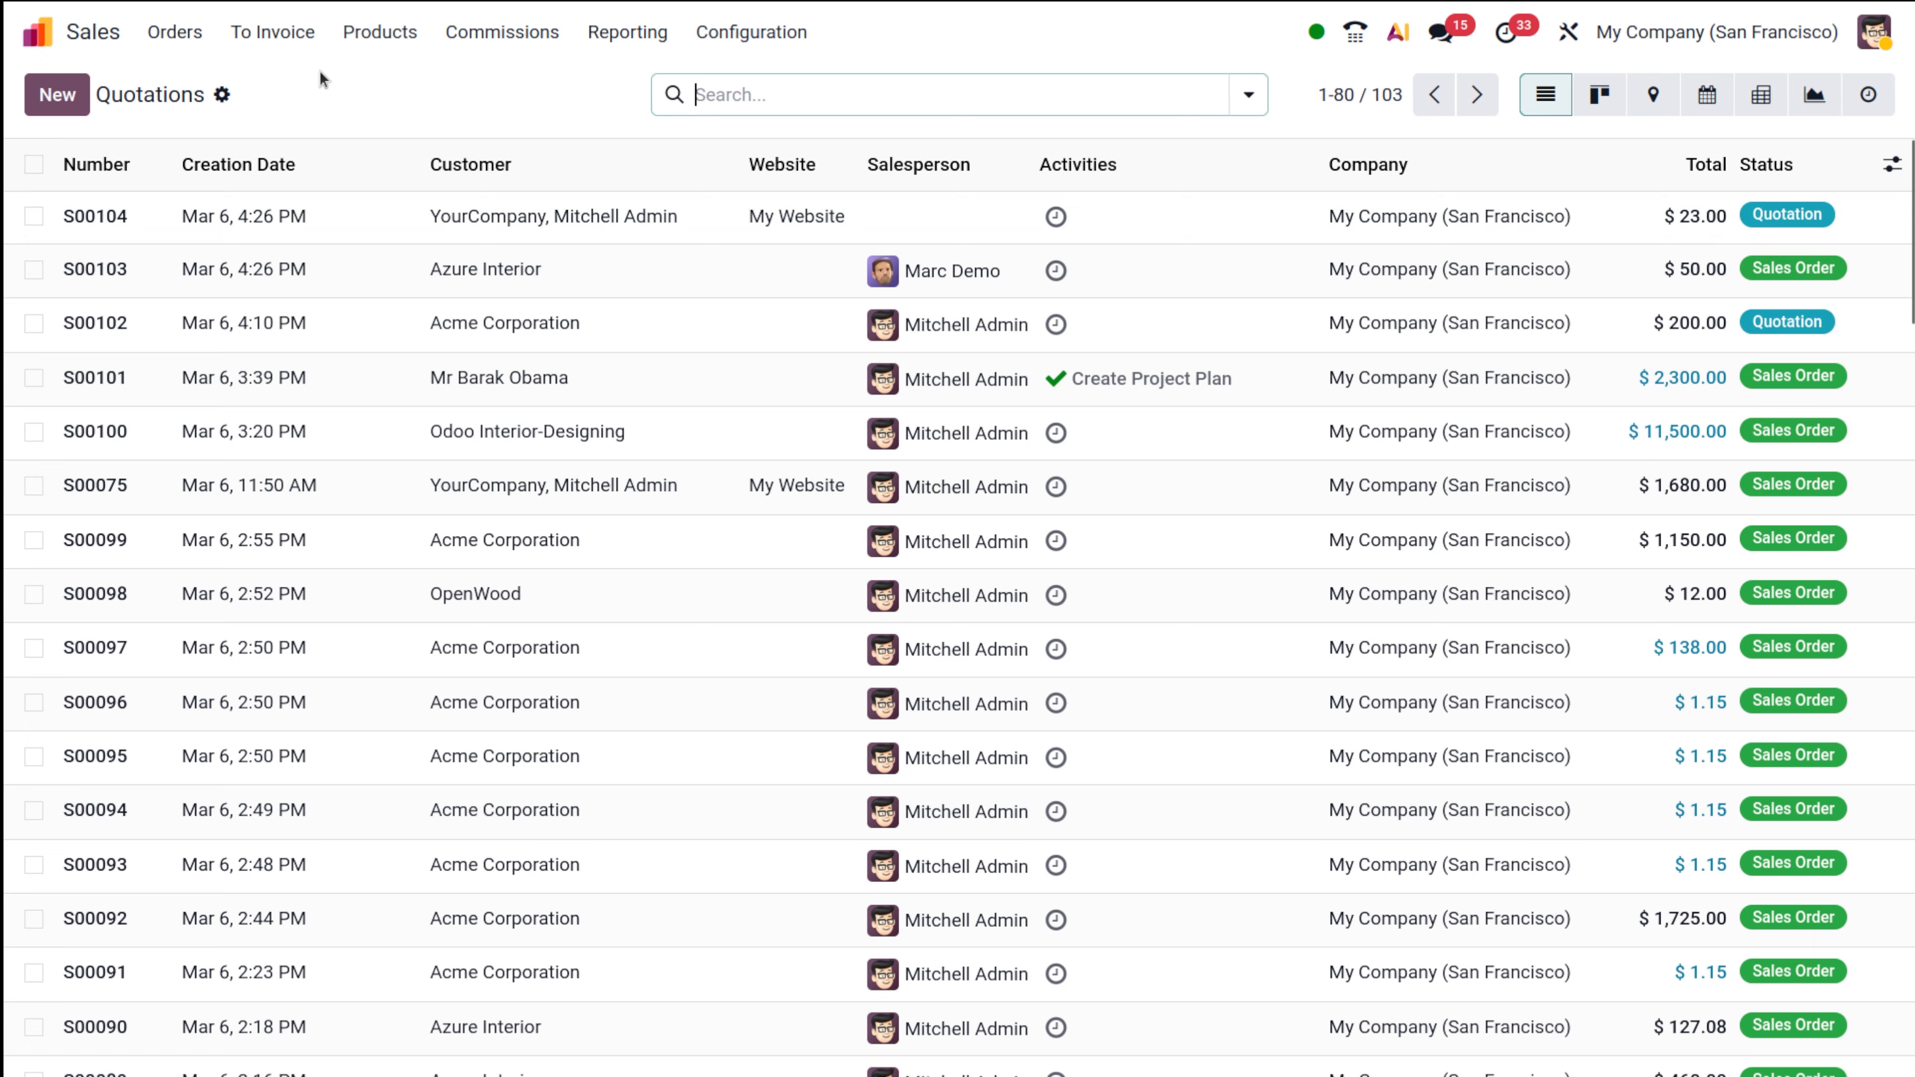
From the home screen, open Settings and go to Users & Companies > Users.
click(39, 35)
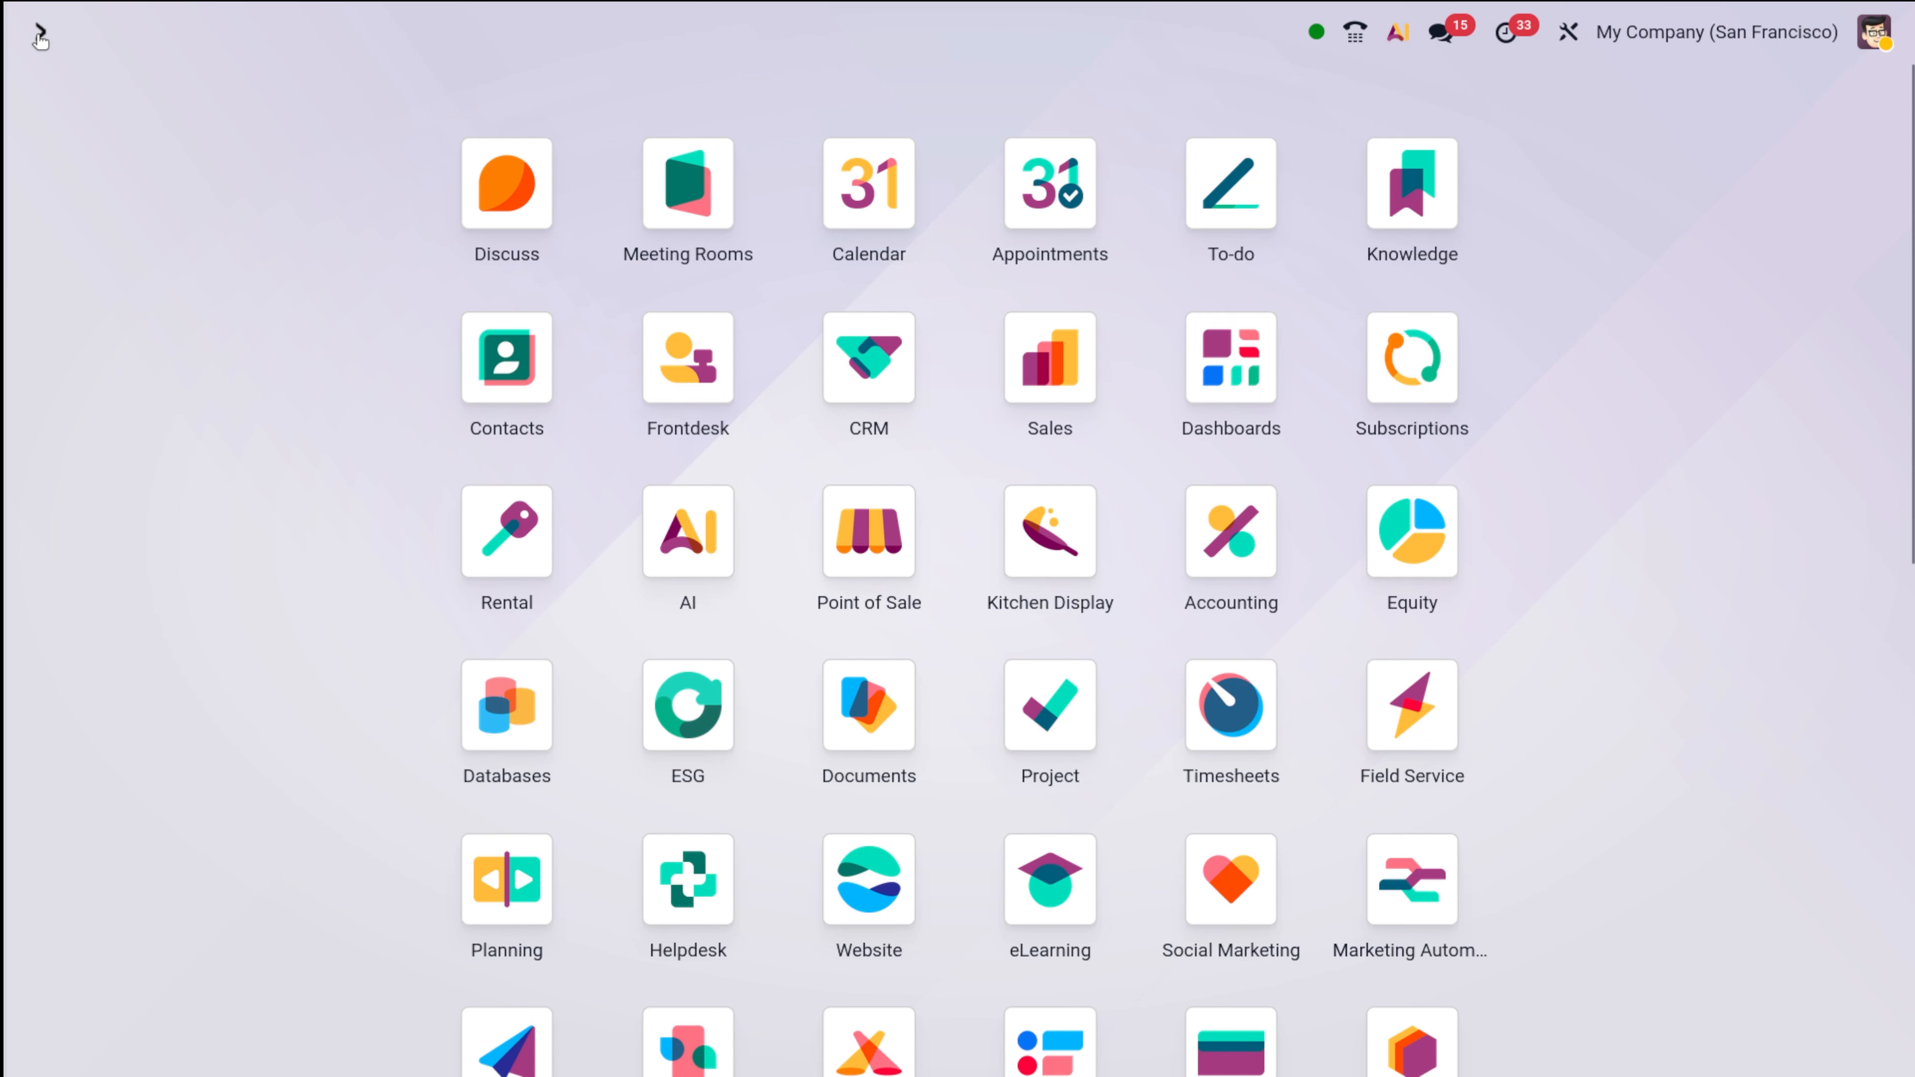
scroll(1027, 749, down, 10)
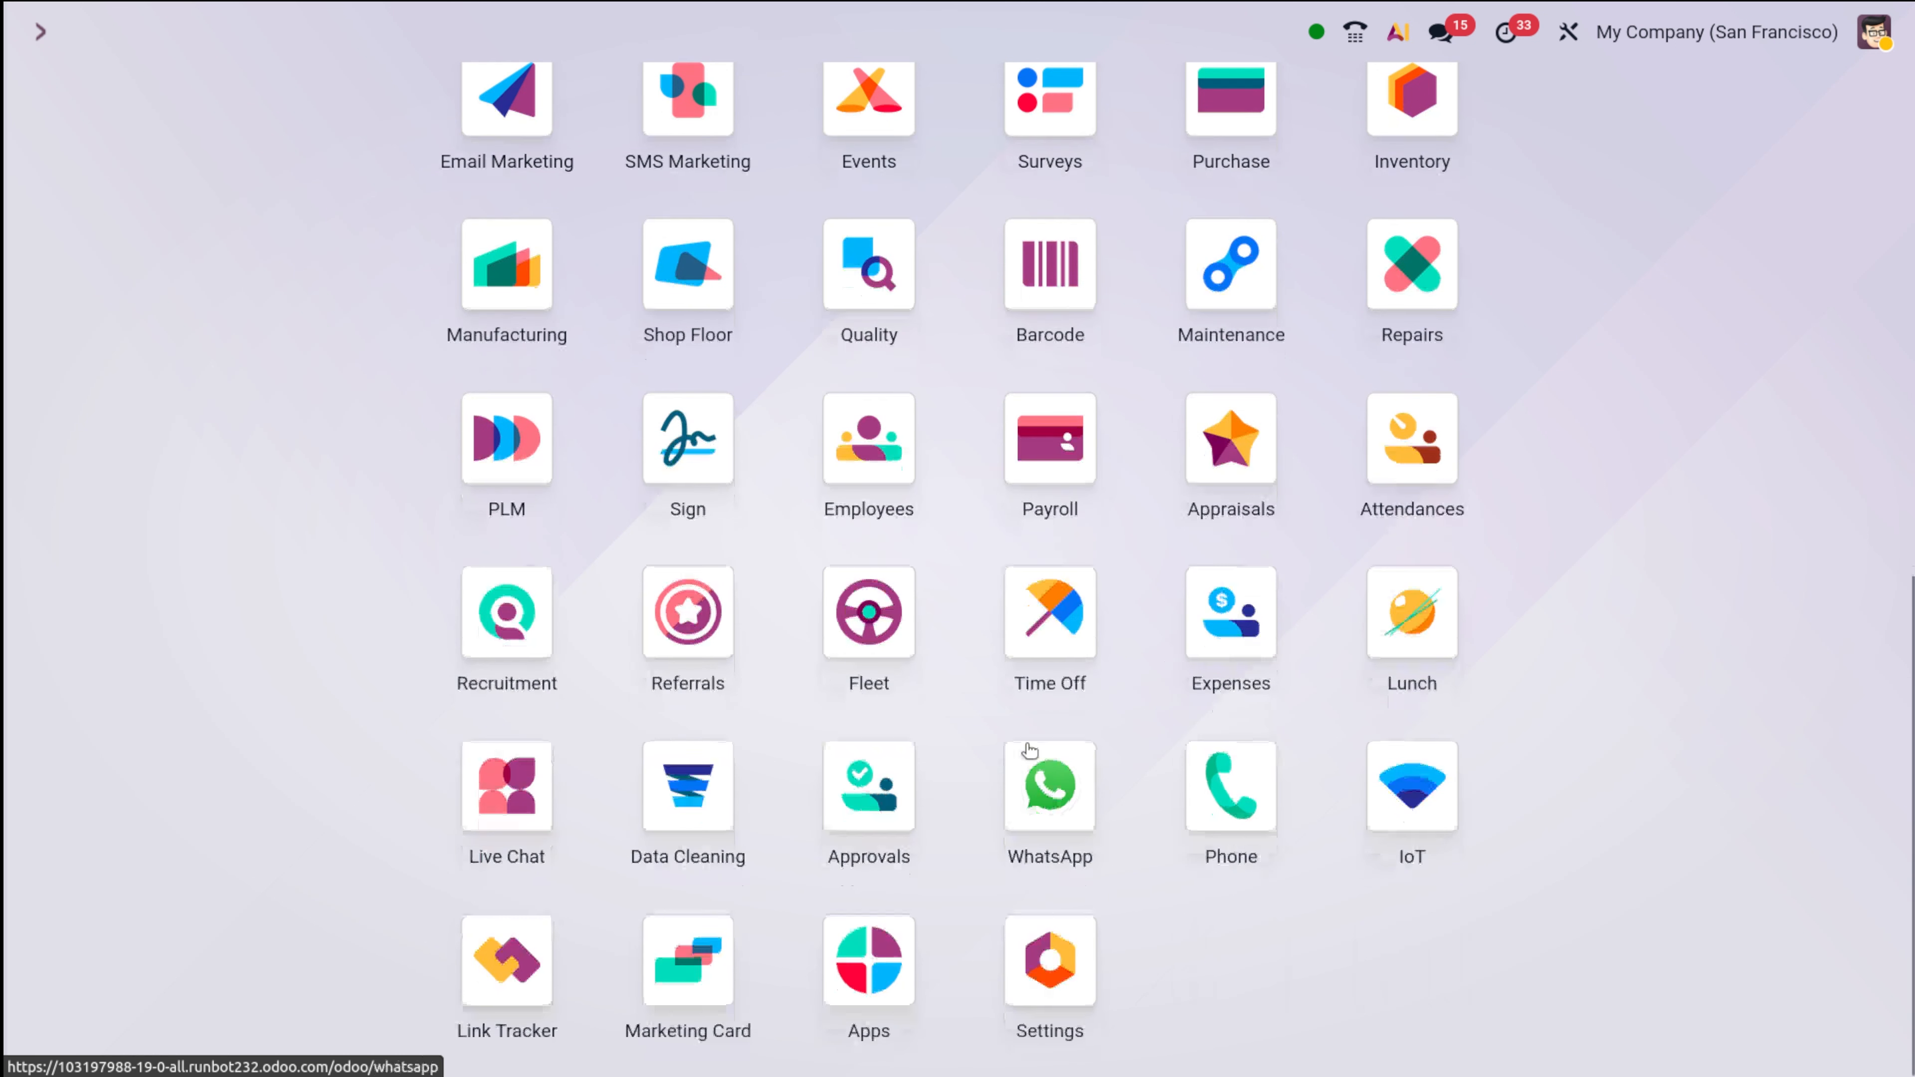
click(1032, 1003)
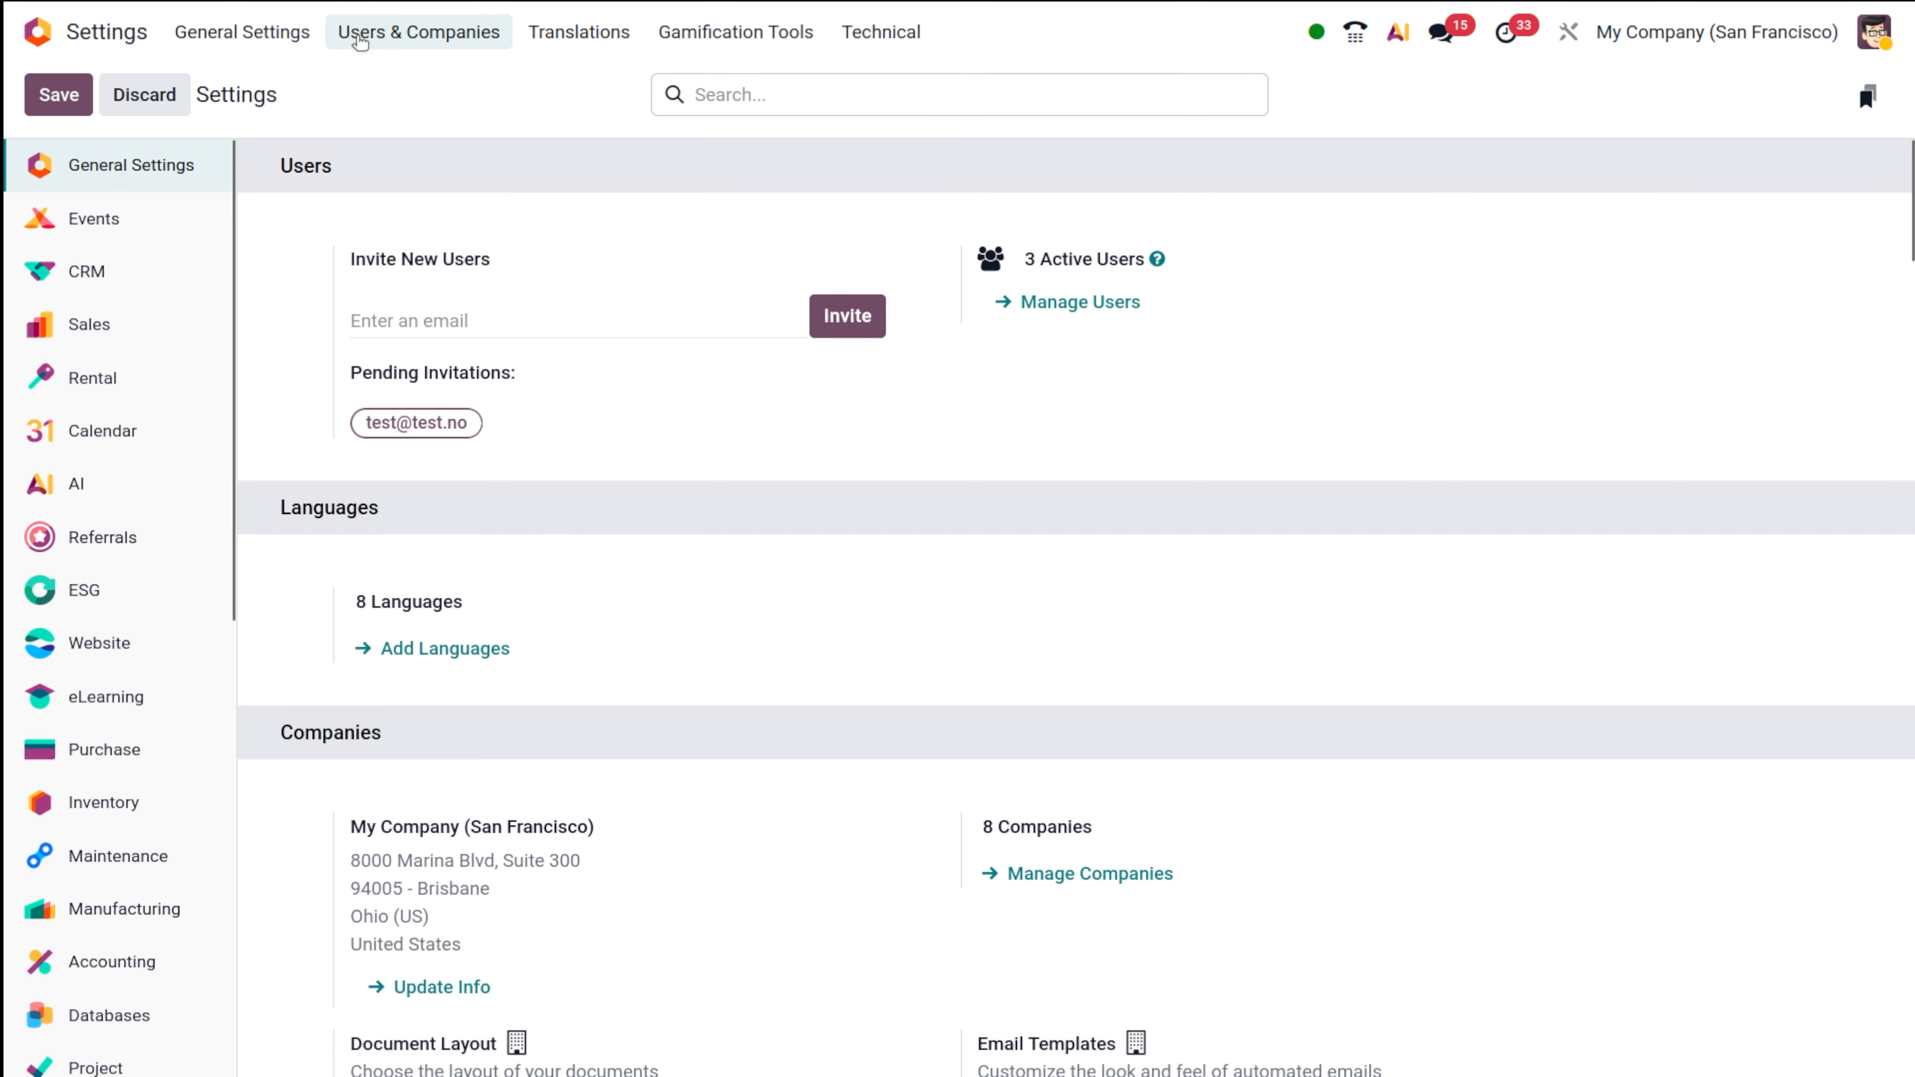
click(419, 32)
click(420, 84)
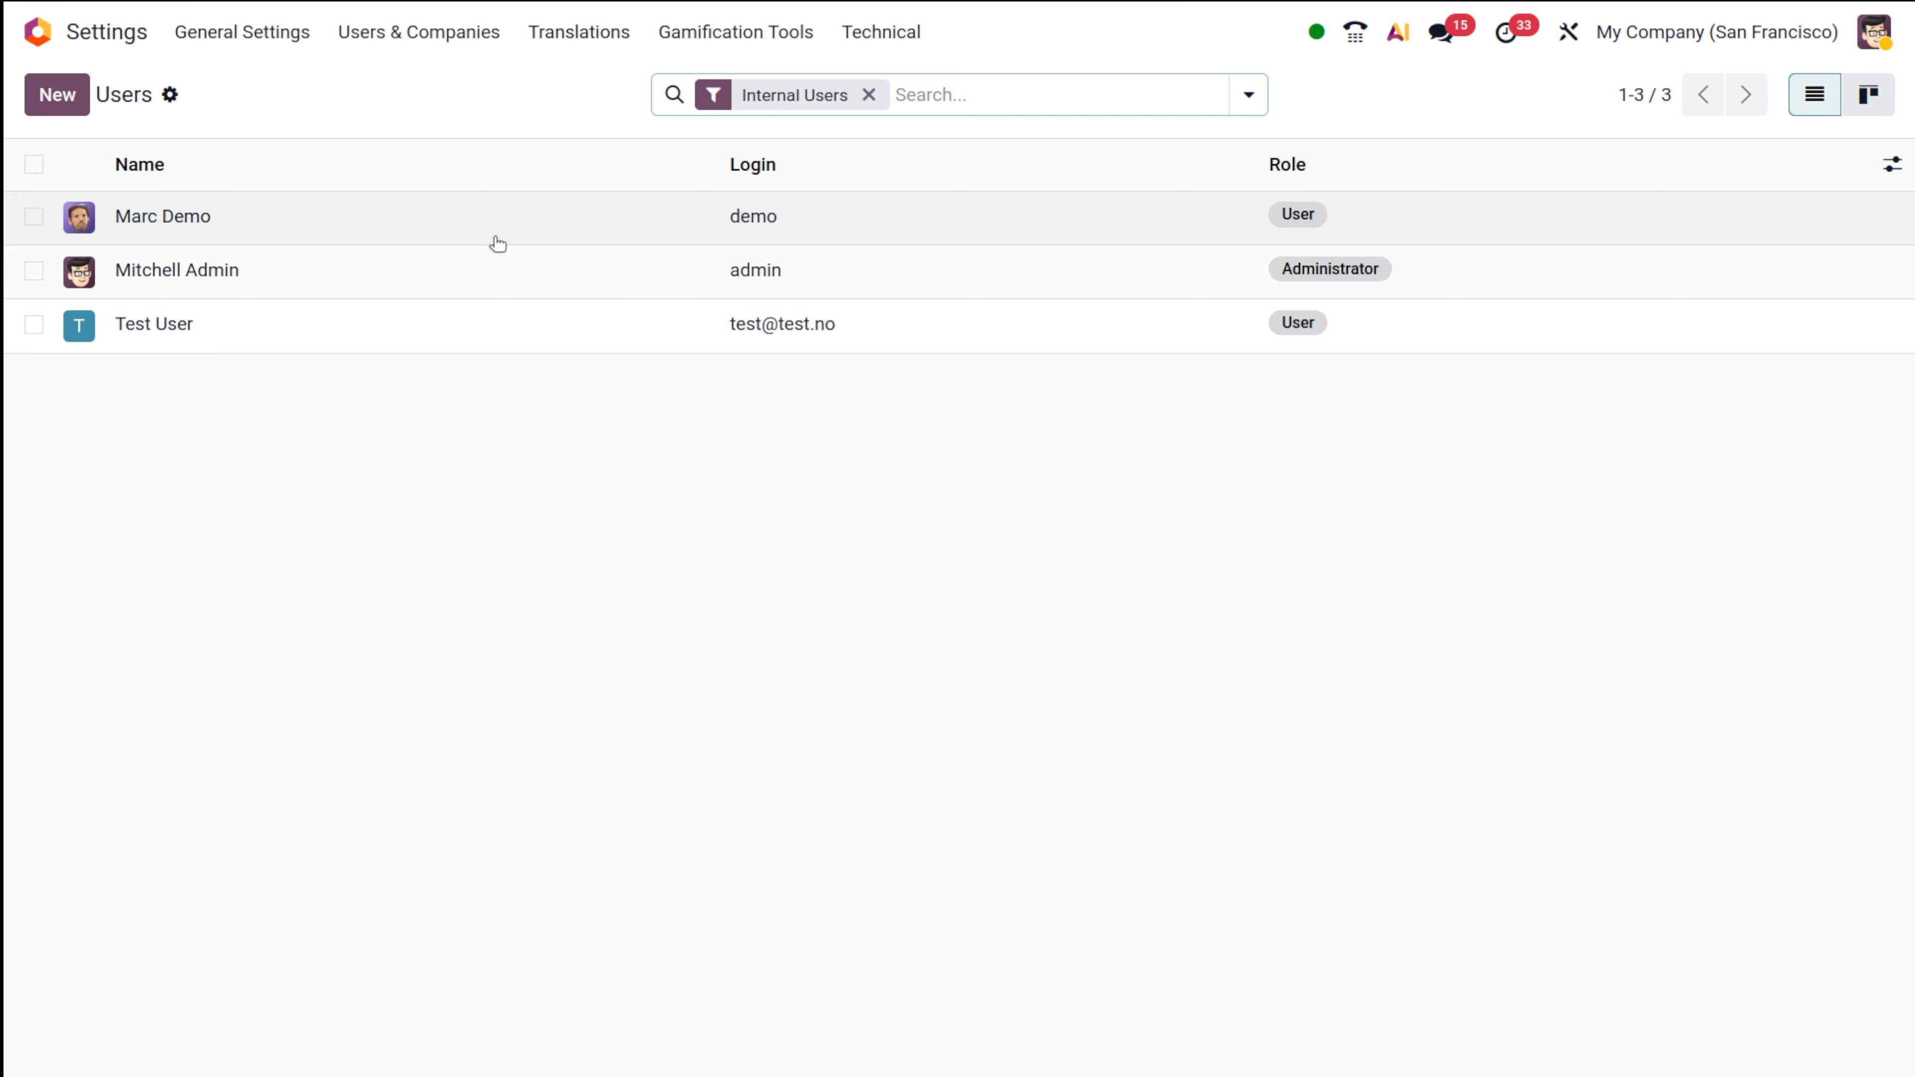
Try setting the demo user's Sales access to No and saving the record.
click(497, 240)
scroll(1119, 802, down, 5)
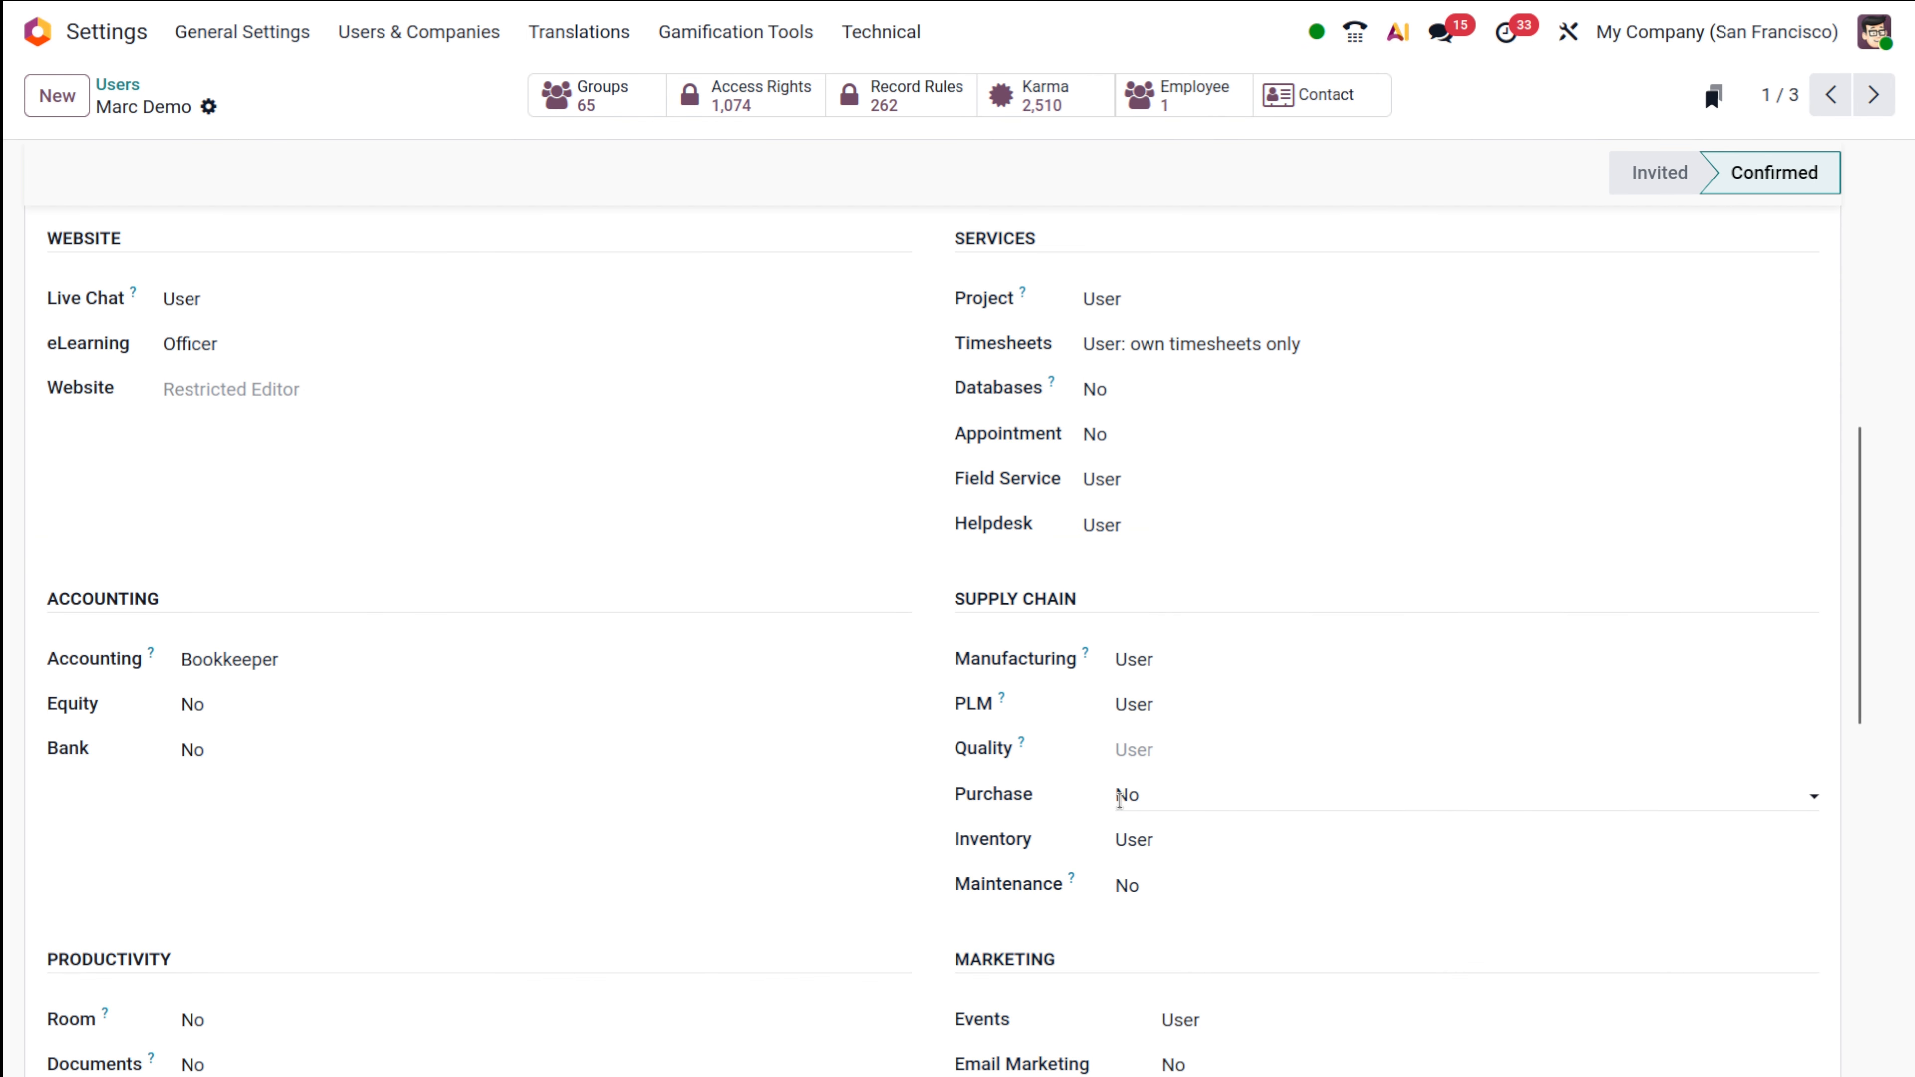
scroll(1078, 926, up, 5)
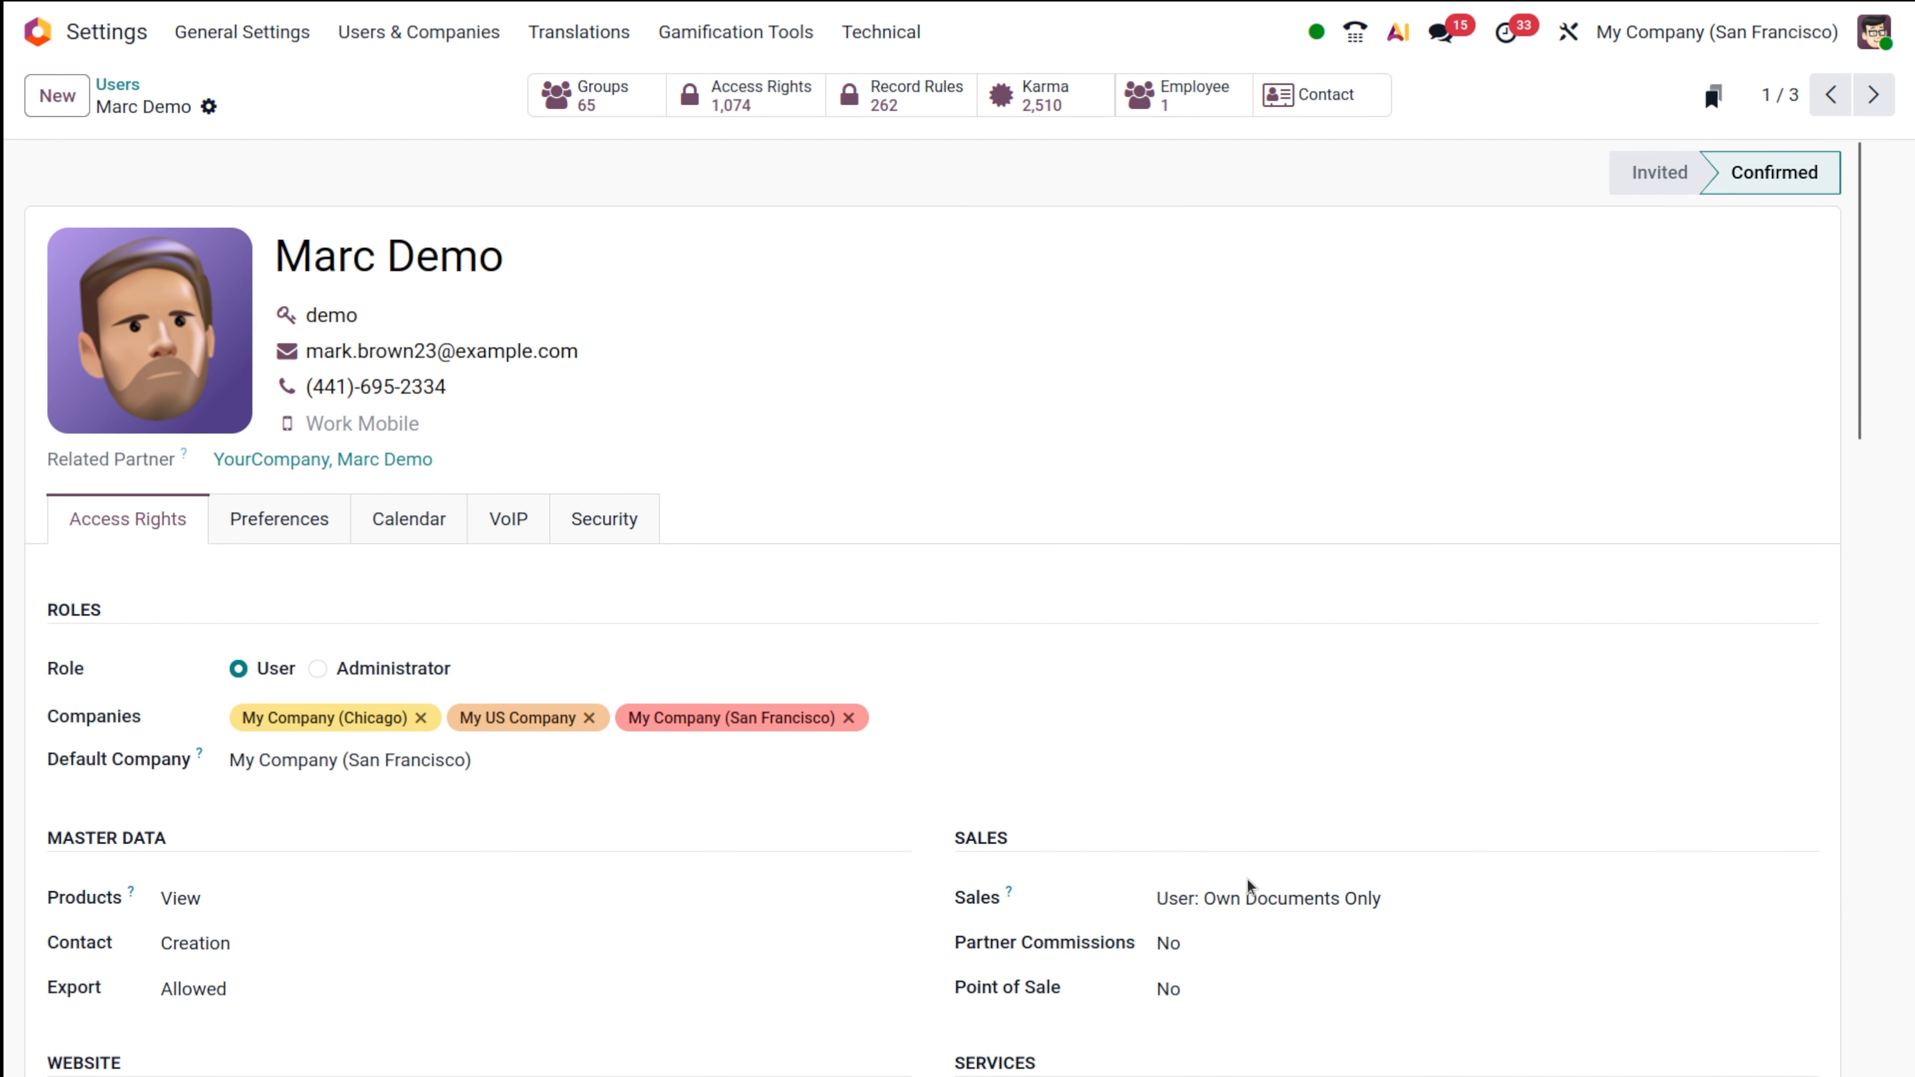
scroll(1247, 879, down, 3)
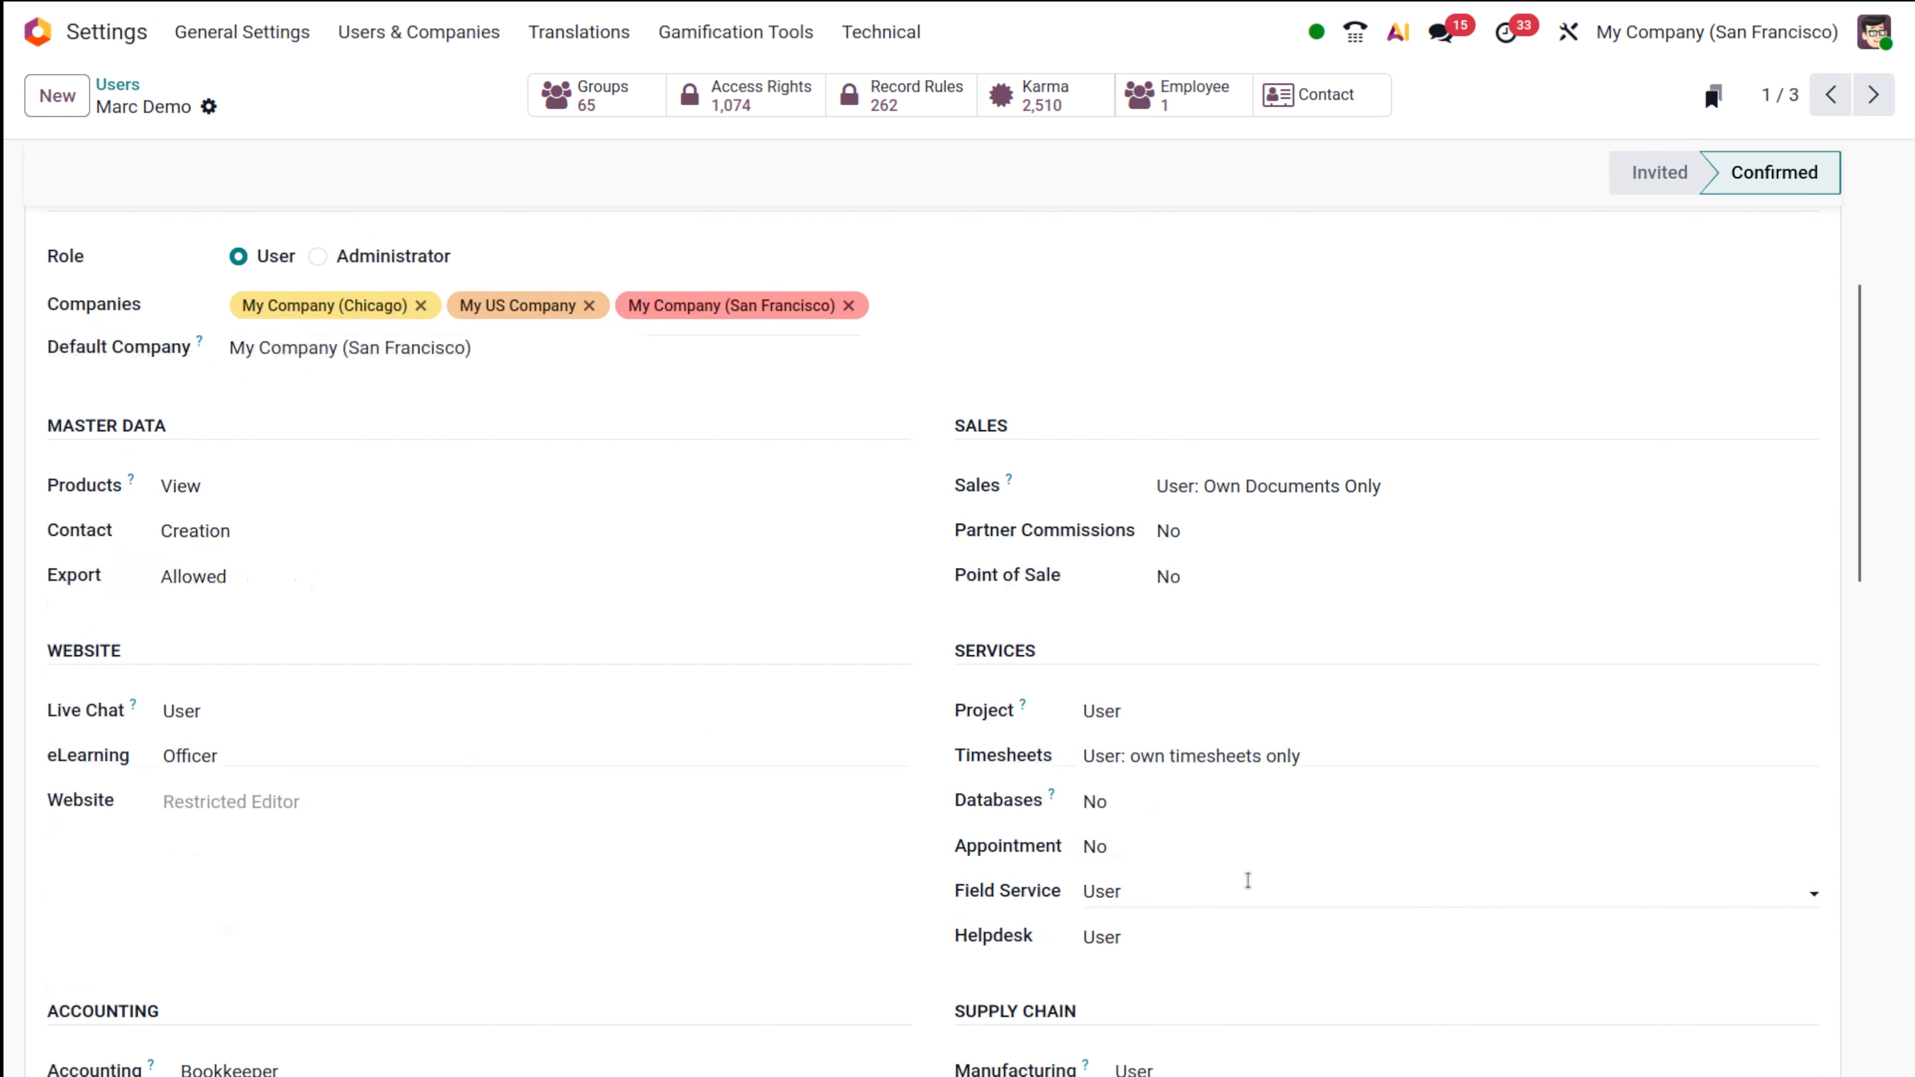
click(1193, 500)
click(1199, 533)
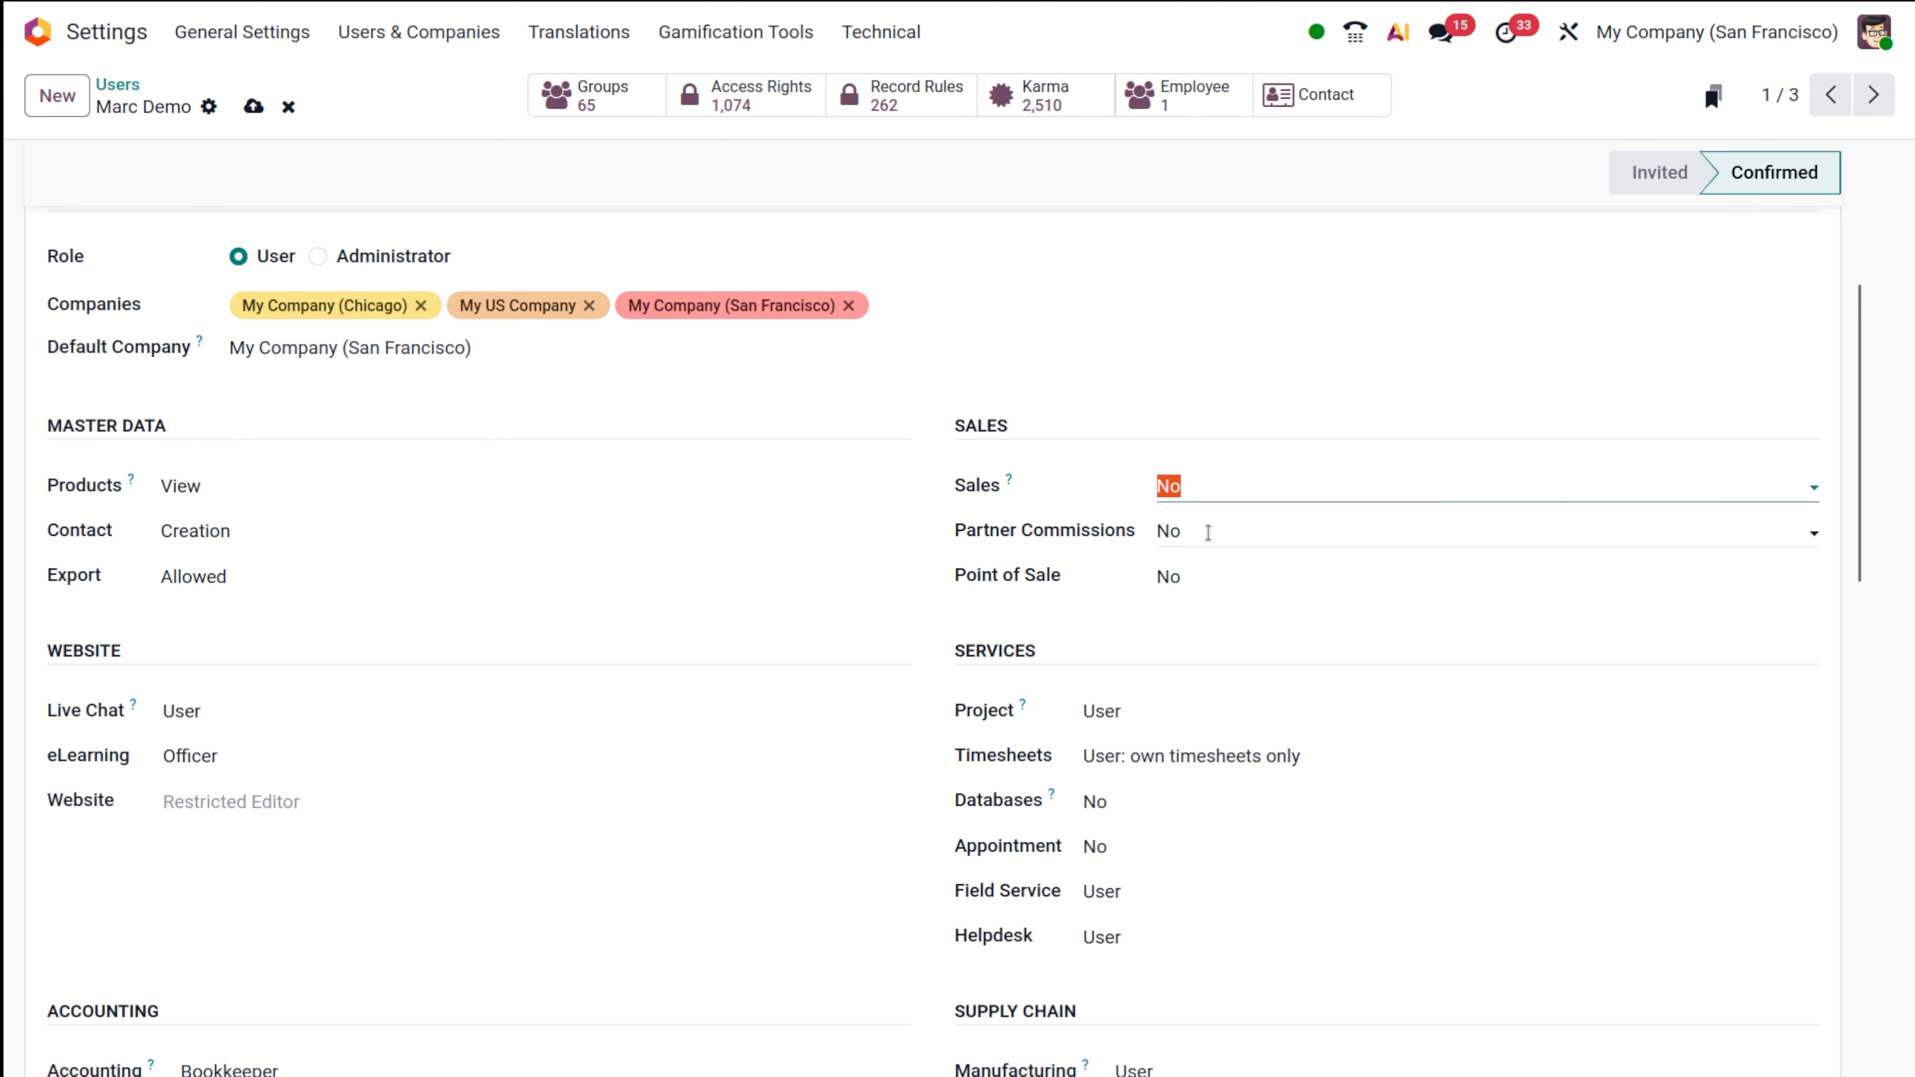
click(260, 103)
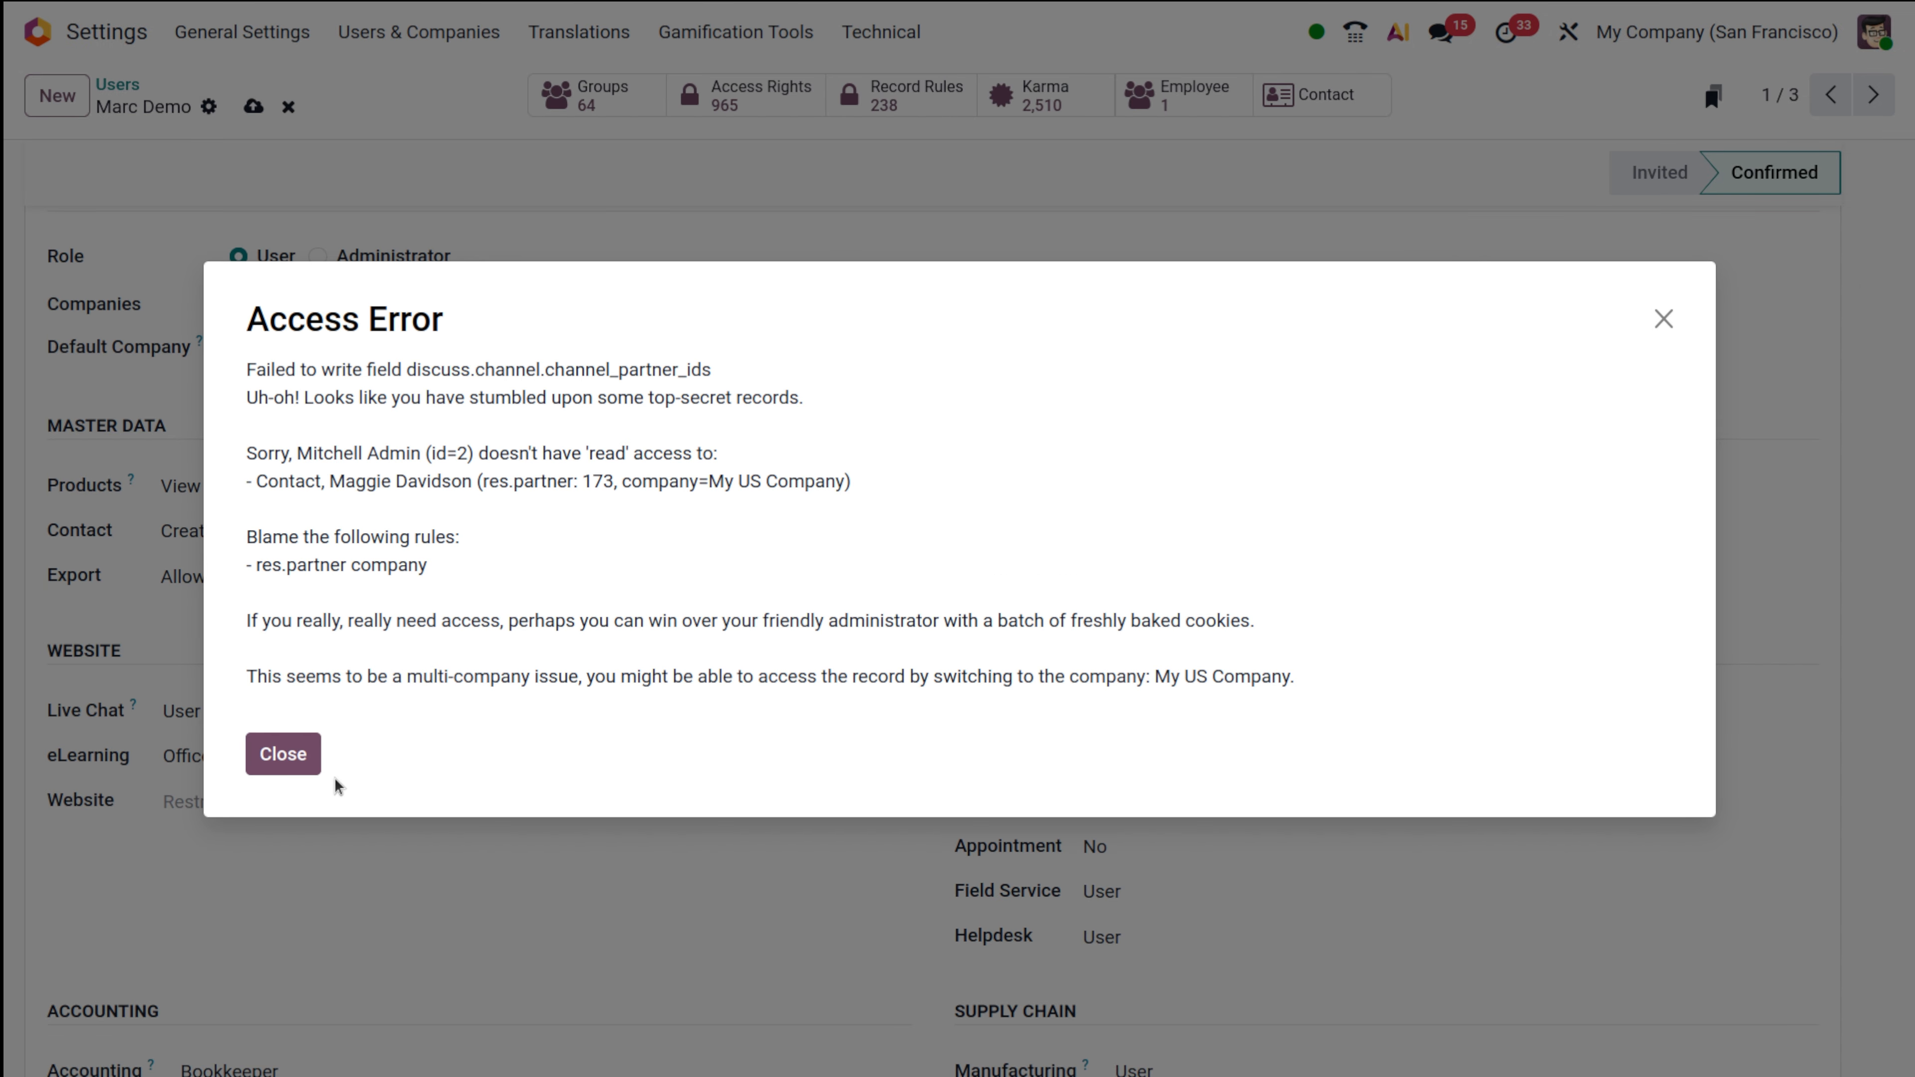
Dismiss the access error, discard the Sales change, and return to the Users list.
click(284, 755)
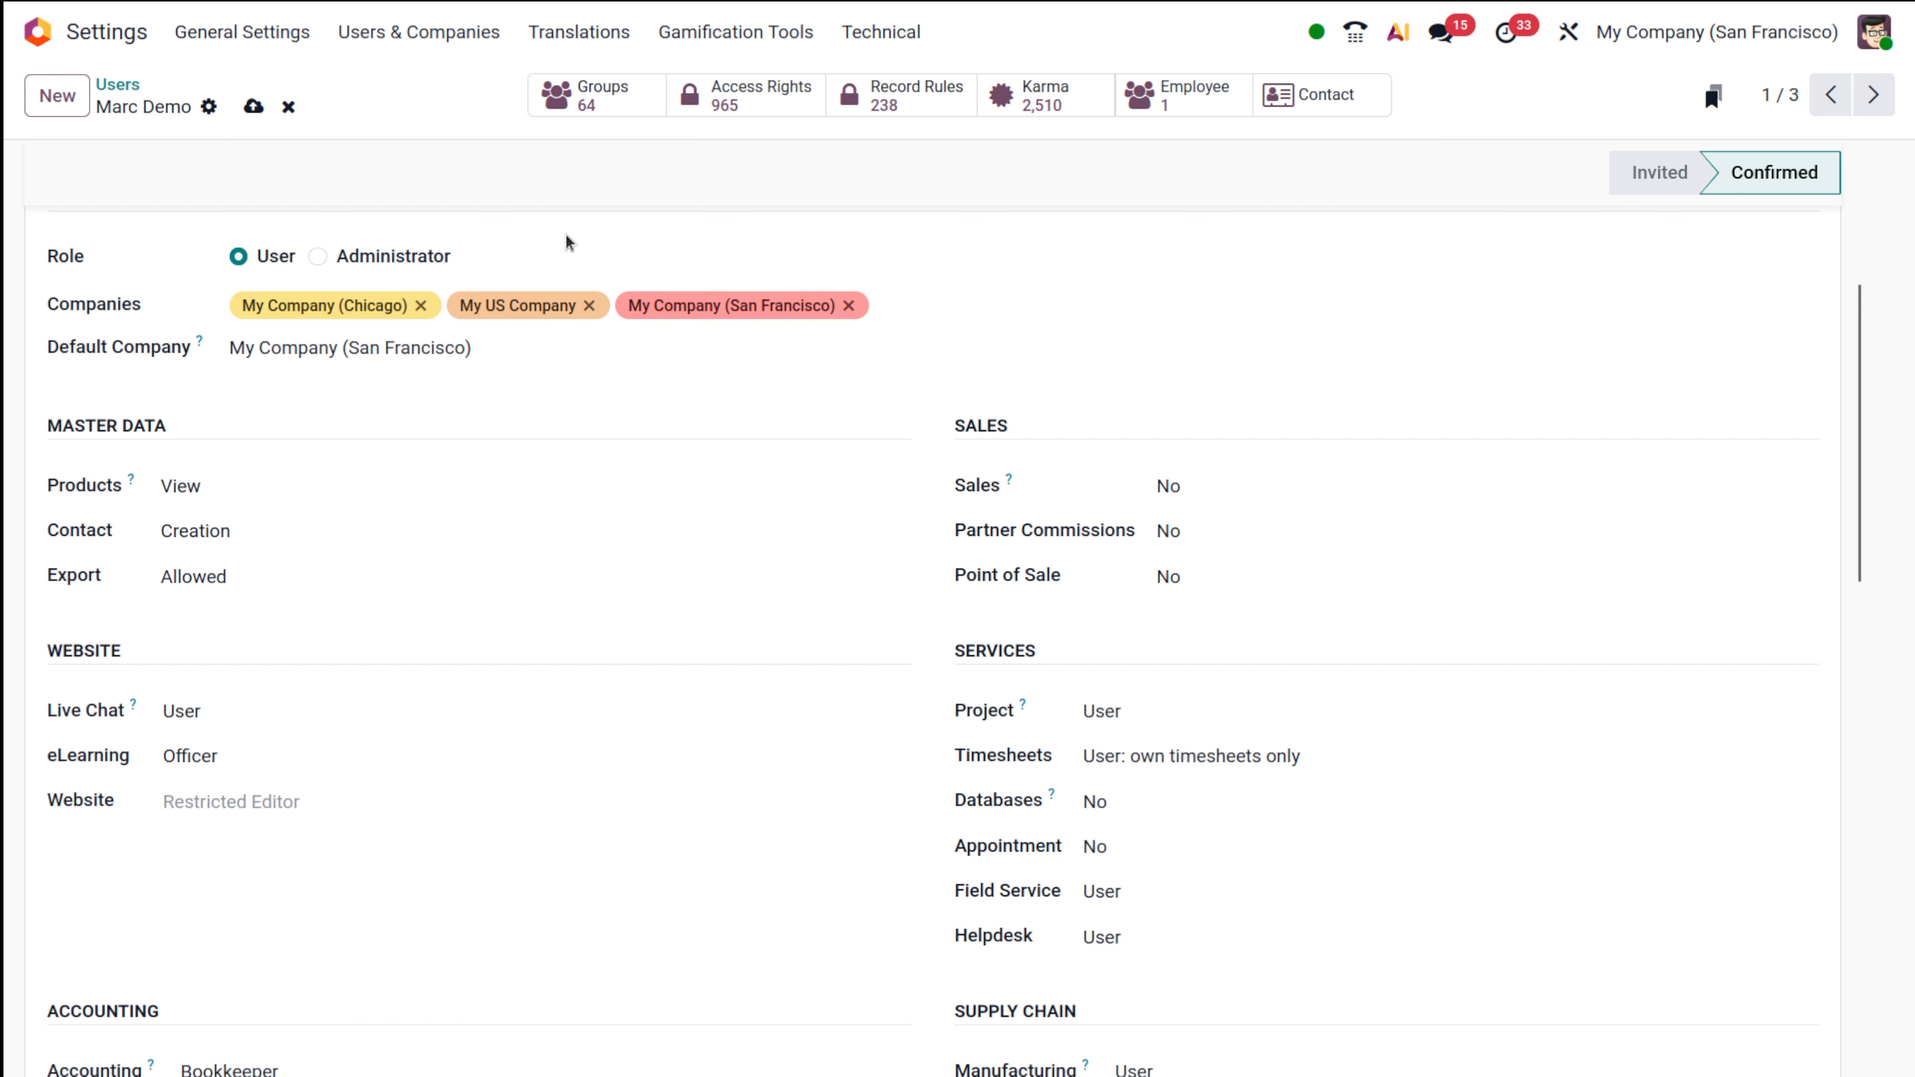
click(289, 106)
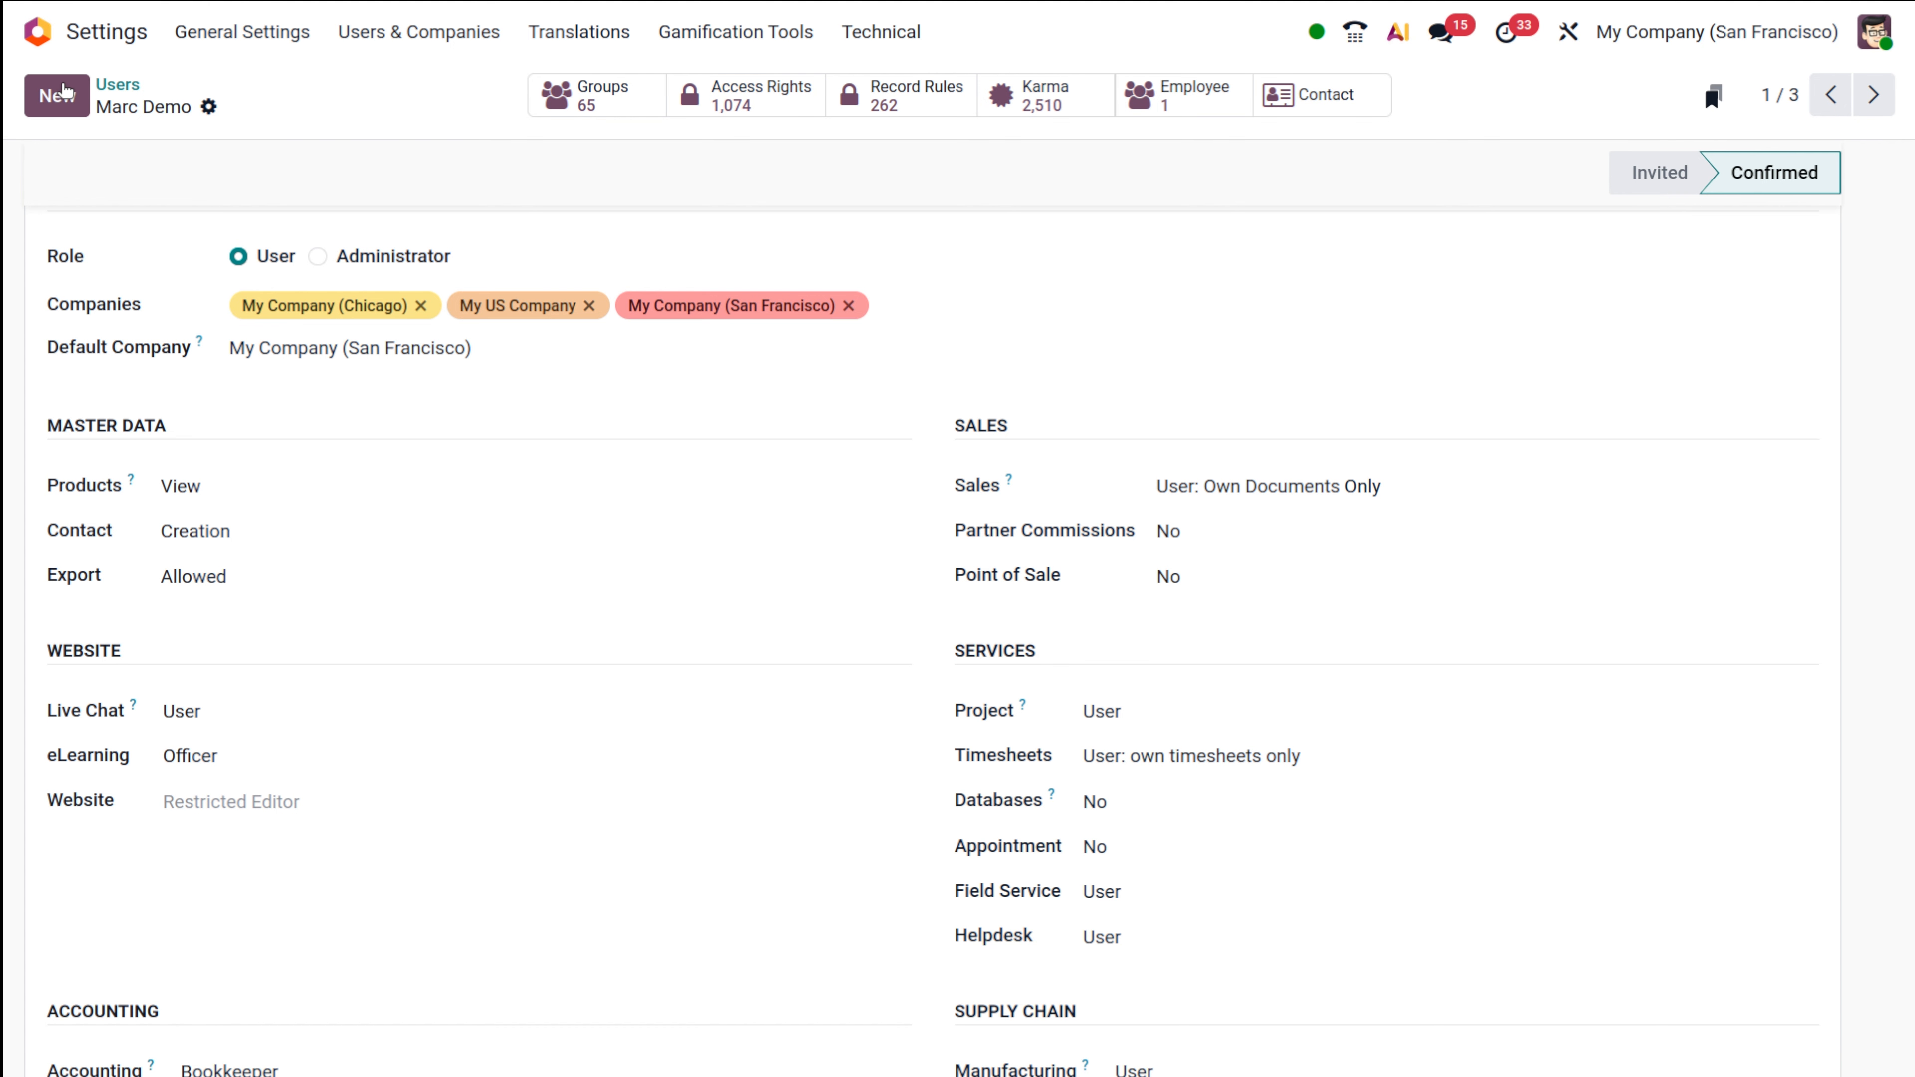
click(124, 84)
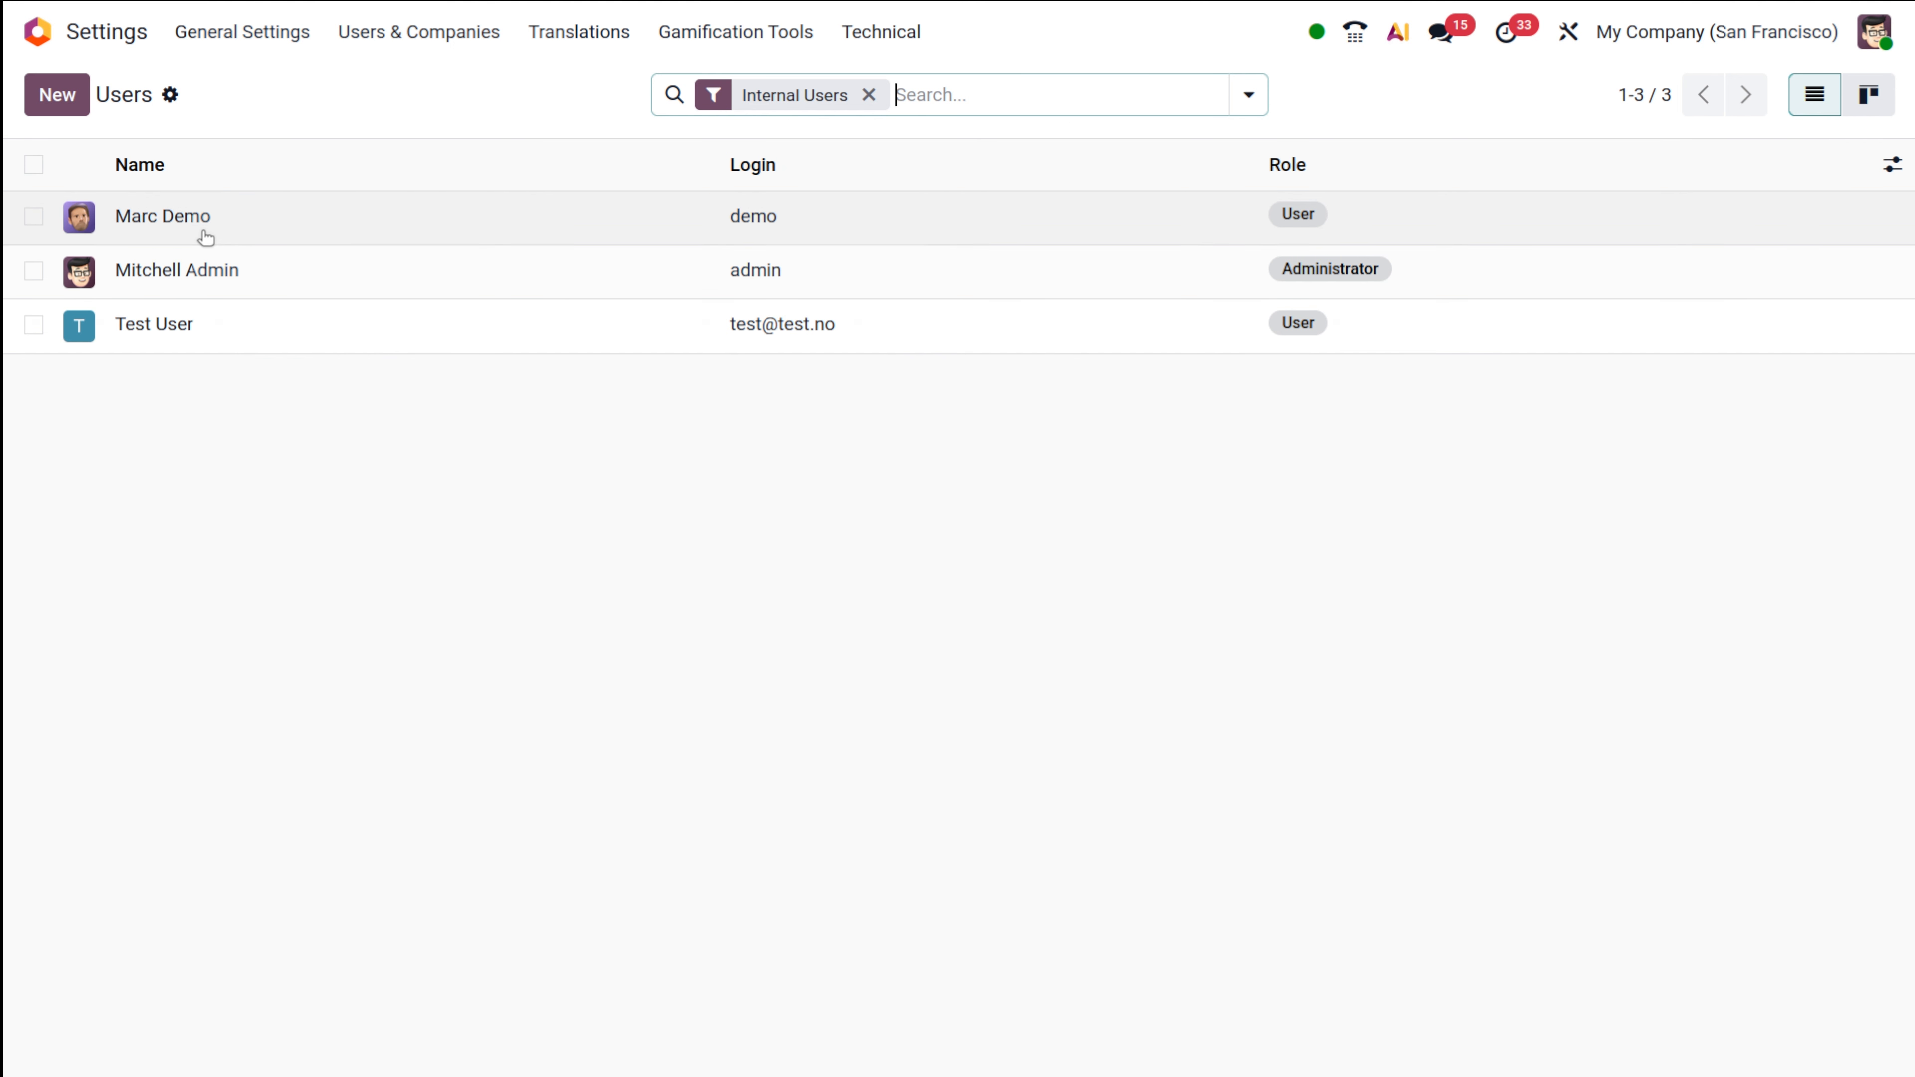
click(230, 272)
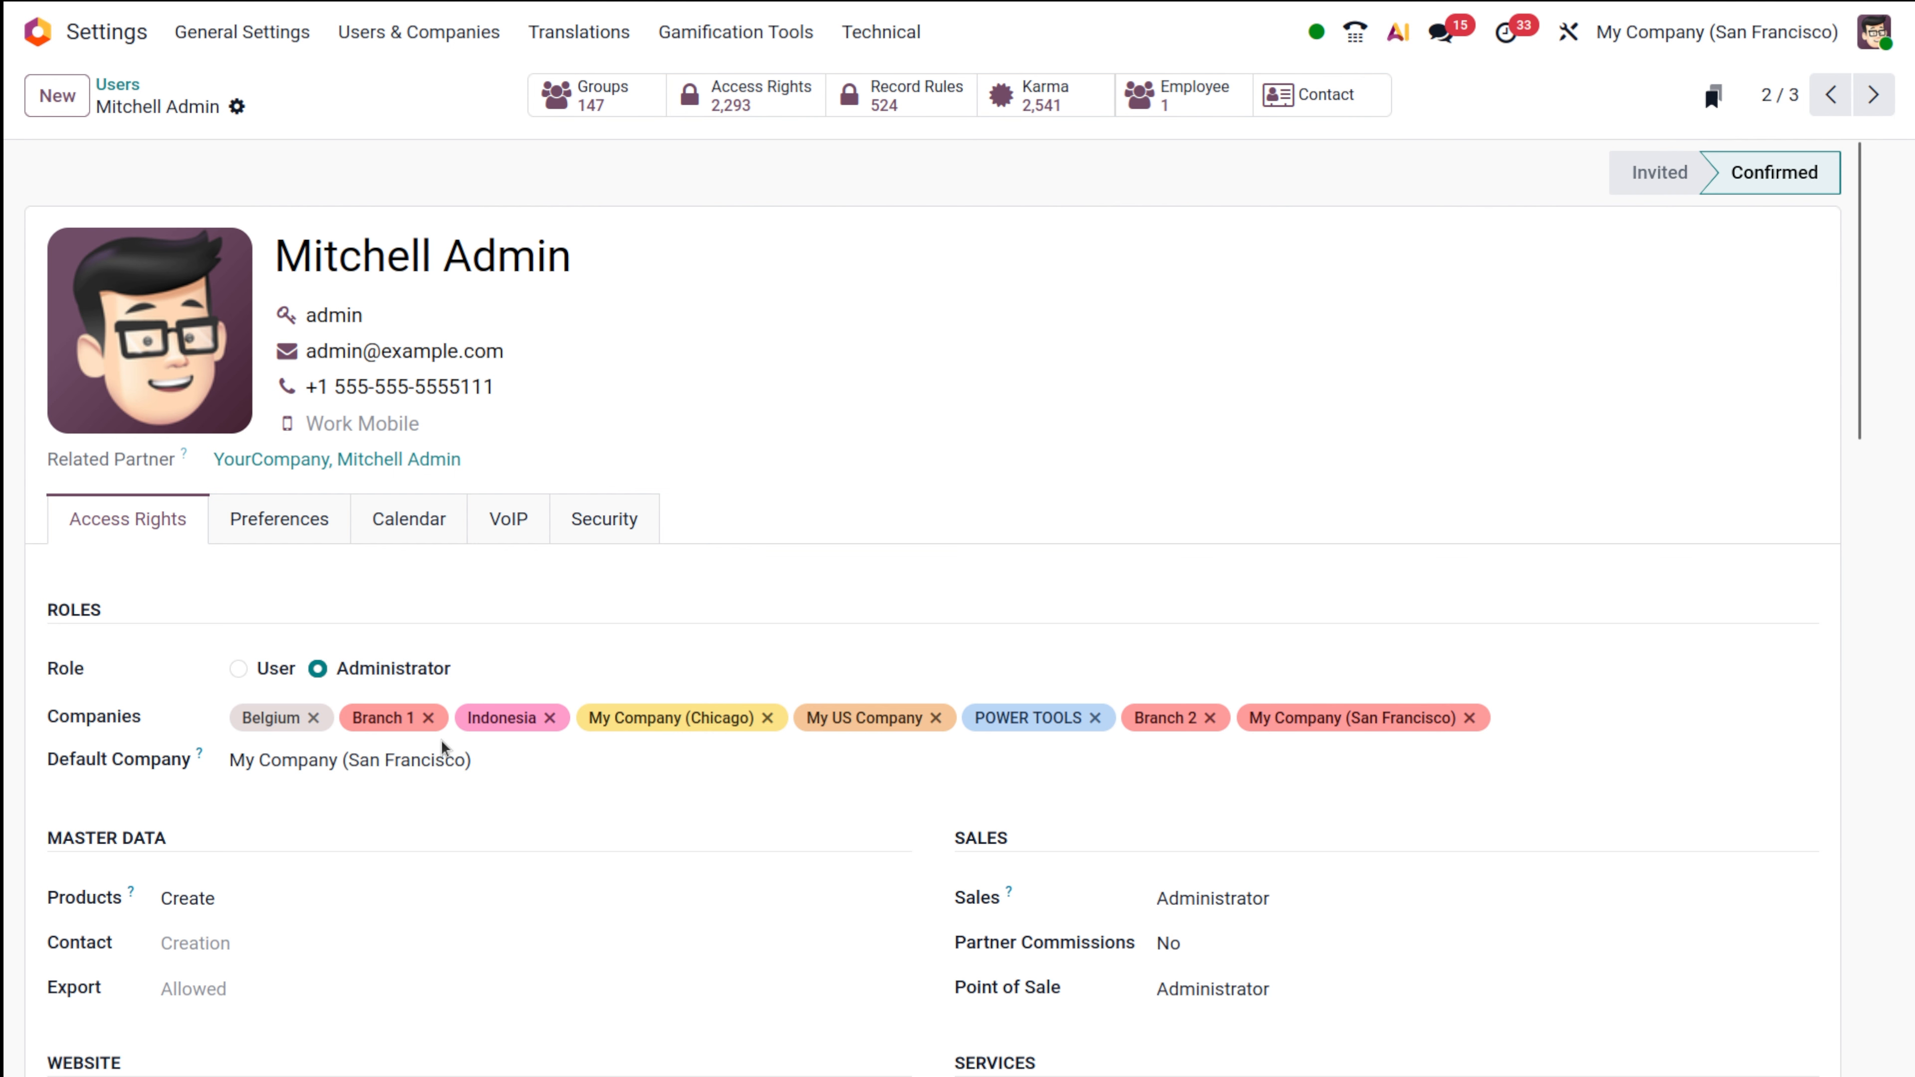
scroll(441, 743, down, 10)
scroll(443, 747, down, 5)
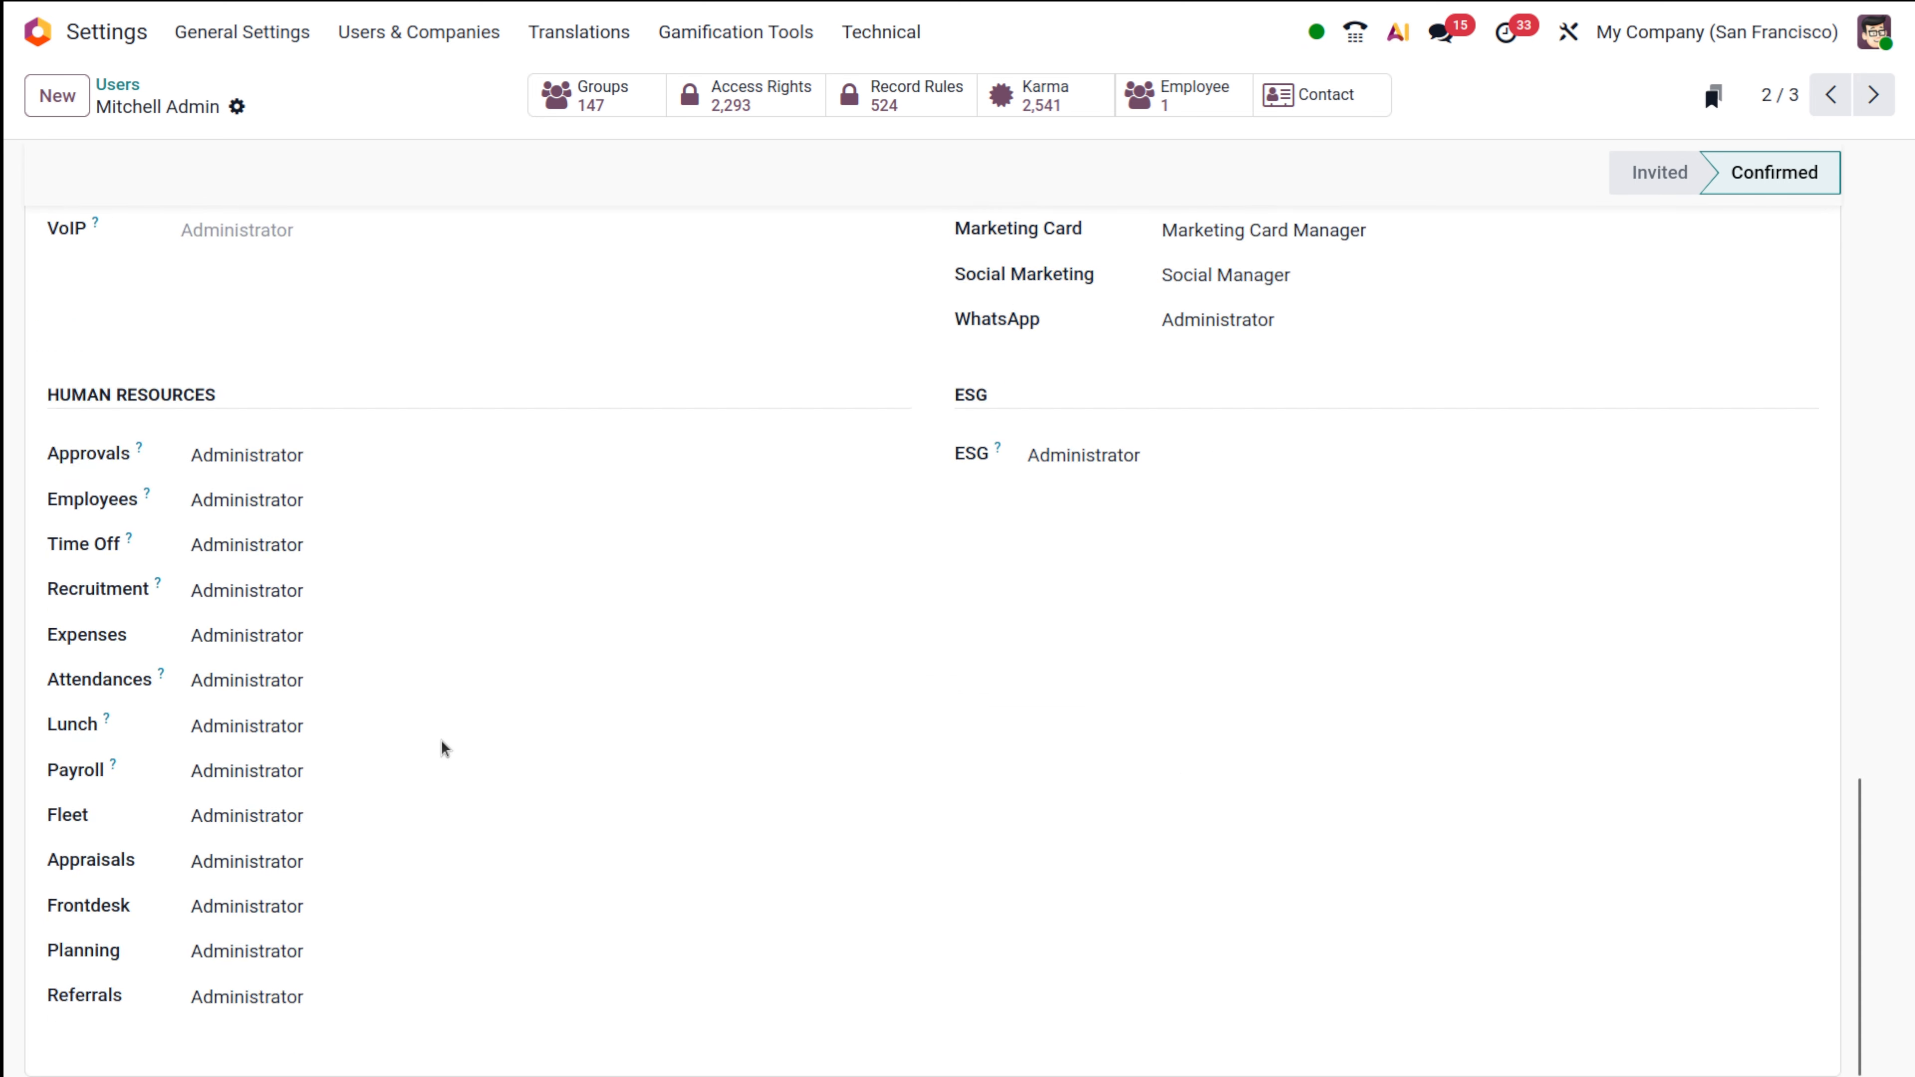
scroll(443, 747, up, 15)
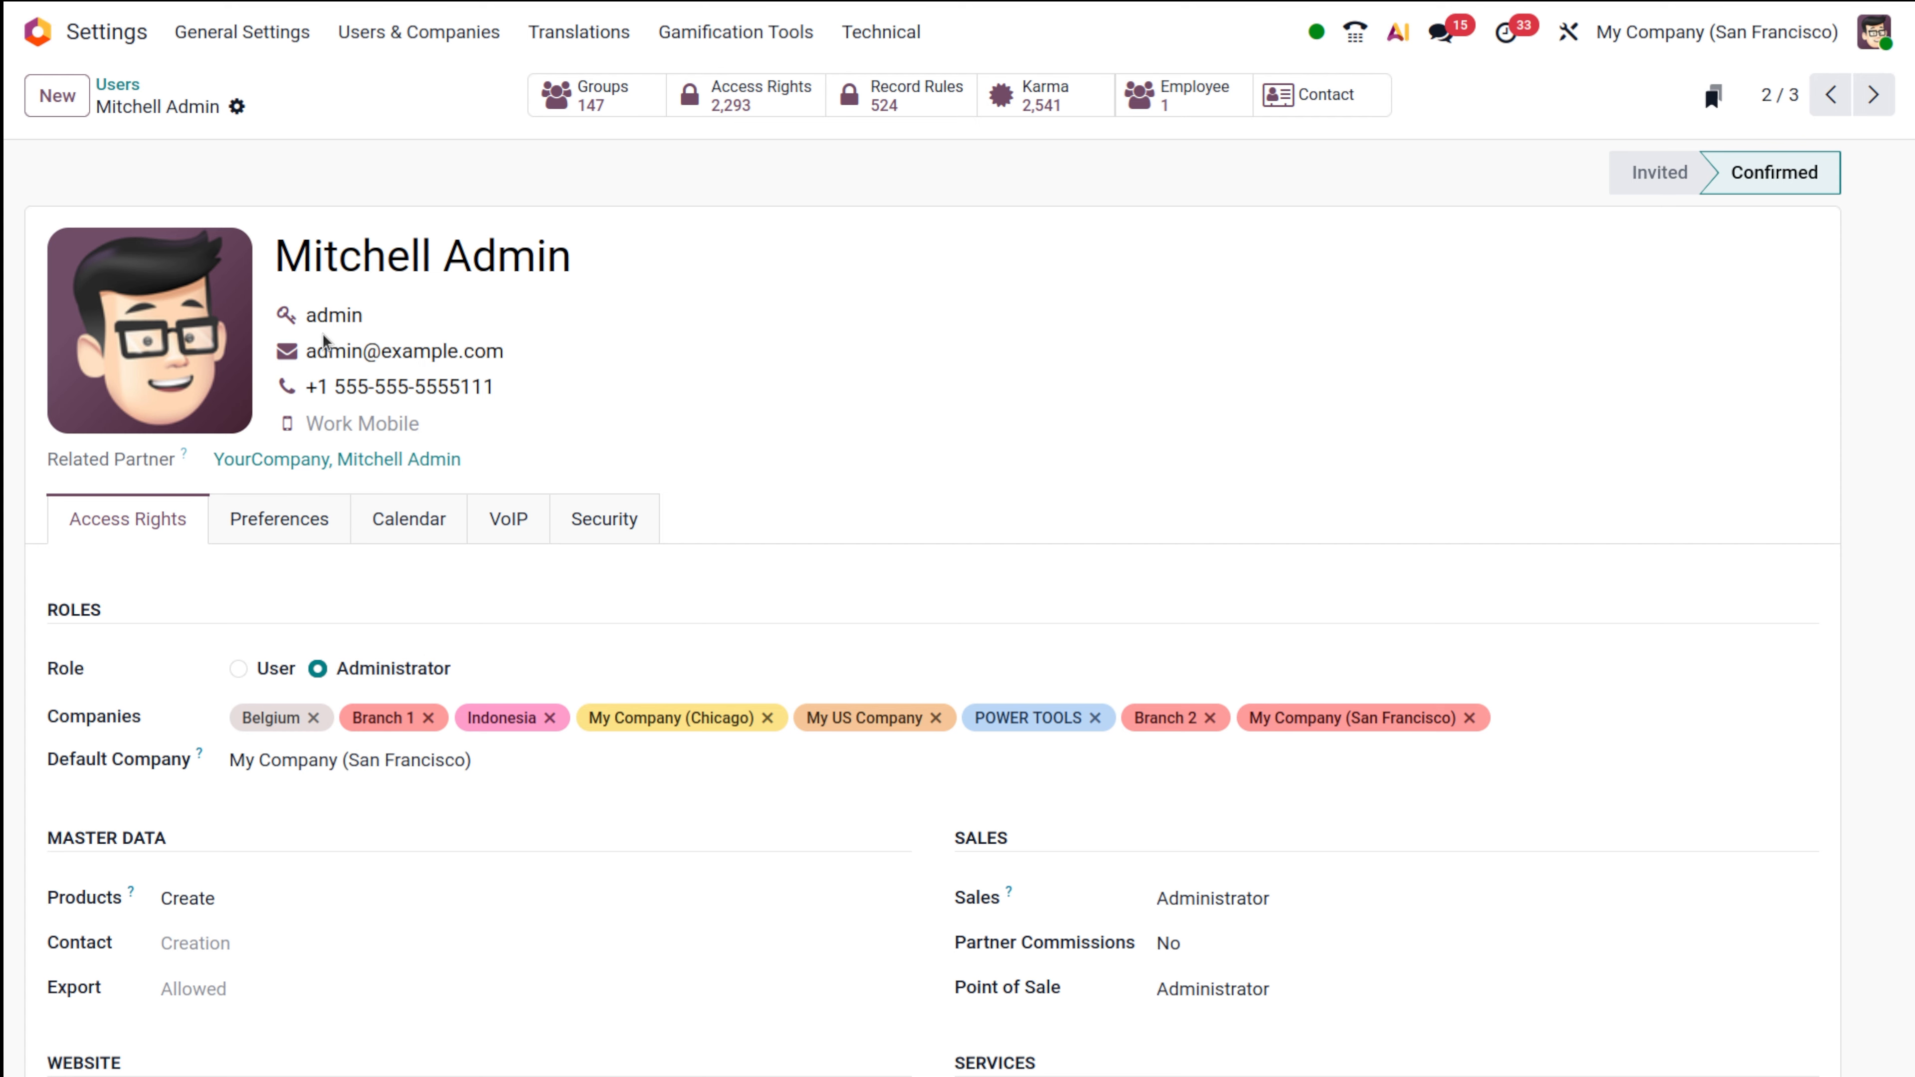
click(1091, 436)
scroll(1091, 436, down, 5)
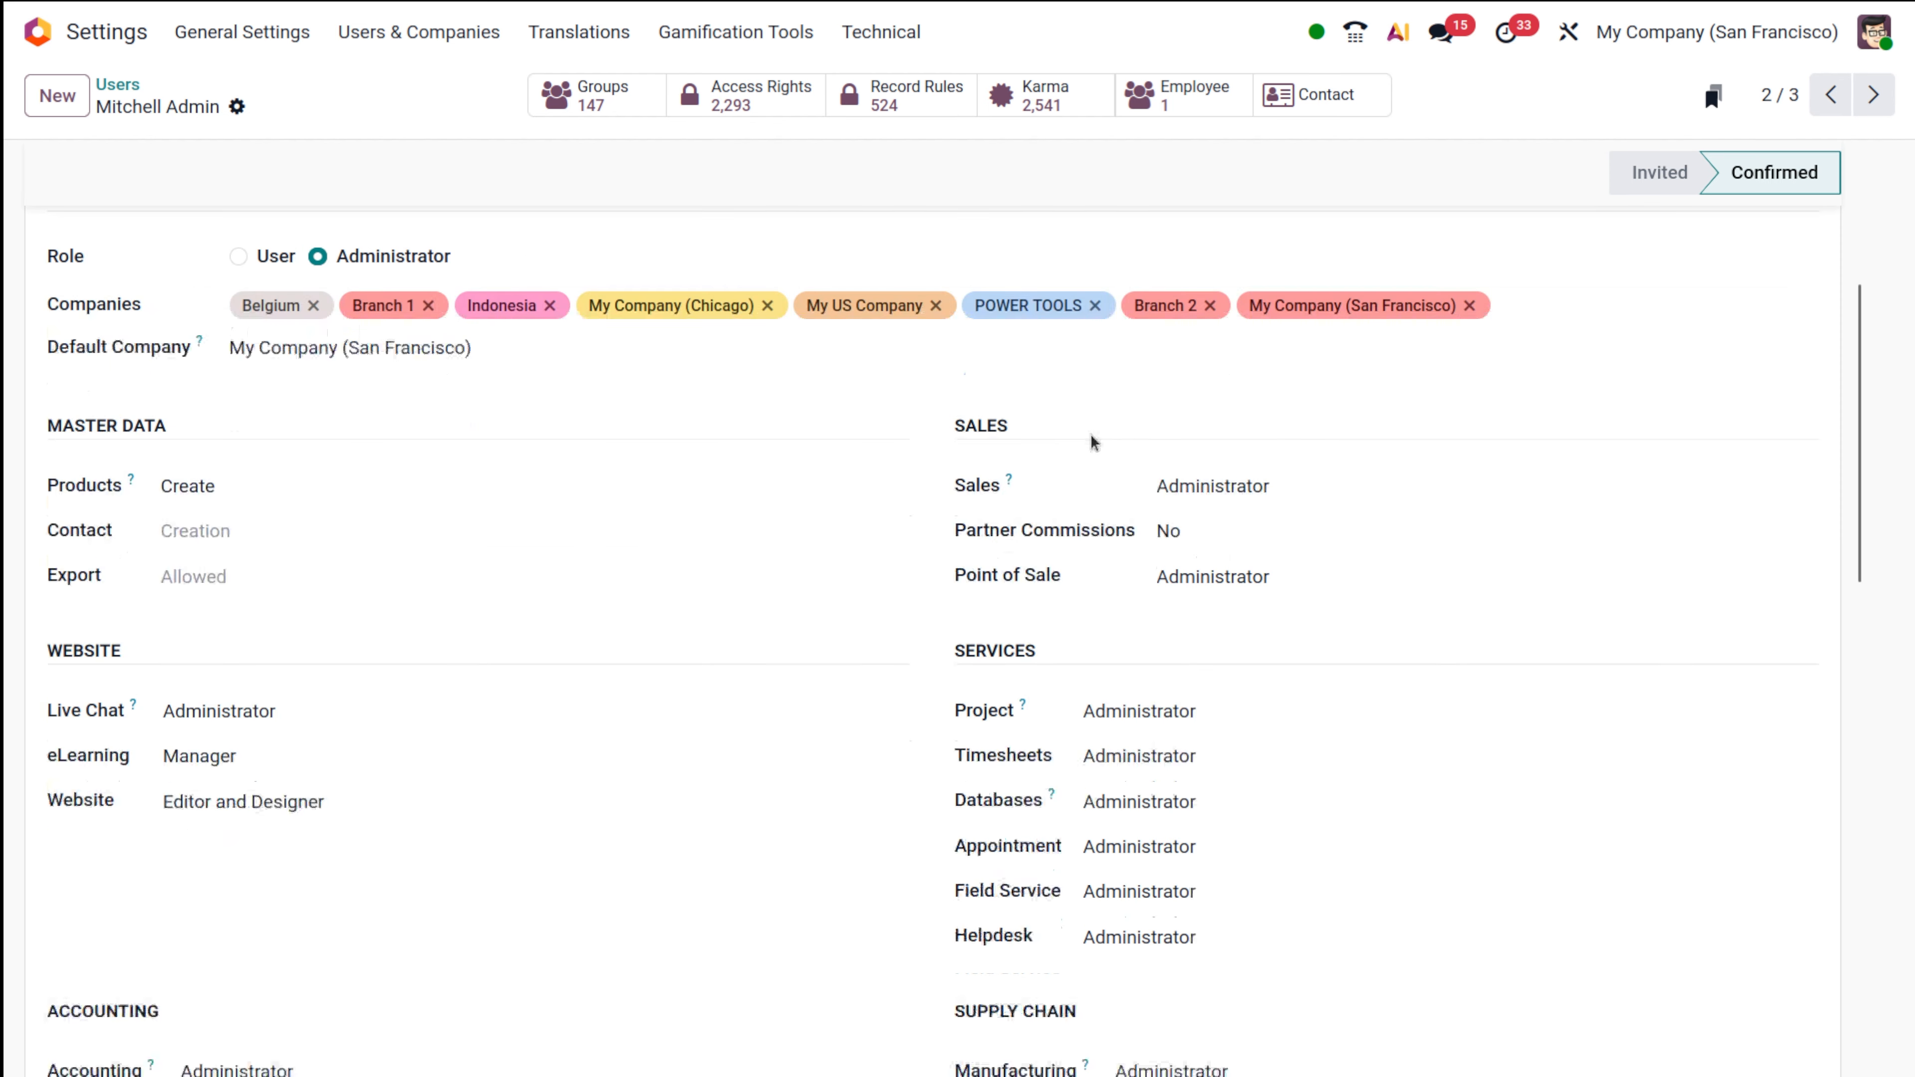
scroll(1091, 436, down, 7)
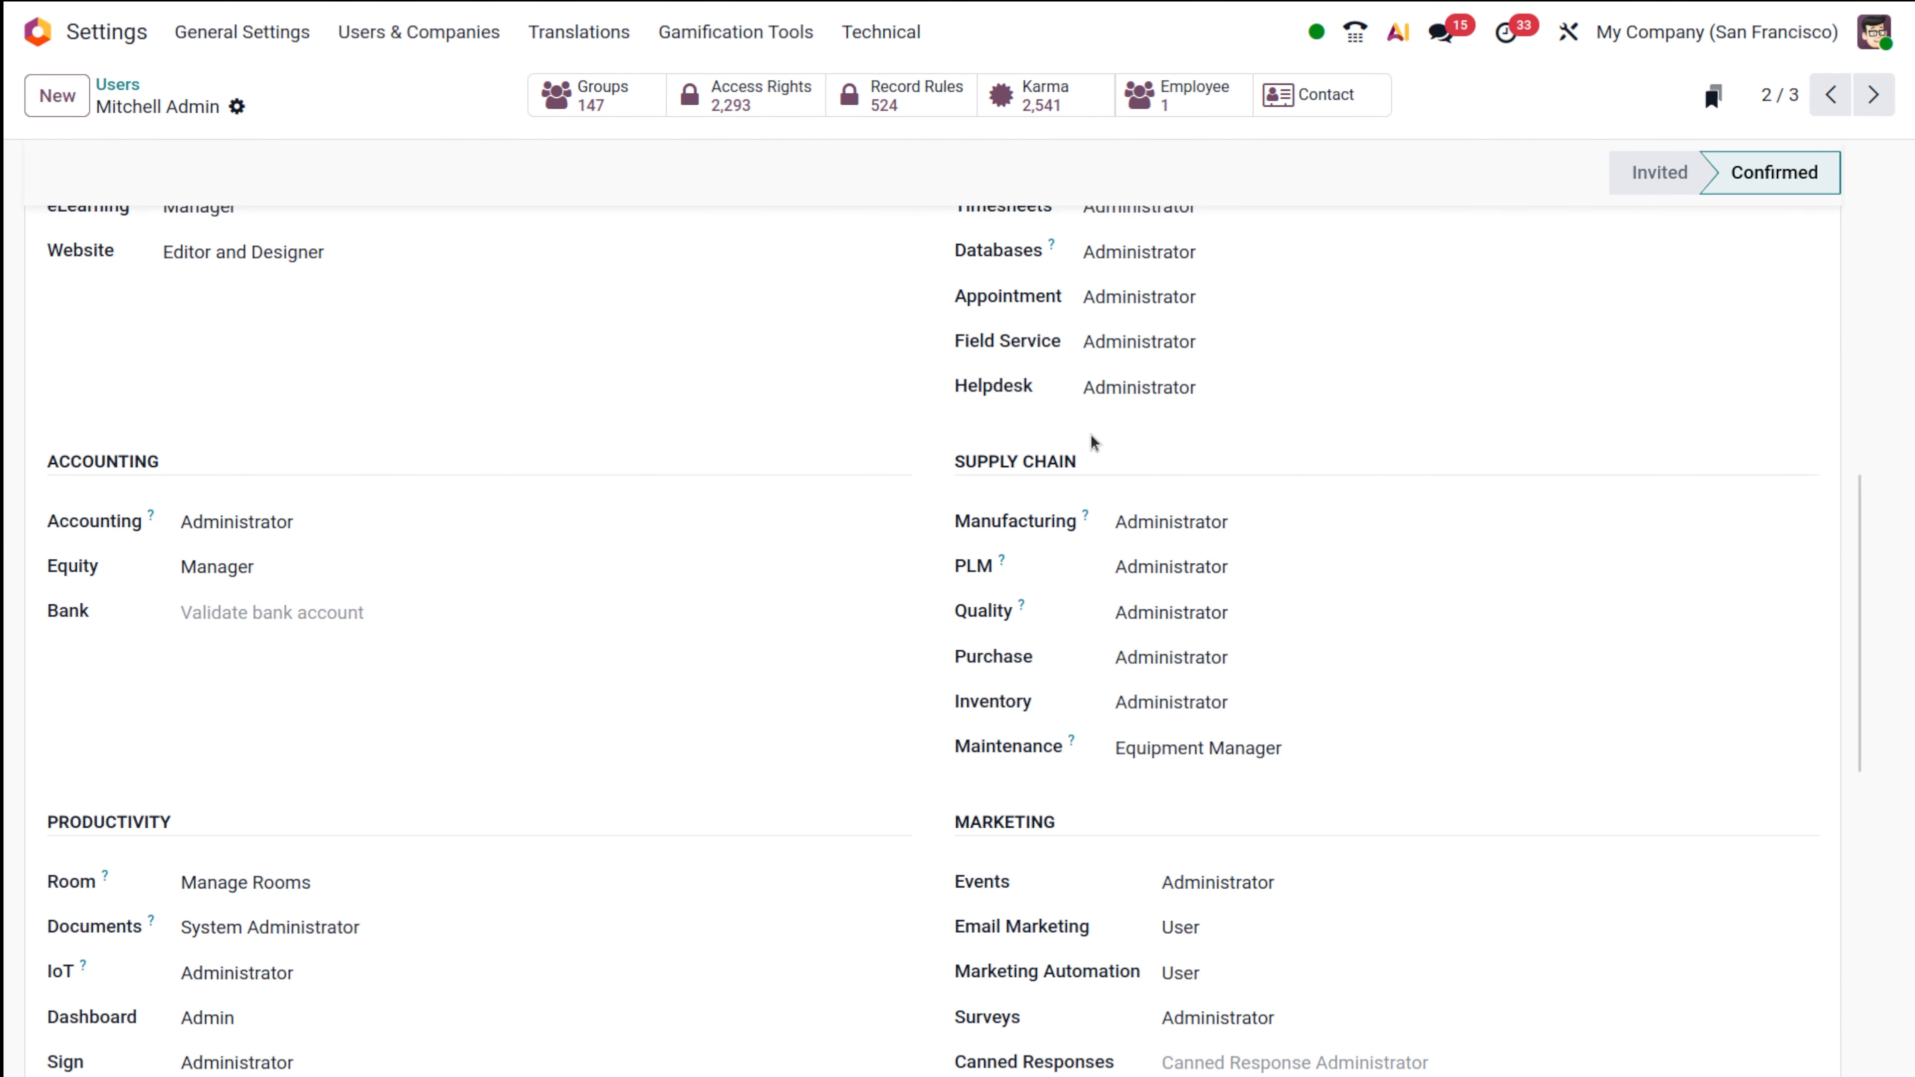
scroll(1023, 447, up, 12)
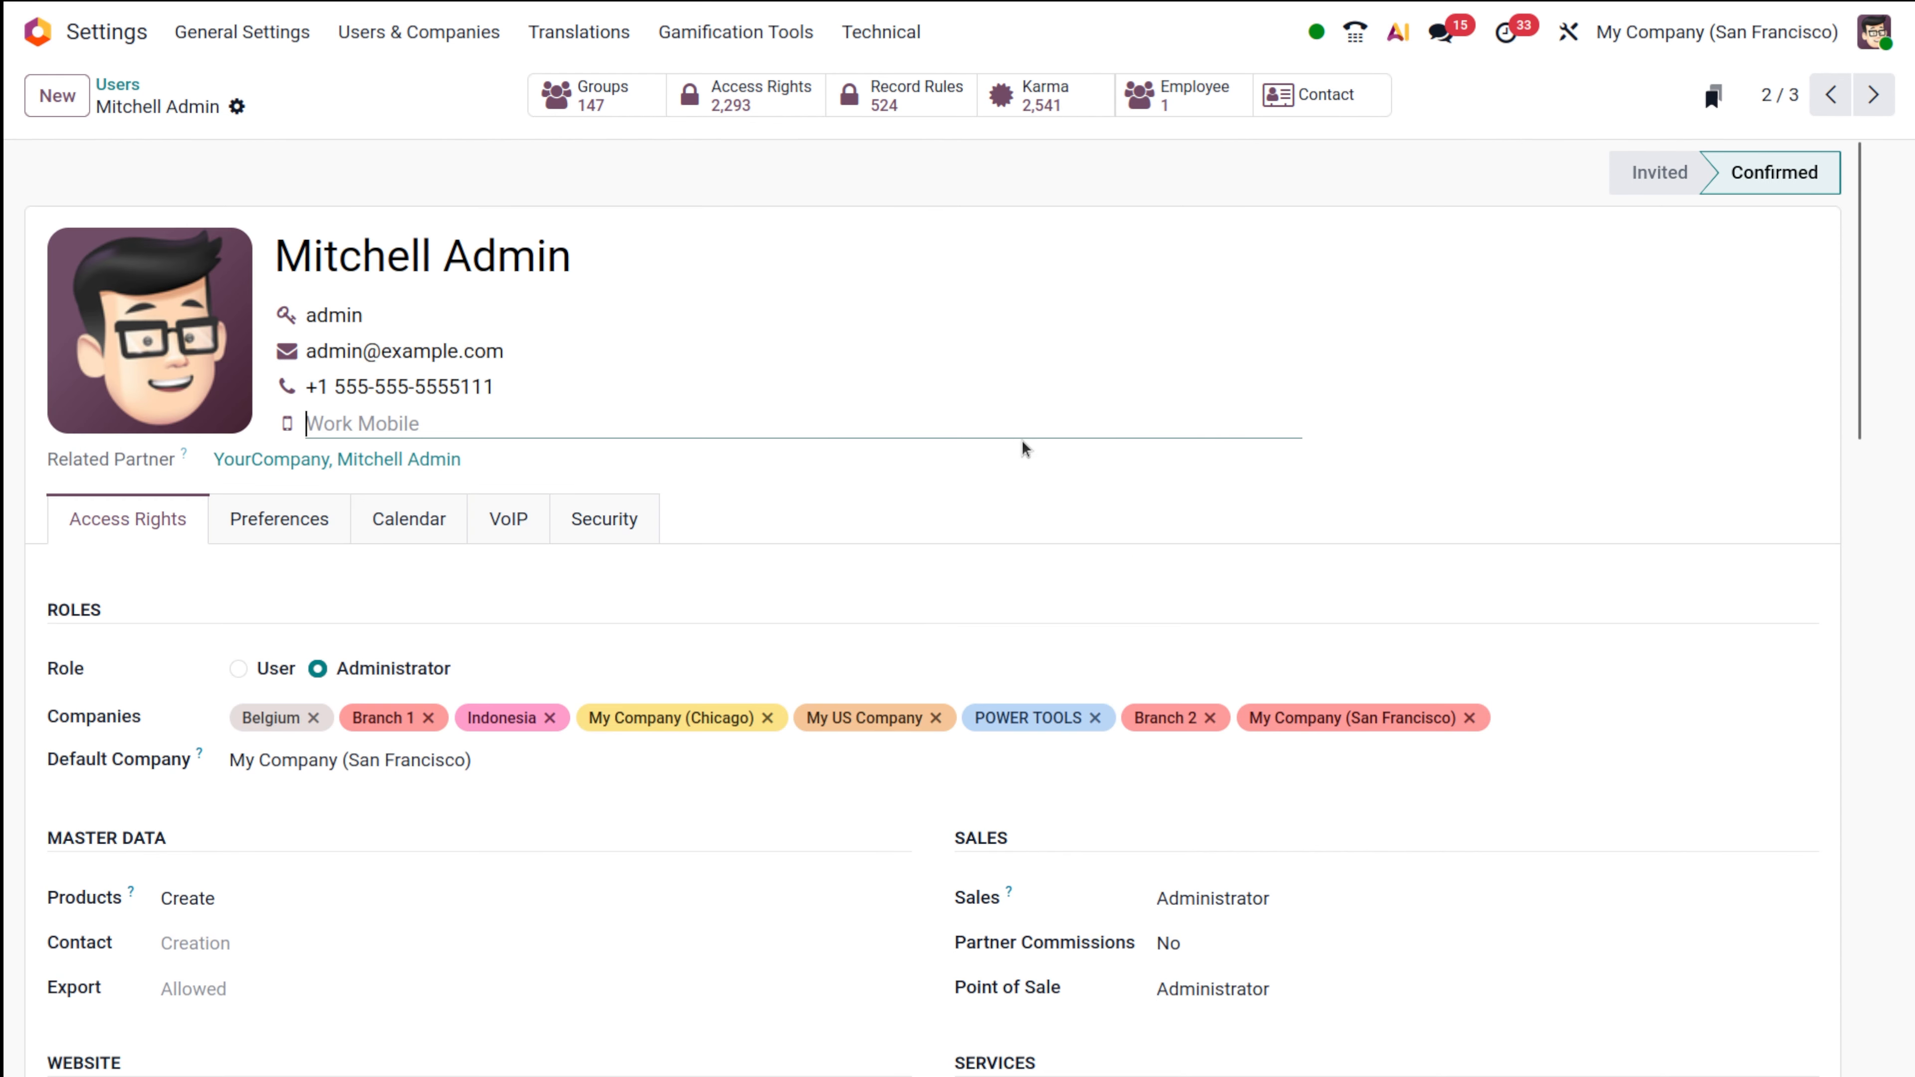
click(117, 84)
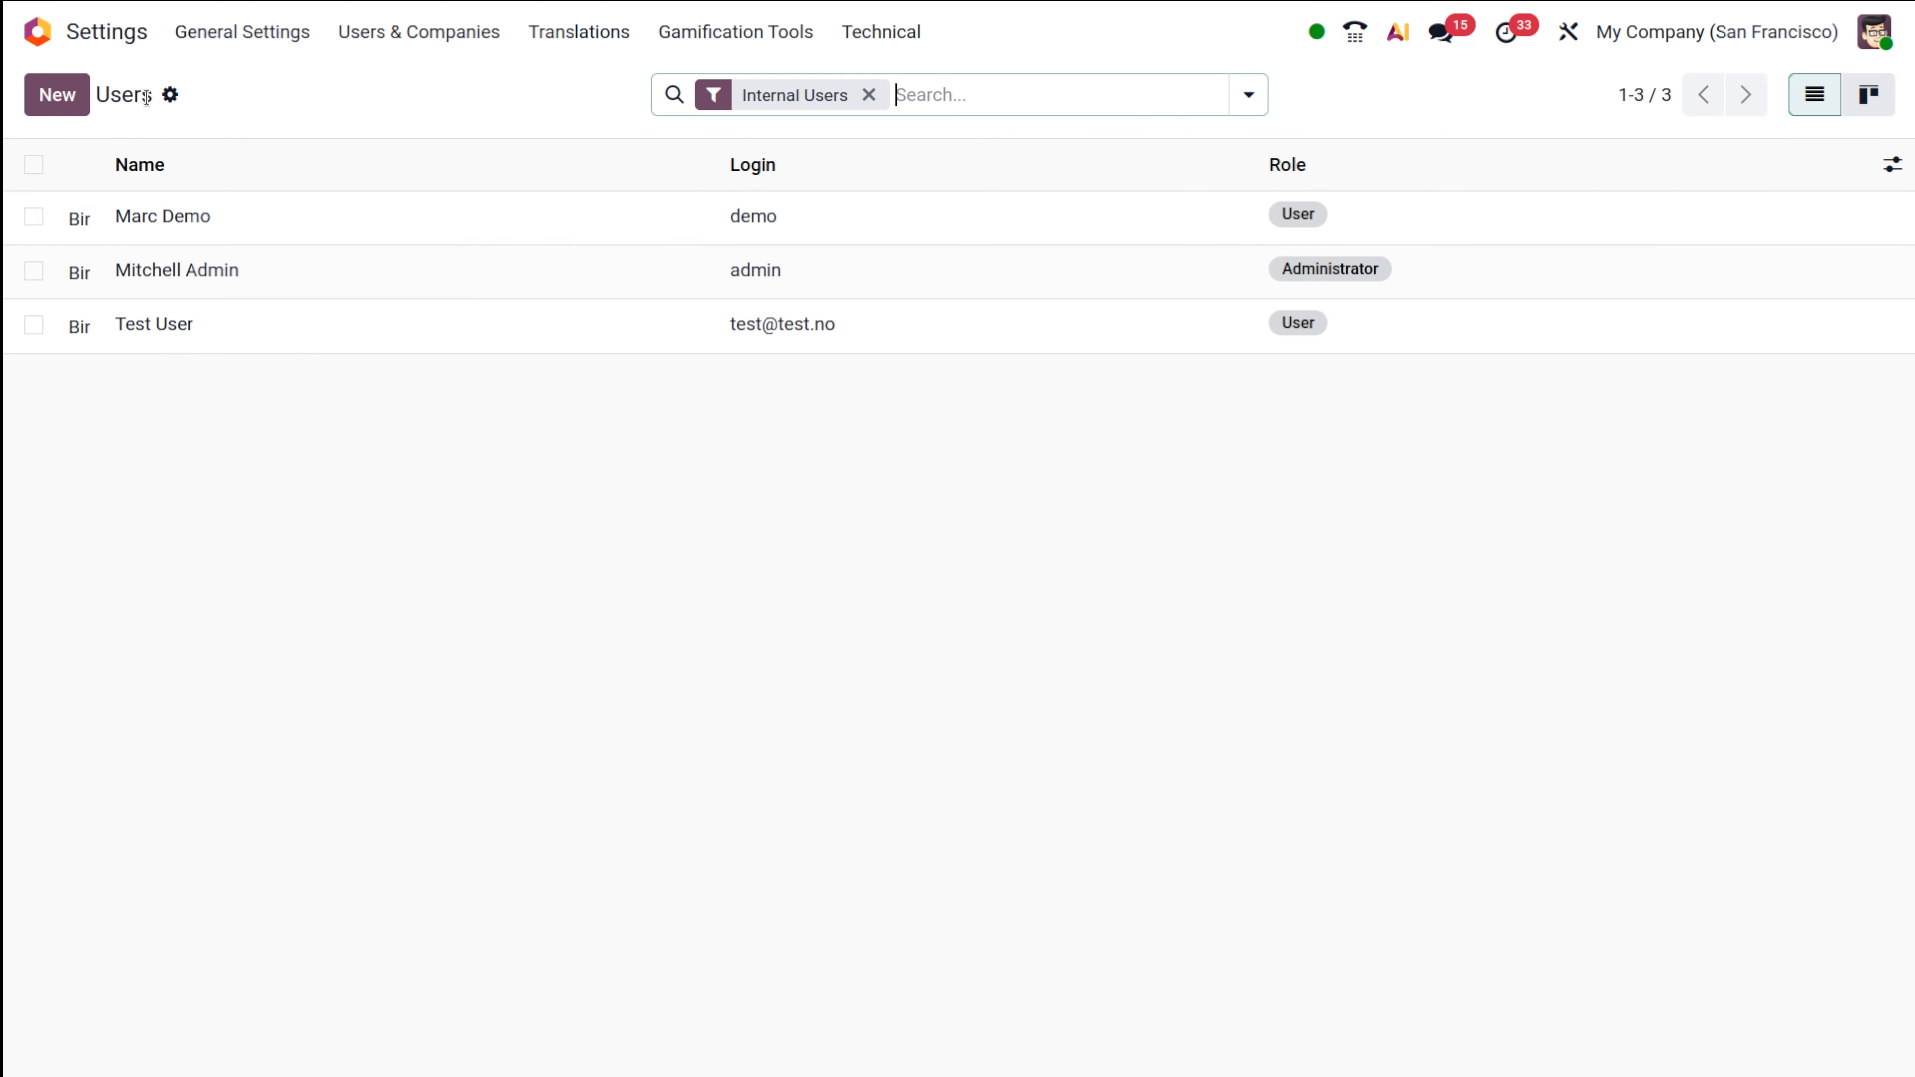
Review the demo user's record, then open the administrator's record showing its per-app Administrator access.
click(267, 220)
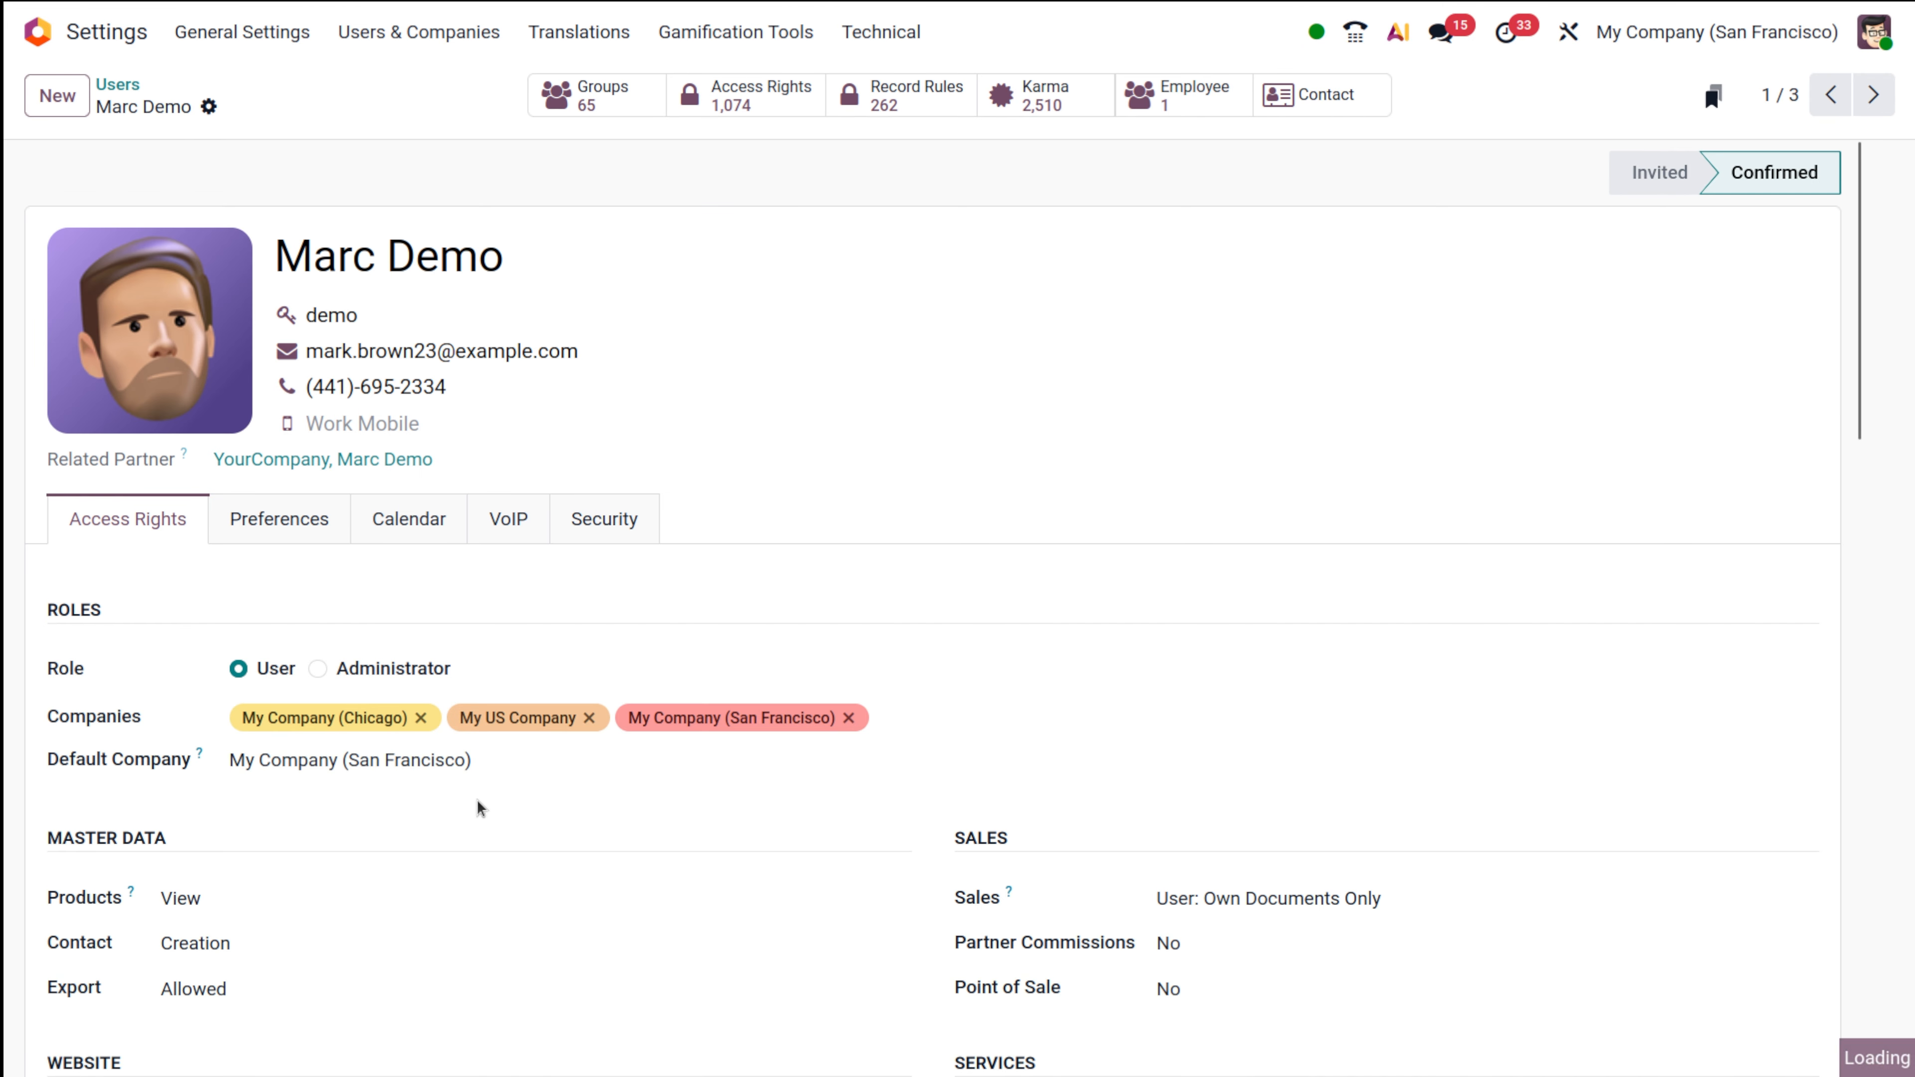
scroll(477, 803, down, 6)
scroll(478, 799, down, 2)
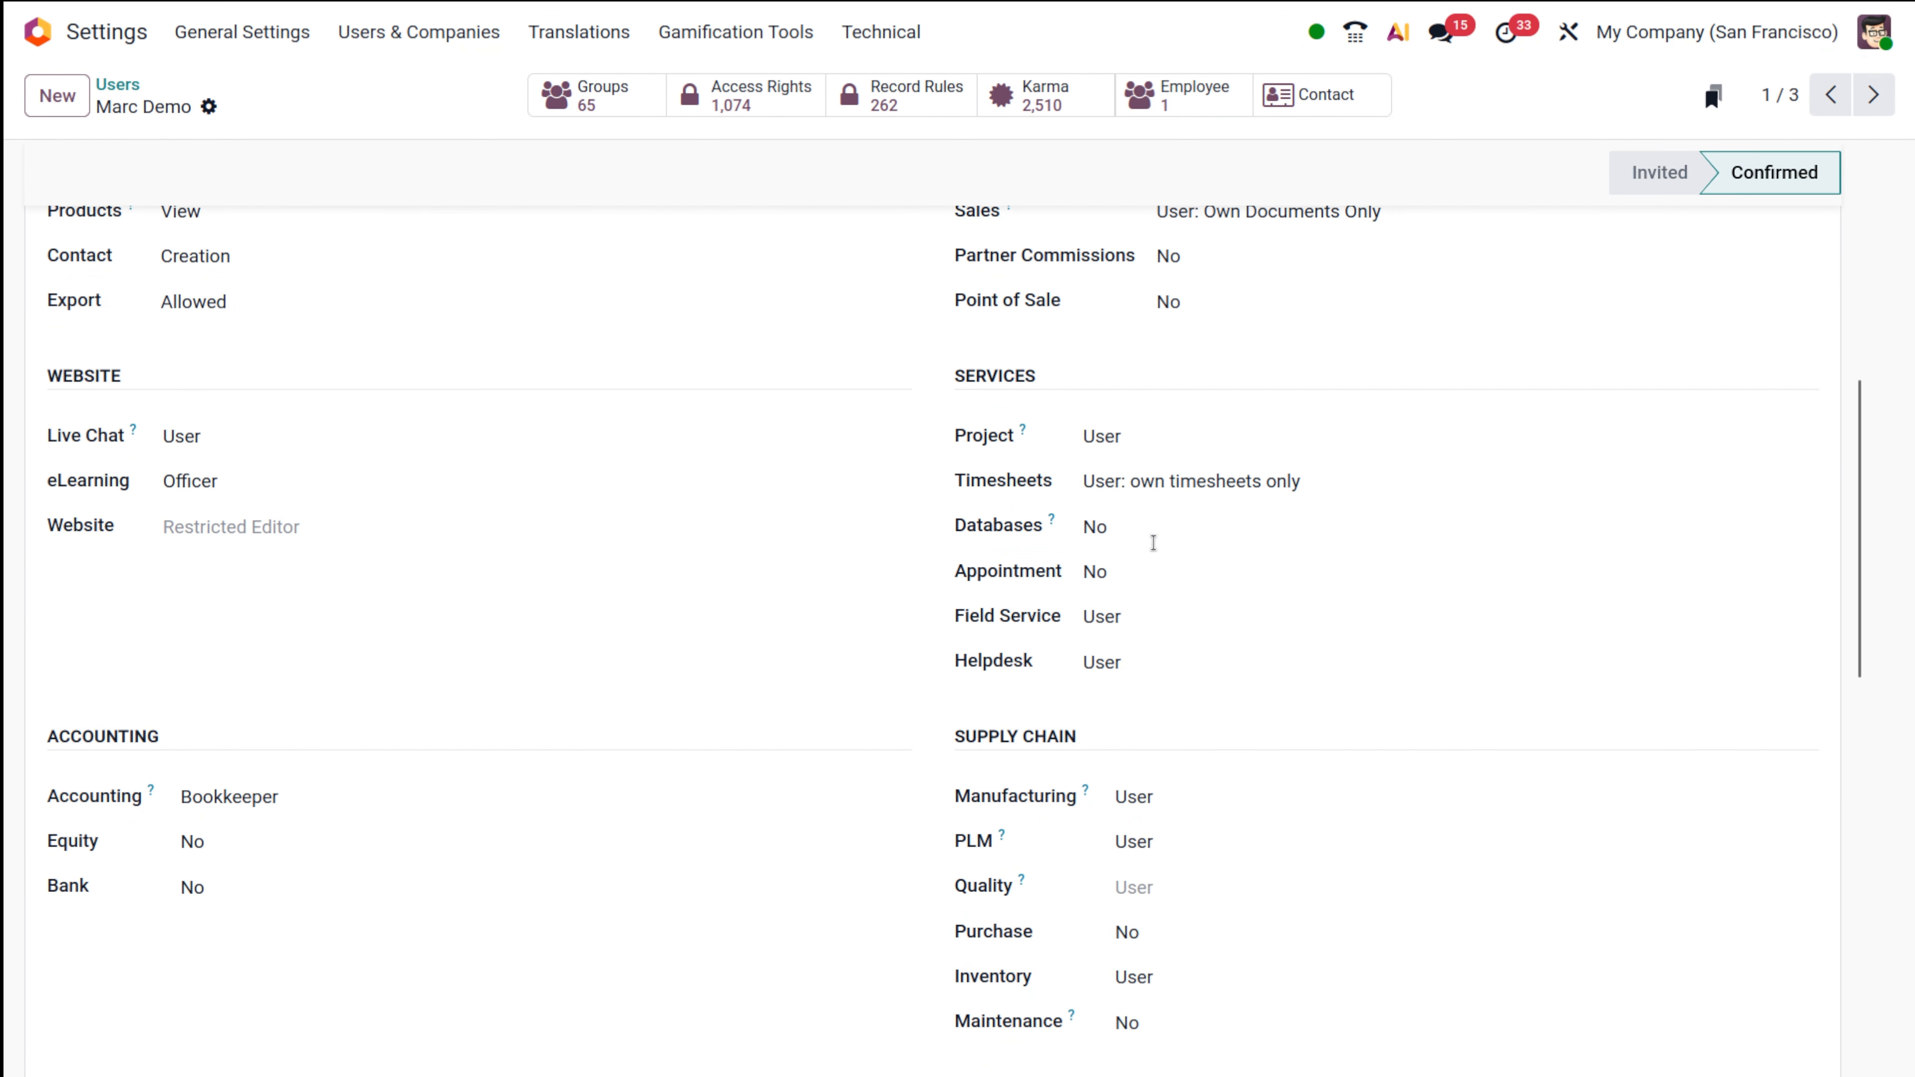
scroll(1030, 637, down, 2)
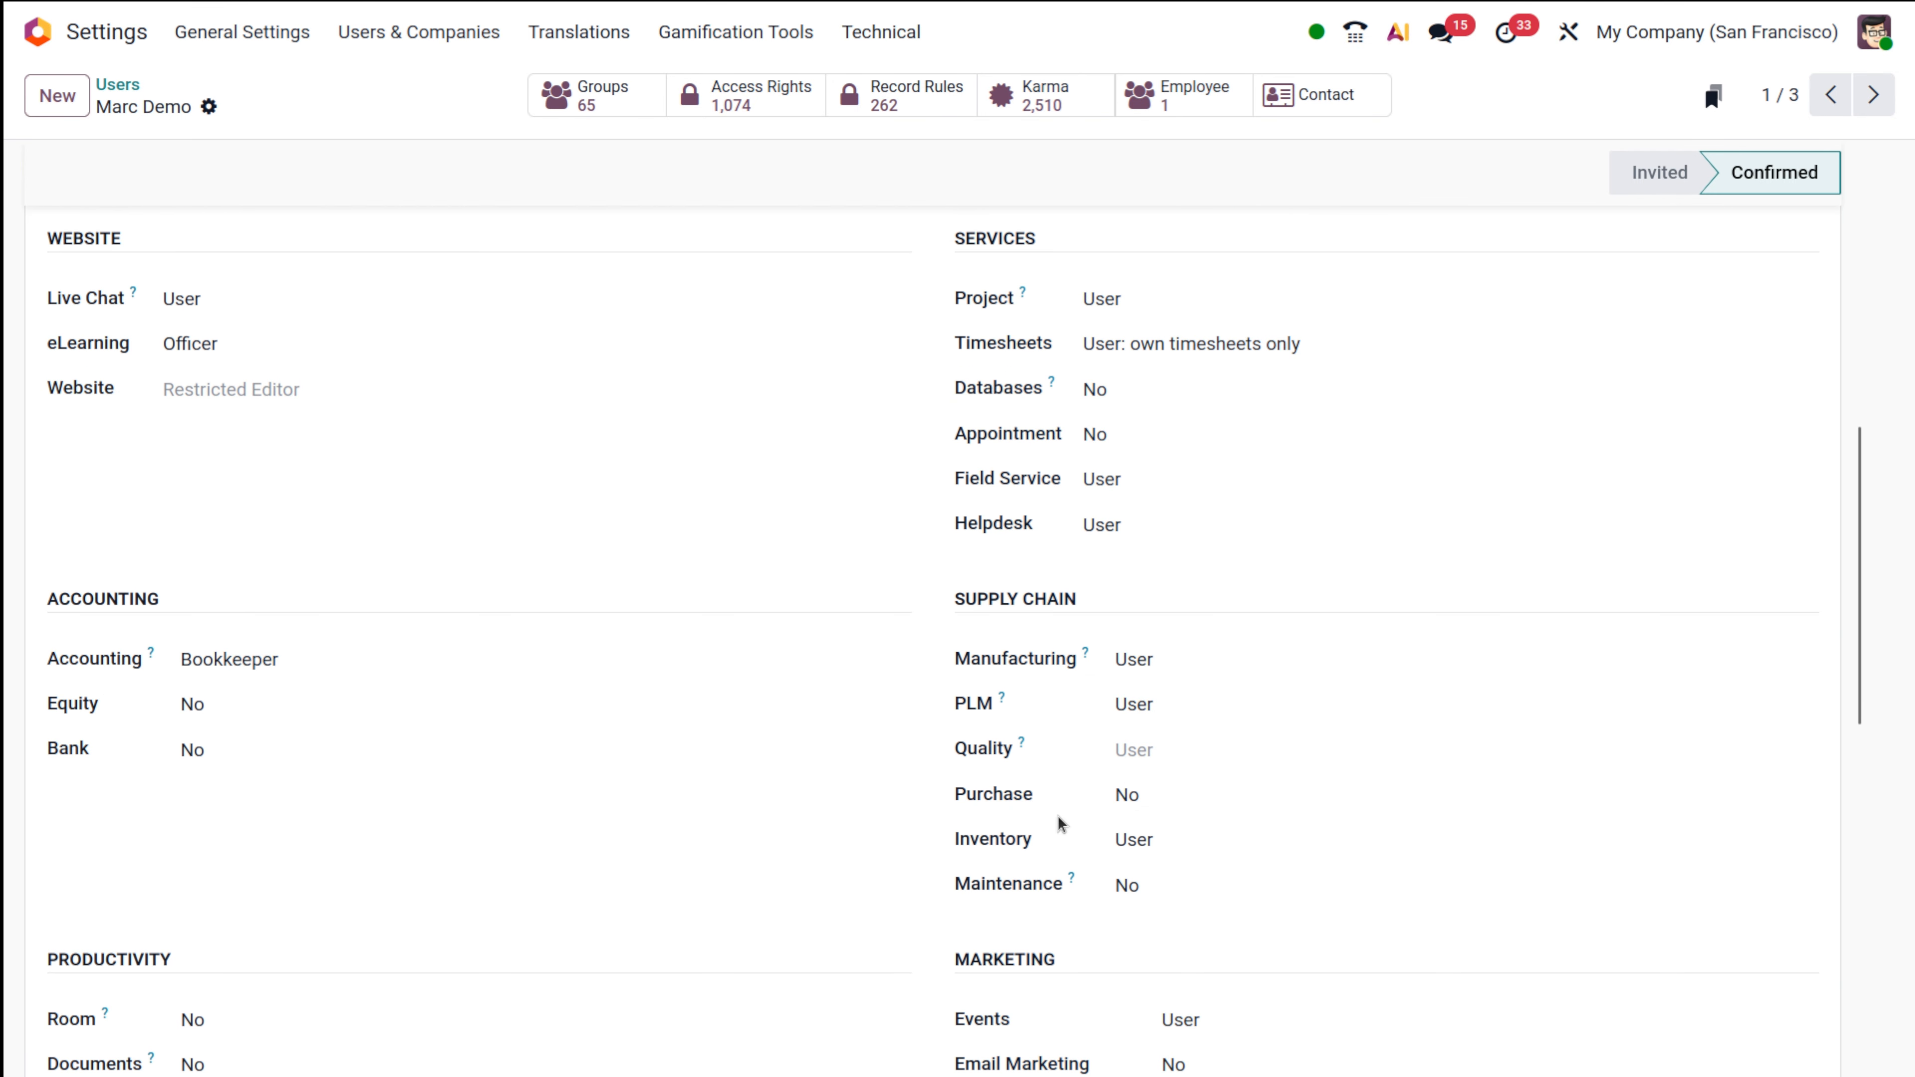
scroll(1075, 825, up, 12)
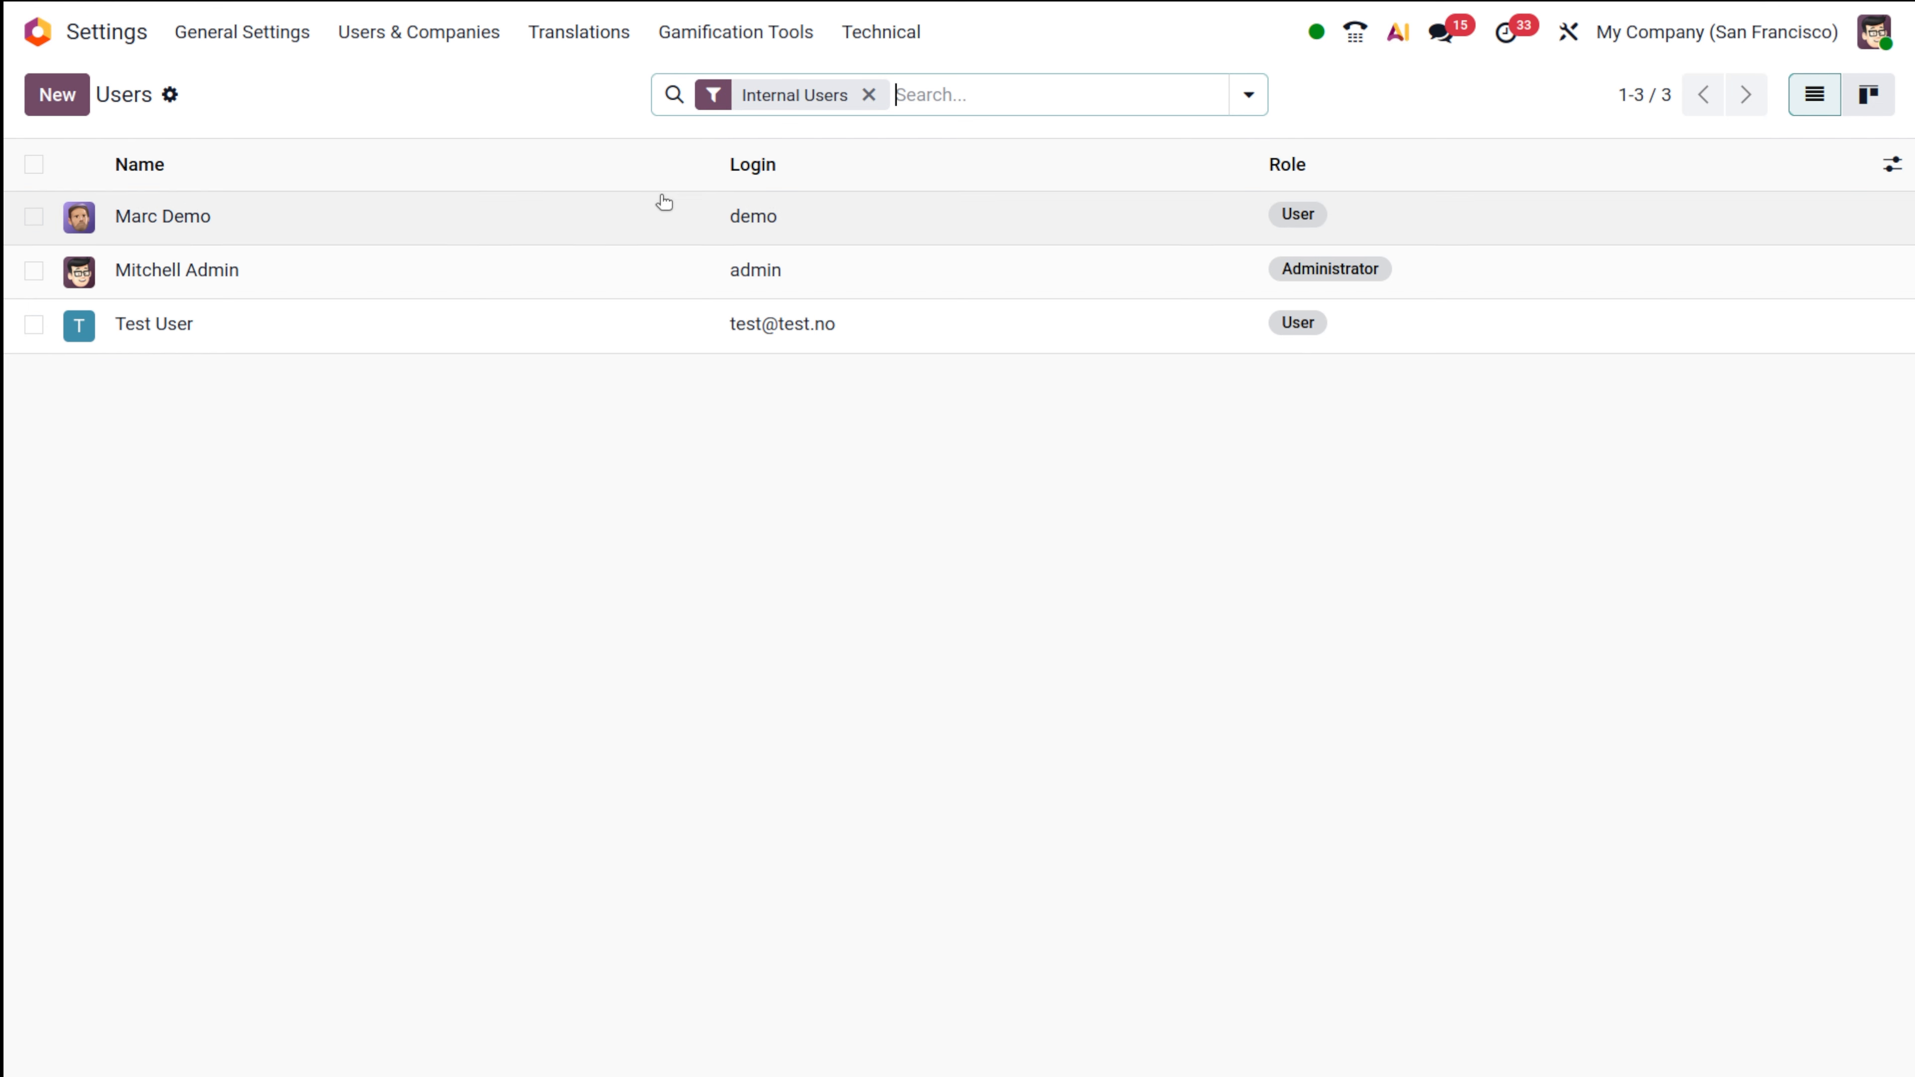
click(556, 266)
scroll(1187, 758, down, 9)
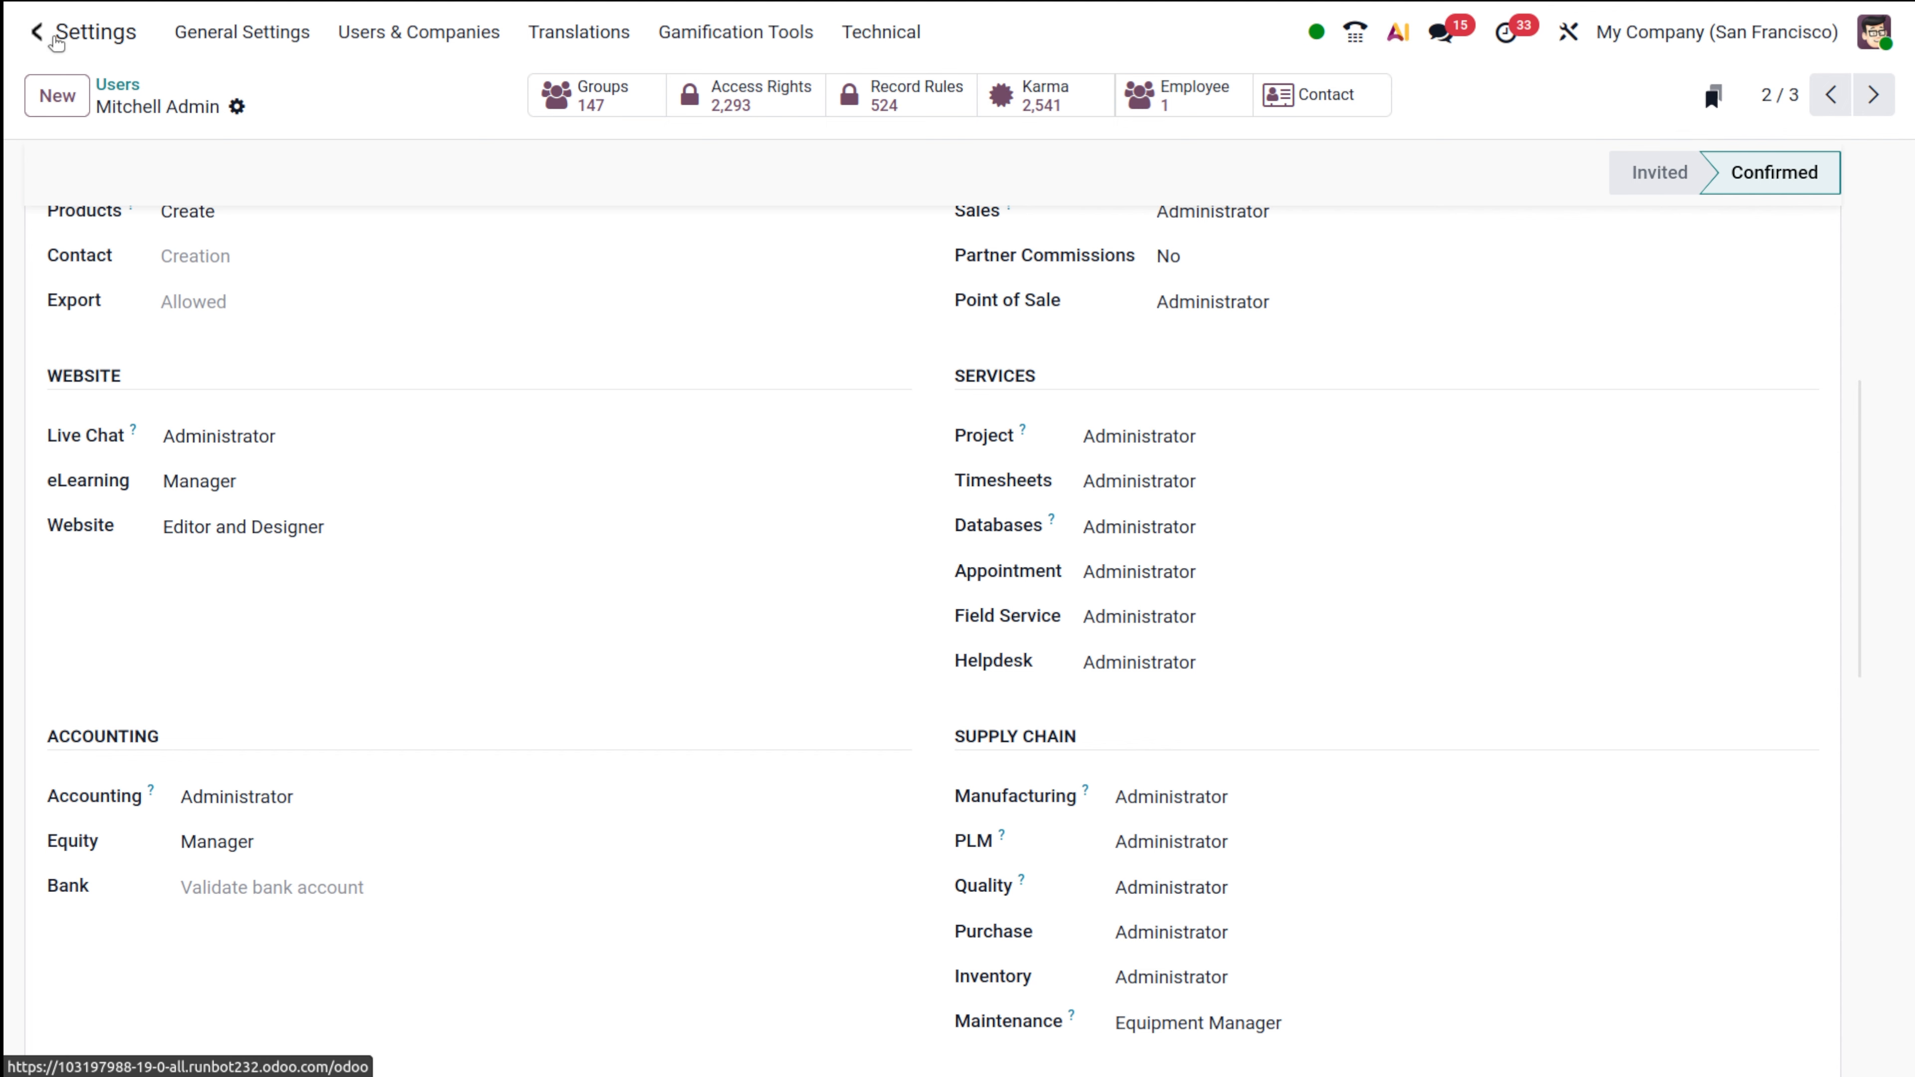
Go to the apps home screen and log out of the administrator session.
click(37, 32)
text(pu)
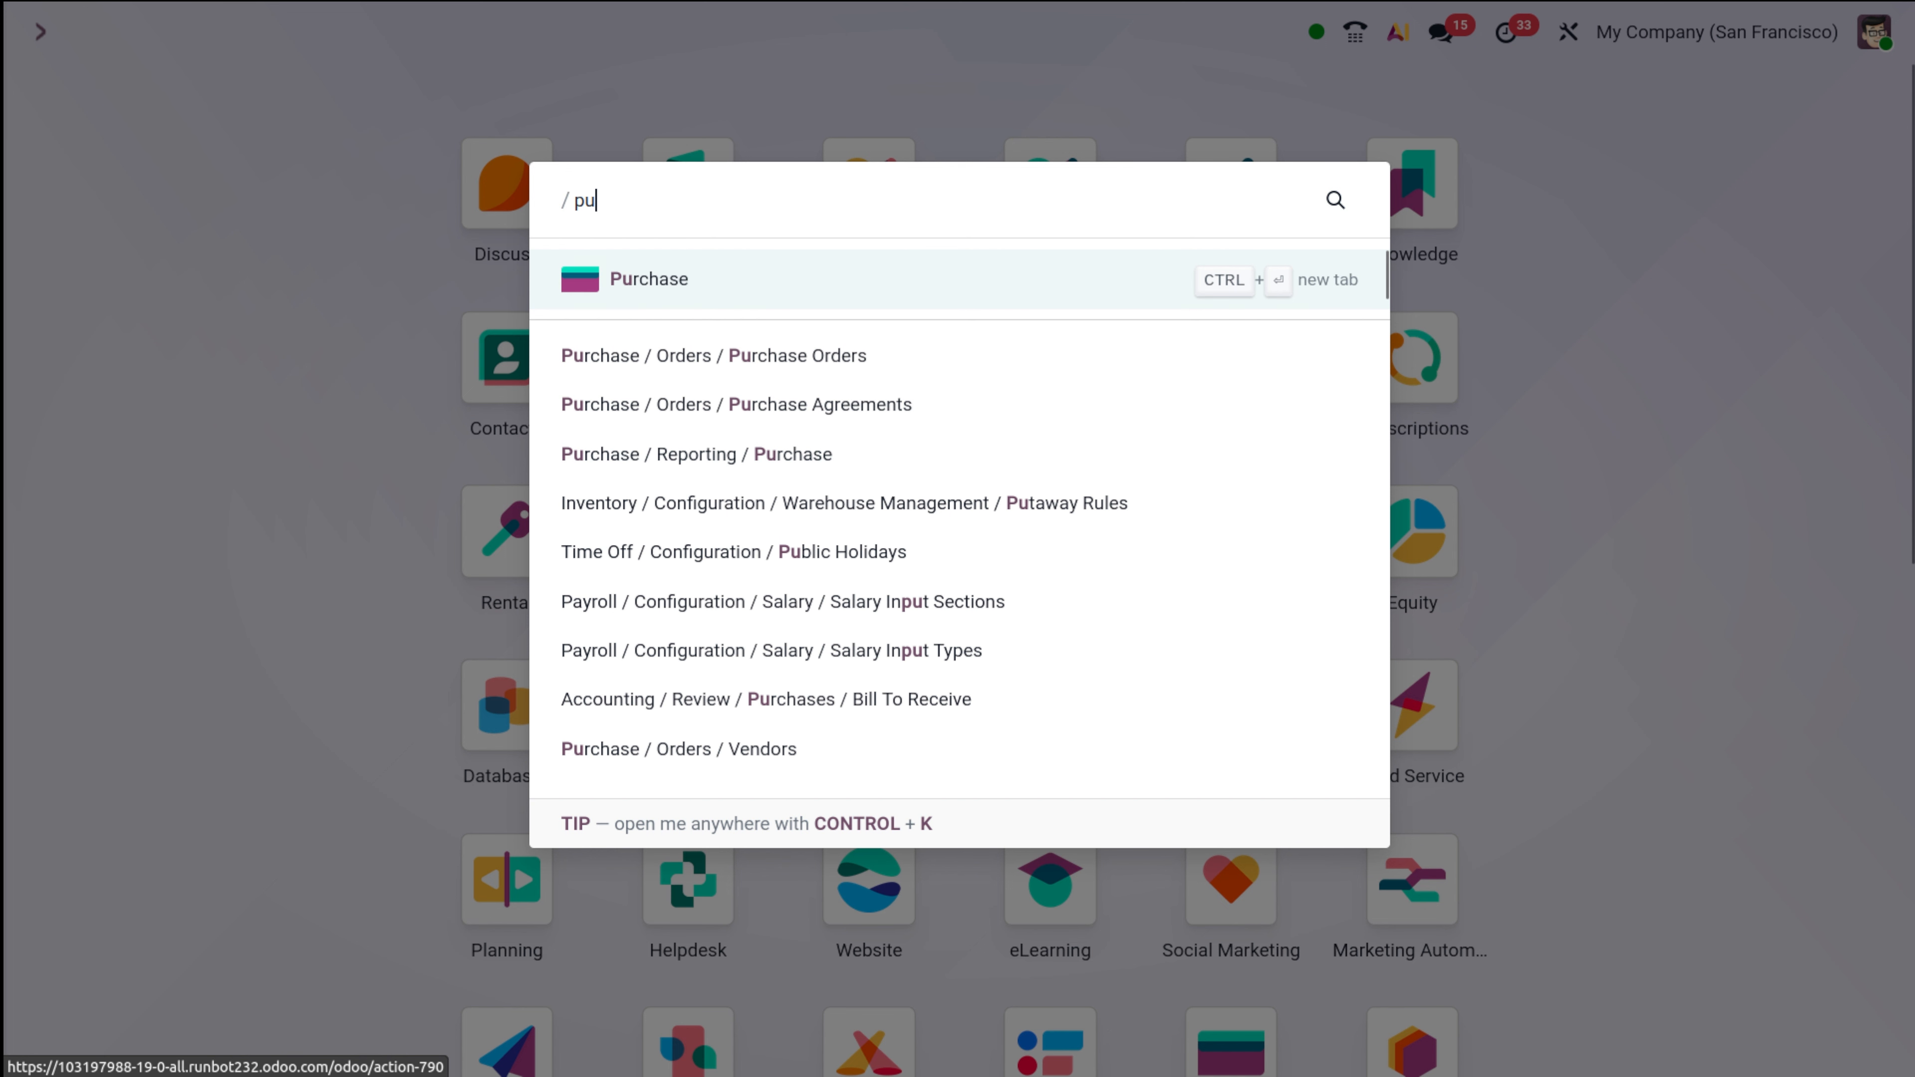
click(1528, 282)
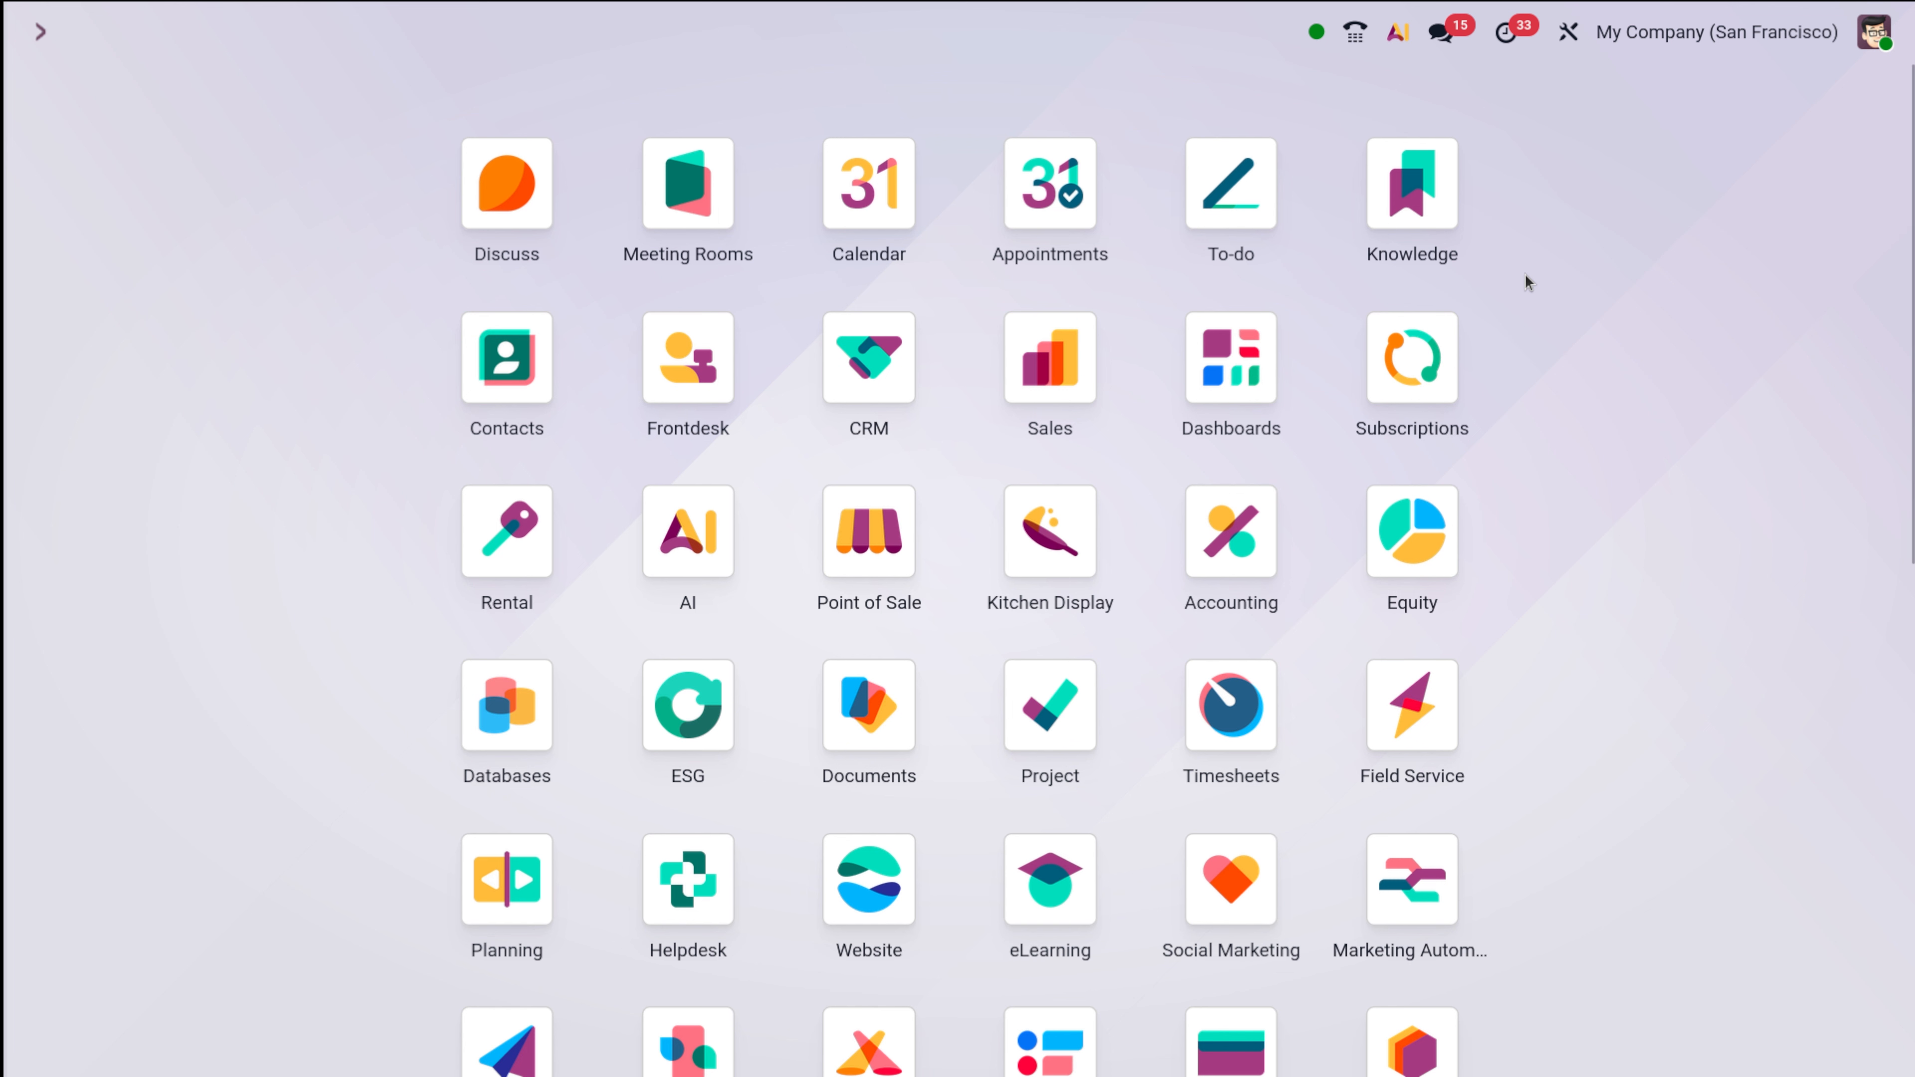
click(1863, 53)
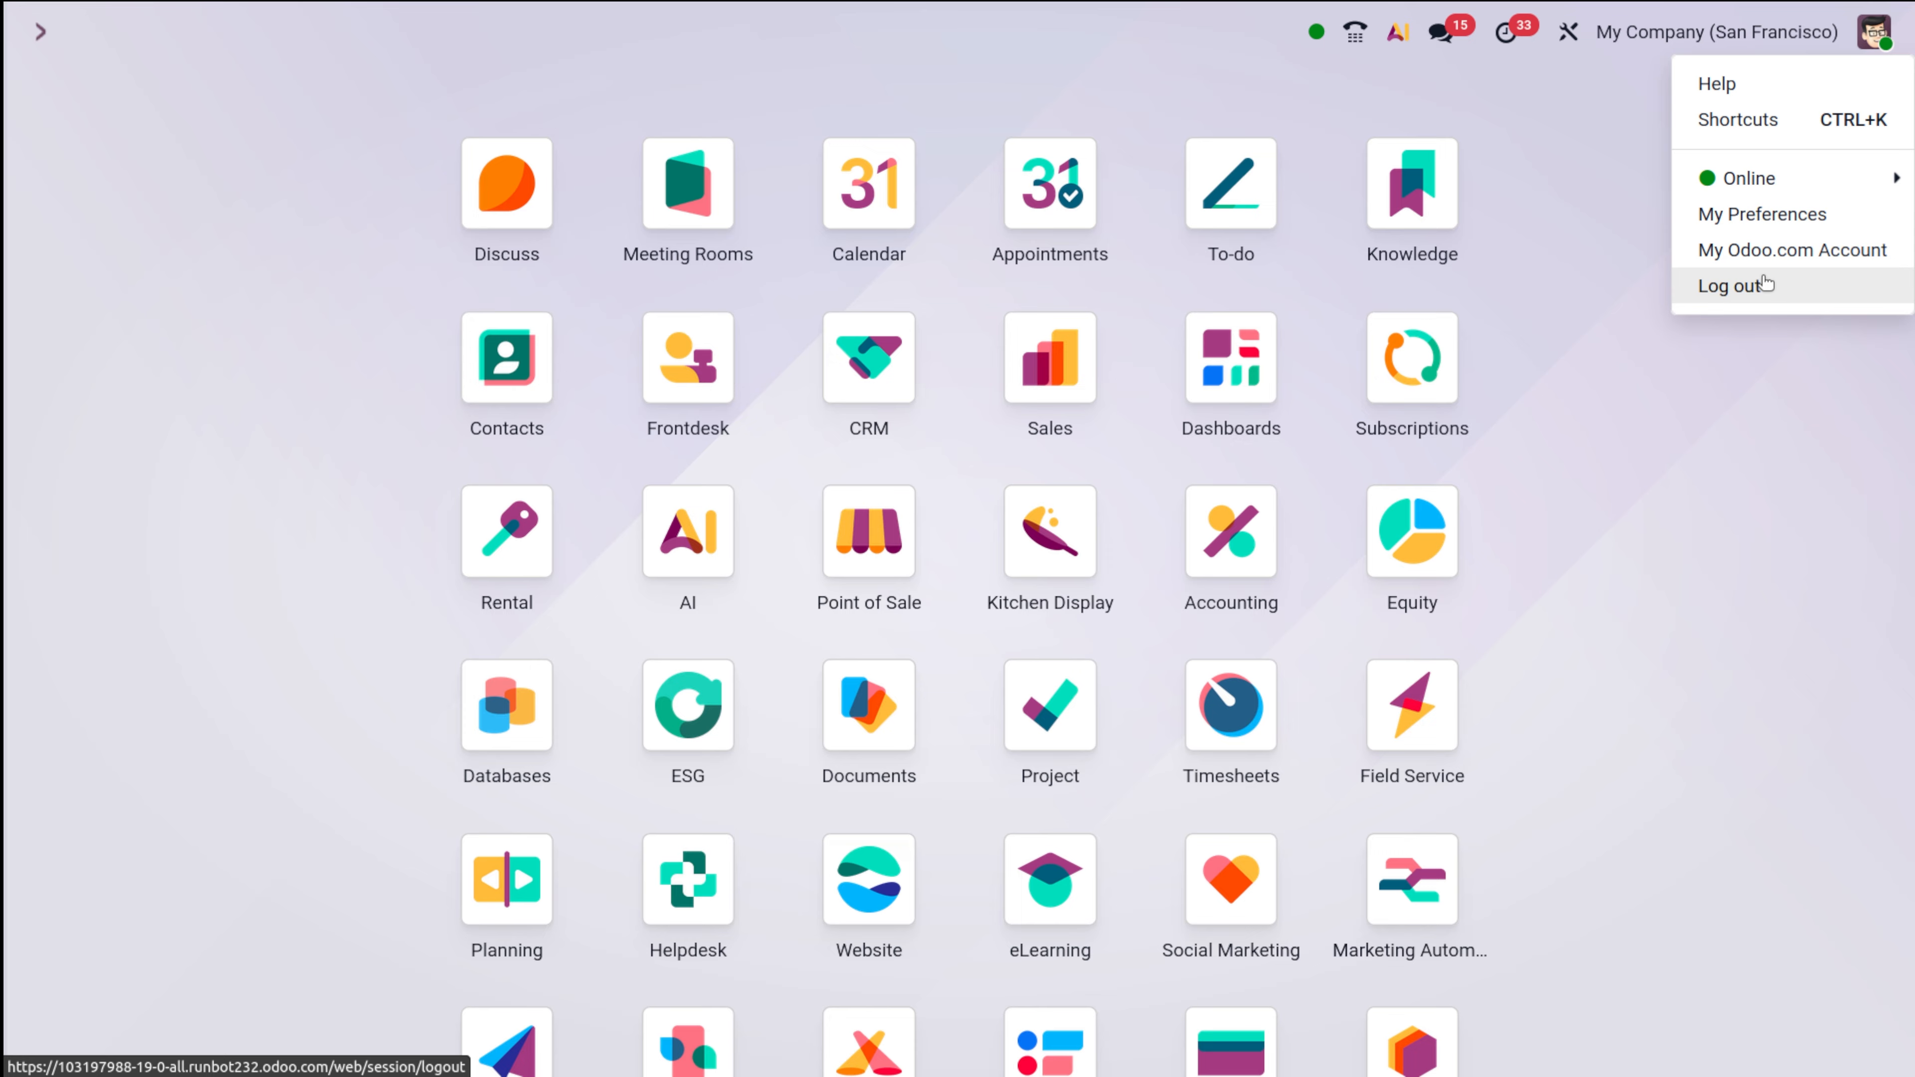
click(1635, 281)
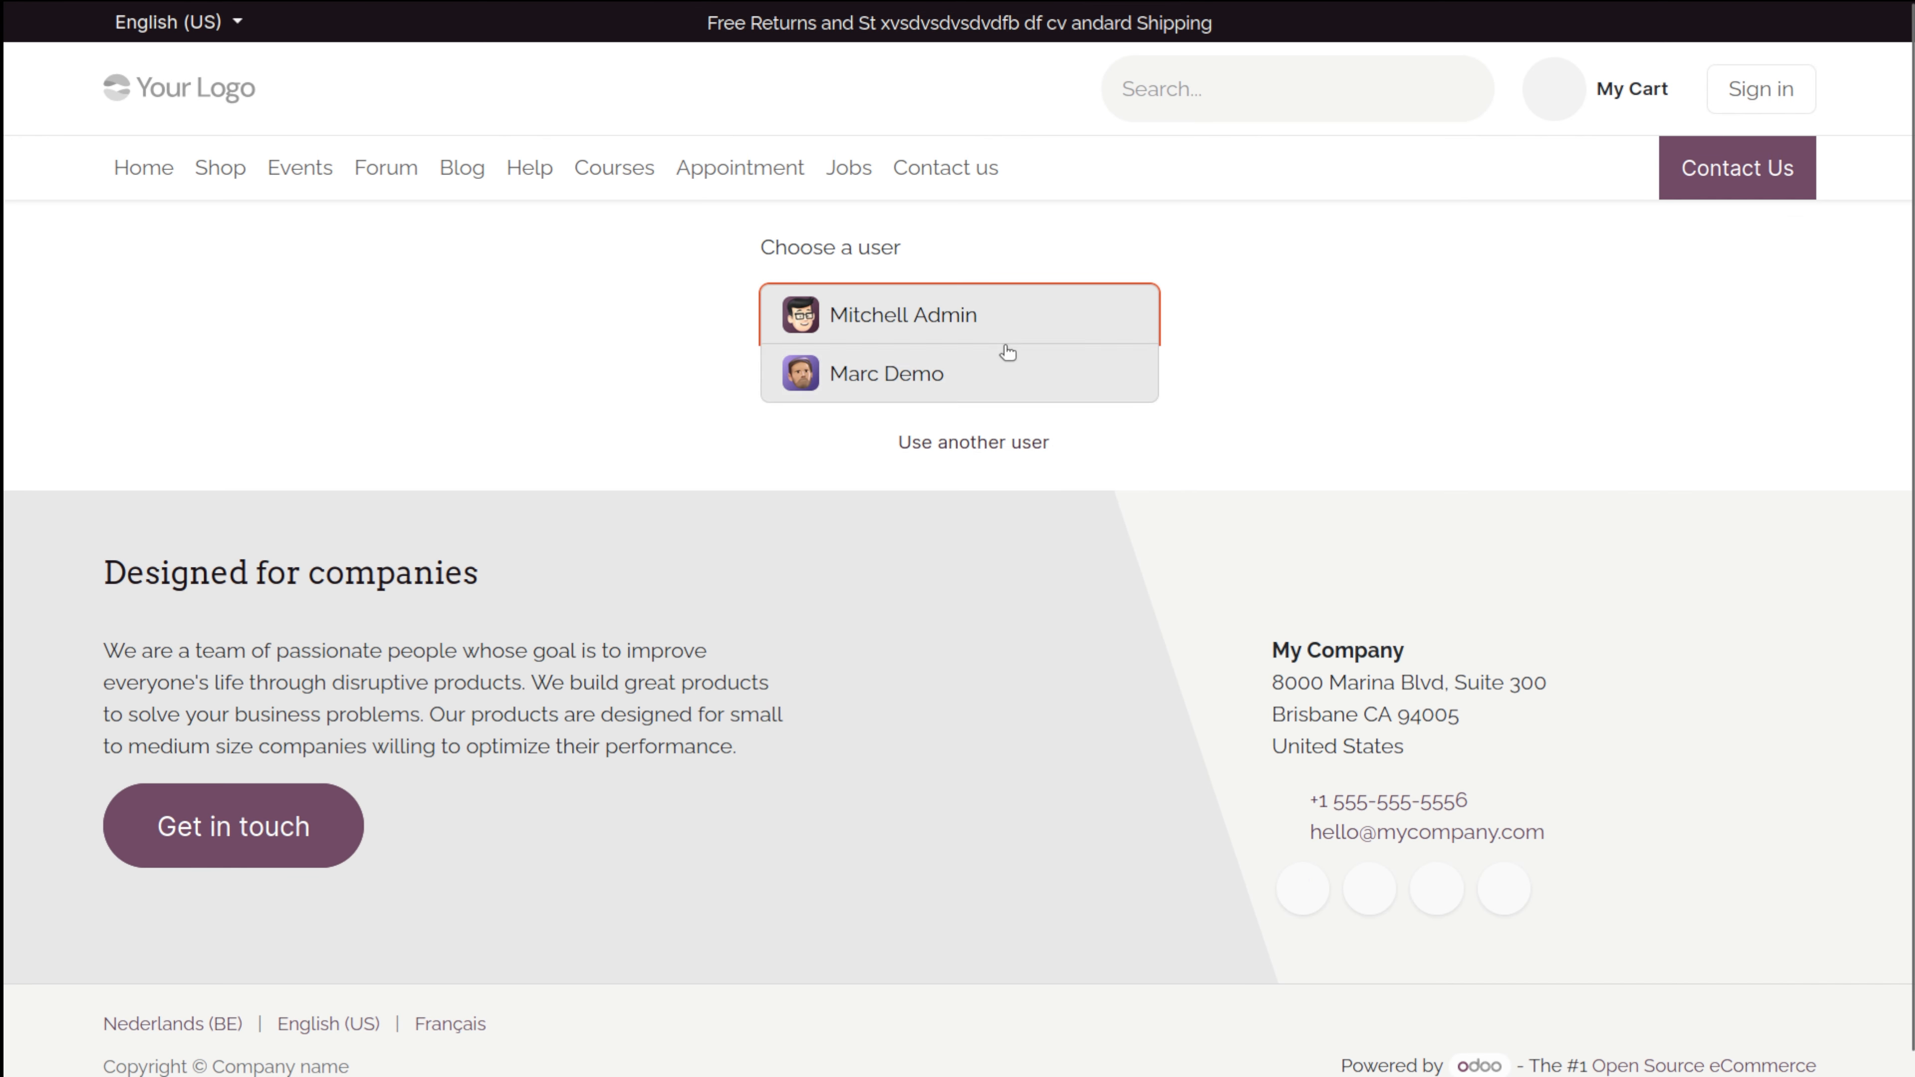
Sign in as the demo user with its password, declining the browser's save-password prompt.
click(1003, 369)
text(demo)
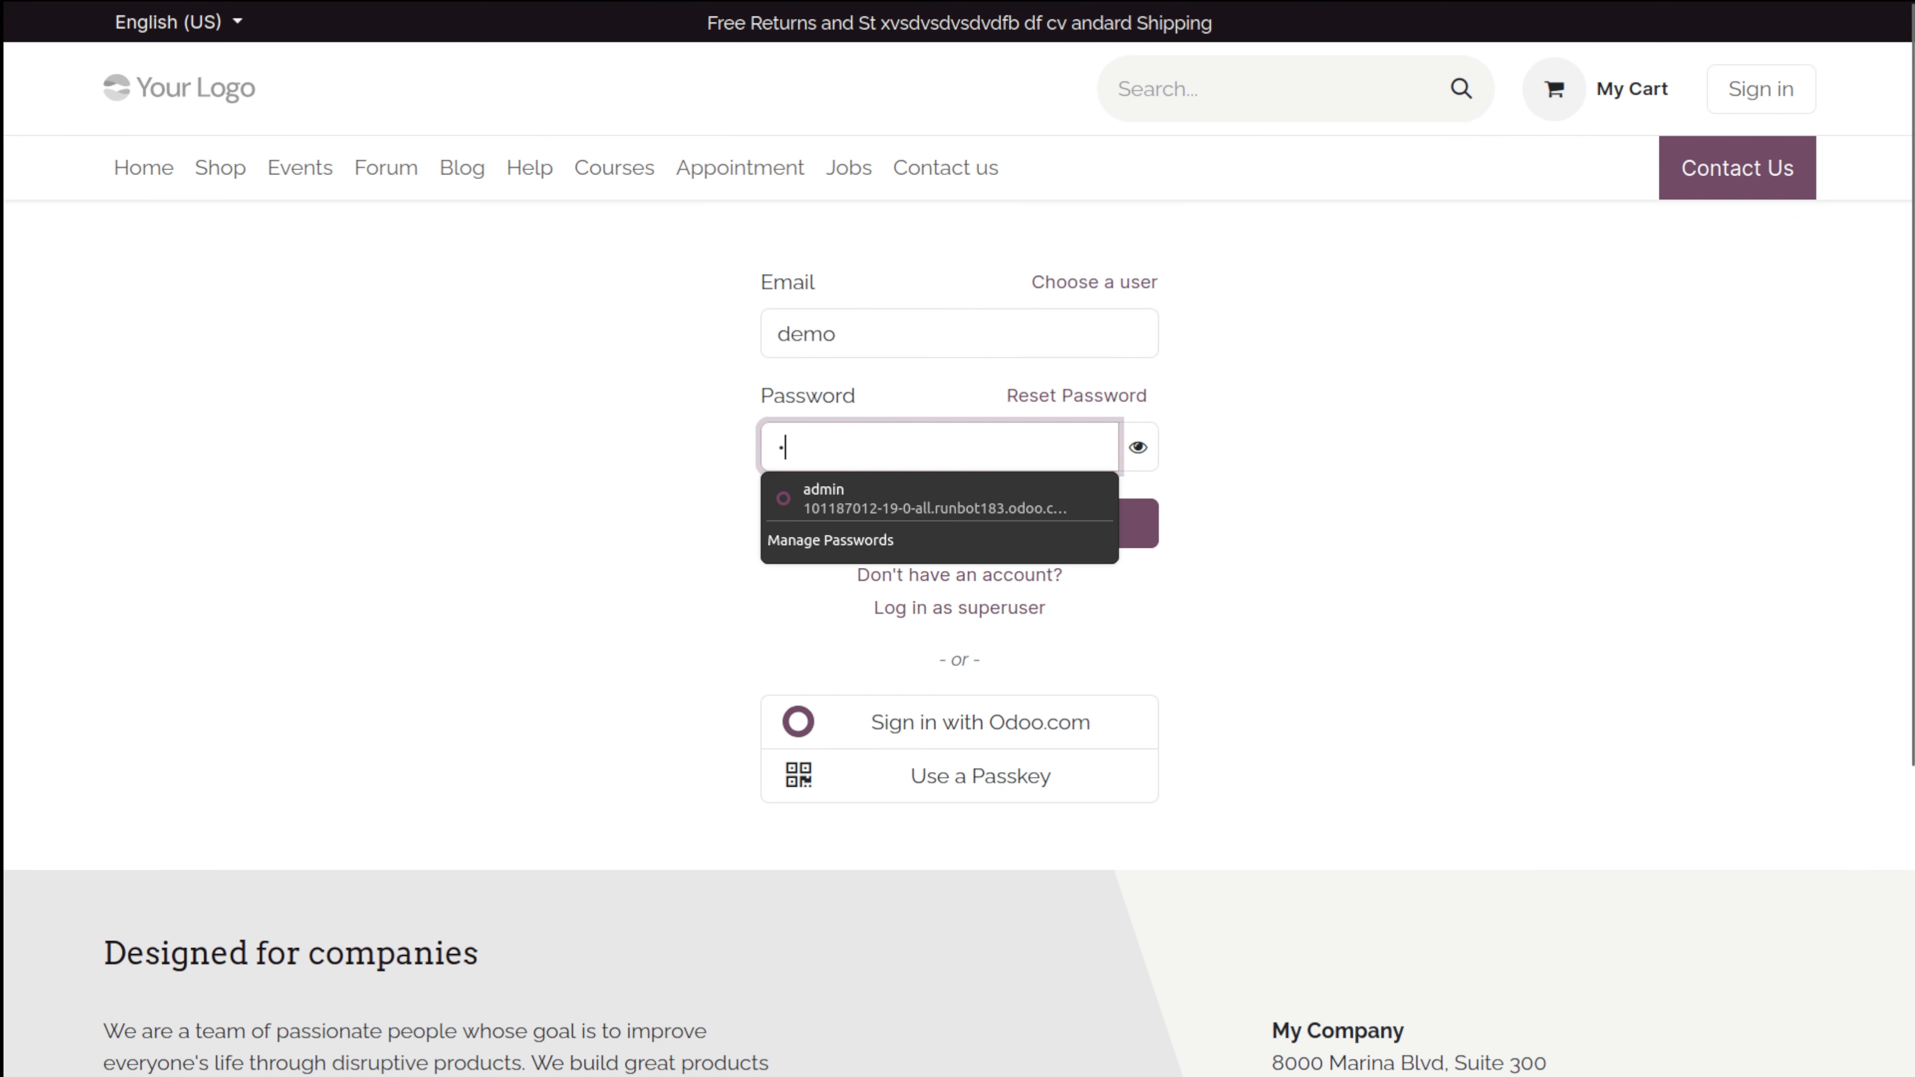
key(Return)
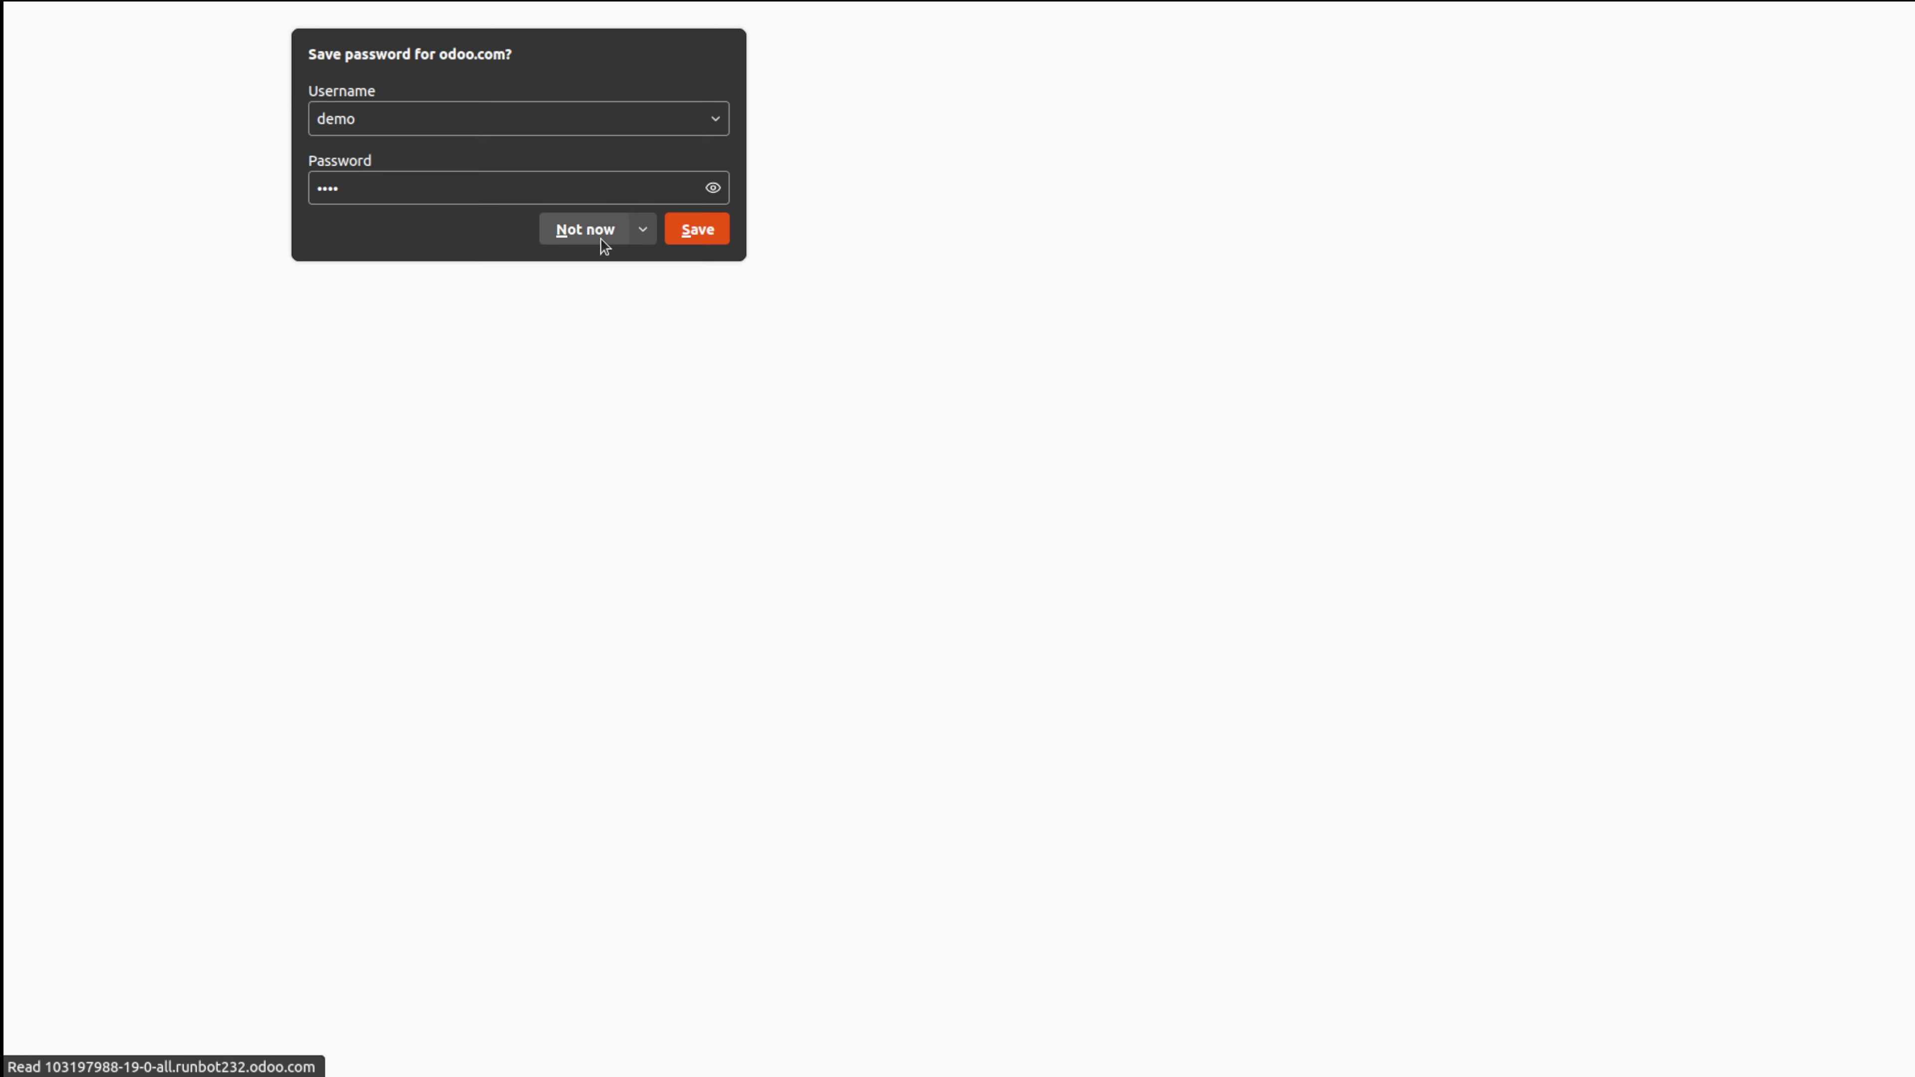
click(601, 239)
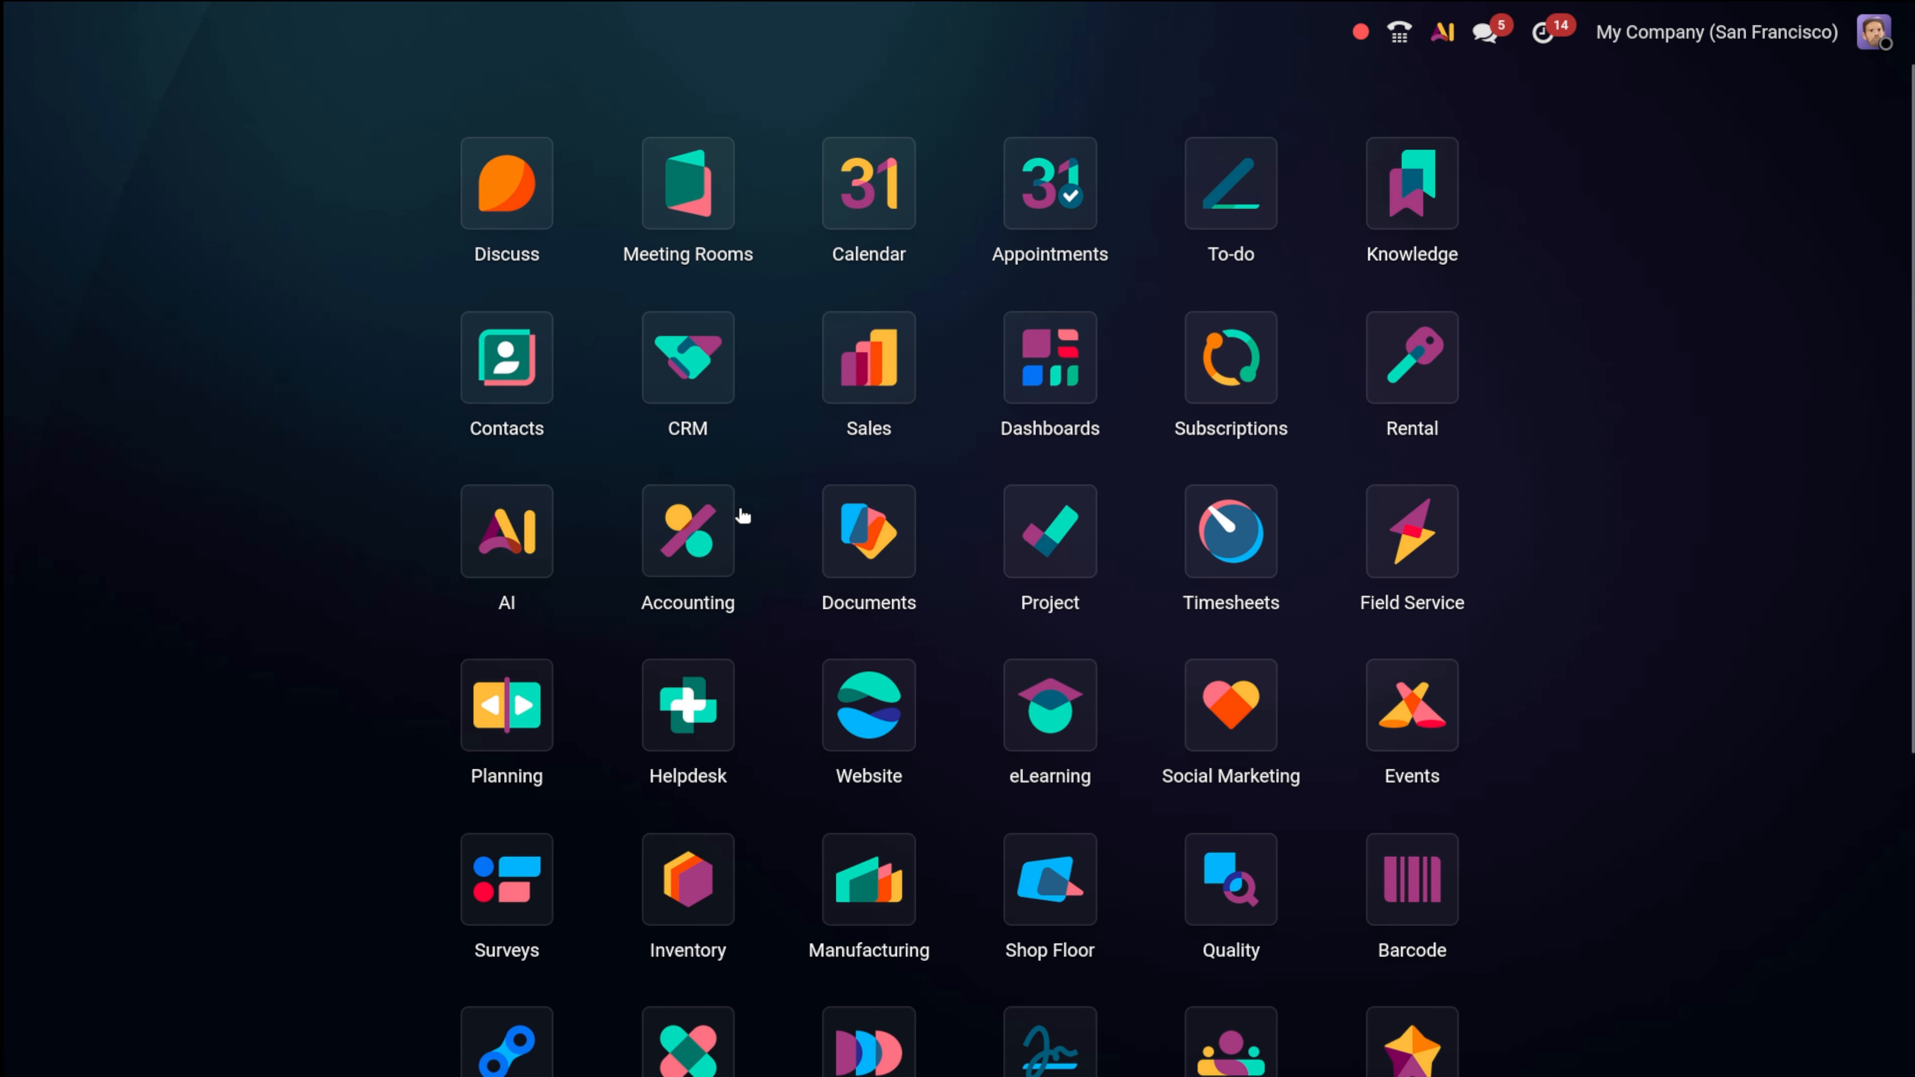
text(pu)
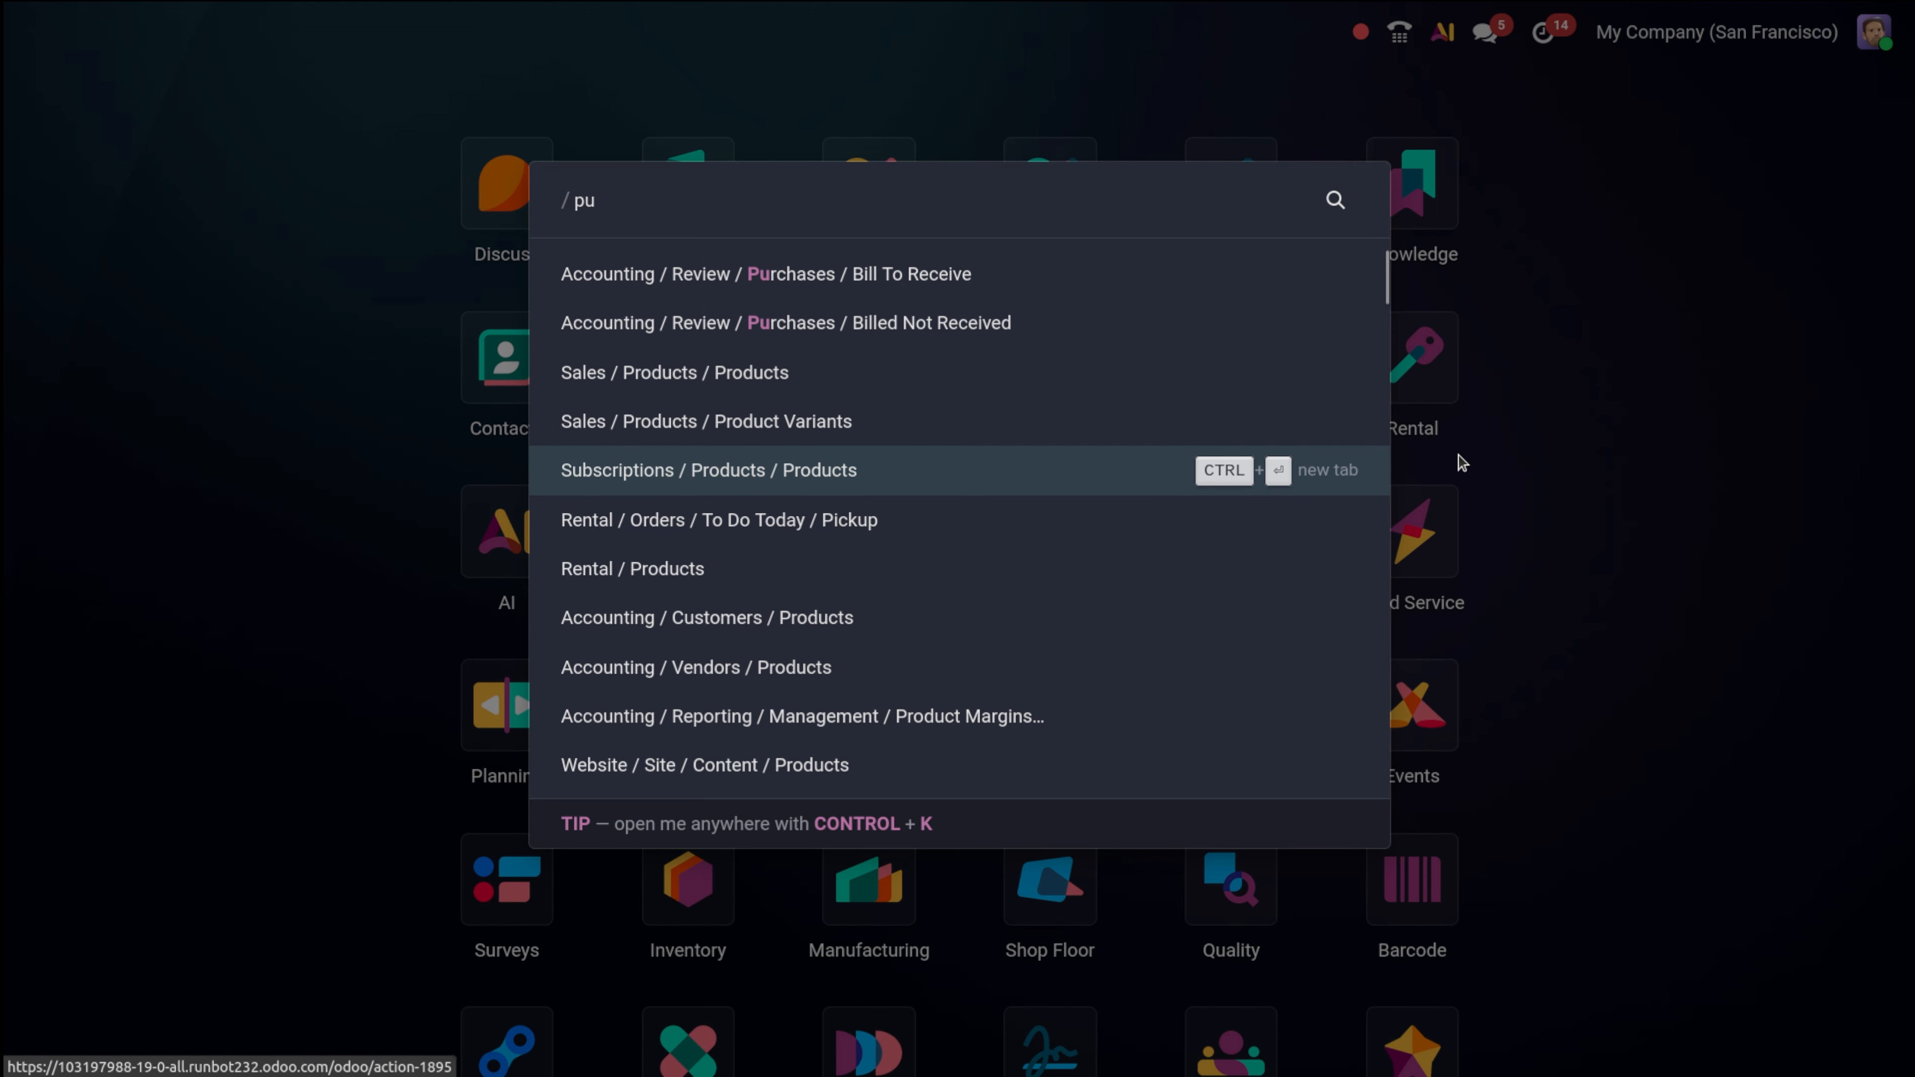
scroll(801, 498, down, 5)
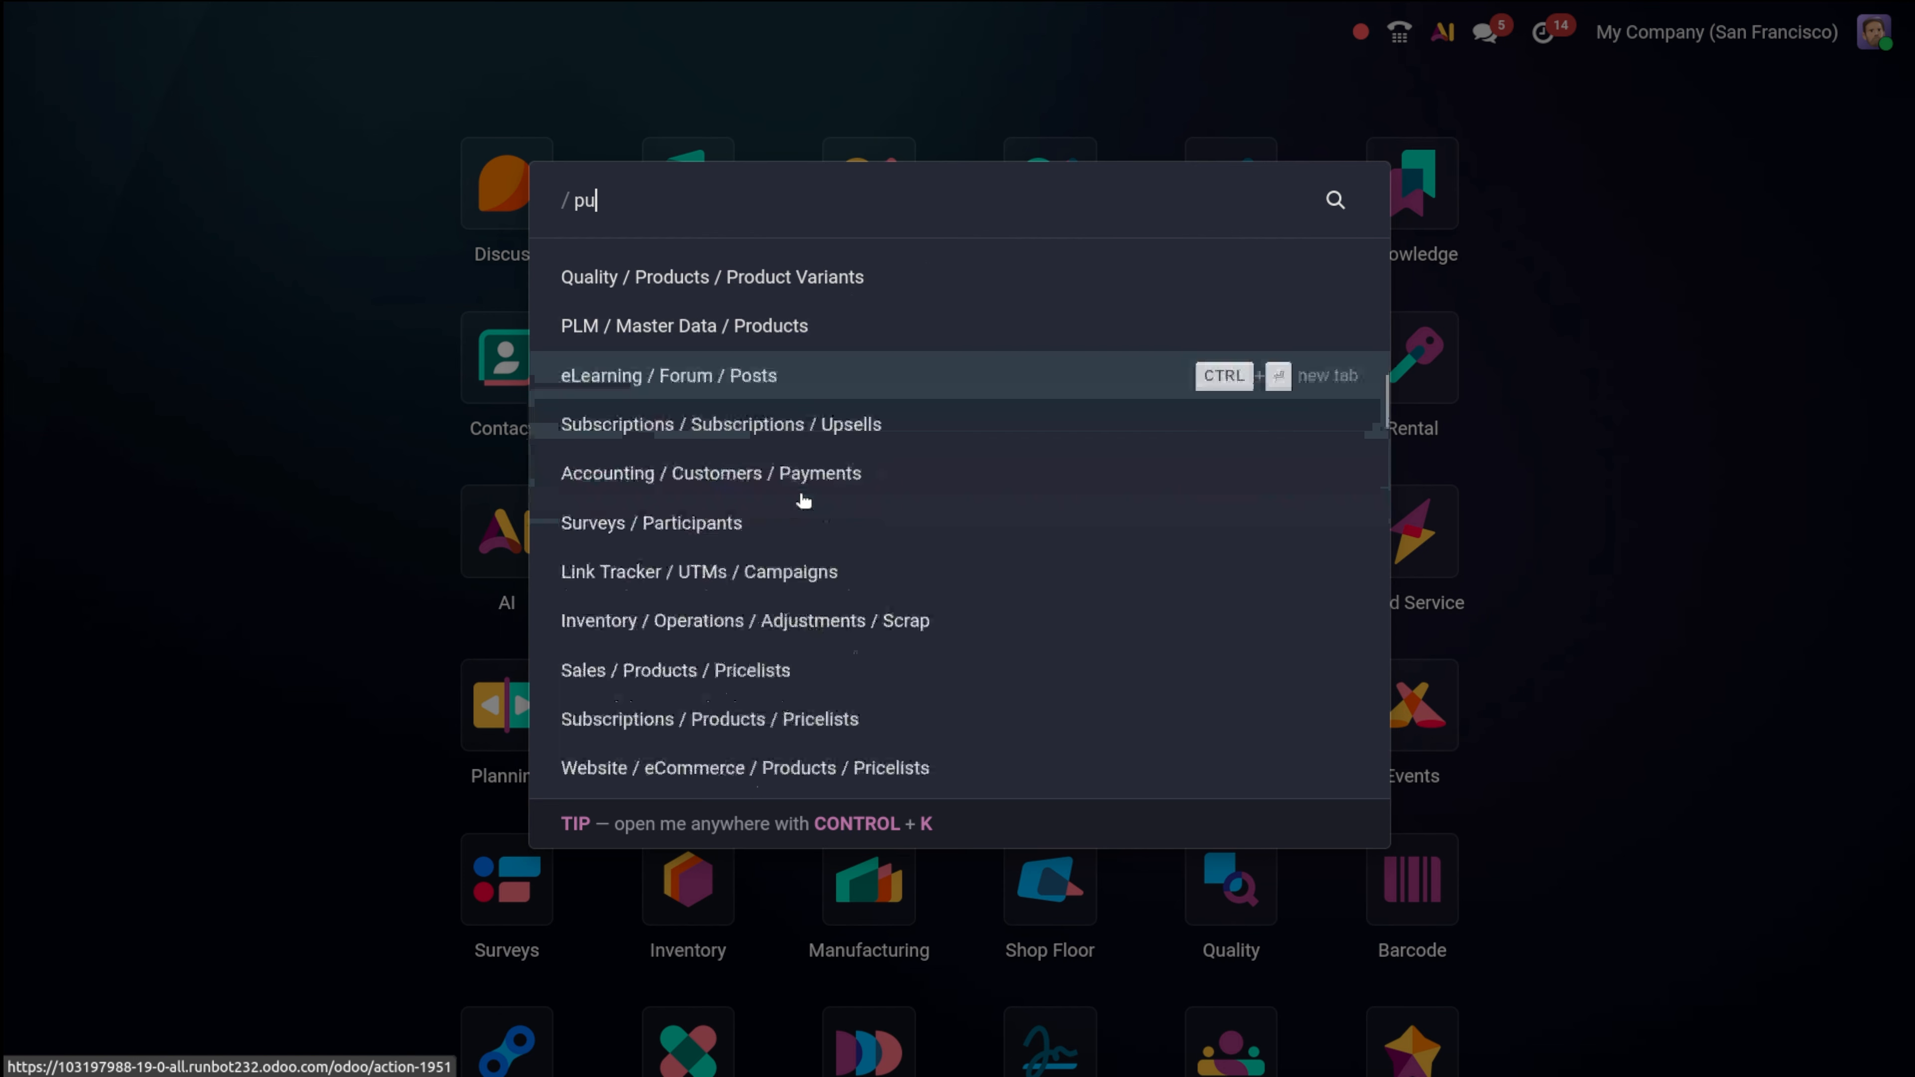
scroll(801, 497, up, 5)
click(1616, 385)
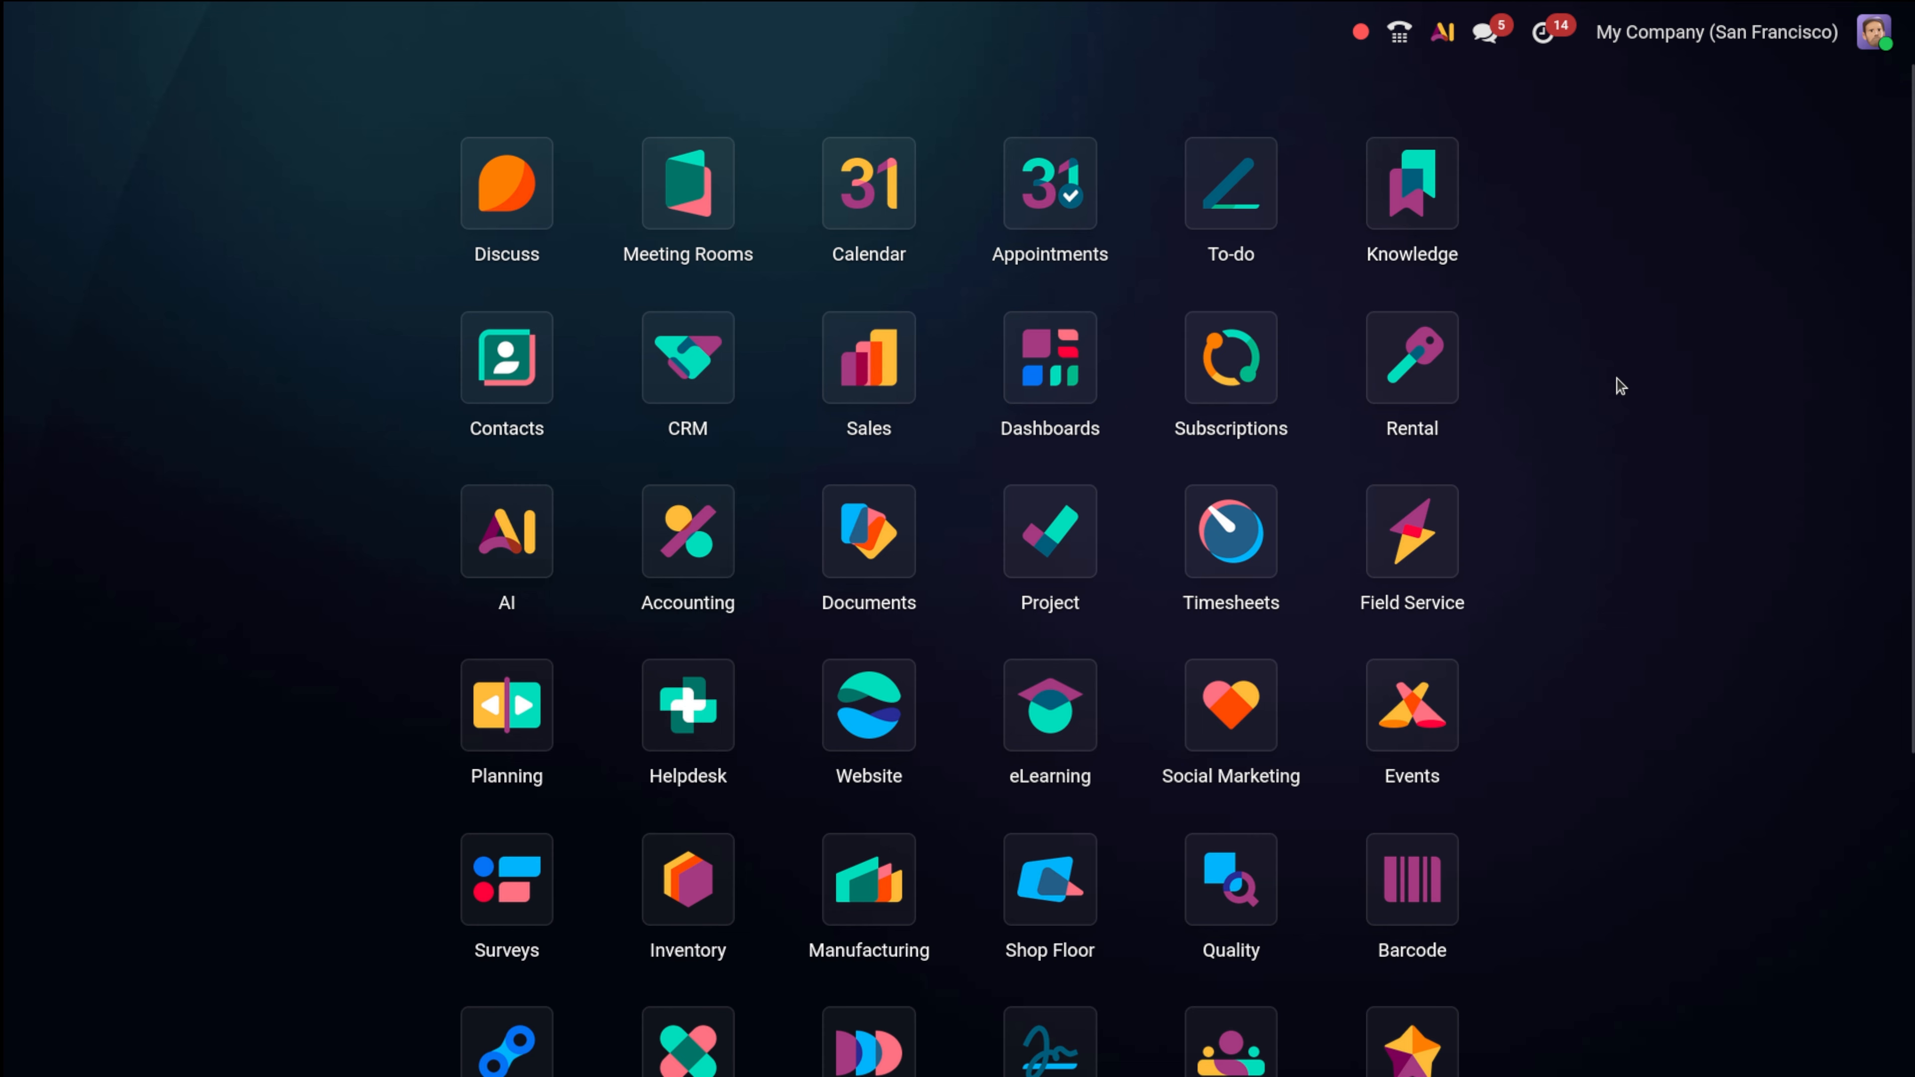
scroll(799, 739, down, 5)
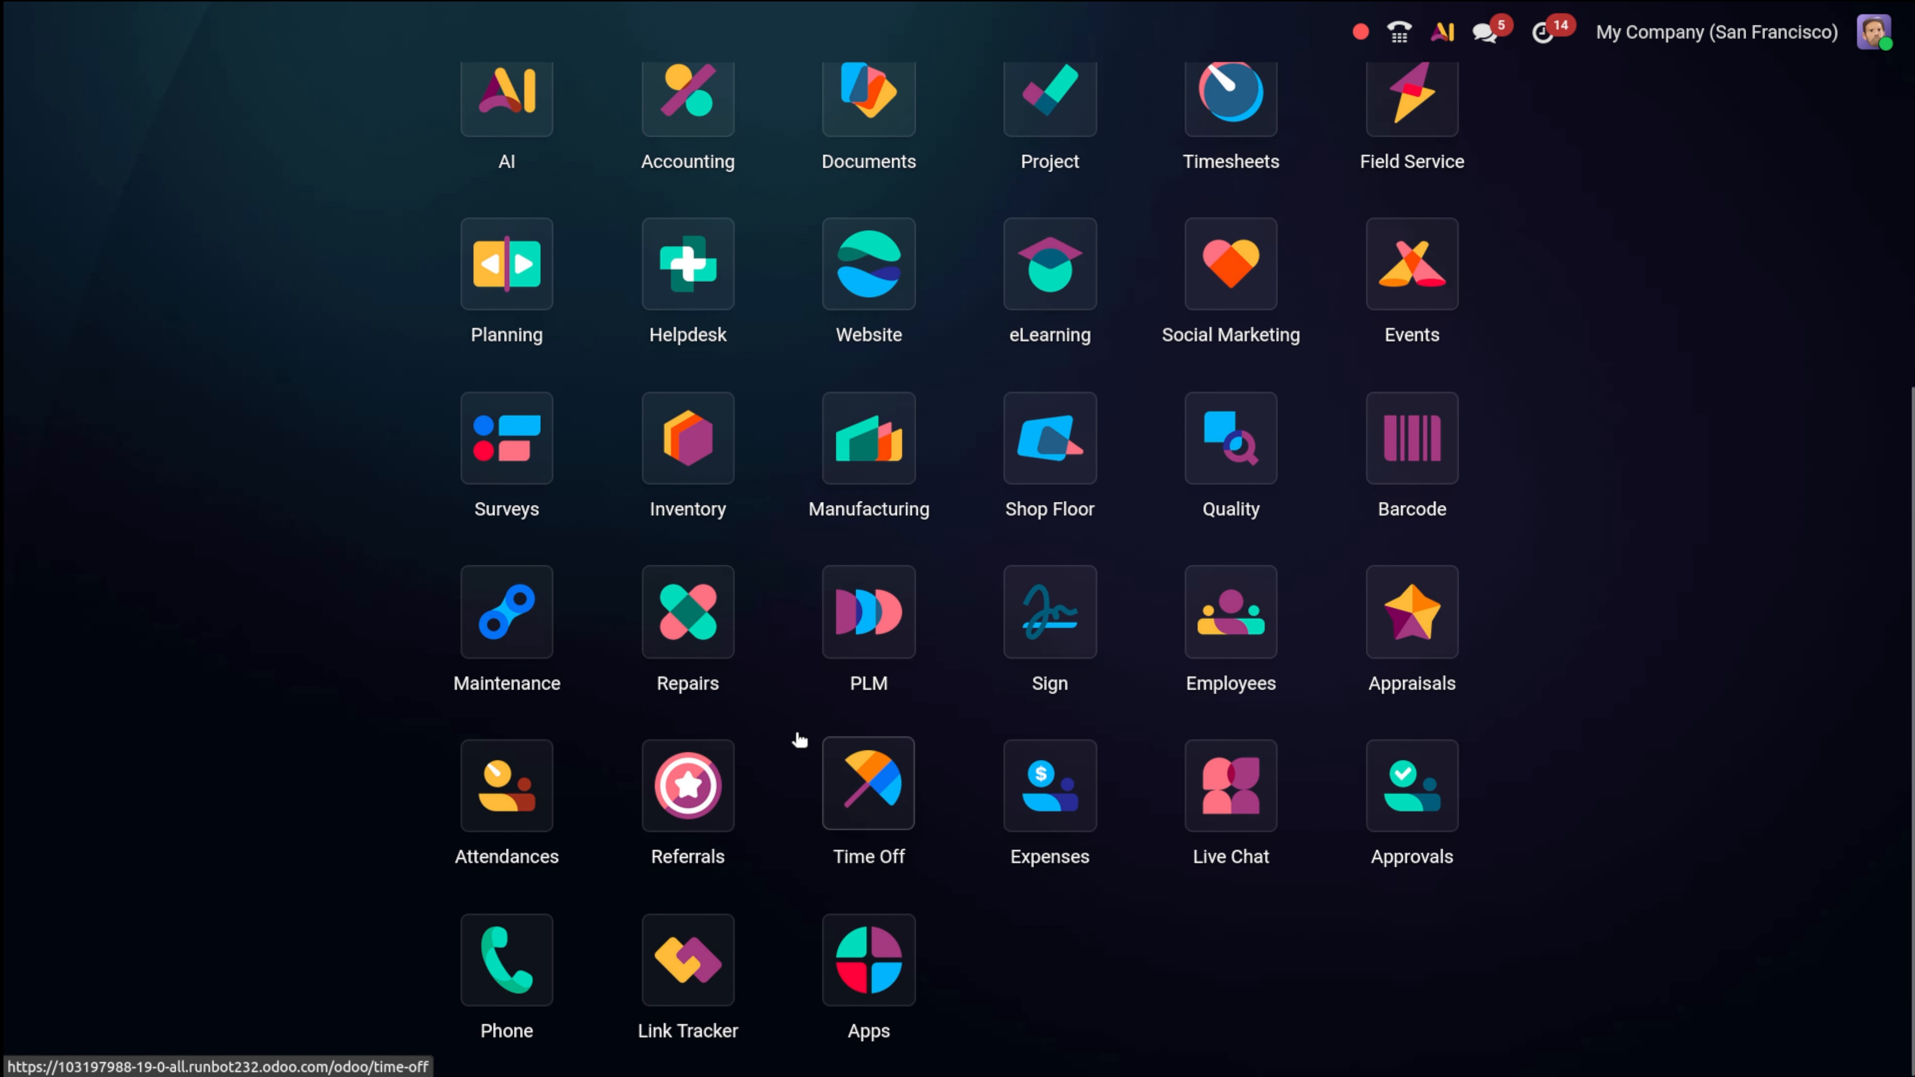
scroll(799, 739, up, 5)
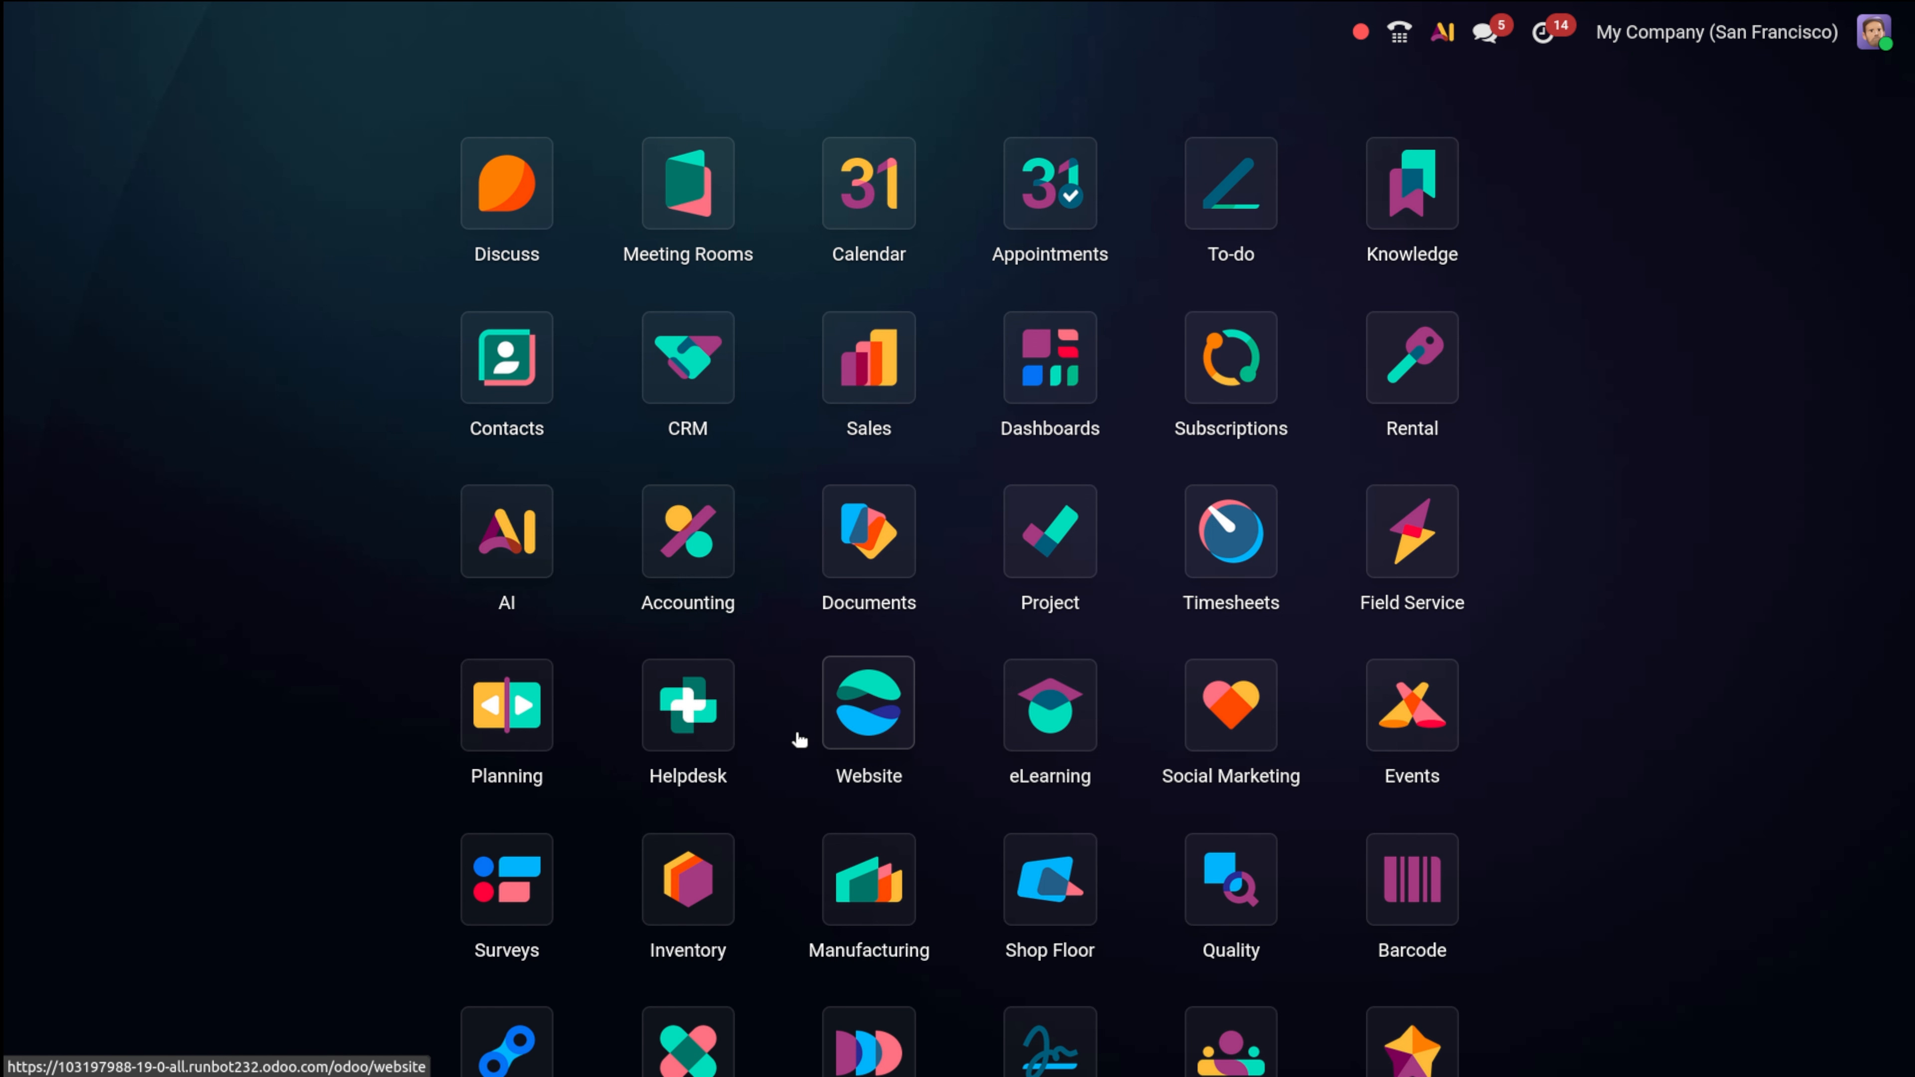